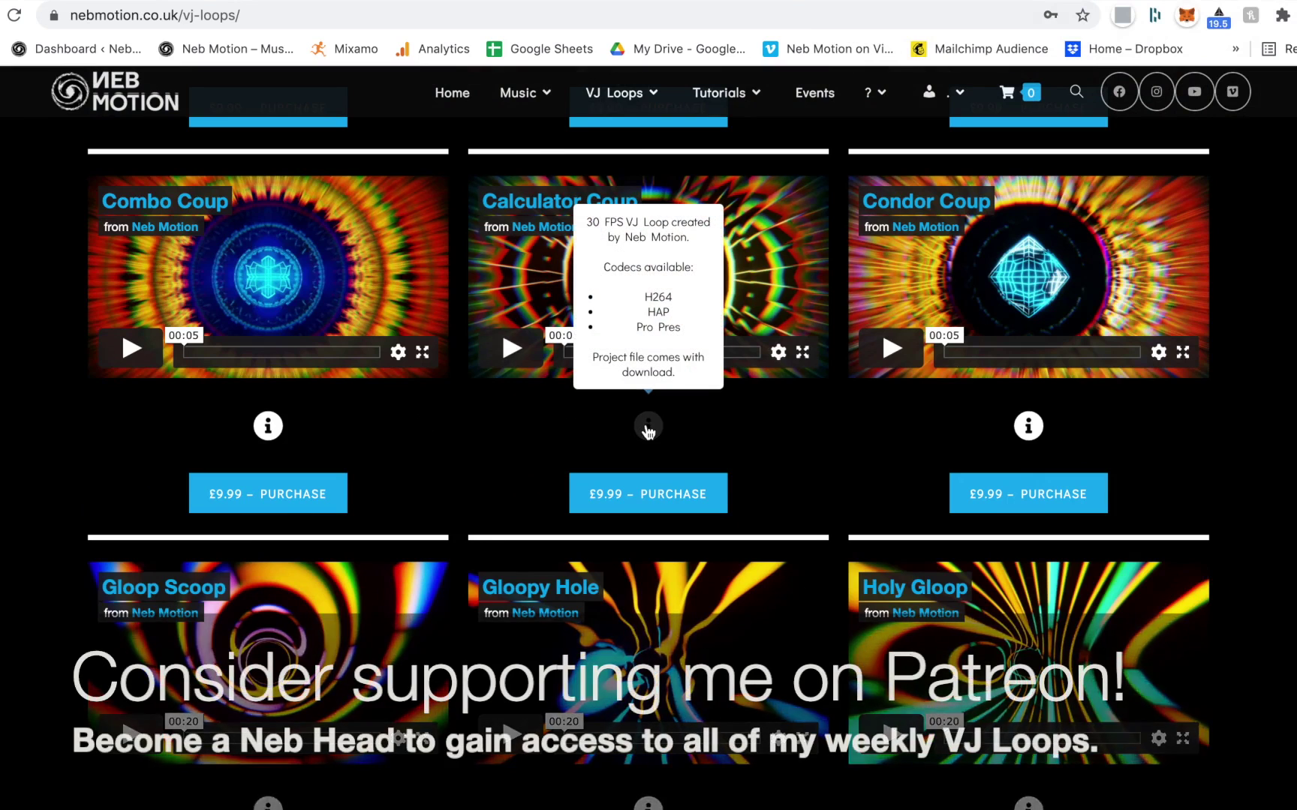
Add the Calculator Coup VJ loop to the cart and continue shopping
click(646, 498)
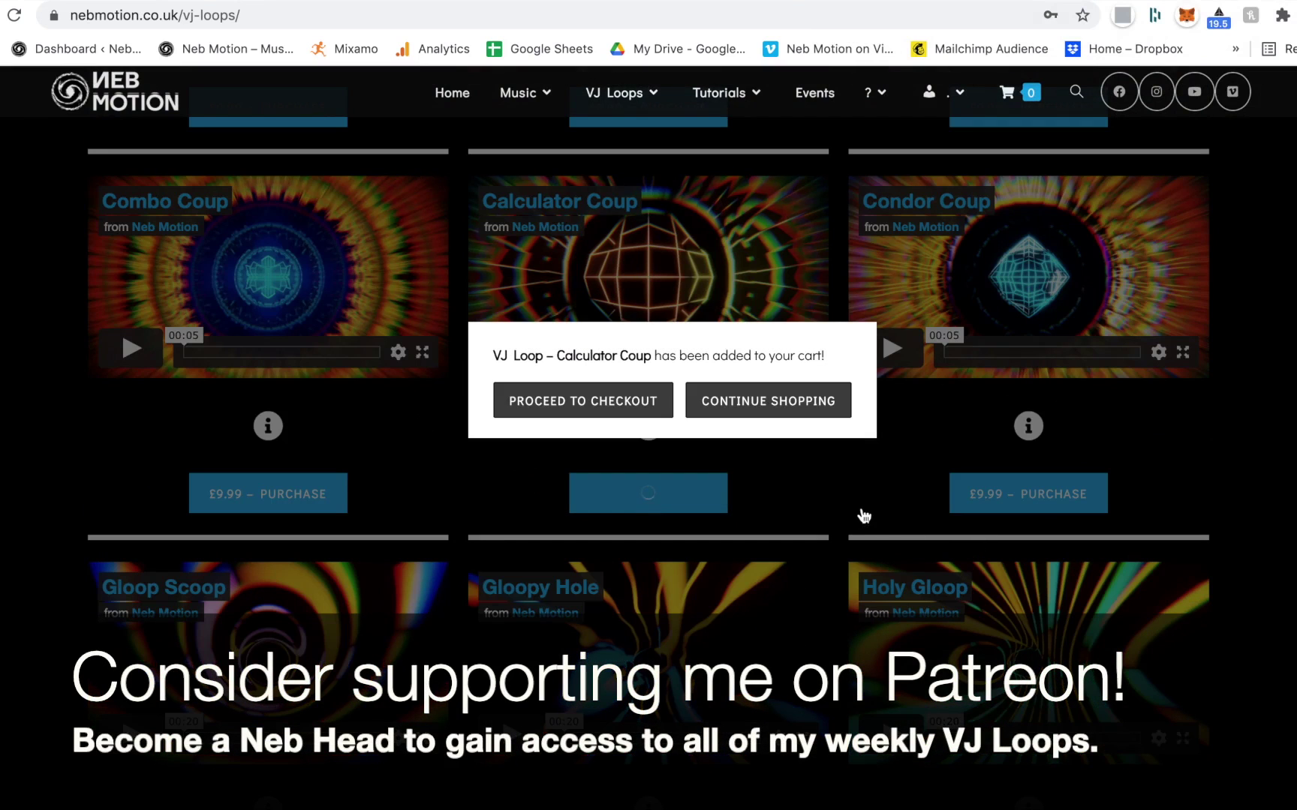
click(770, 409)
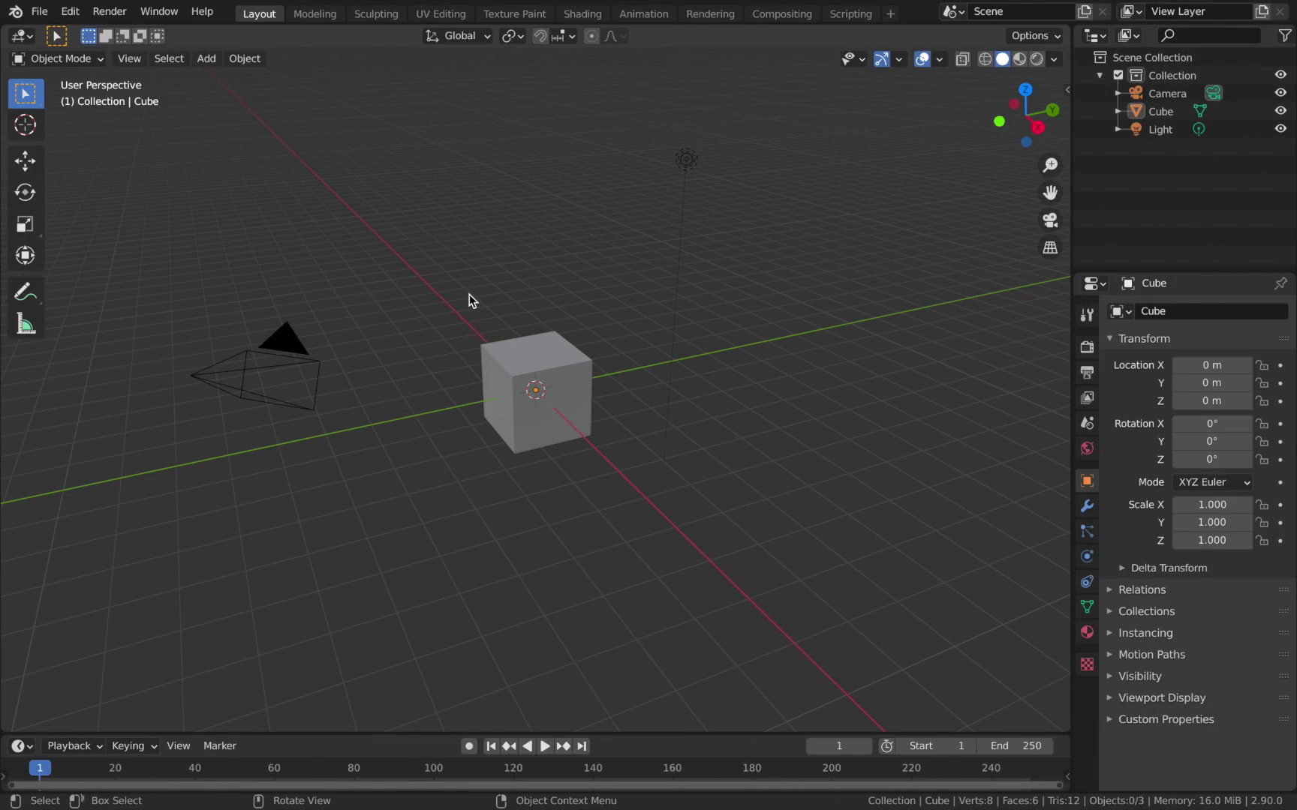
Switch to Blender, delete the default cube and add a cylinder mesh in its place
click(525, 338)
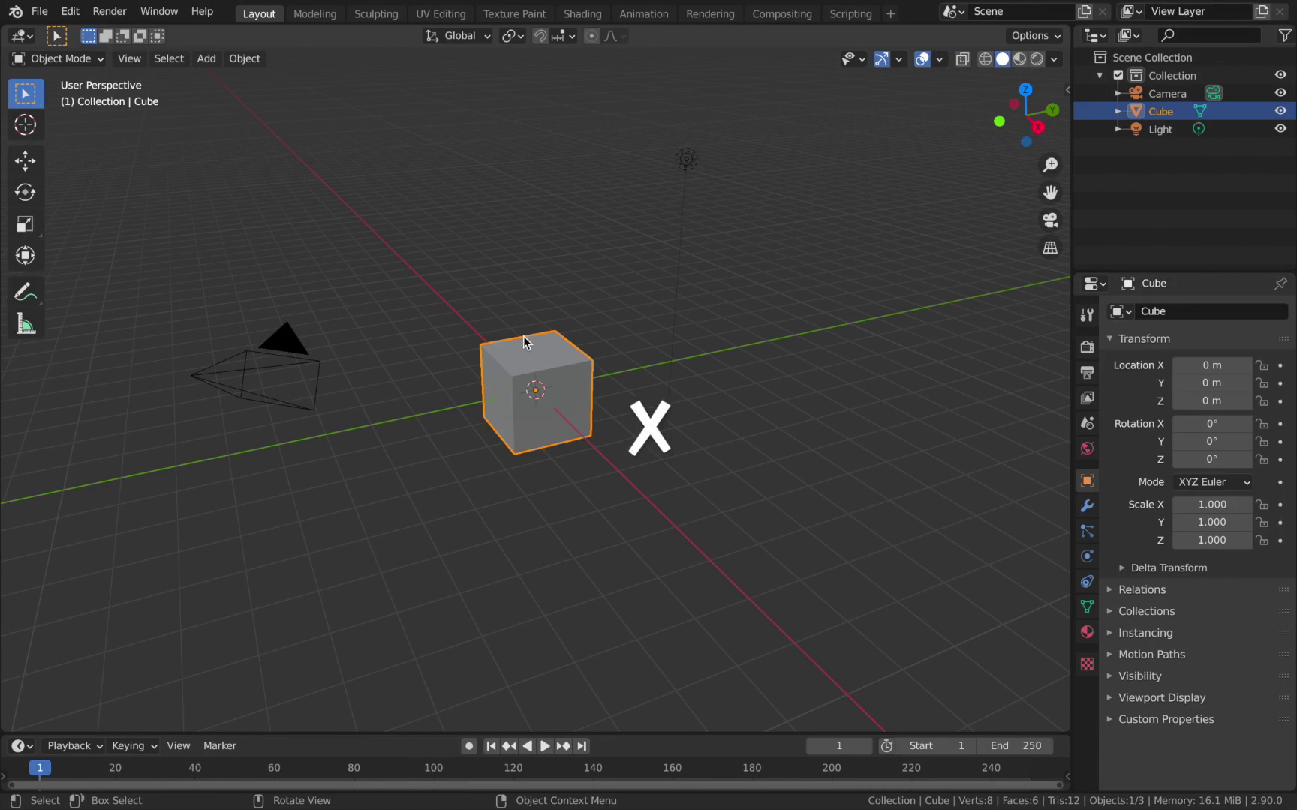
key(x)
click(523, 346)
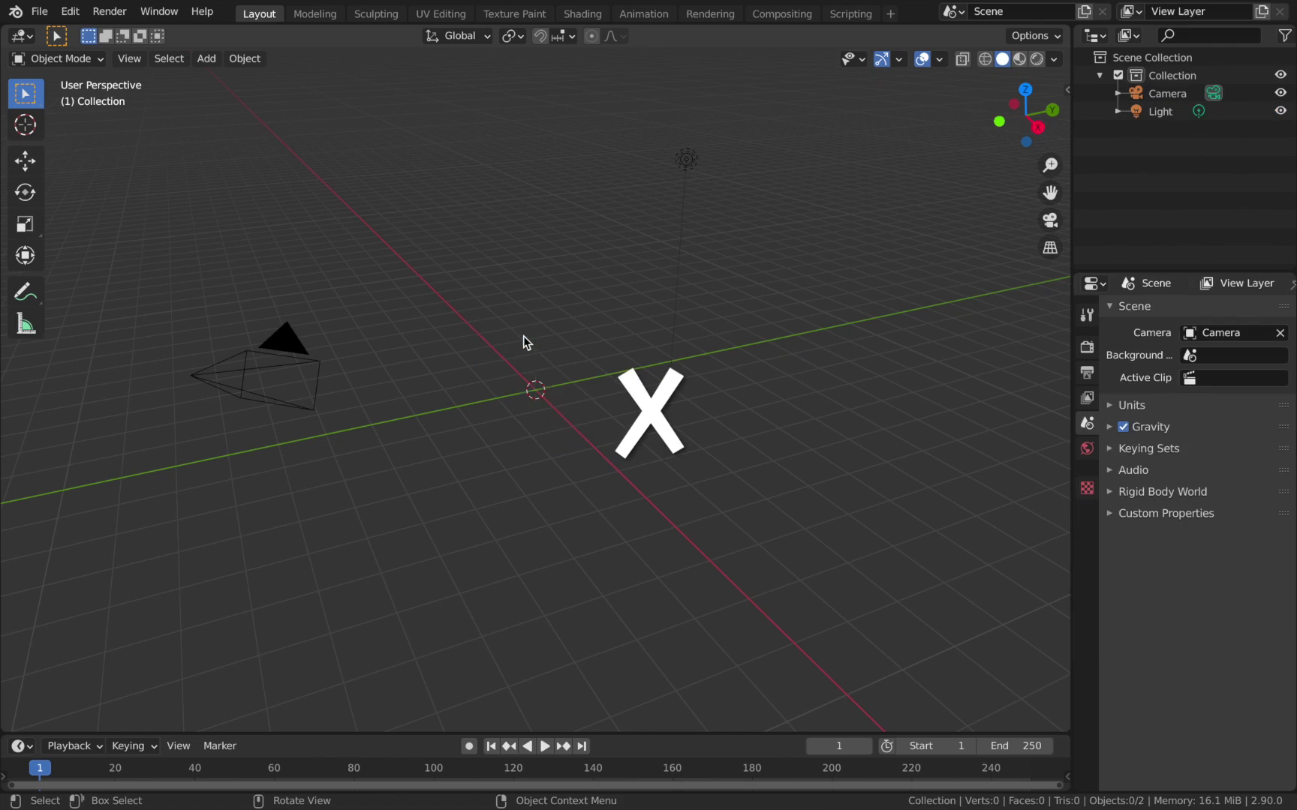
key(shift+a)
mouse_move(588, 343)
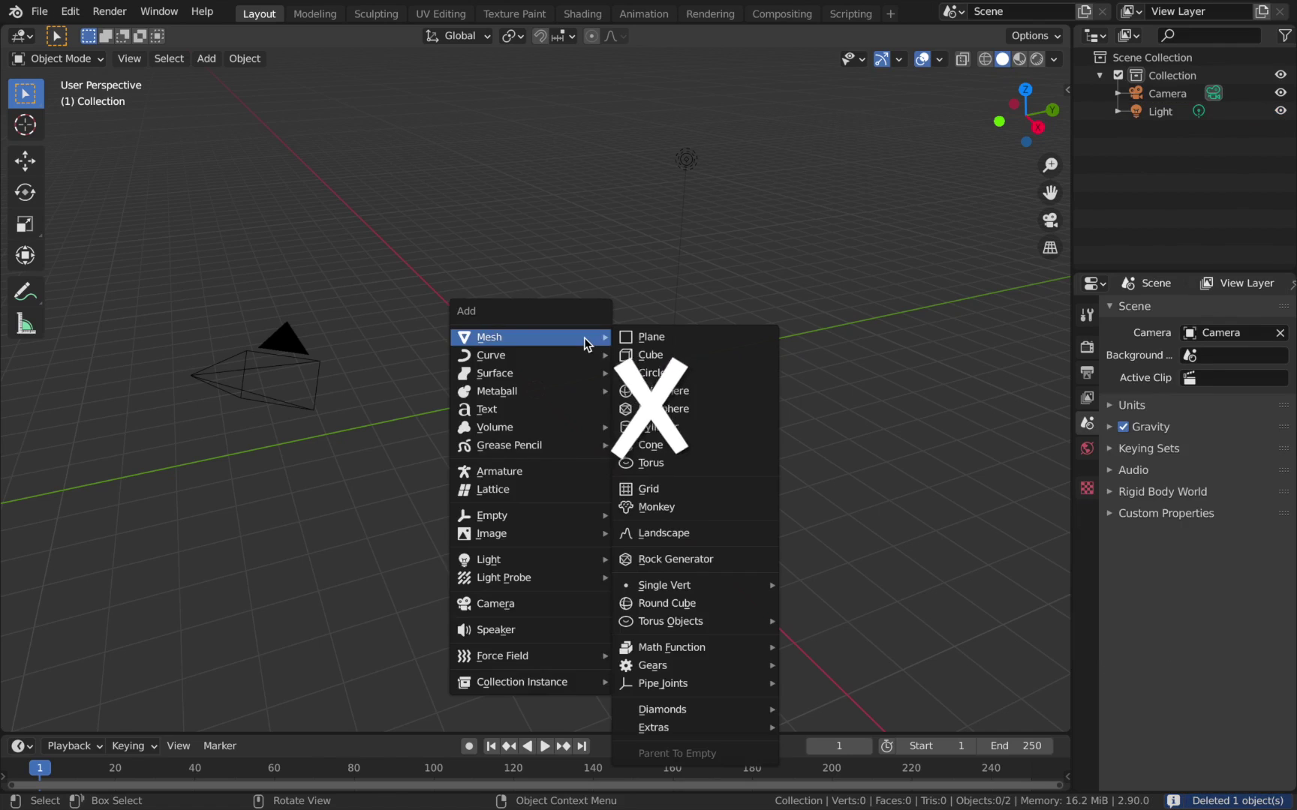
click(641, 427)
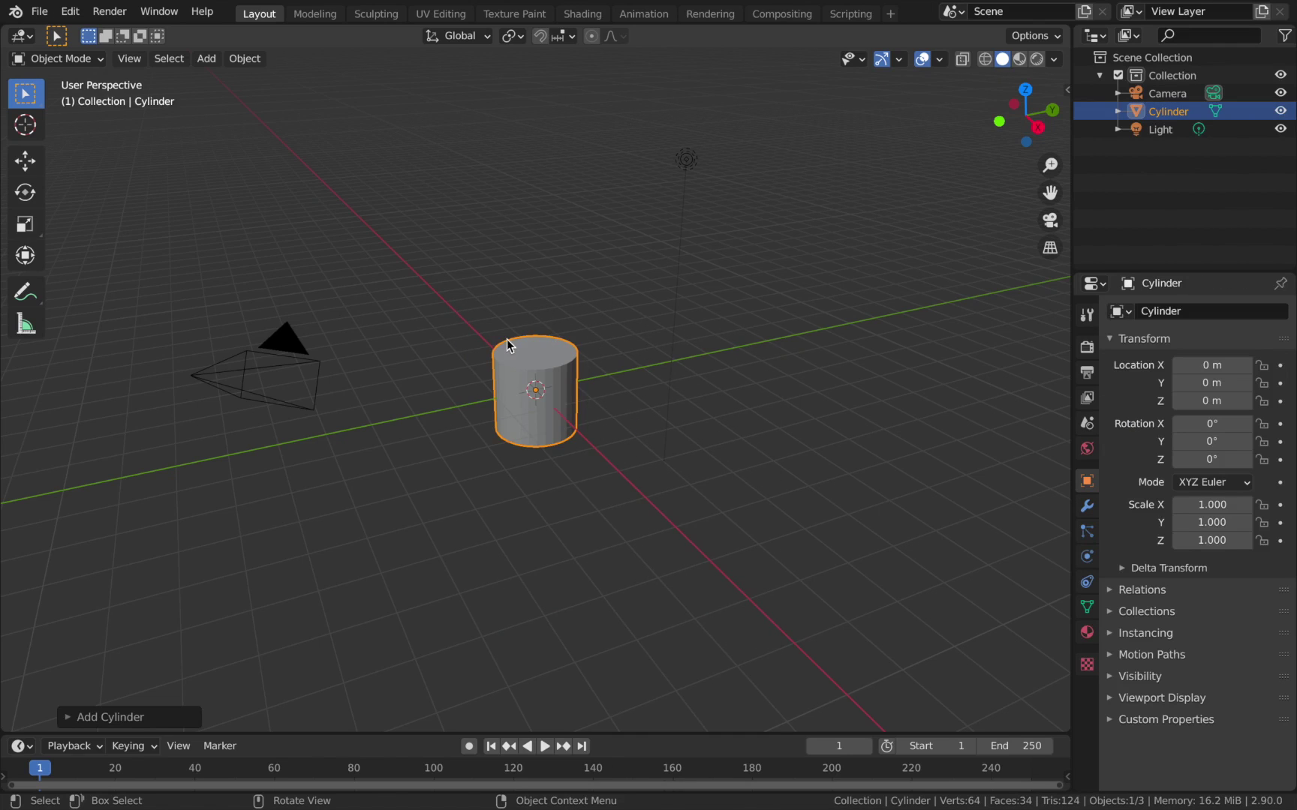
In Edit Mode with face selection, delete the cylinder's top cap face
key(Tab)
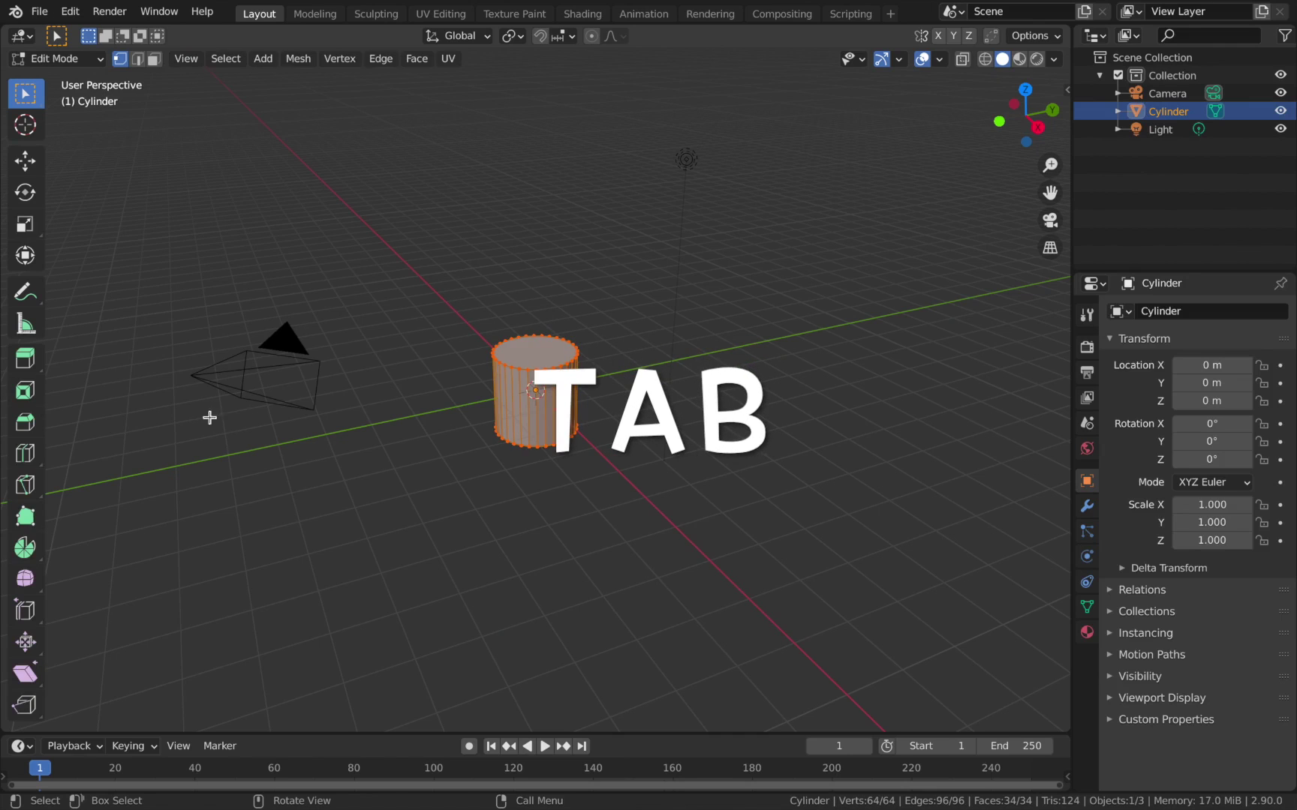
click(155, 64)
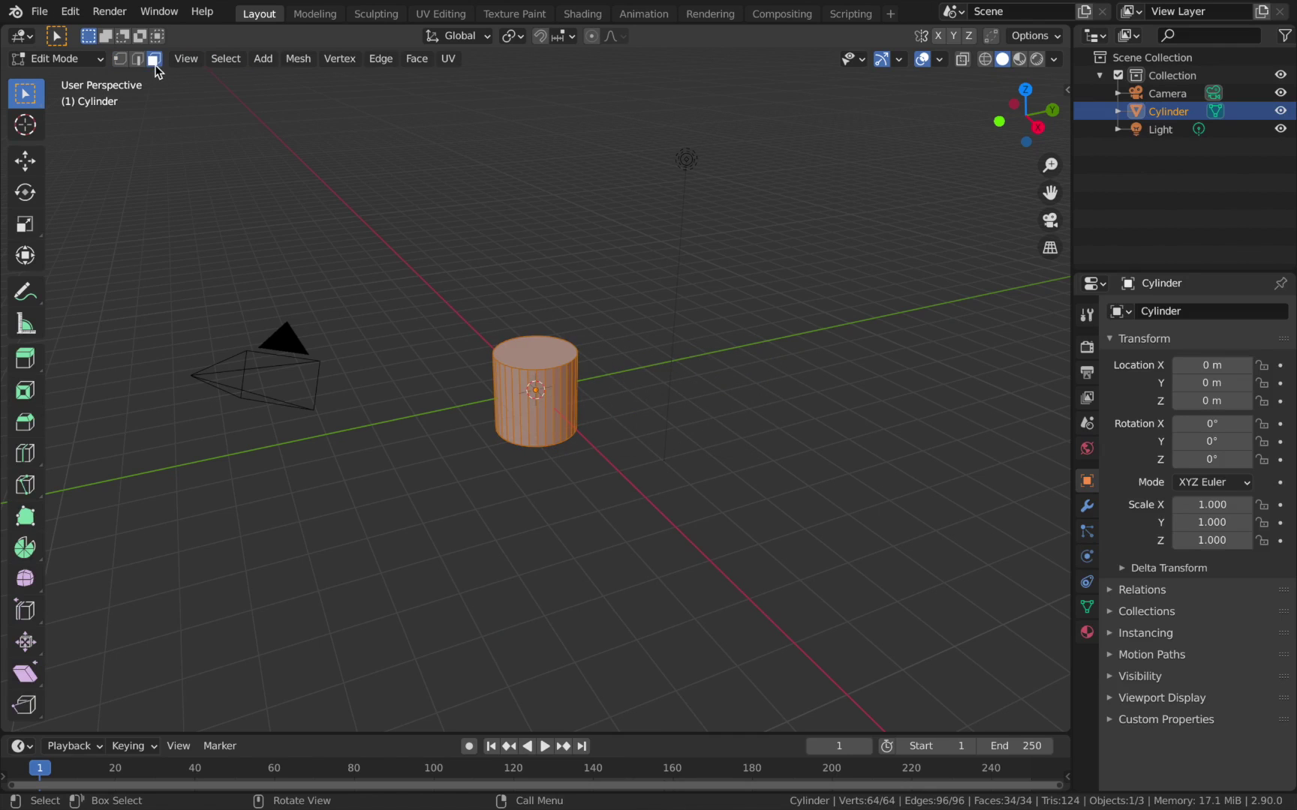
click(549, 347)
middle_drag(490, 309, 487, 340)
key(x)
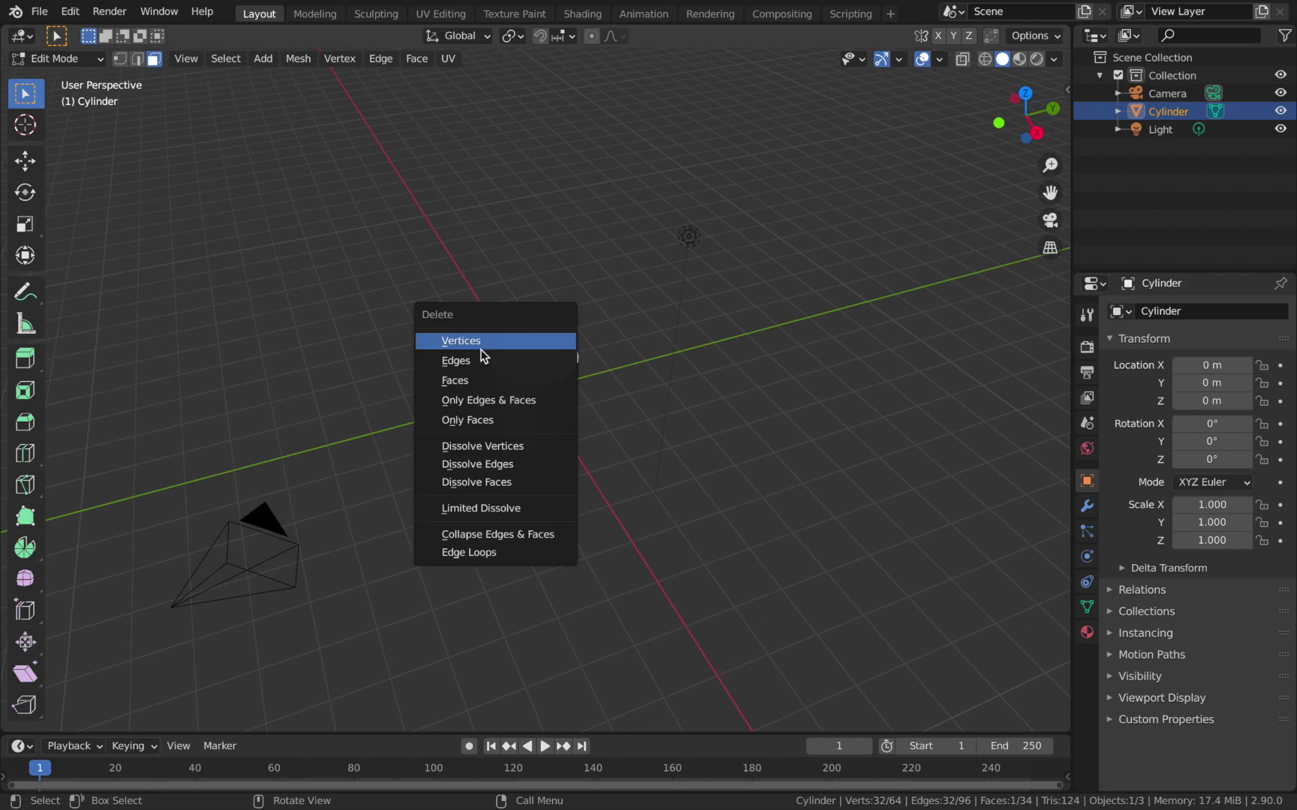
click(471, 376)
Delete the cylinder's bottom cap face so that it becomes an open tube
middle_drag(564, 385, 564, 174)
middle_drag(541, 426, 538, 390)
click(539, 389)
key(x)
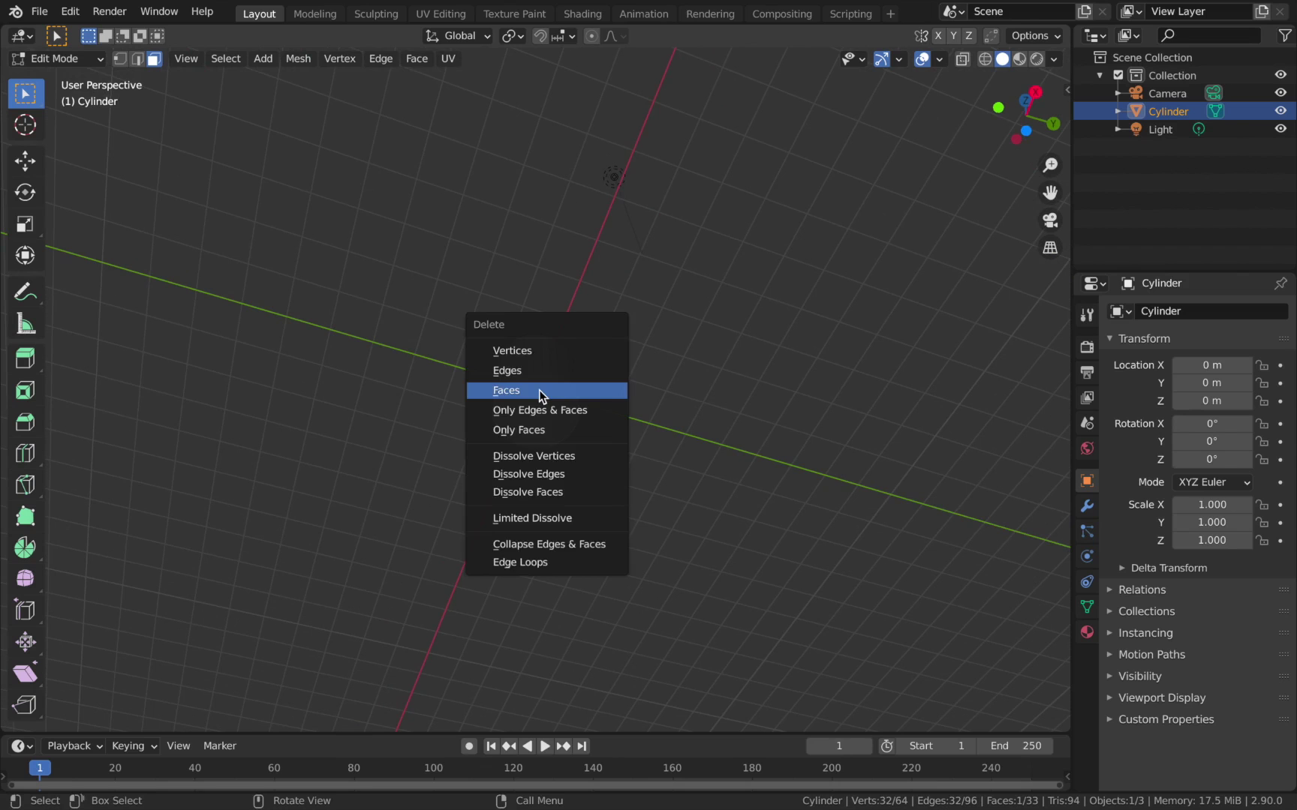
click(539, 389)
key(Tab)
mouse_move(570, 371)
middle_down()
mouse_move(513, 411)
mouse_move(472, 498)
mouse_move(578, 385)
mouse_move(571, 396)
middle_up()
Rotate the cylinder's entire mesh 90 degrees about the X axis in Edit Mode
key(Tab)
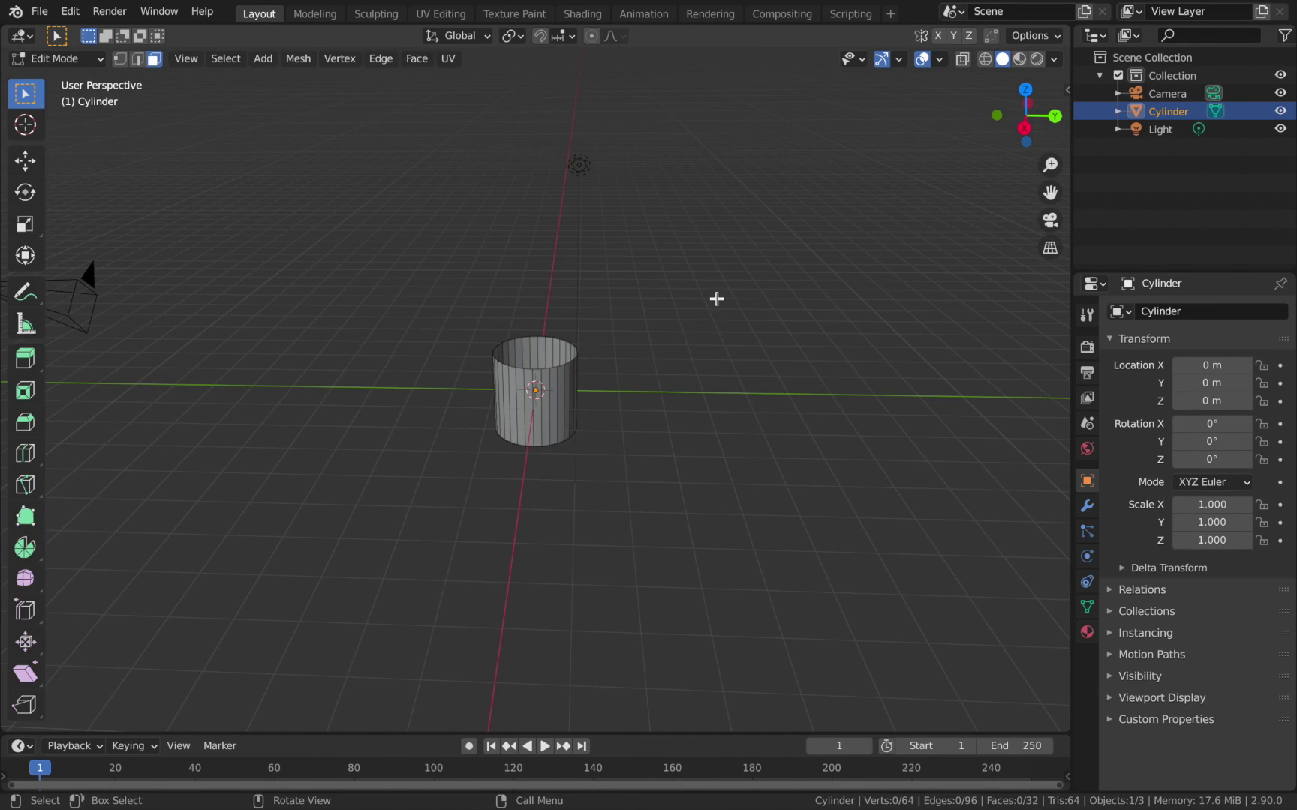
key(a)
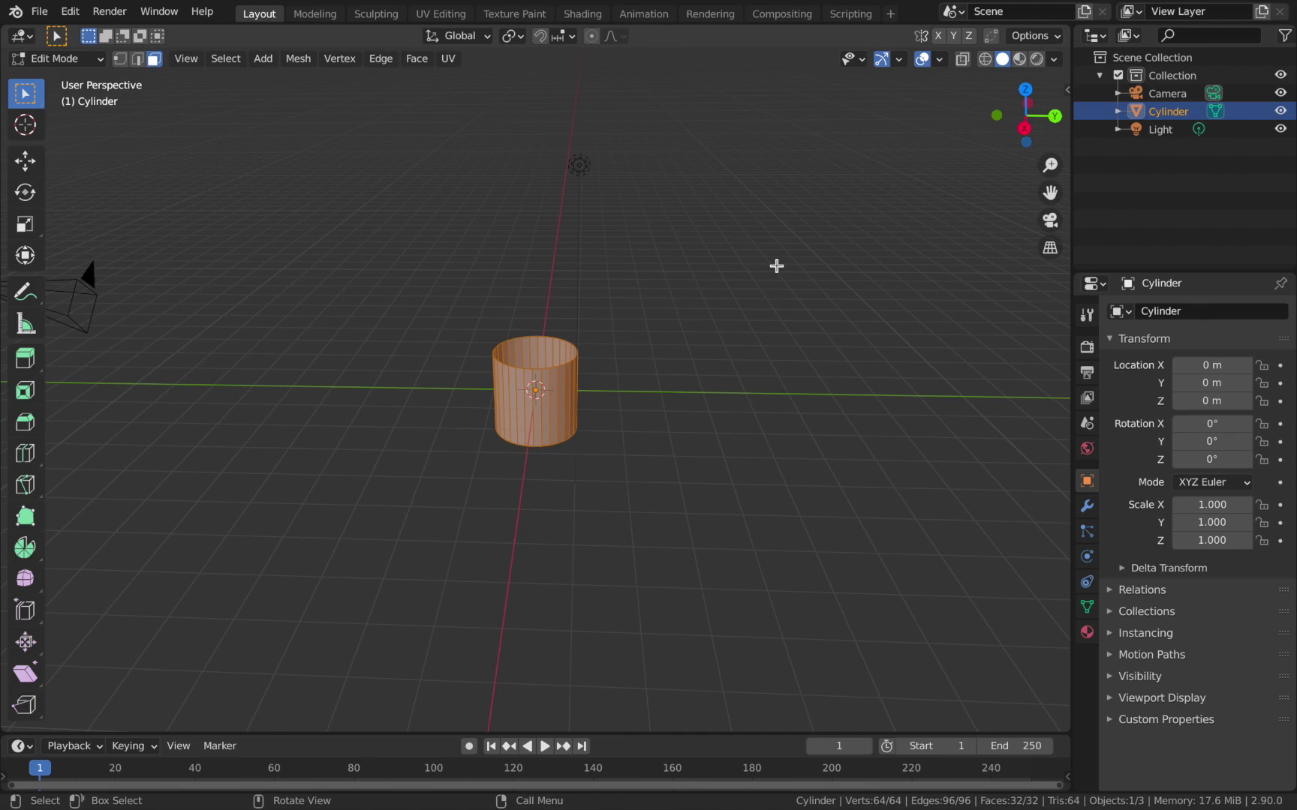
text(rx)
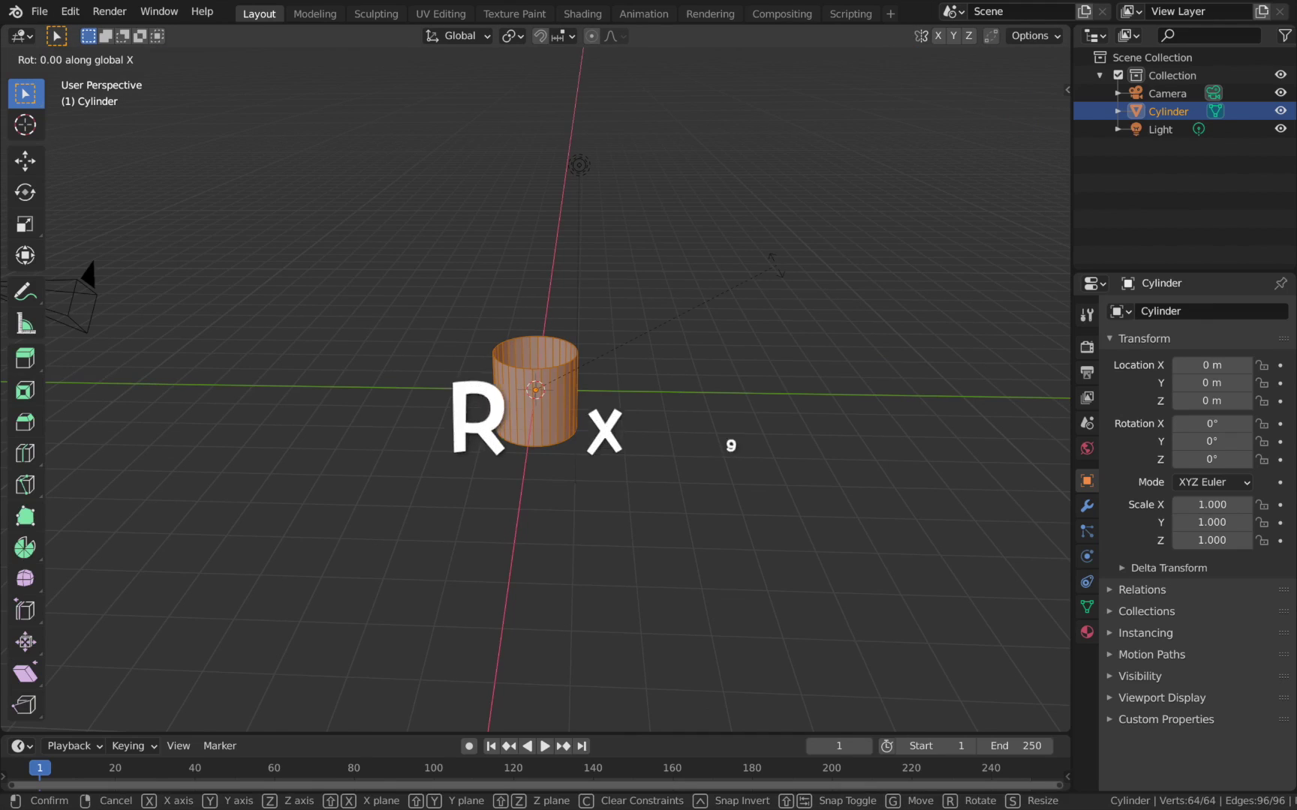
text(90)
key(Return)
Scale the cylinder's mesh by 8 along the Y axis to form a long tunnel
middle_drag(777, 266, 627, 407)
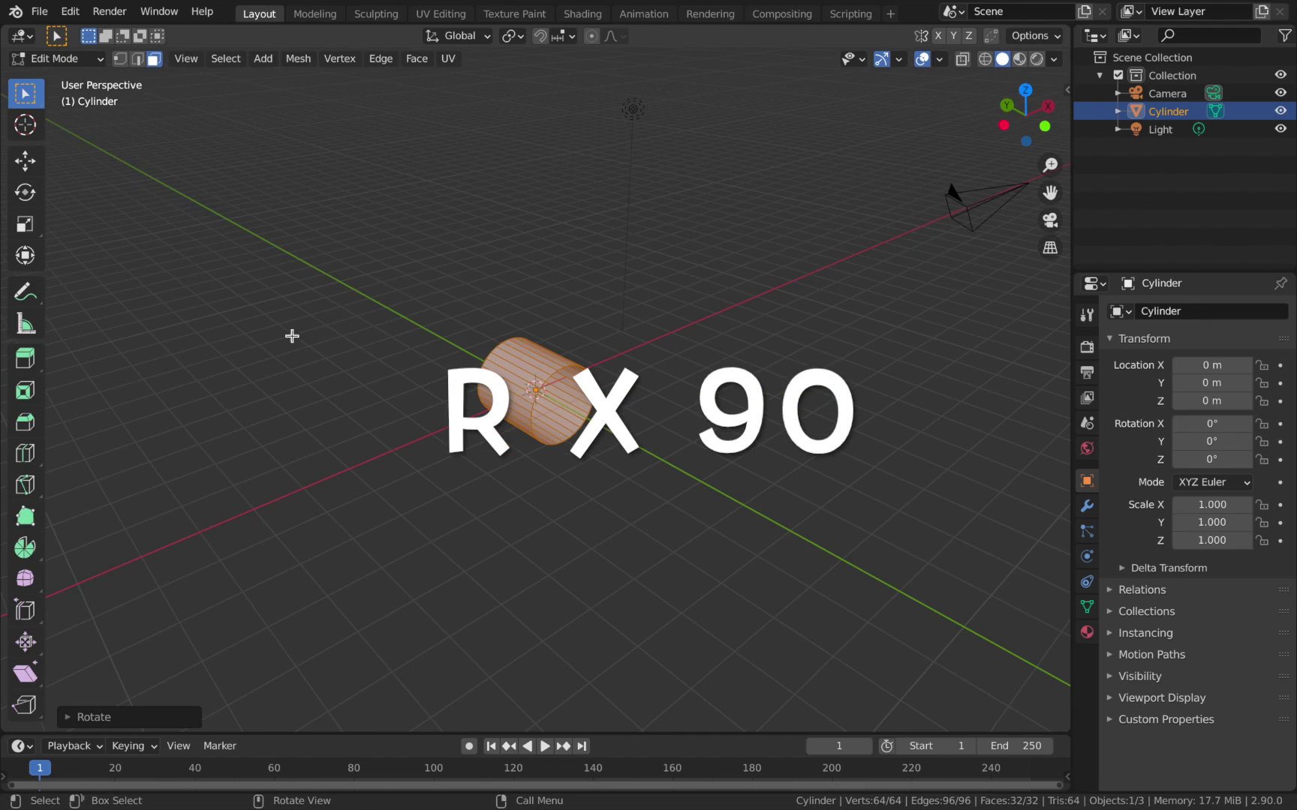
text(sy)
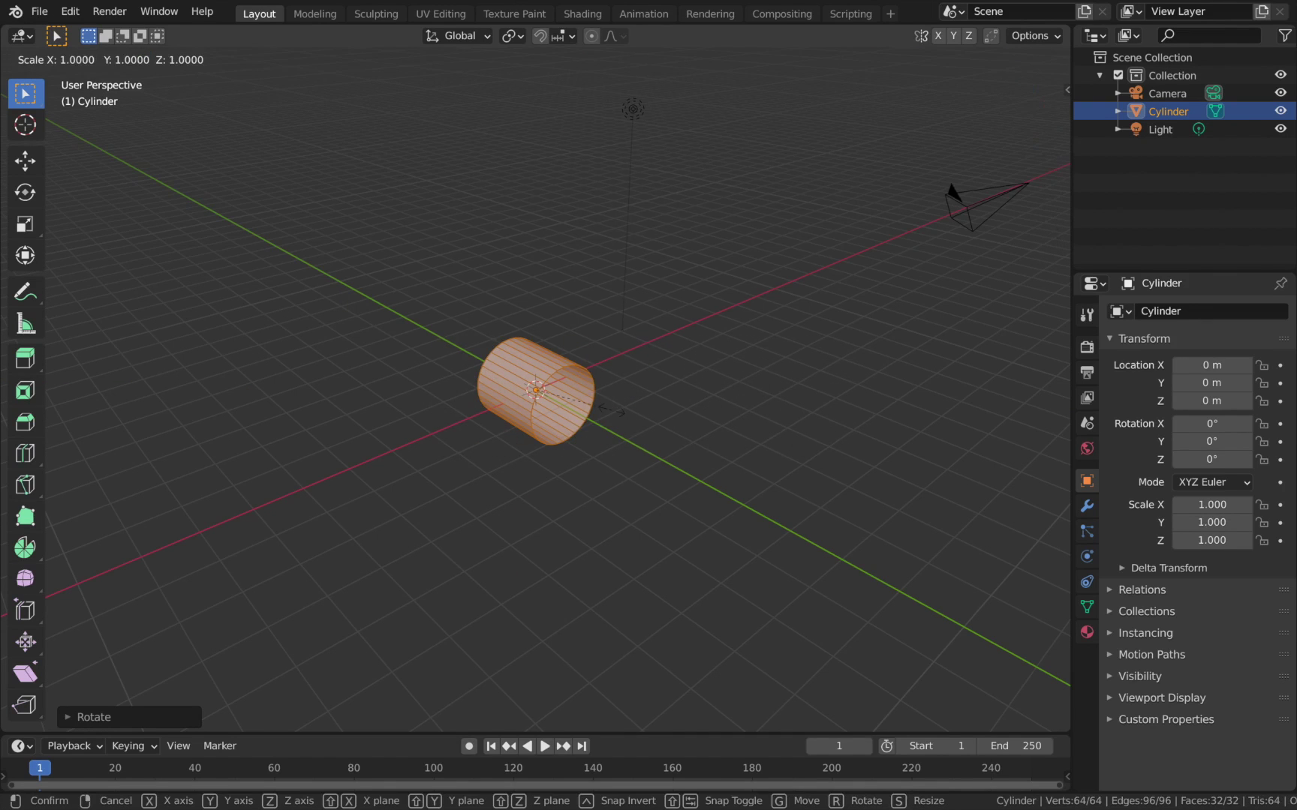
text(8)
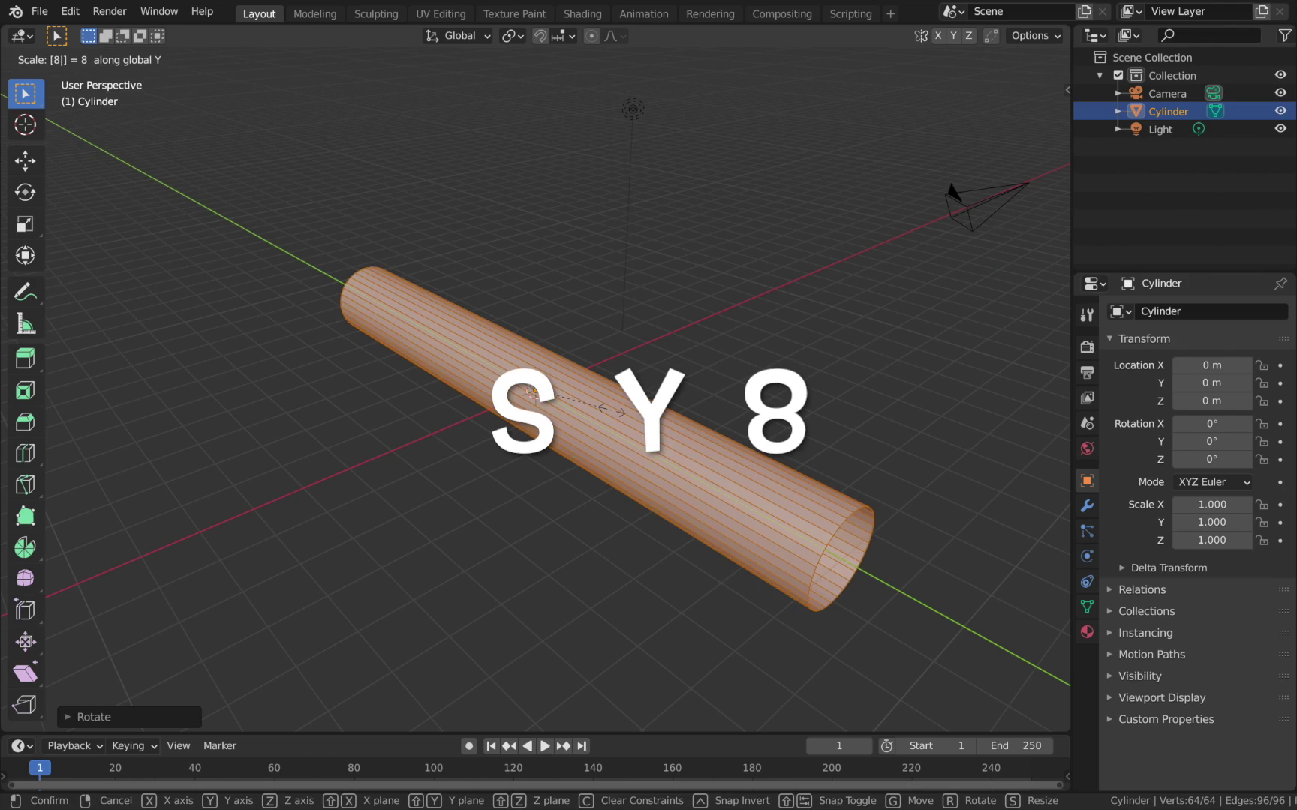
key(Return)
Add 32 evenly spaced loop cuts around the tunnel along its length with Loop Cut
middle_drag(612, 410, 654, 422)
scroll(654, 422, down, 2)
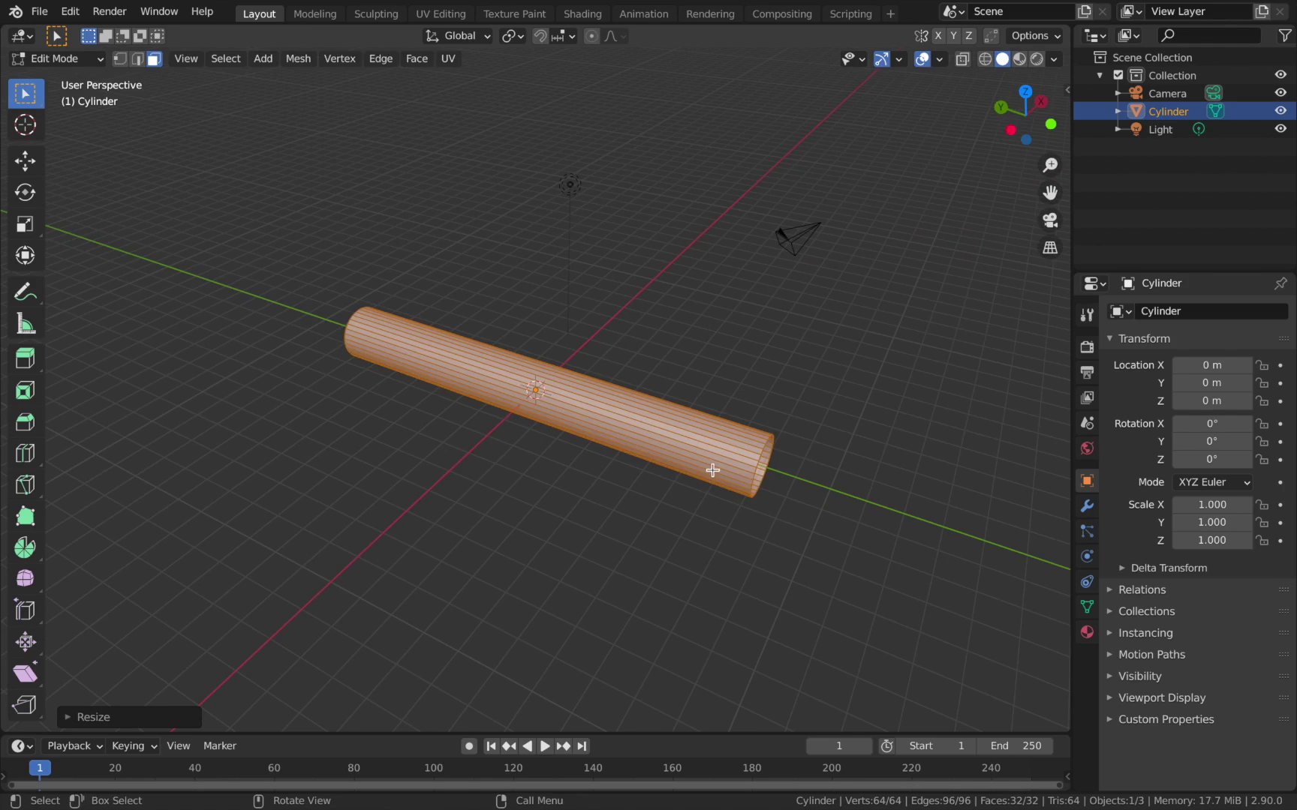
click(23, 455)
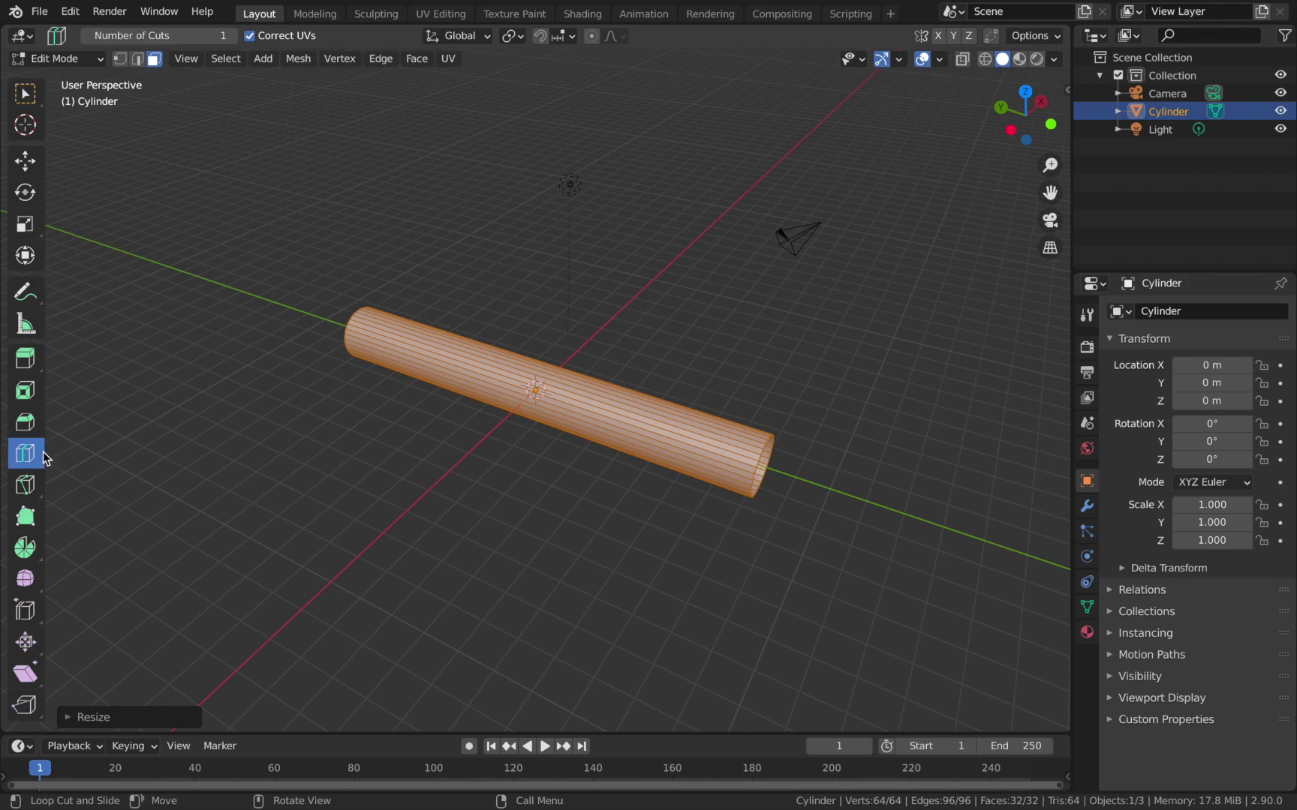
scroll(270, 146, up, 3)
click(199, 35)
text(16)
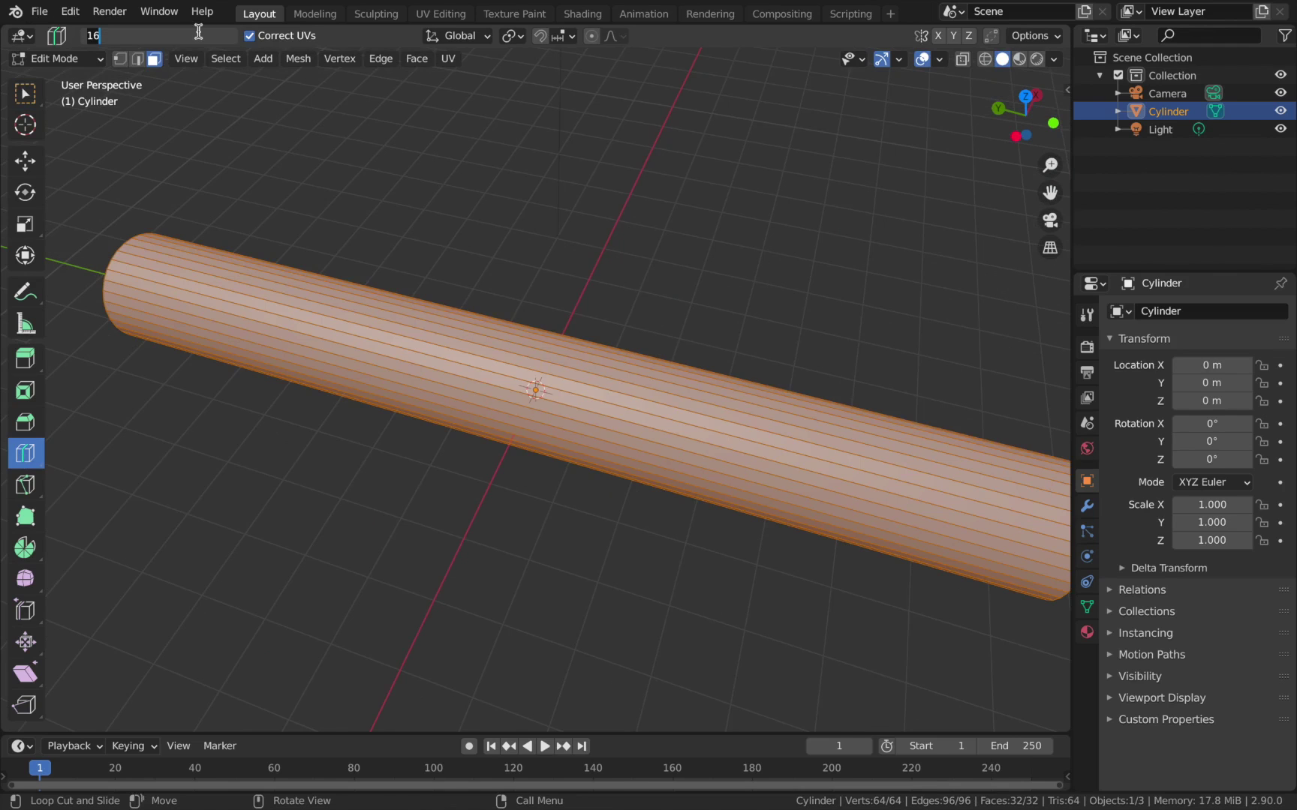
key(Return)
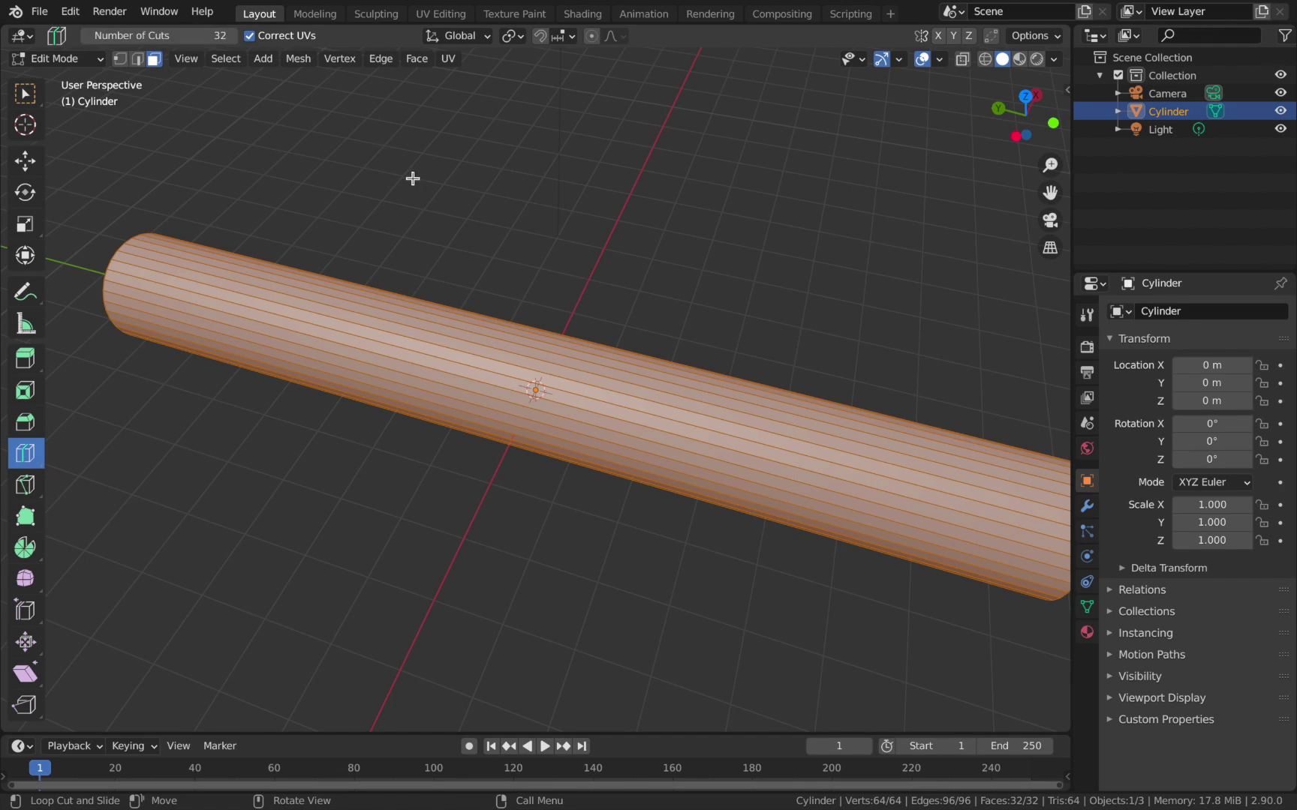
scroll(521, 398, down, 2)
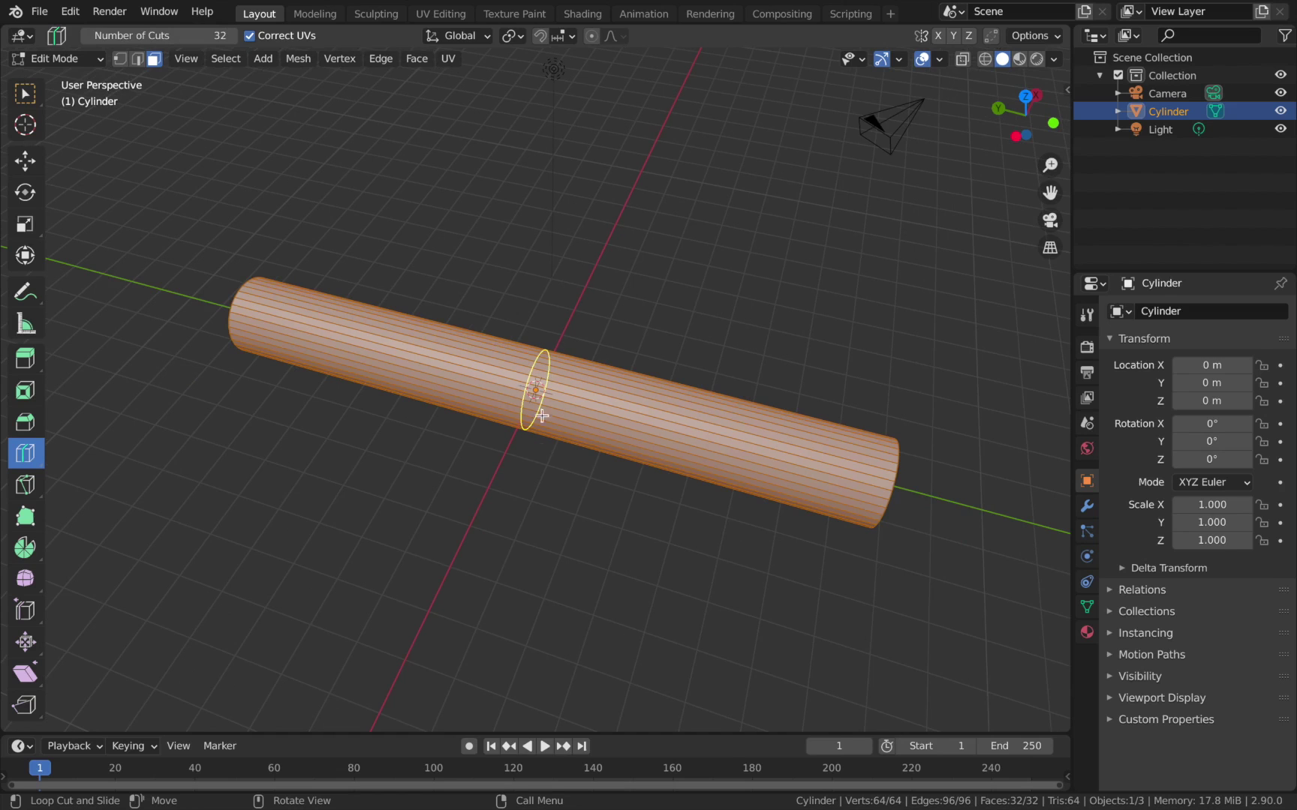
scroll(533, 367, up, 1)
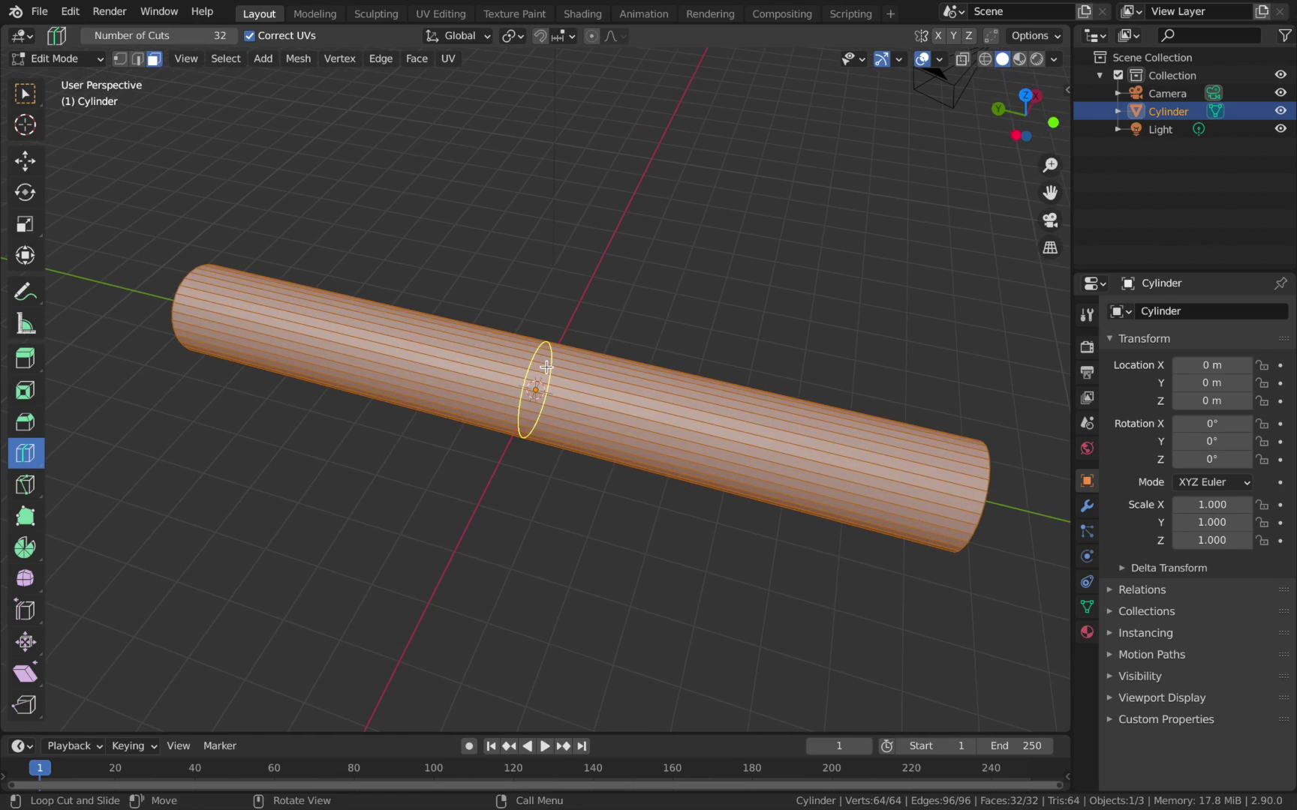
click(539, 384)
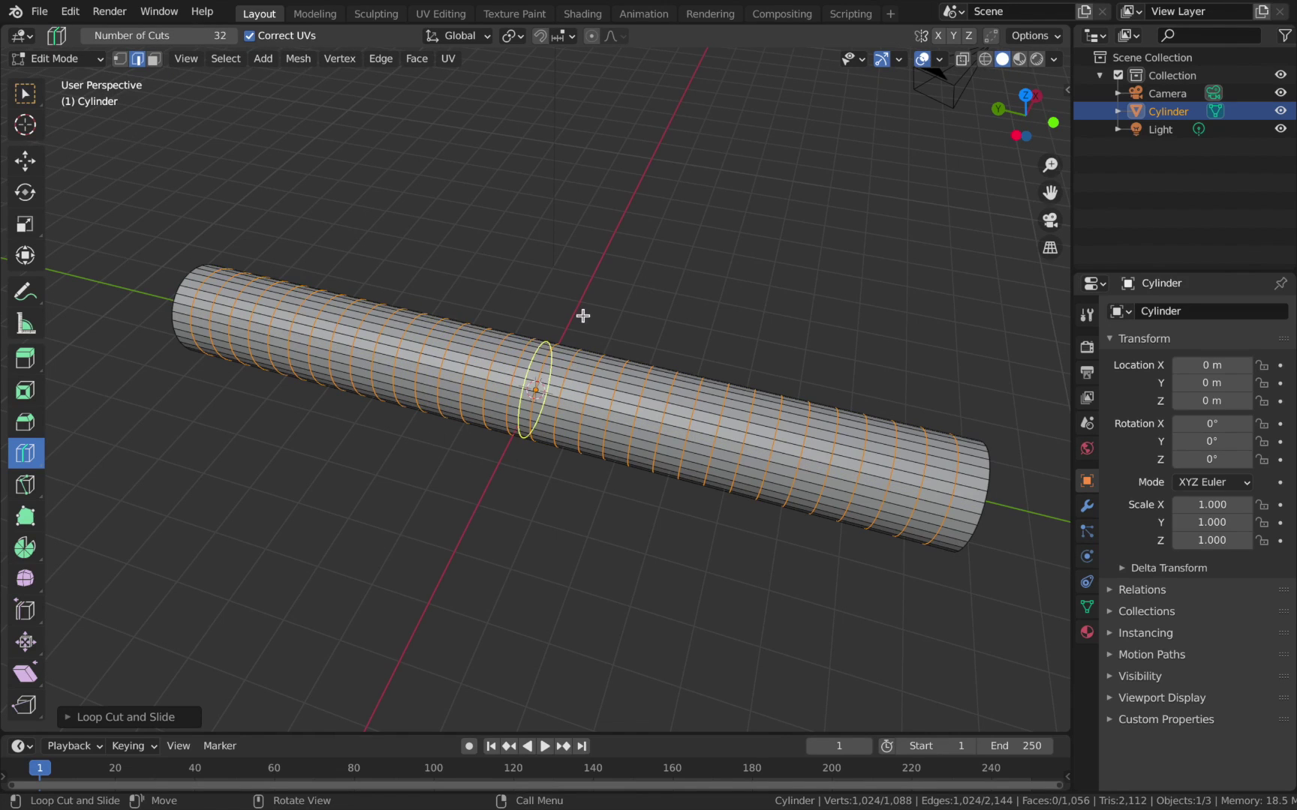
Select the tunnel's entire mesh and split it with Faces & Edges by Vertices
click(25, 94)
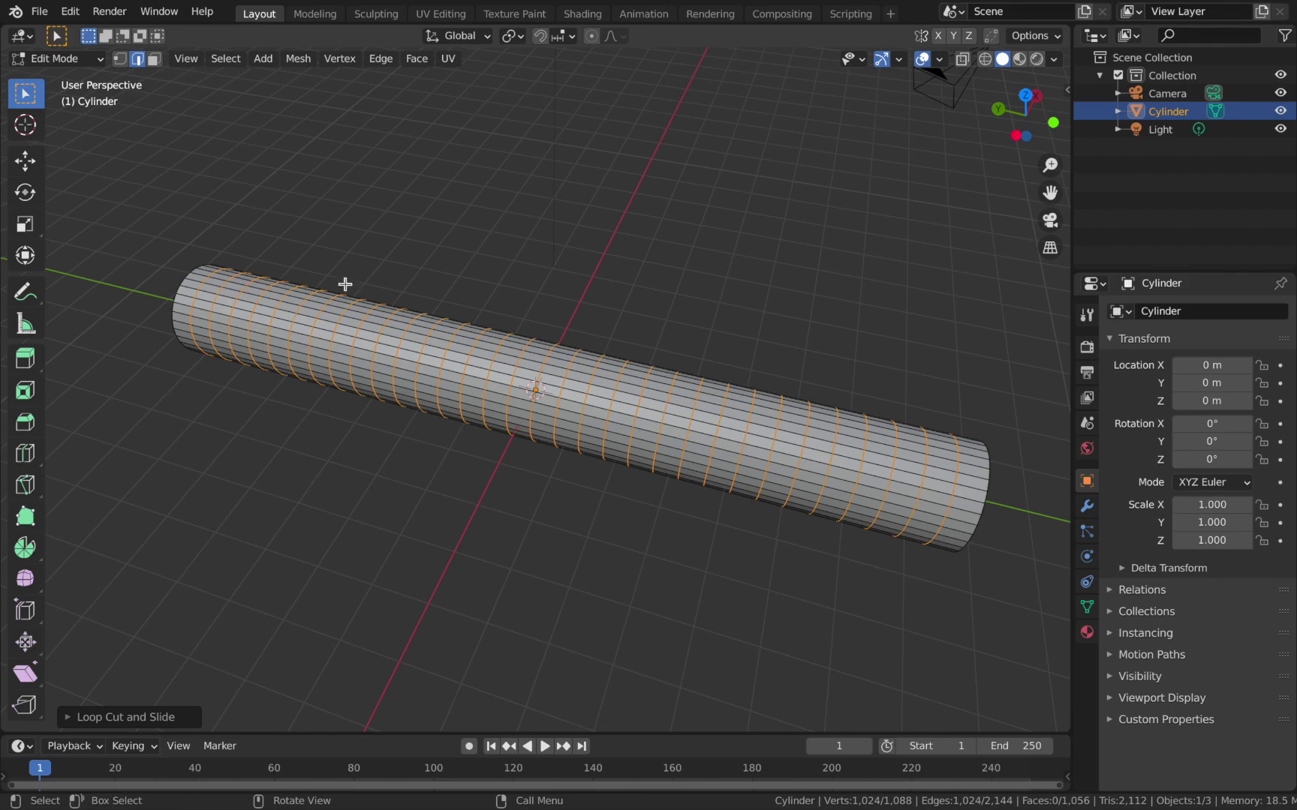
middle_drag(194, 195, 604, 365)
key(a)
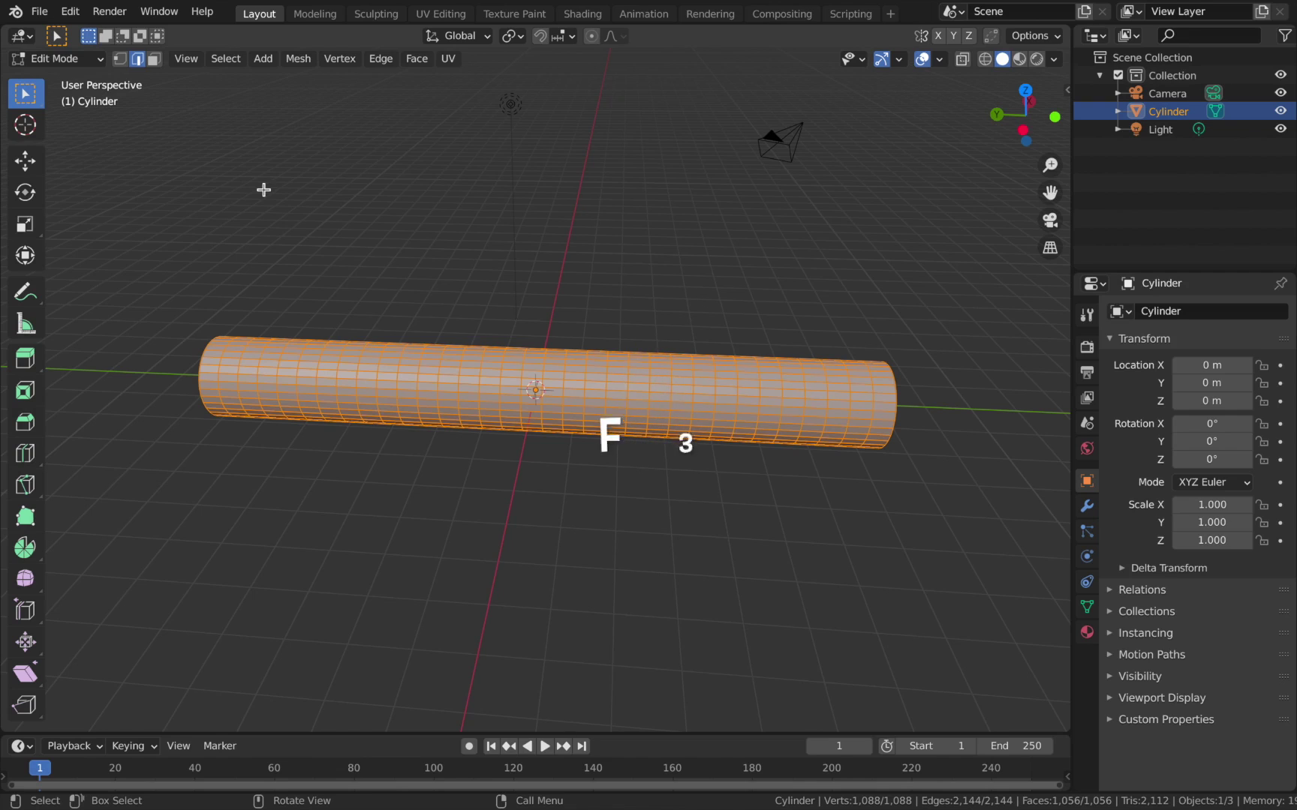
key(F3)
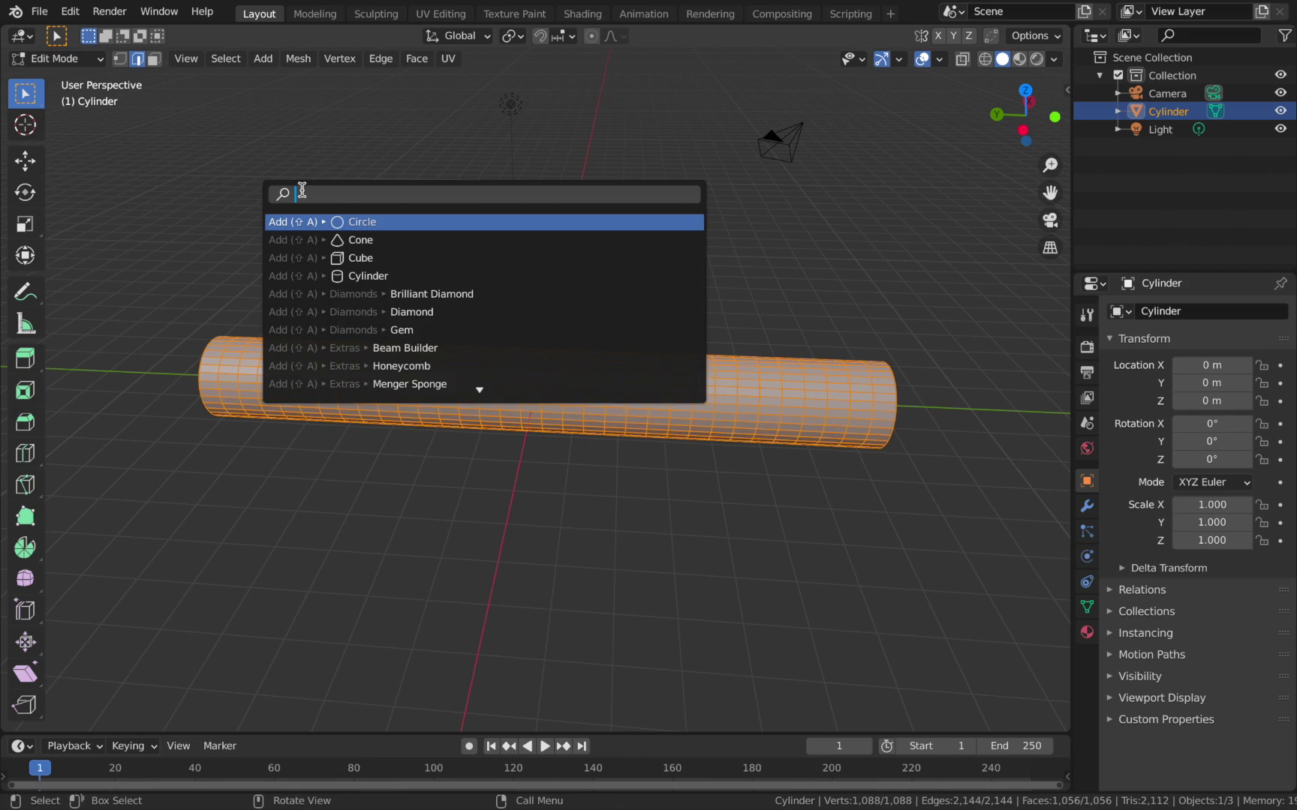
text(edge spli)
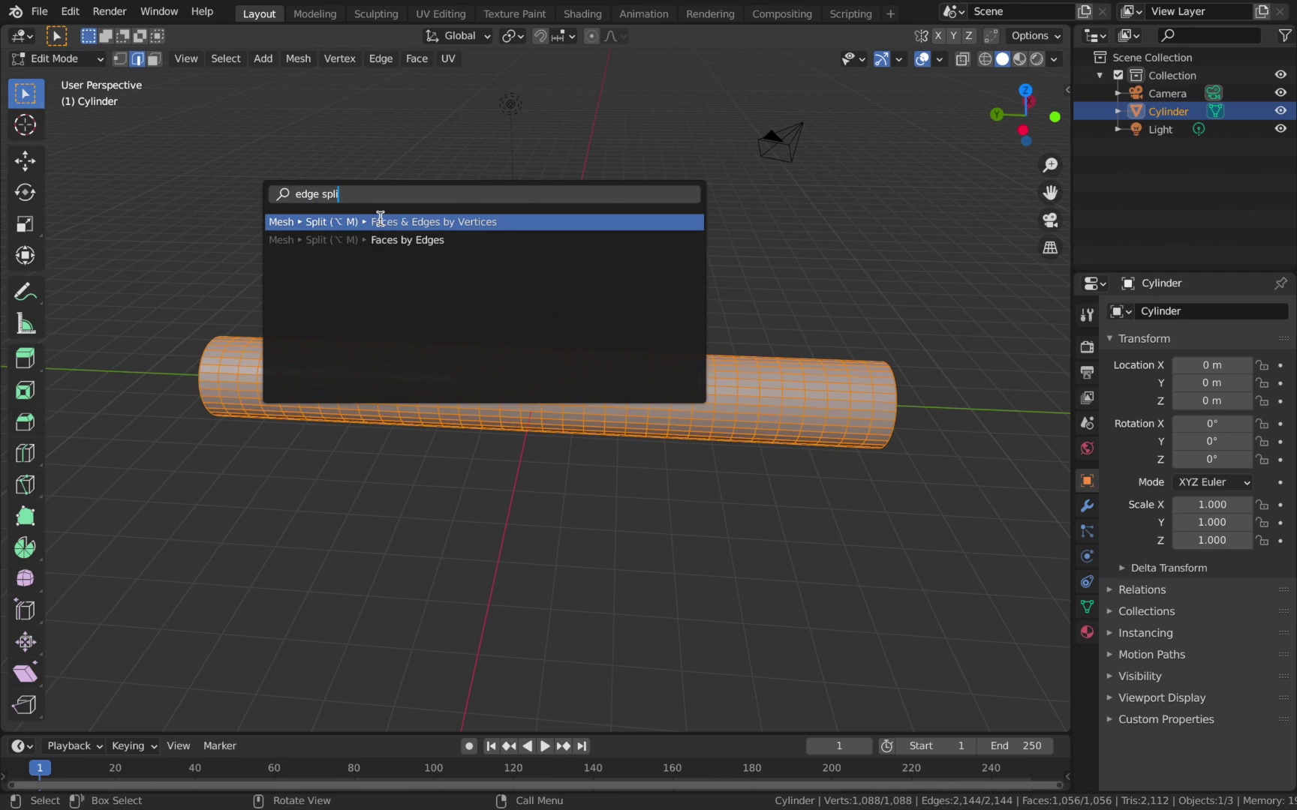
click(423, 224)
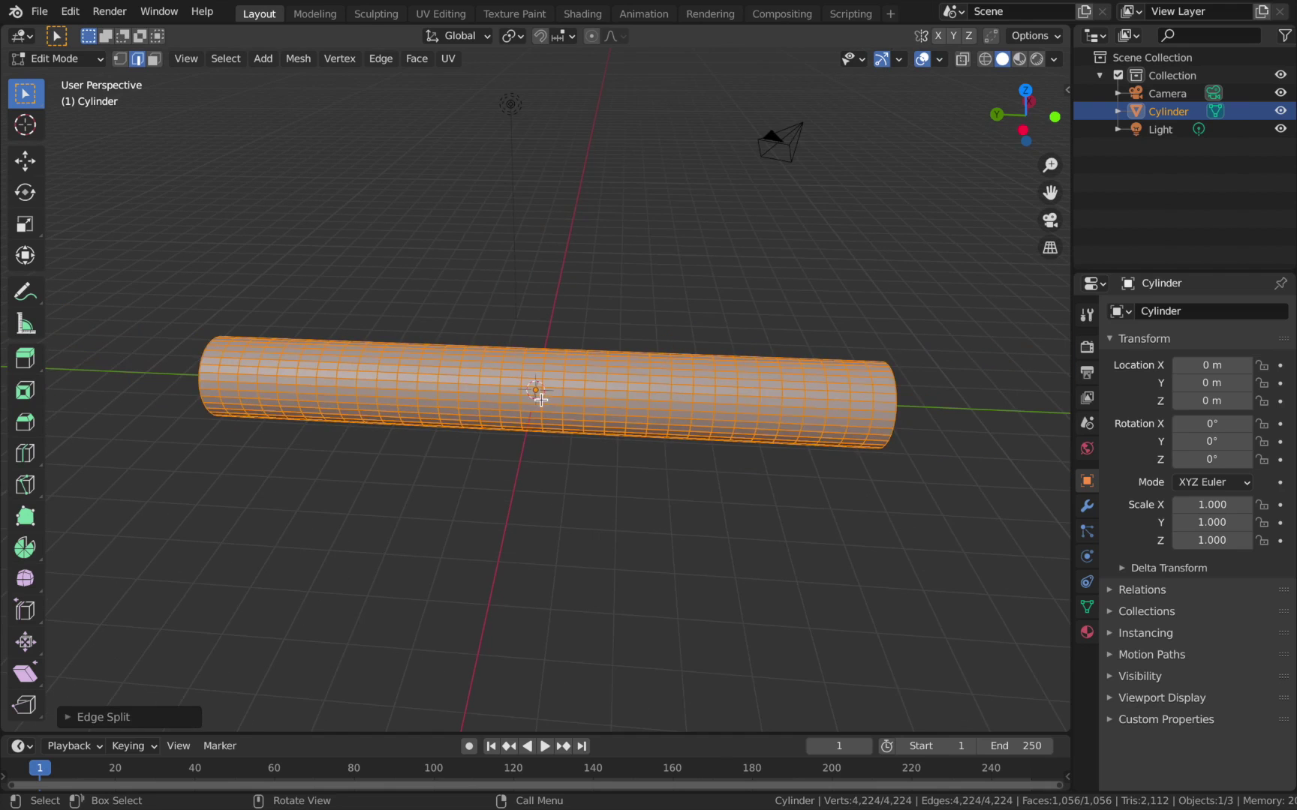
scroll(312, 405, up, 1)
scroll(581, 396, up, 2)
scroll(435, 459, down, 4)
key(Tab)
key(Tab)
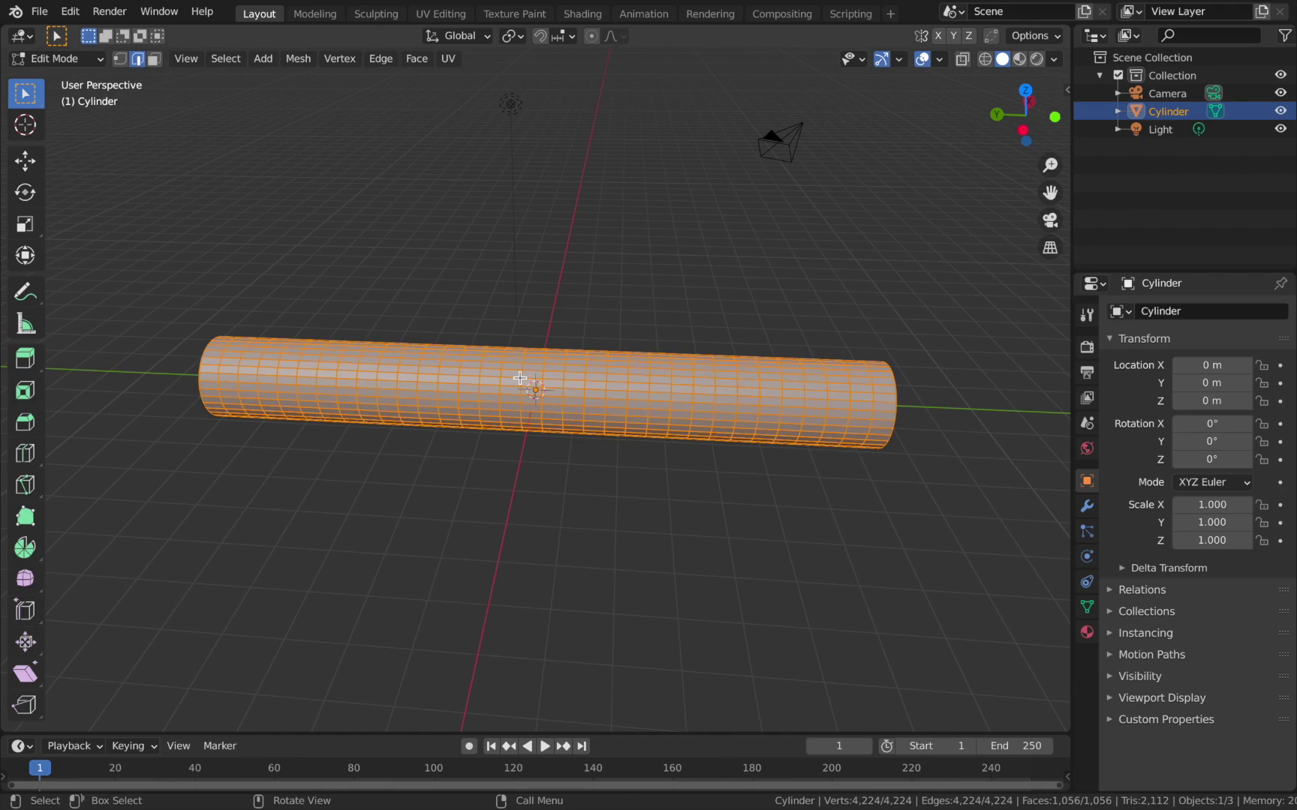
key(Tab)
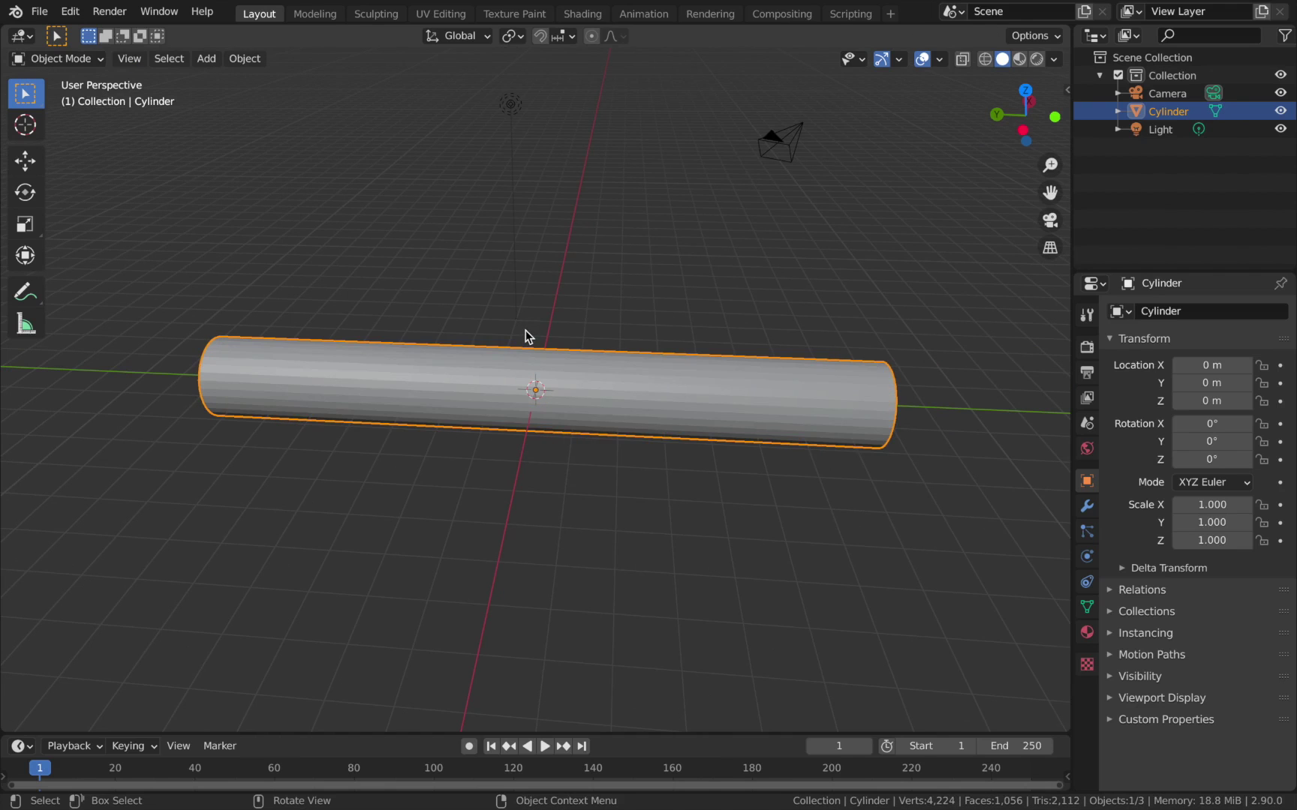
key(ctrl+z)
key(ctrl+z)
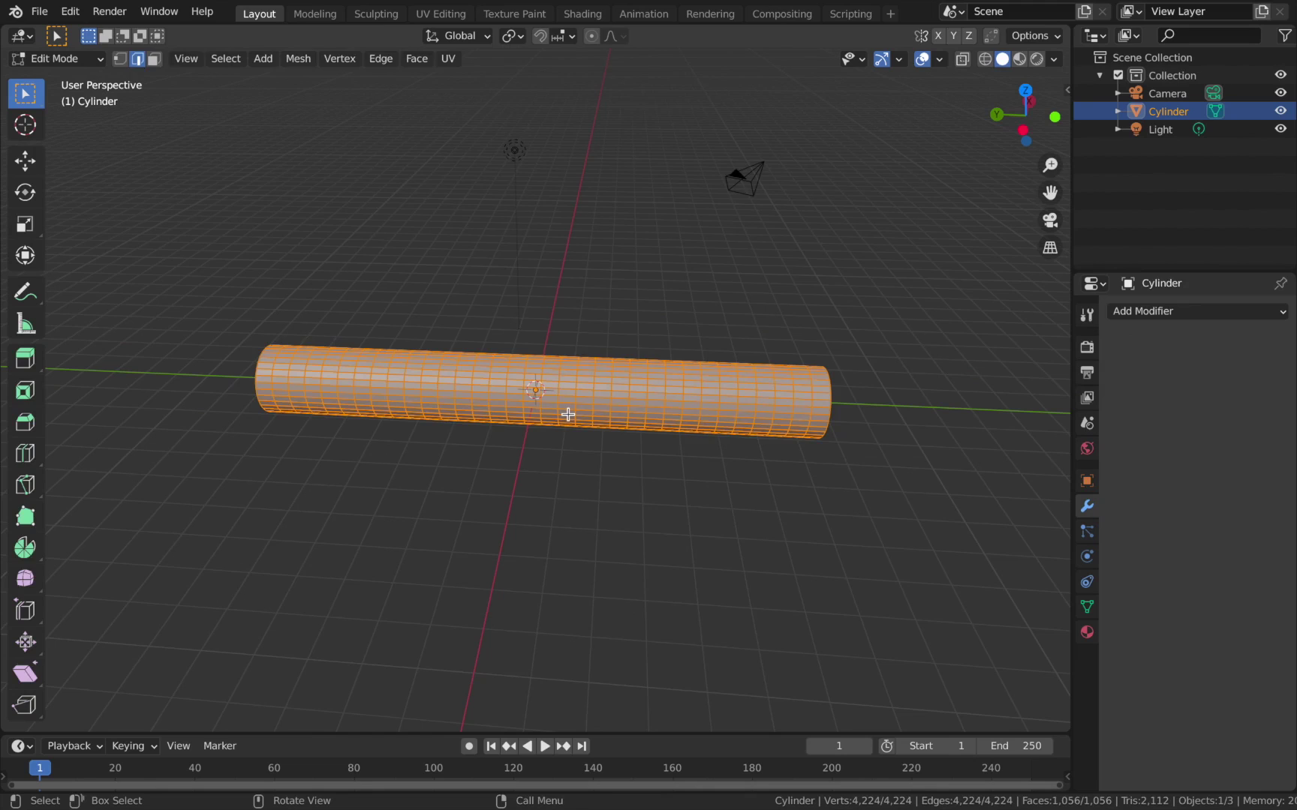
Return the tunnel to Object Mode and add a Smooth modifier to it
key(Tab)
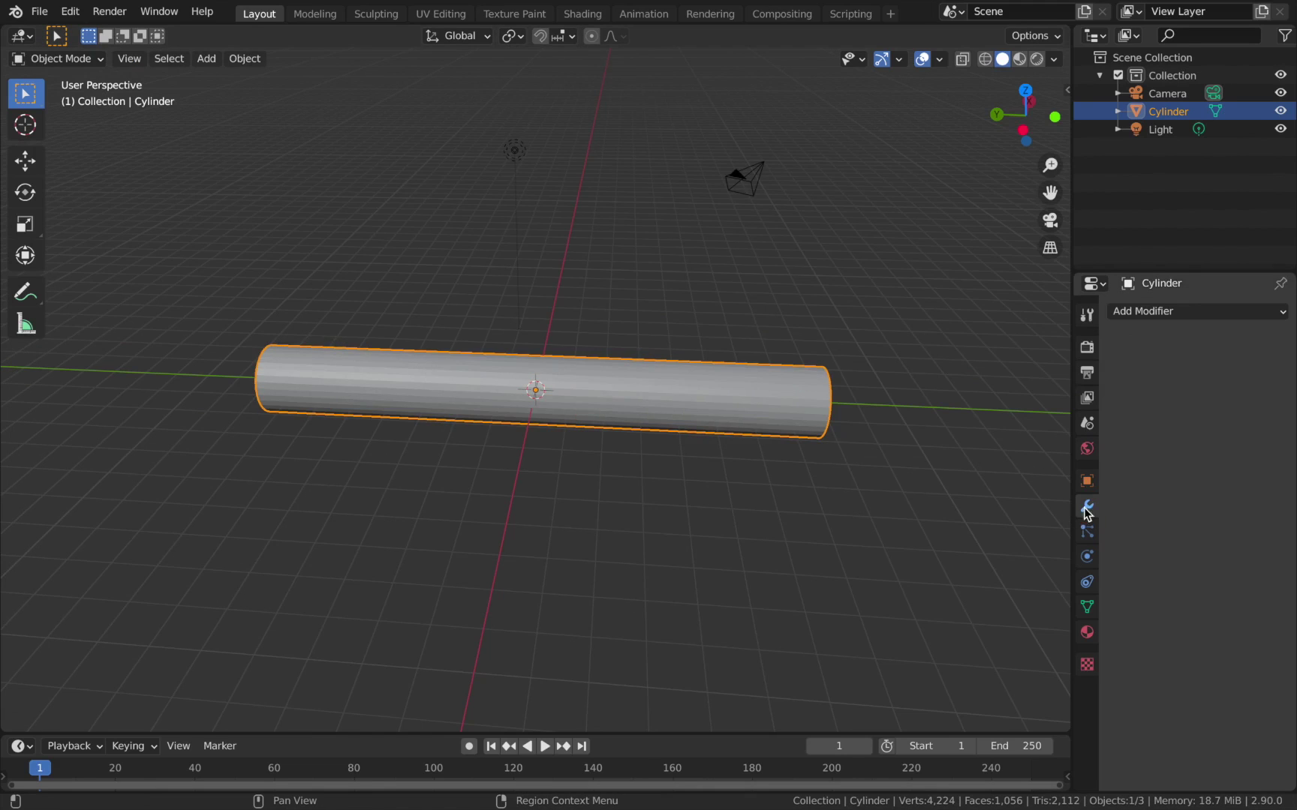
click(1155, 310)
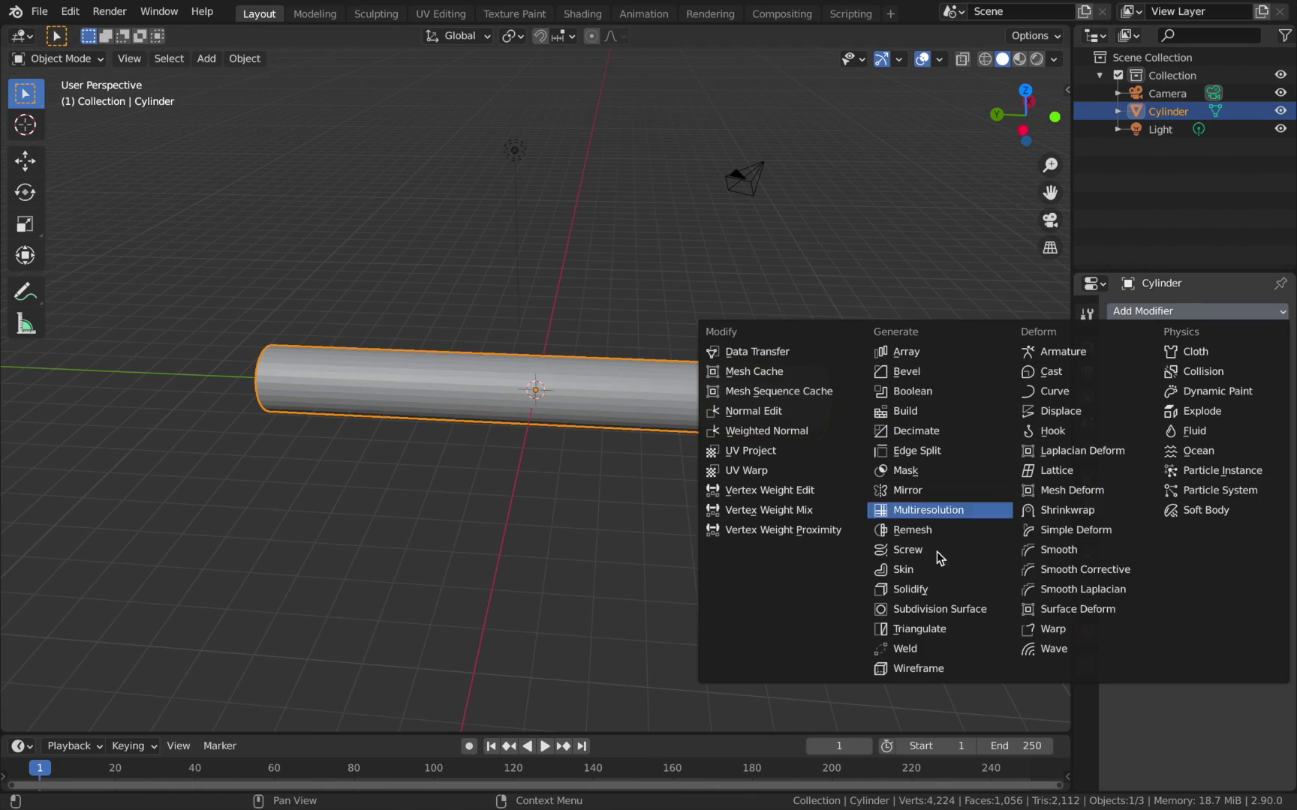
click(1058, 550)
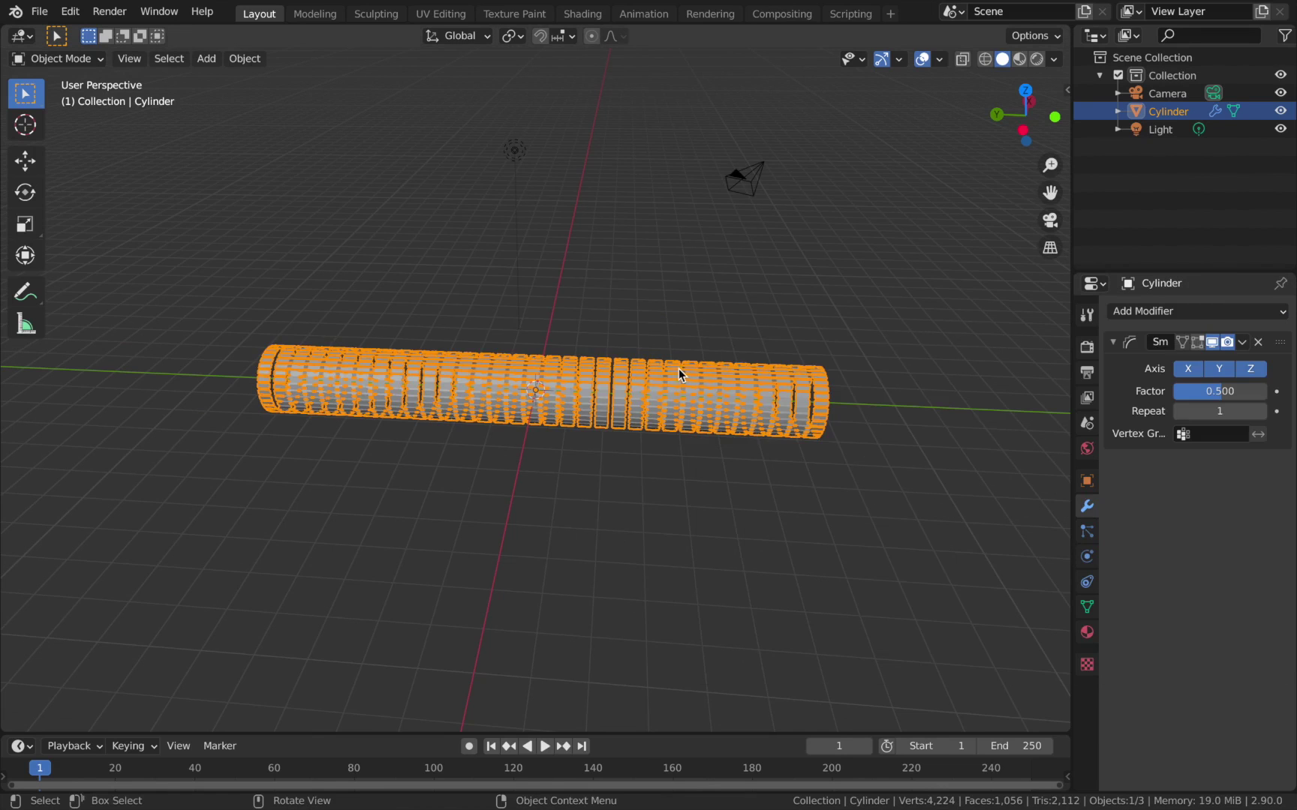
middle_drag(695, 362, 802, 350)
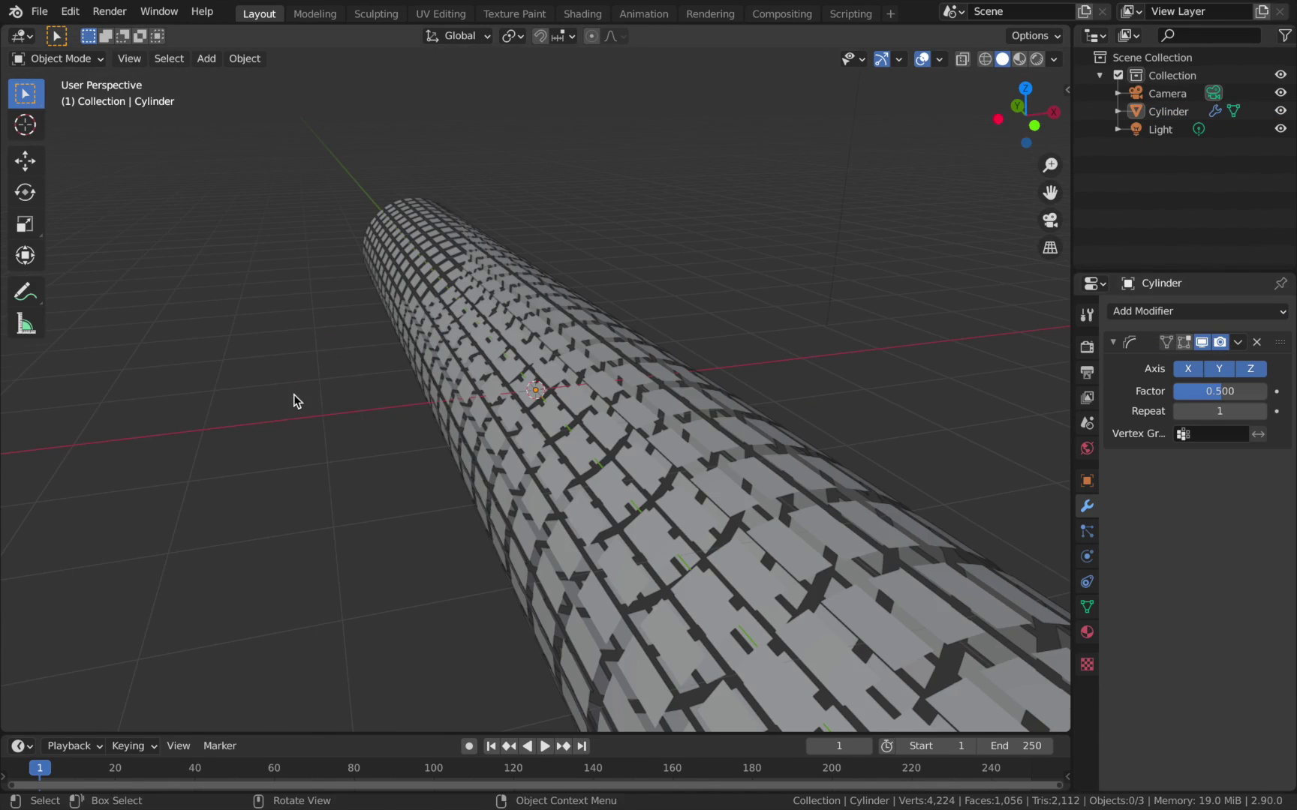
Raise the Smooth modifier's factor on the tunnel to 2.017
scroll(293, 400, down, 3)
middle_drag(289, 376, 435, 367)
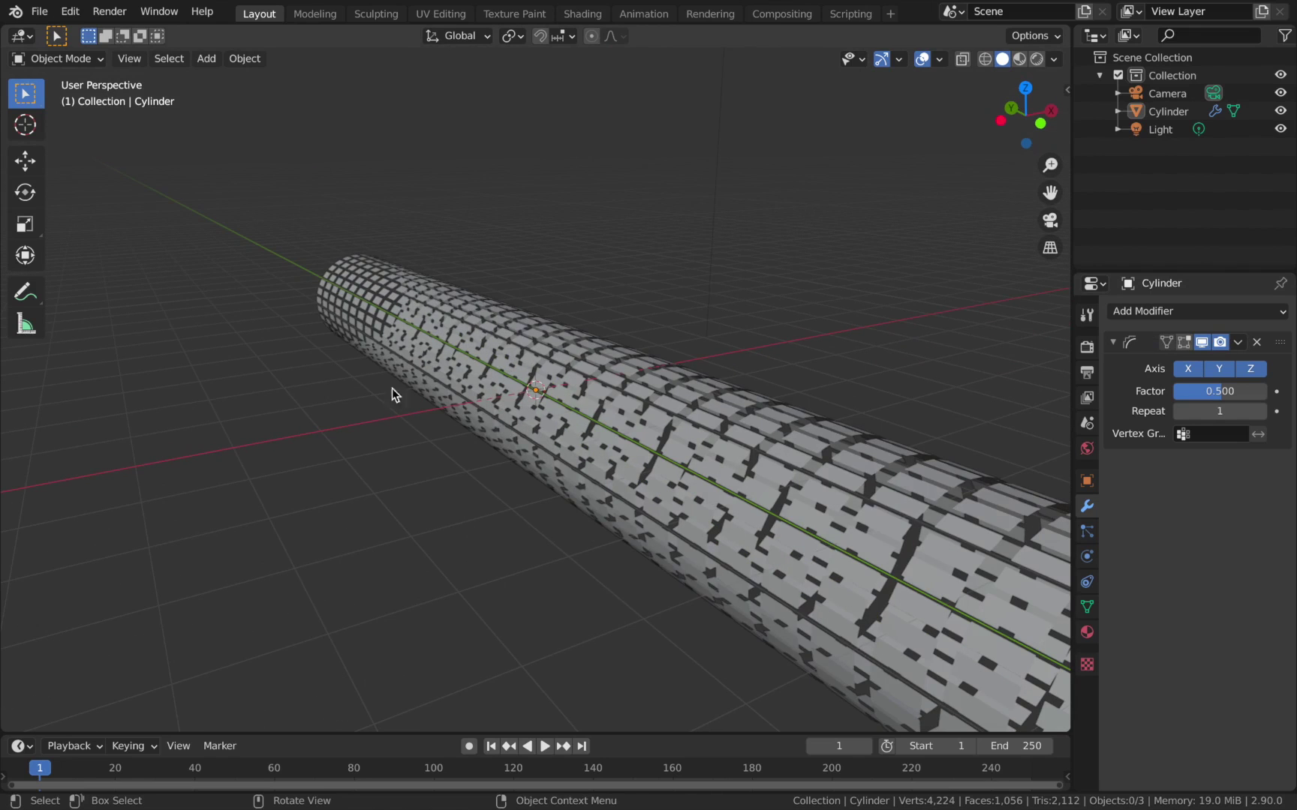
middle_drag(818, 315, 1210, 402)
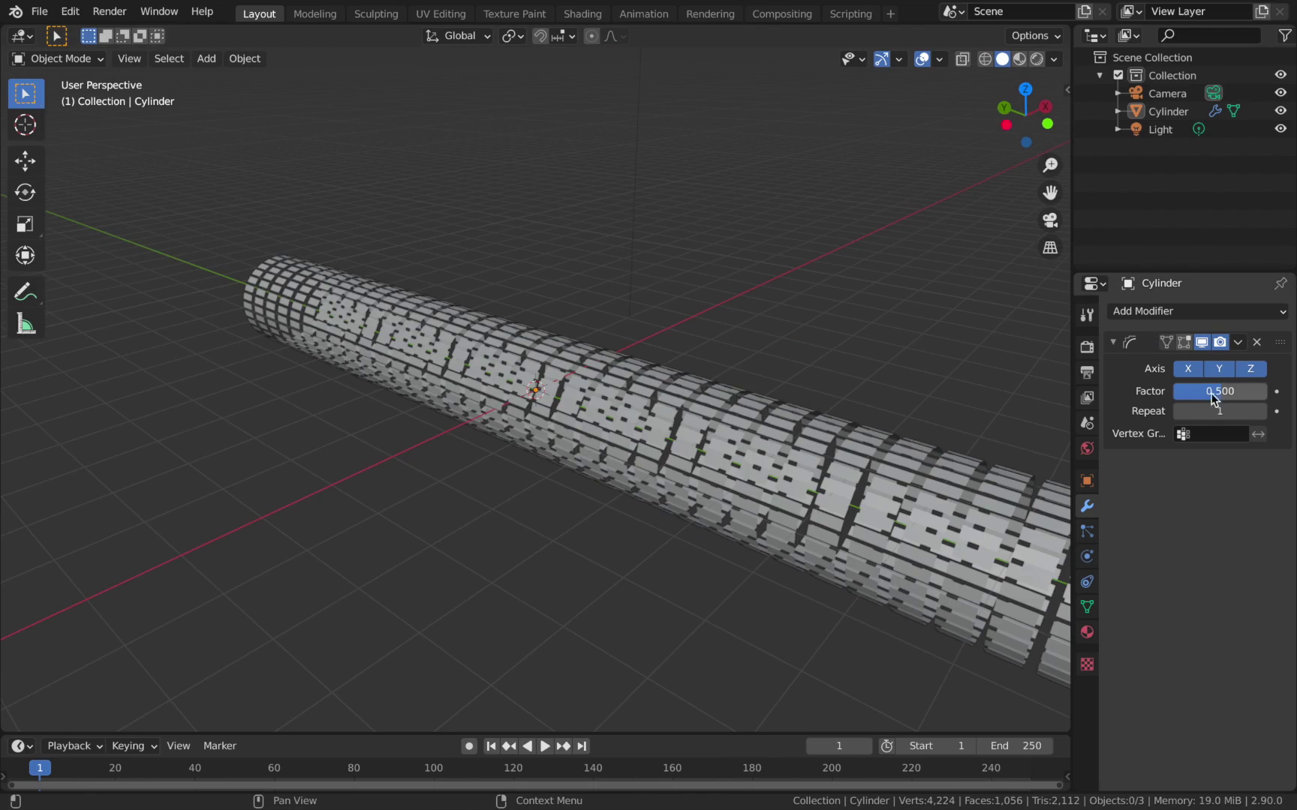
mouse_move(1211, 402)
mouse_down()
mouse_move(1291, 402)
mouse_move(1206, 390)
mouse_move(1223, 391)
mouse_up()
key(Escape)
Add a Subdivision Surface modifier to the tunnel and place it above the Smooth modifier in the stack
click(1154, 312)
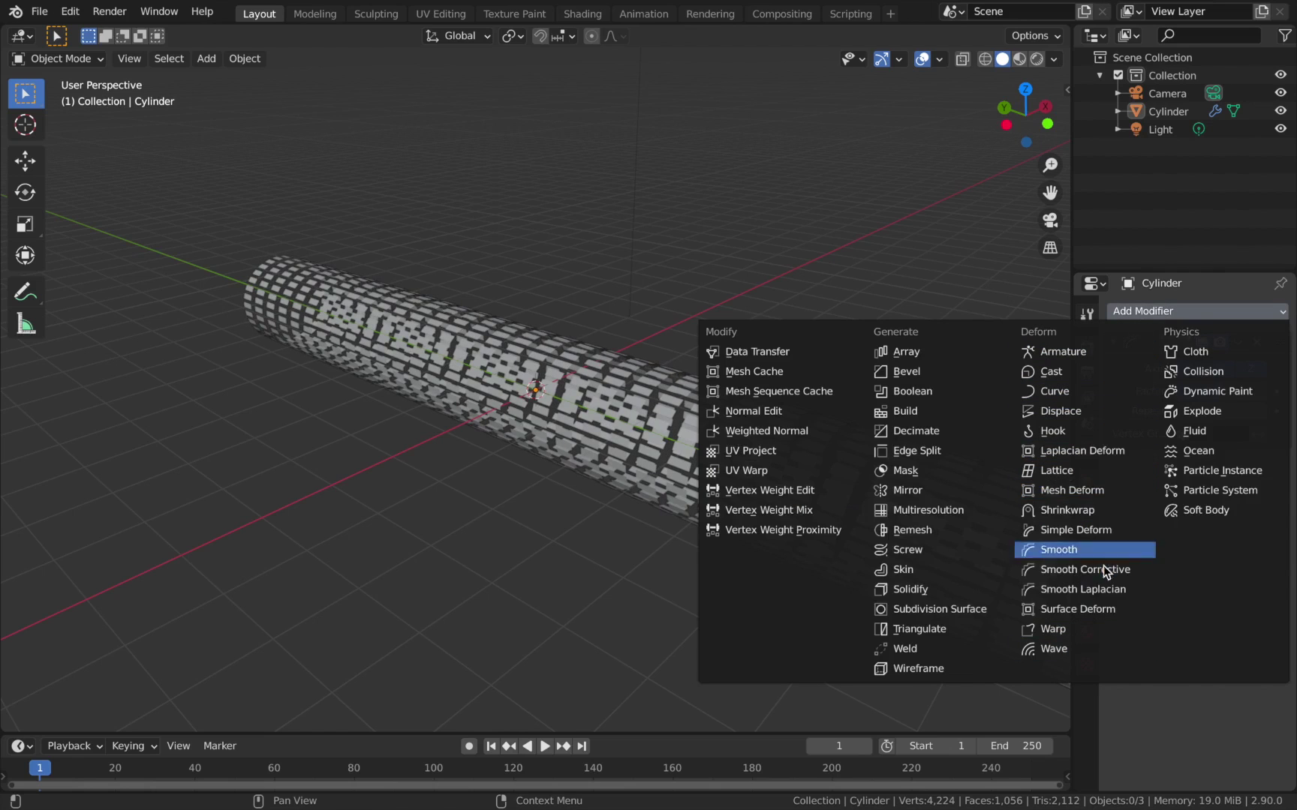
click(941, 608)
middle_drag(942, 608, 758, 494)
scroll(782, 489, down, 1)
scroll(707, 524, up, 1)
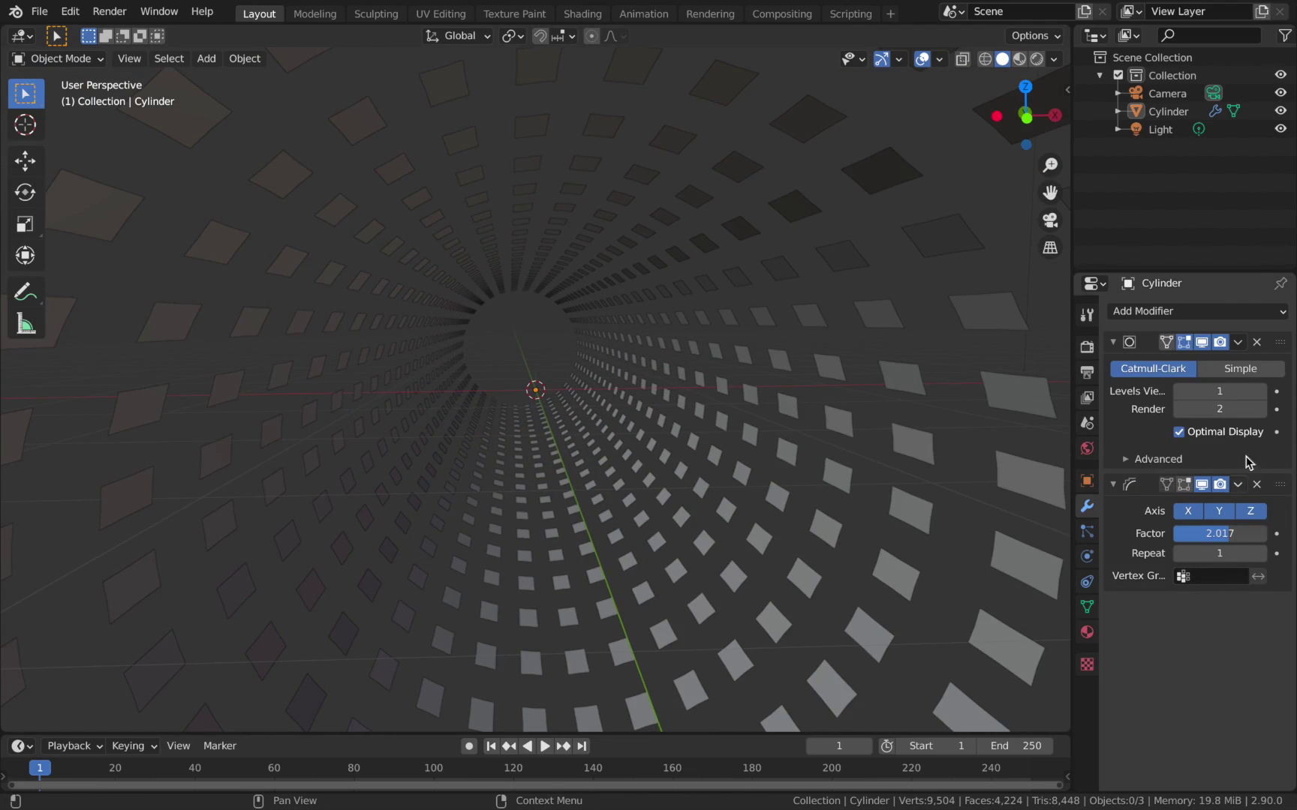
mouse_move(1281, 342)
mouse_down()
mouse_move(1275, 591)
mouse_move(1286, 339)
mouse_up()
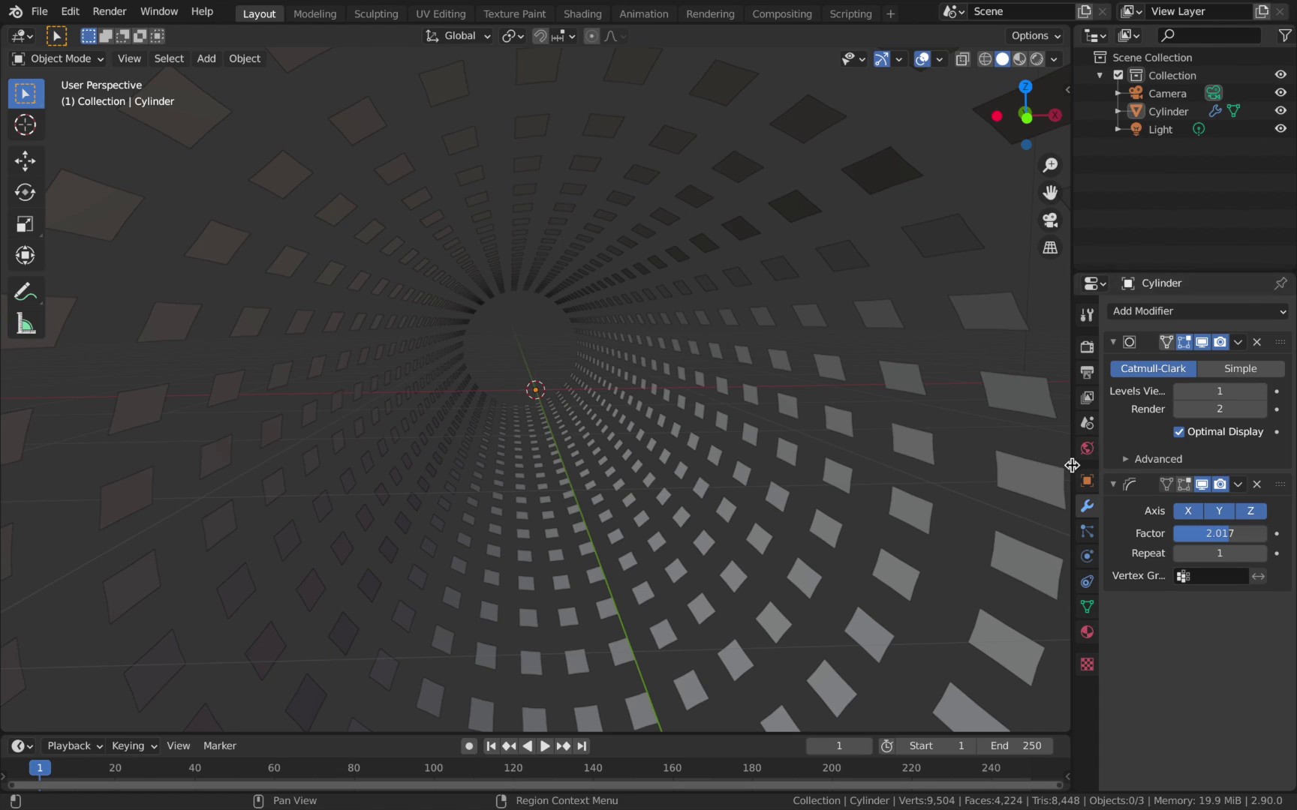
Set the subdivision's render level to 1 and the Smooth modifier's factor to 4.860 with 2 repeats
click(1181, 410)
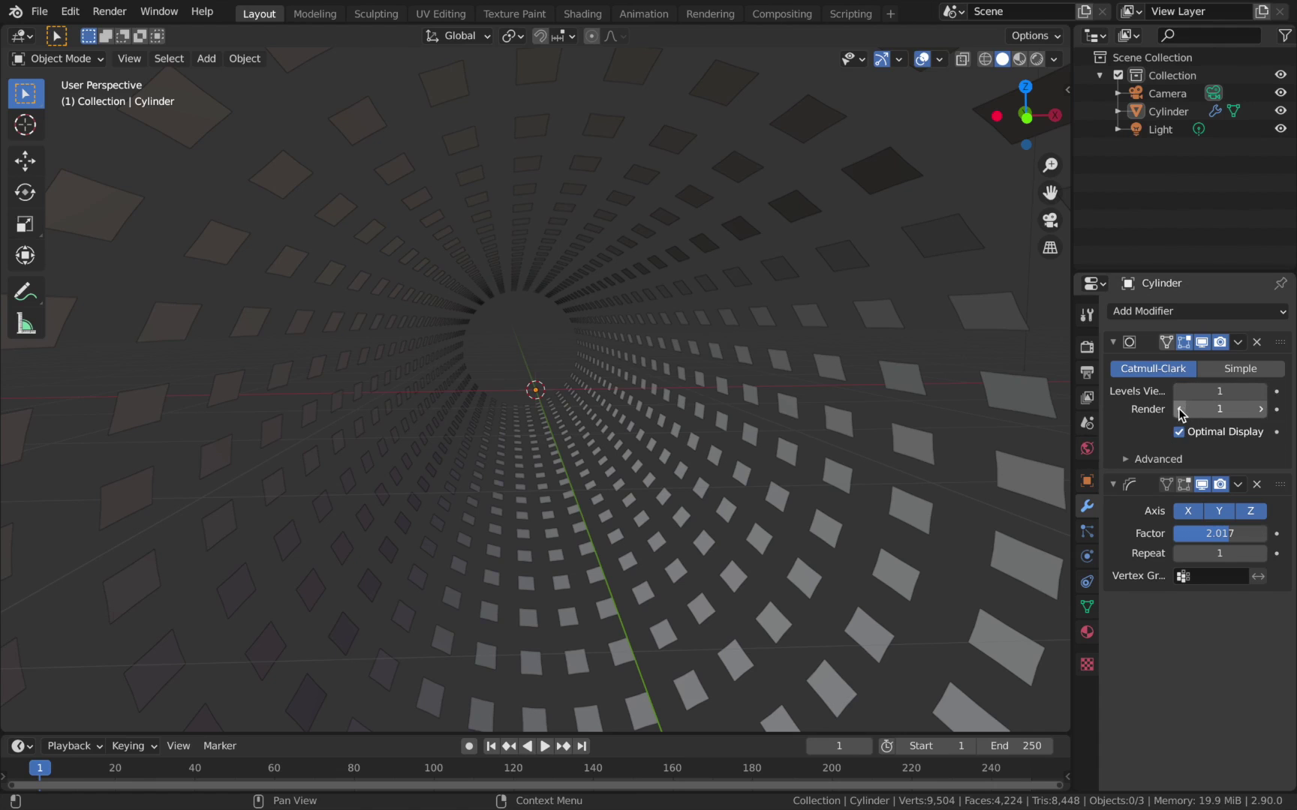
mouse_move(1220, 533)
mouse_down()
mouse_move(1058, 533)
mouse_move(1269, 533)
mouse_move(1234, 523)
mouse_up()
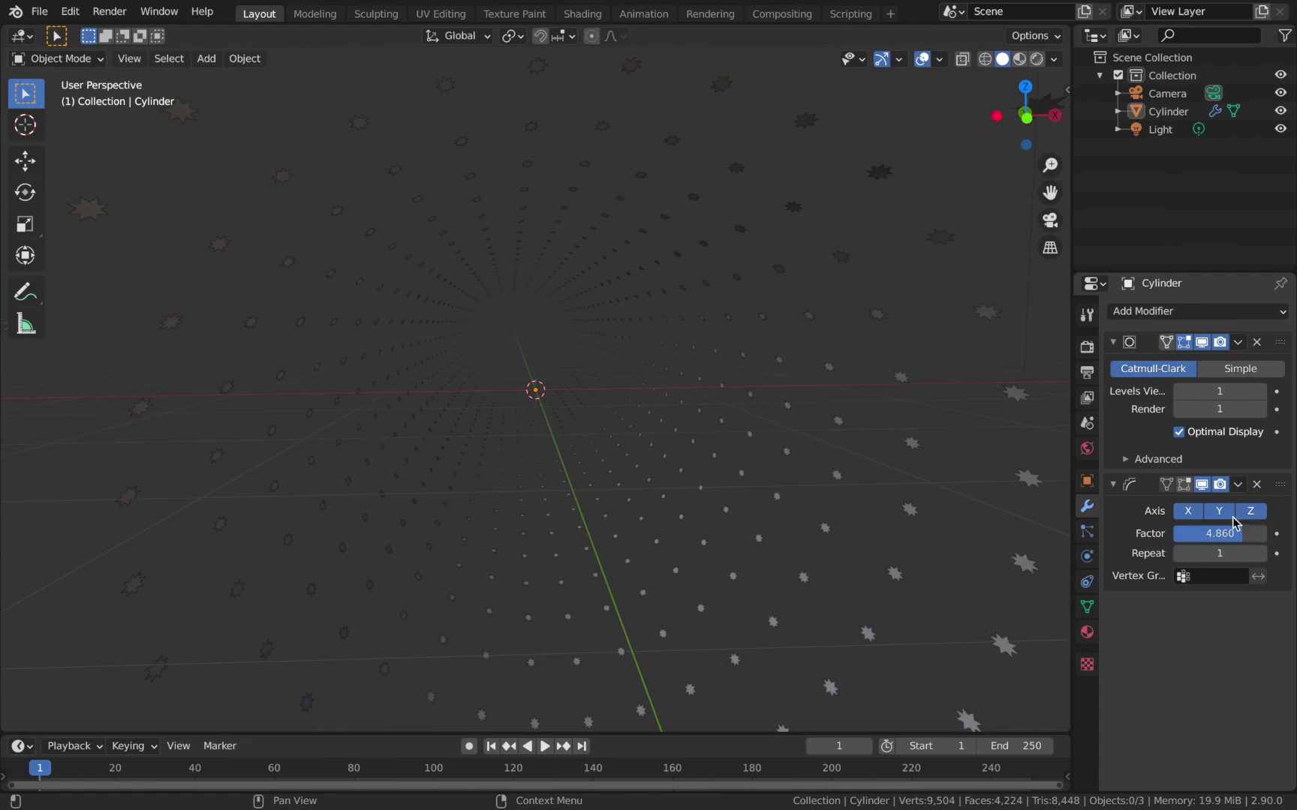
click(1261, 554)
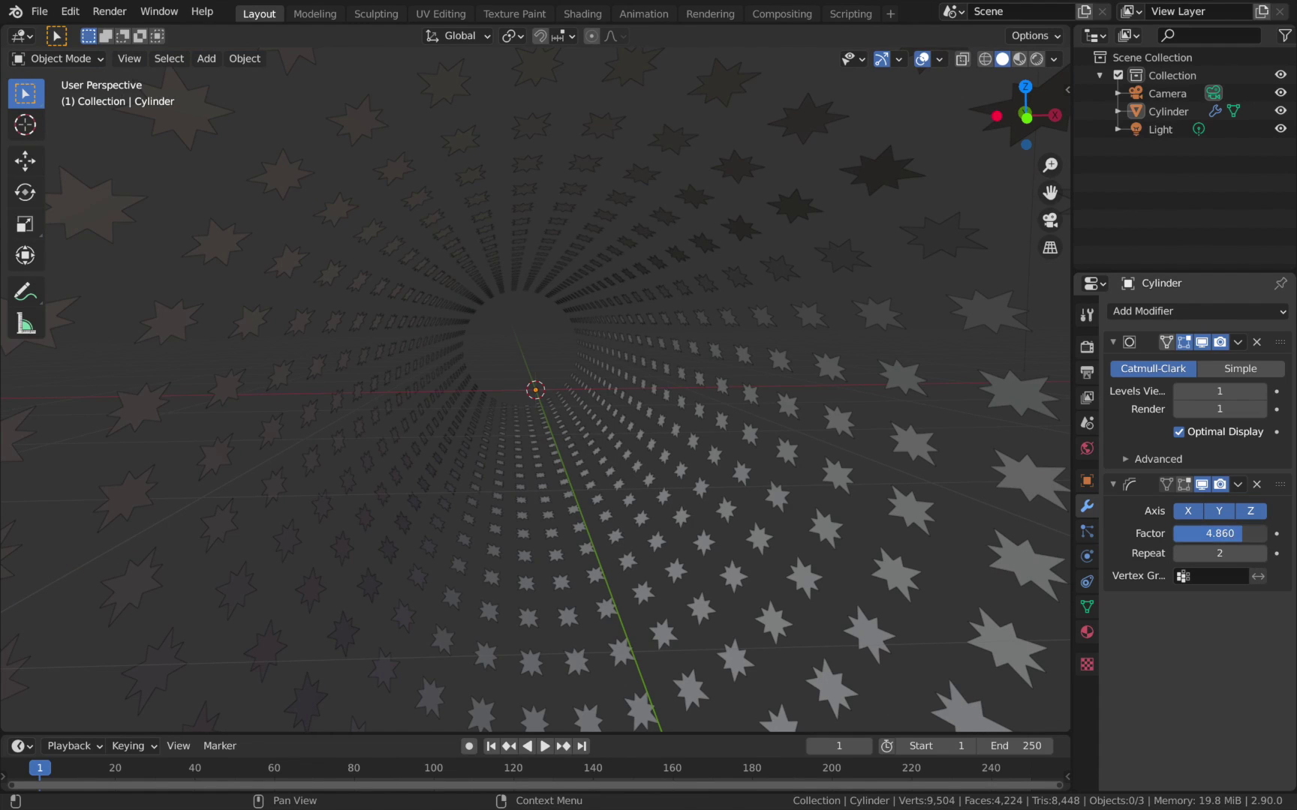
Set the subdivision's viewport level to 2 and the Smooth modifier's factor to 5.429
mouse_move(1242, 534)
mouse_down()
mouse_move(1231, 533)
mouse_move(1254, 533)
mouse_up()
click(1260, 389)
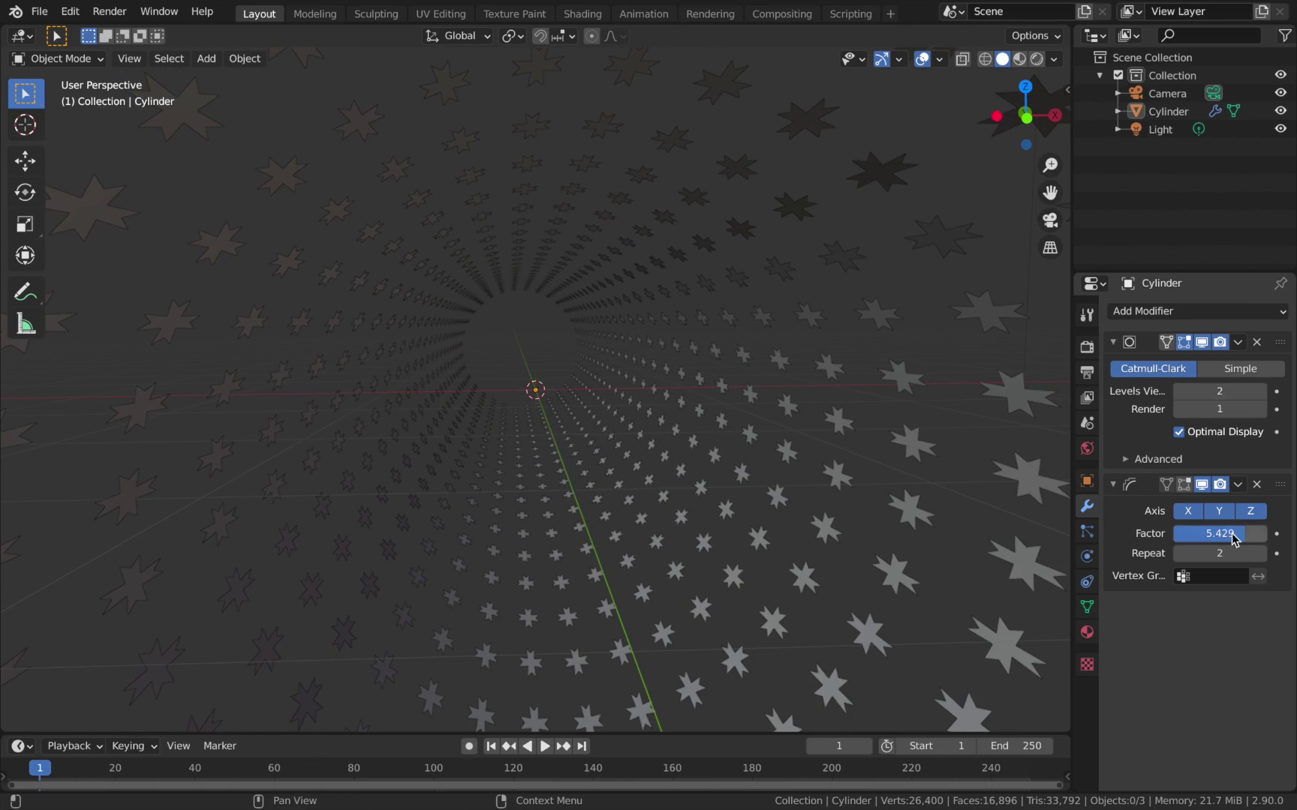
mouse_move(1231, 534)
mouse_down()
mouse_move(1255, 533)
mouse_move(1223, 534)
mouse_up()
Set the Smooth modifier's repeat to 3 and its factor to 5.618 to turn the faces into spiky stars
click(1263, 554)
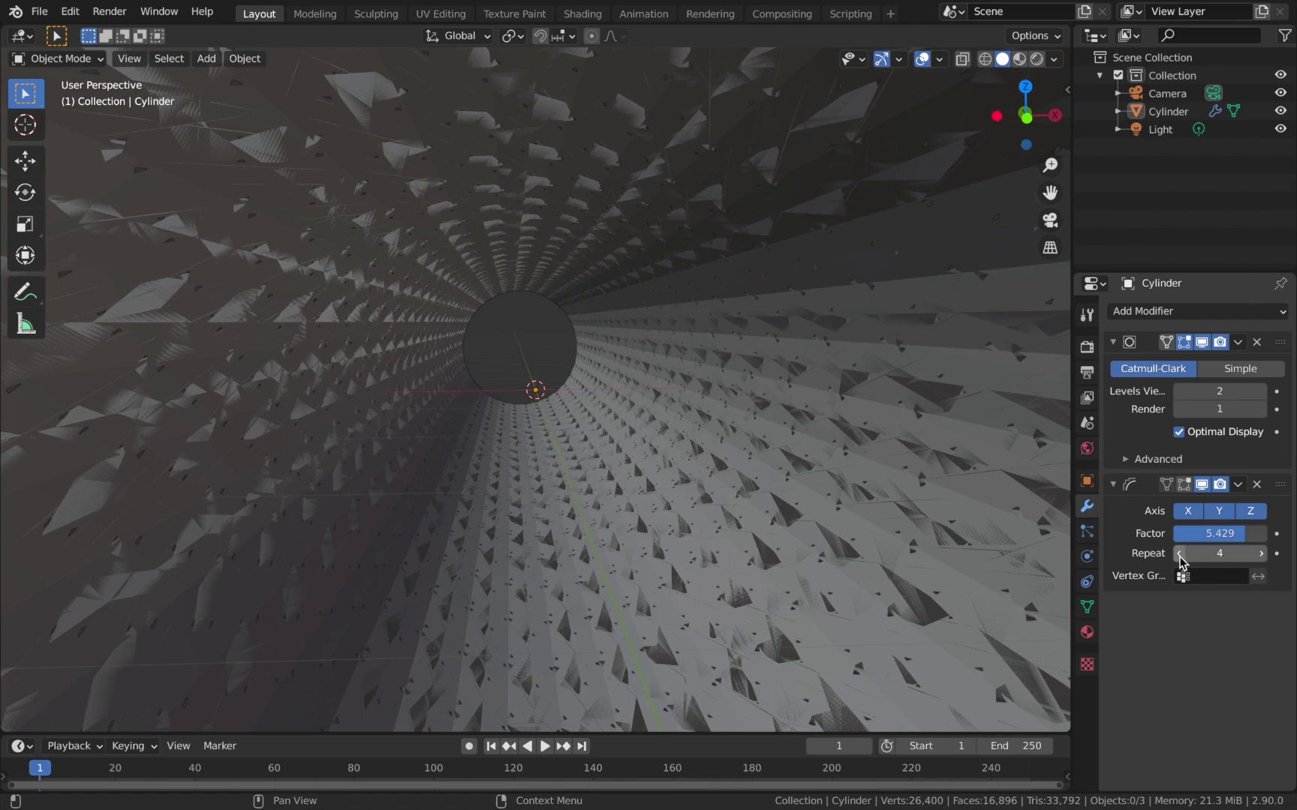
click(1180, 557)
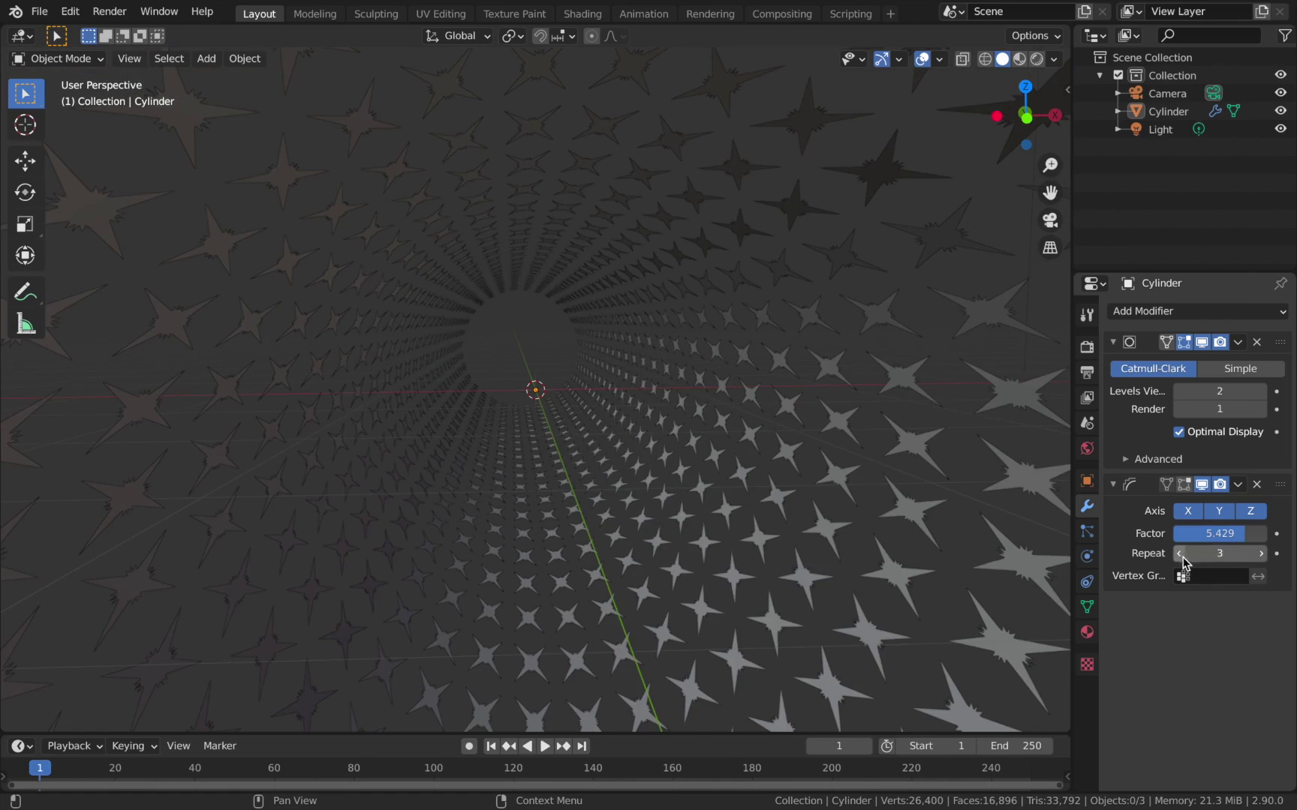
click(1262, 554)
drag(1255, 533, 1246, 533)
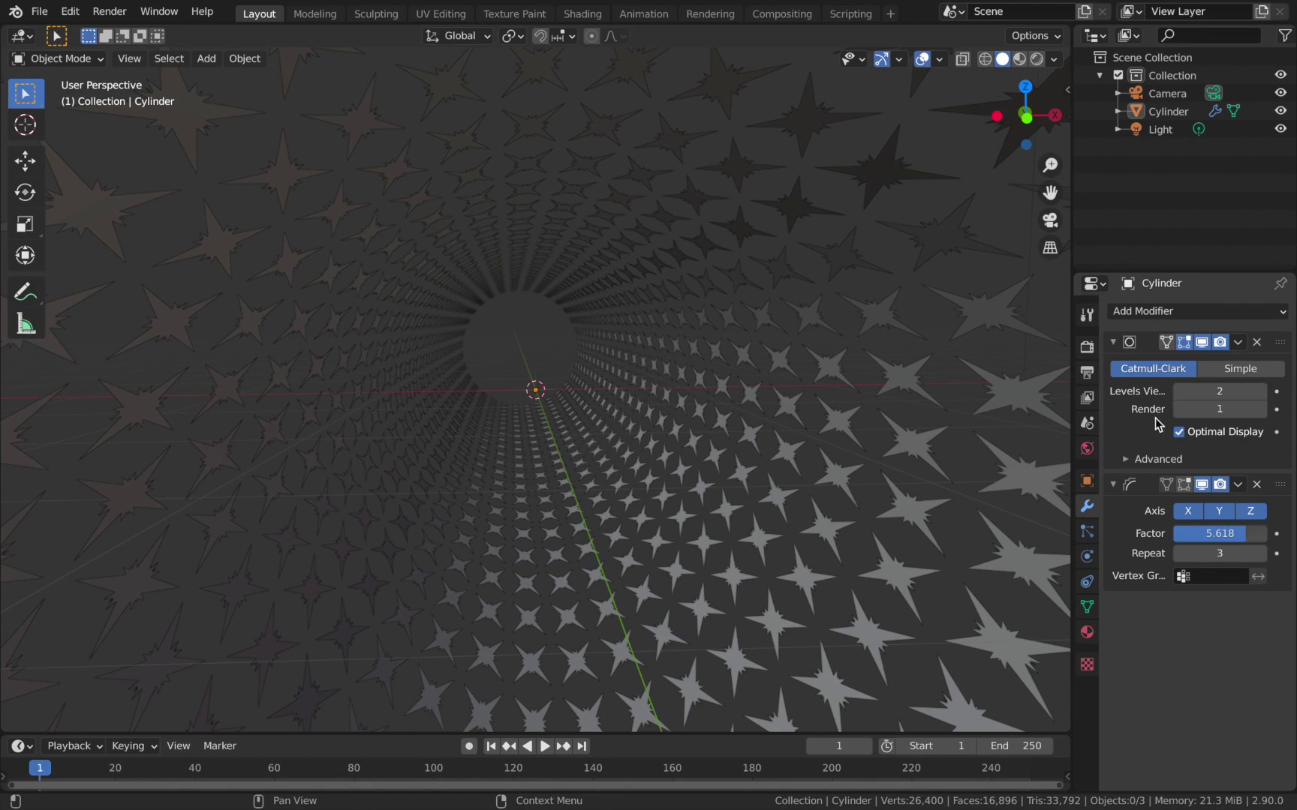
Set the subdivision's render level to 2 and fine-tune the Smooth modifier's factor to 5.562
click(1260, 409)
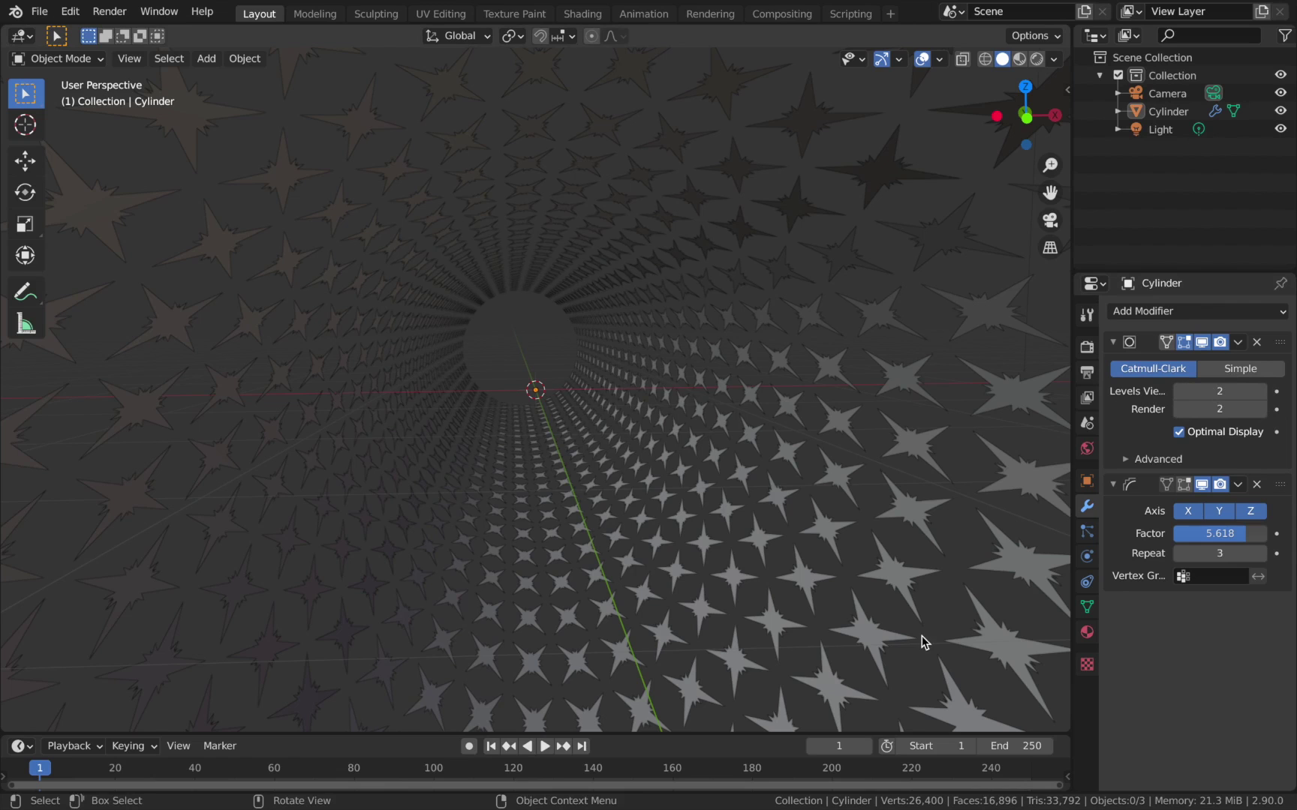
drag(1231, 533, 1247, 534)
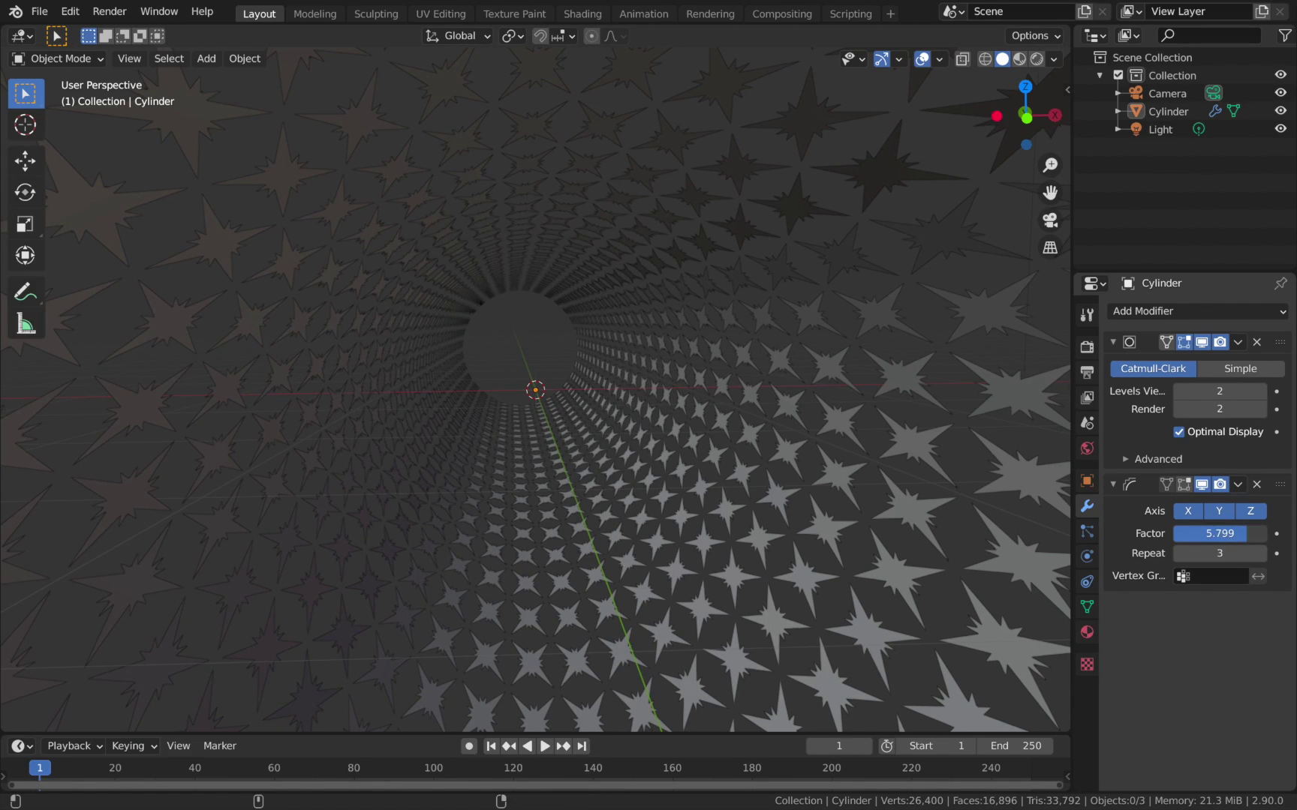
drag(1219, 534, 1149, 534)
drag(1244, 533, 1246, 533)
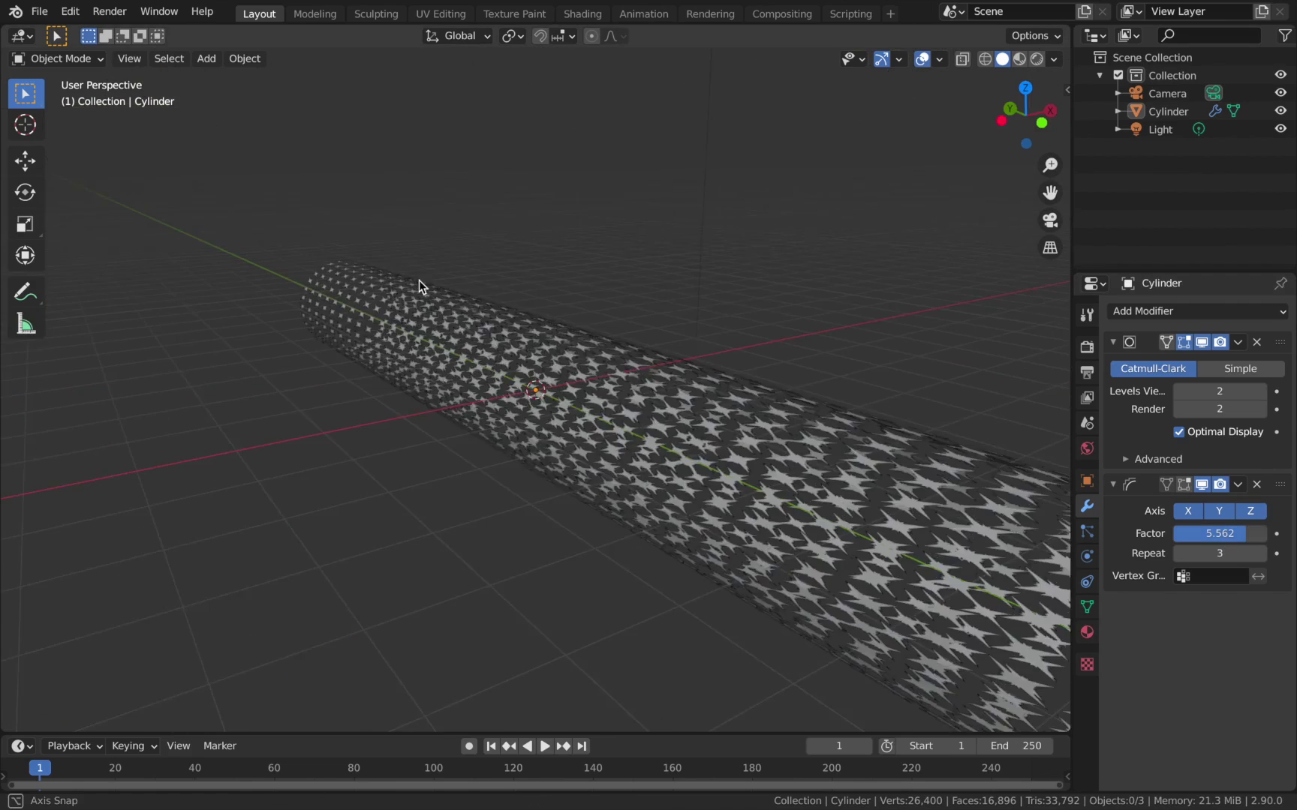
Select the tunnel and add a Displace modifier to it
scroll(419, 282, down, 5)
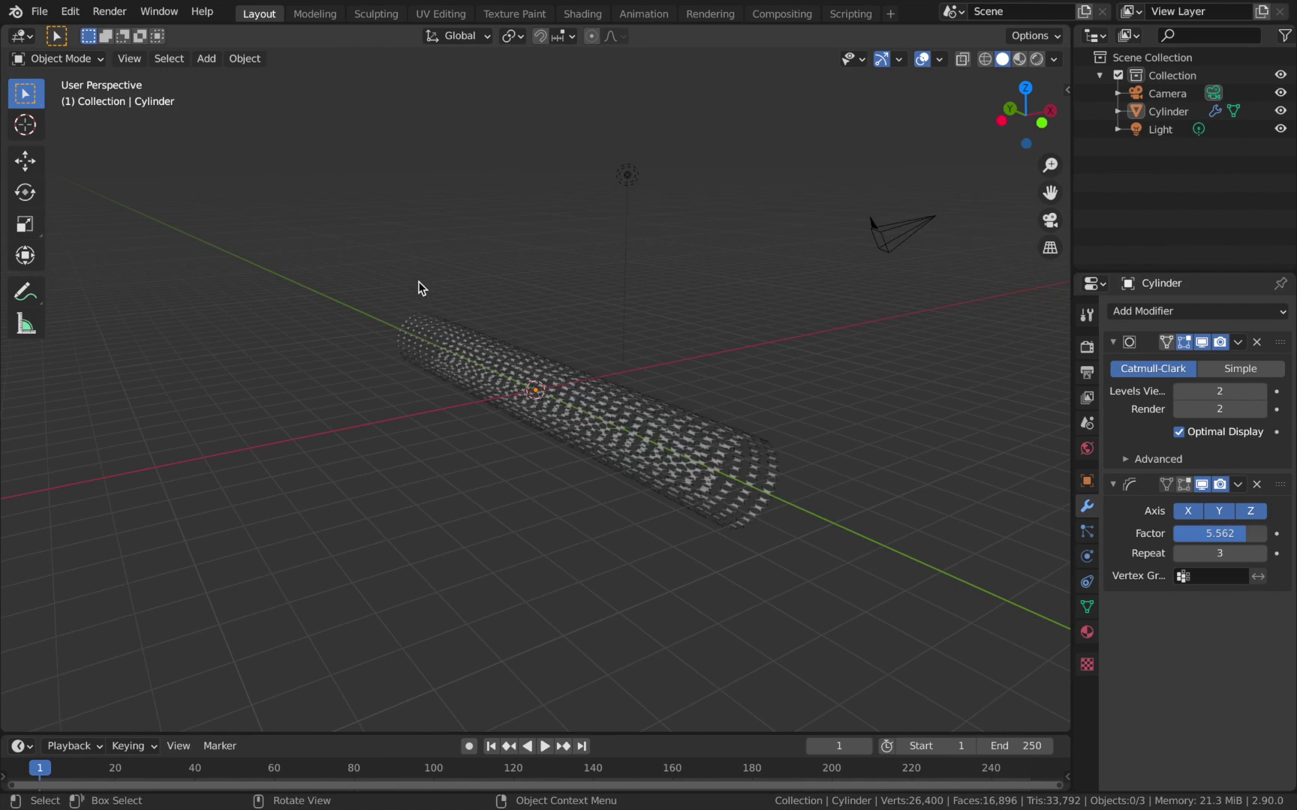
scroll(434, 425, up, 5)
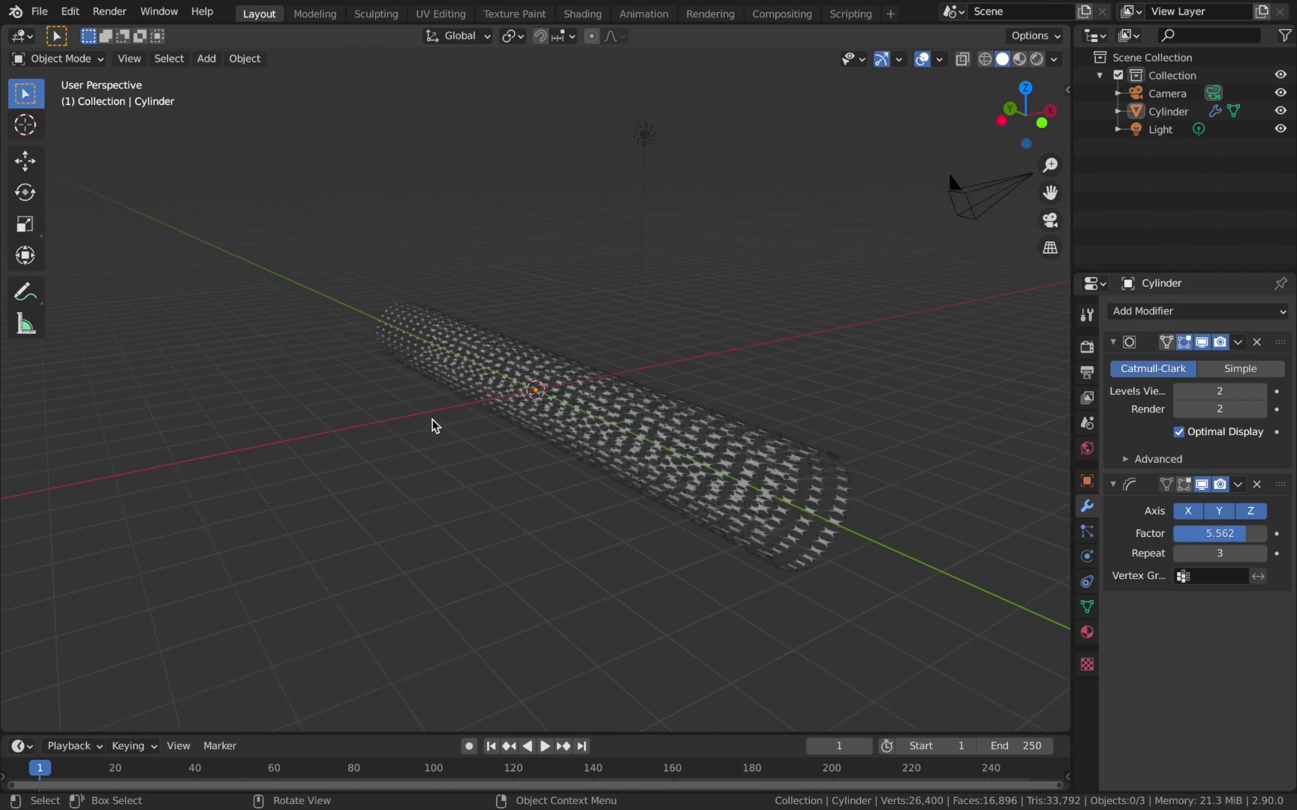
middle_drag(440, 417, 556, 426)
scroll(556, 428, down, 5)
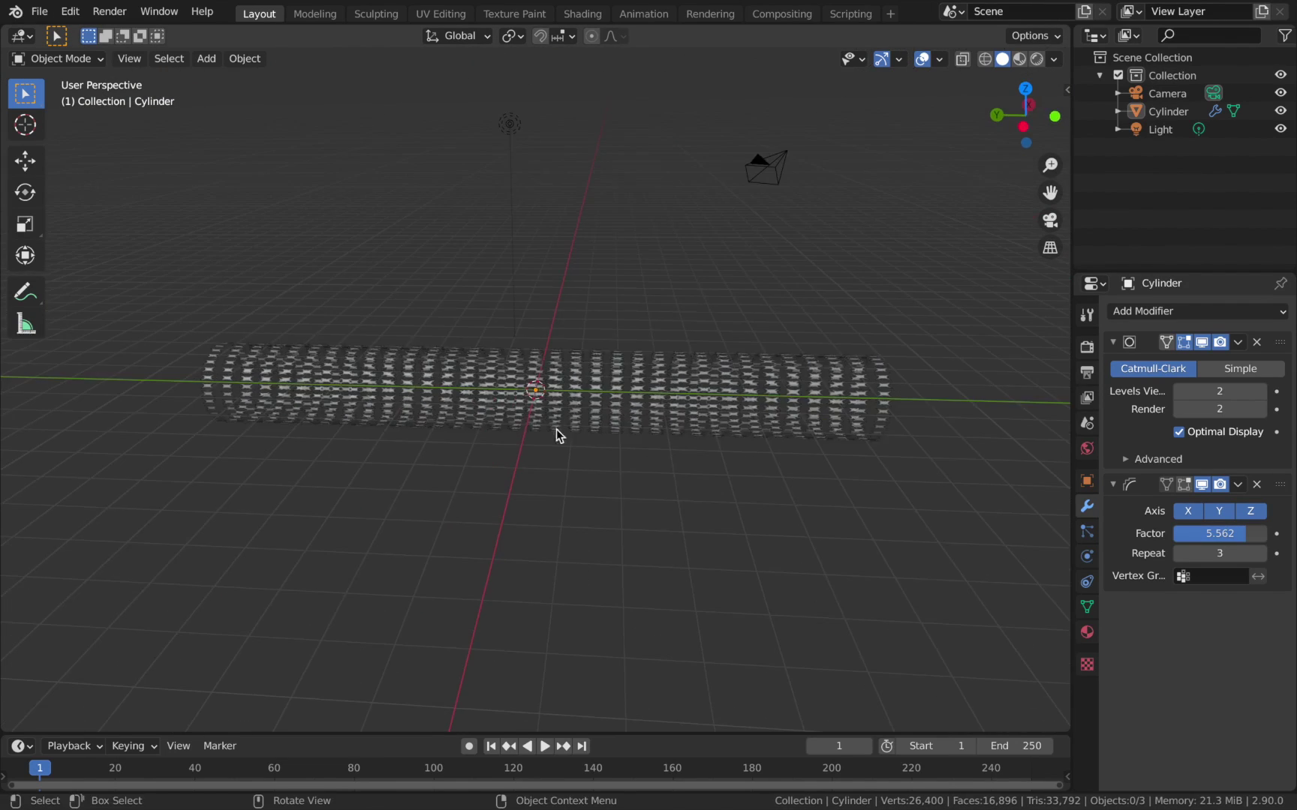
click(632, 406)
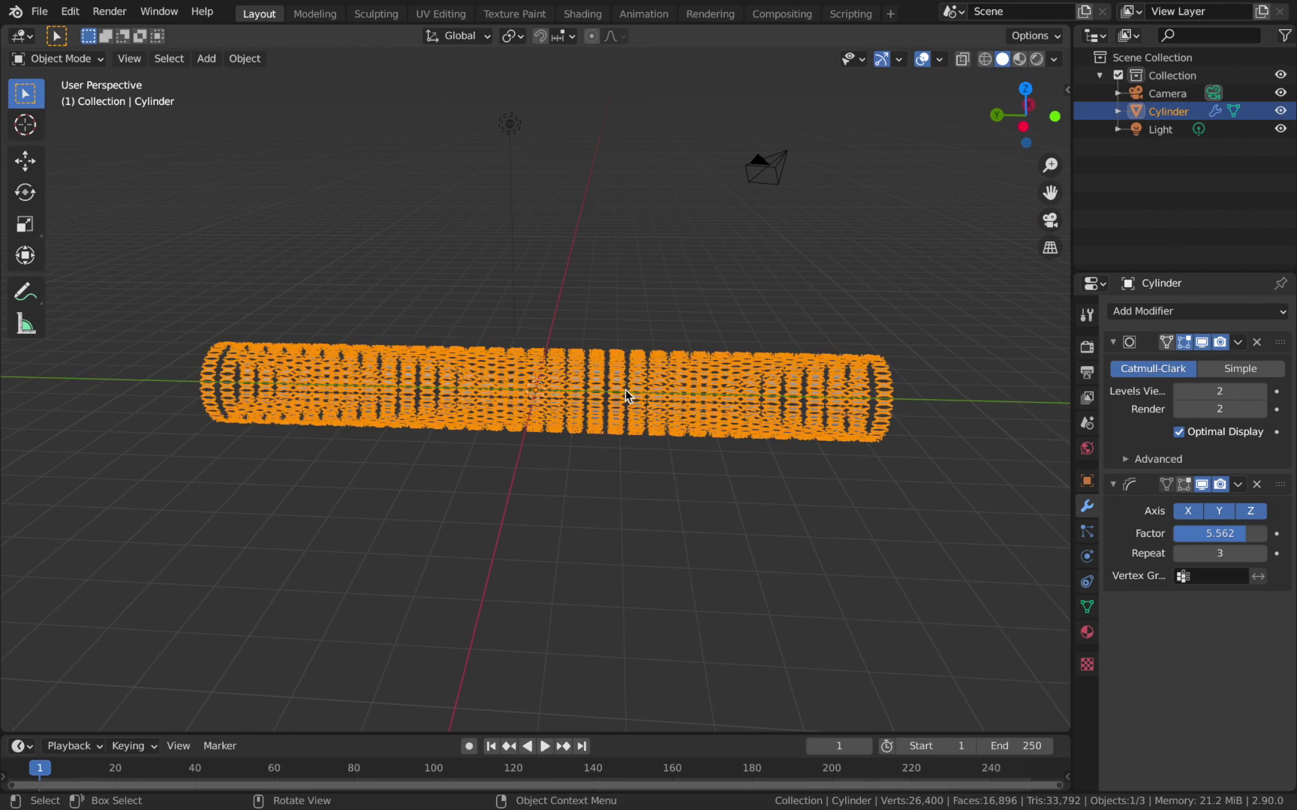
click(1205, 313)
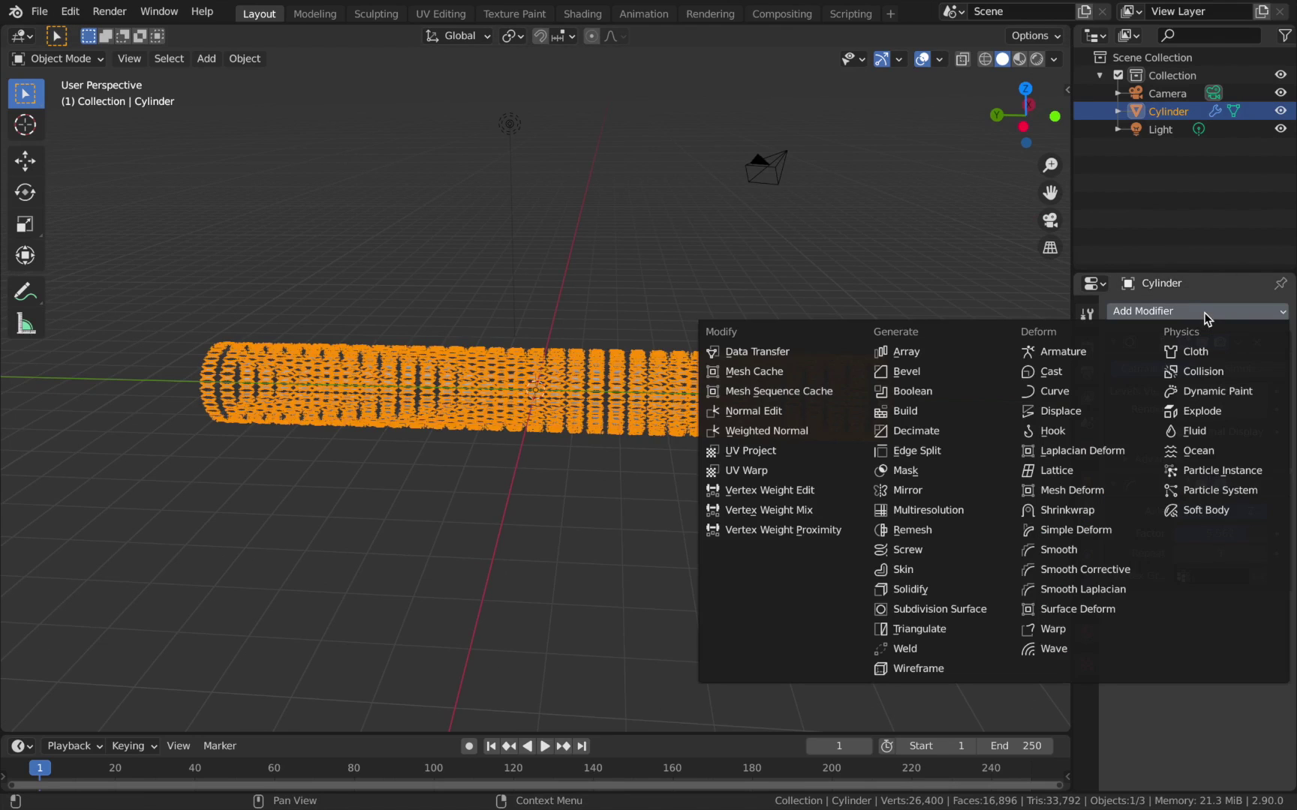
click(1061, 410)
Move the Displace modifier to the start of the modifier stack, above Subdivision Surface and Smooth
middle_drag(1050, 413, 823, 420)
click(823, 420)
scroll(810, 390, down, 8)
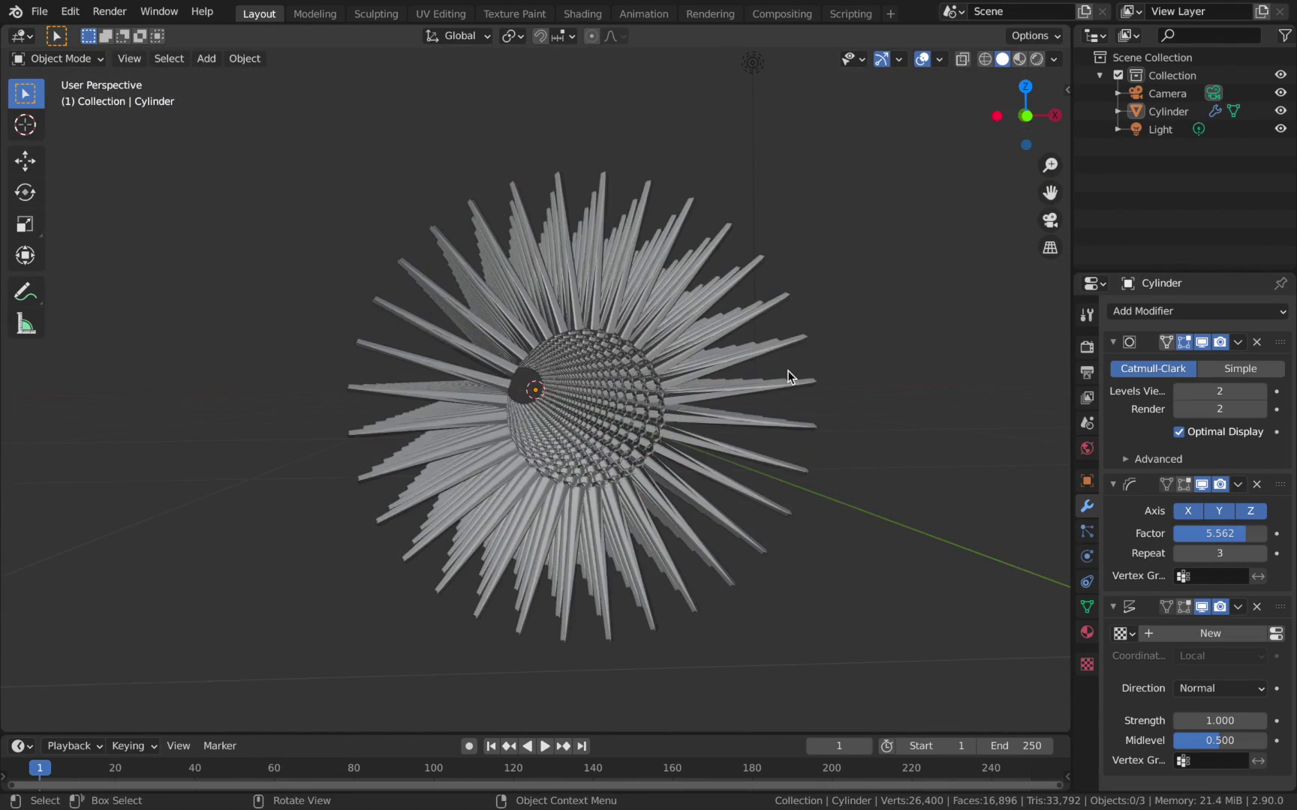
middle_drag(790, 375, 799, 394)
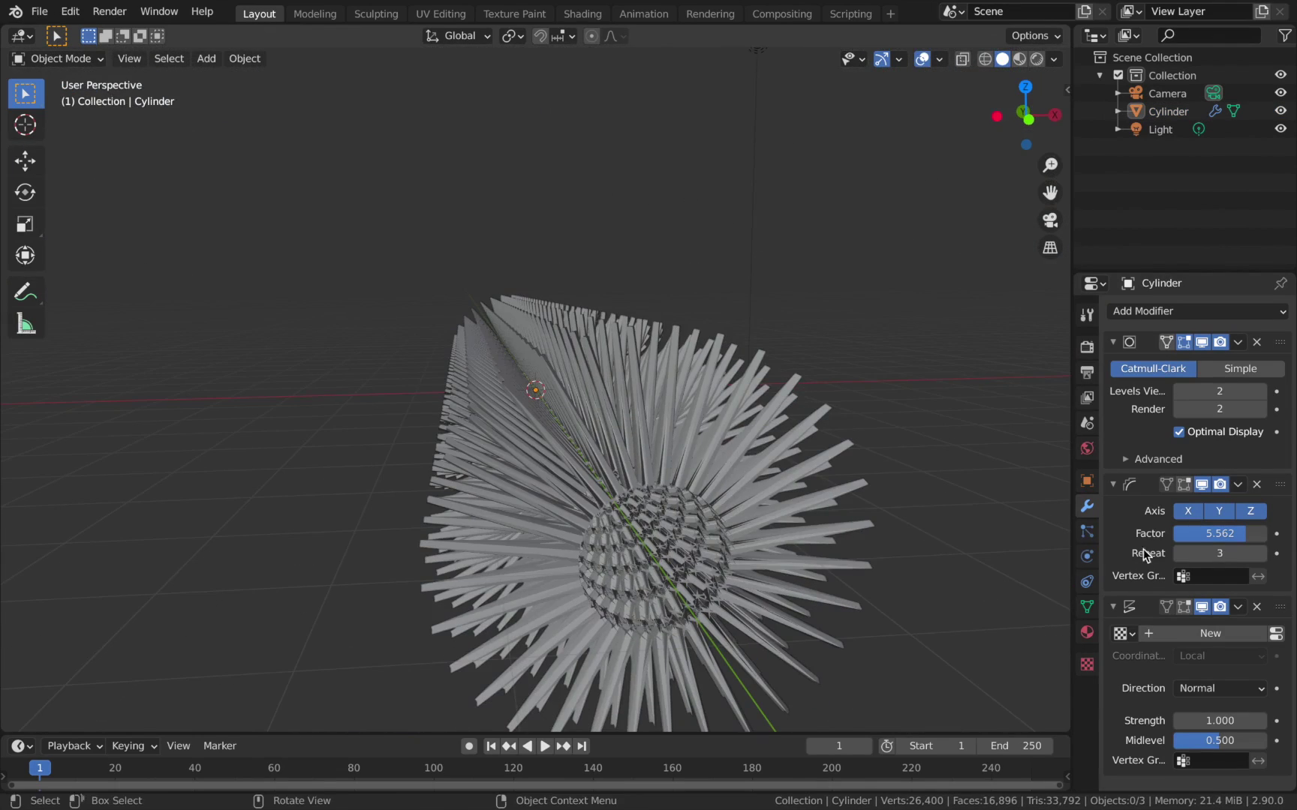
drag(1280, 607, 1242, 346)
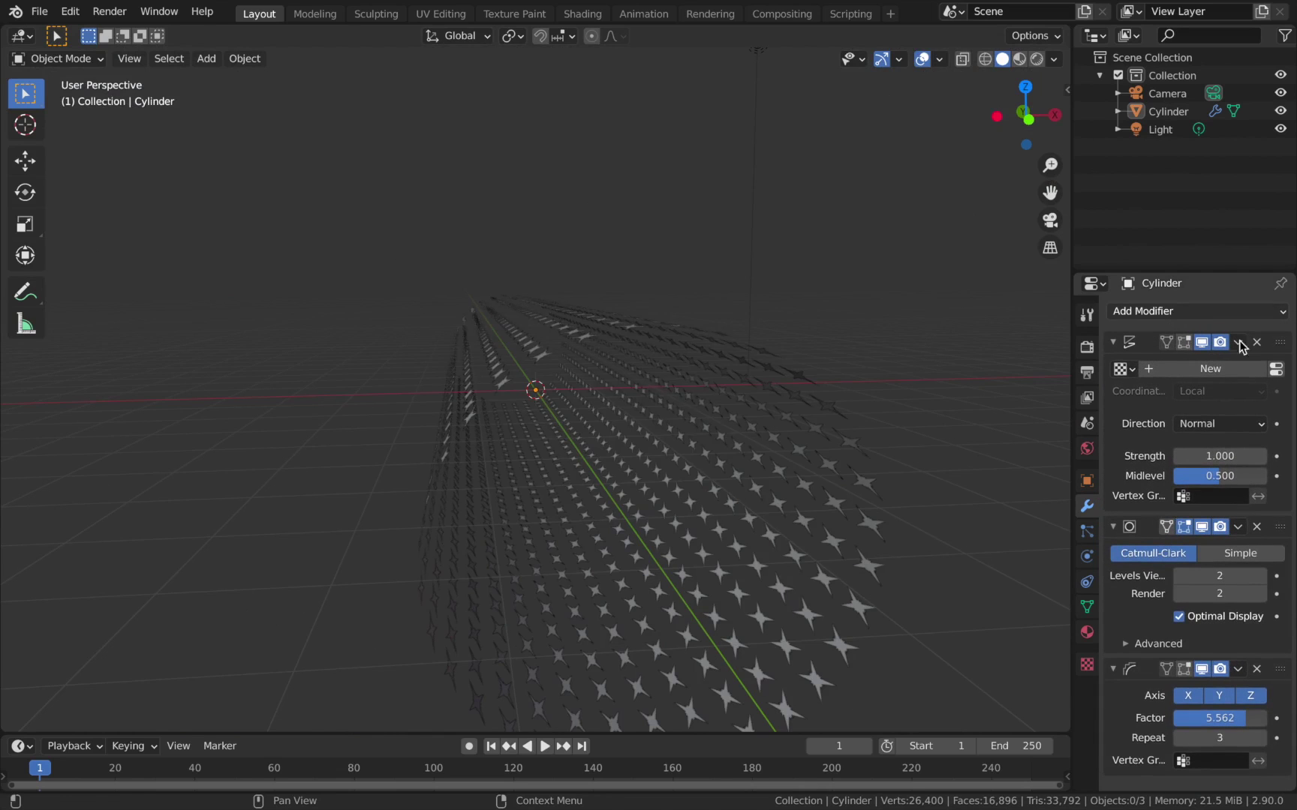
Collapse the settings of the Displace, Subdivision Surface and Smooth modifiers, and expand them again
click(1145, 349)
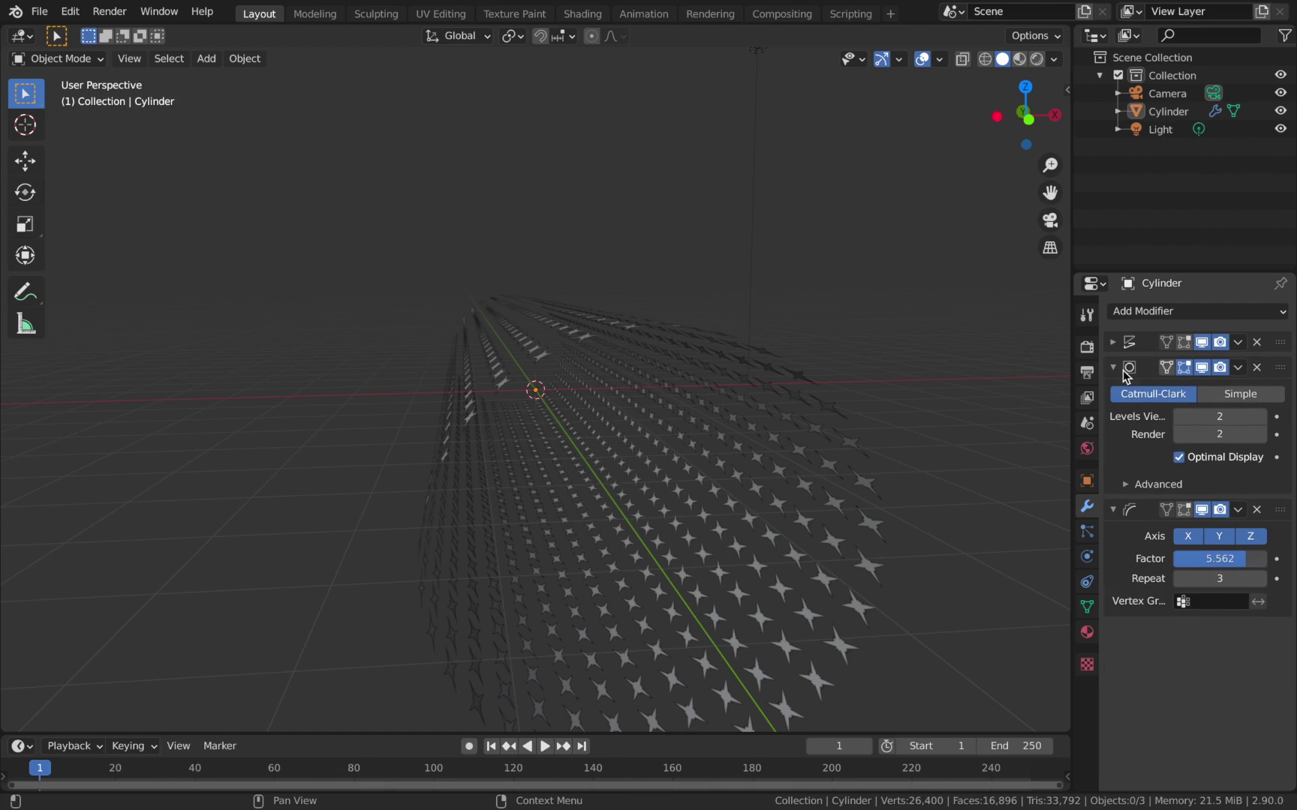
click(1125, 371)
click(1114, 393)
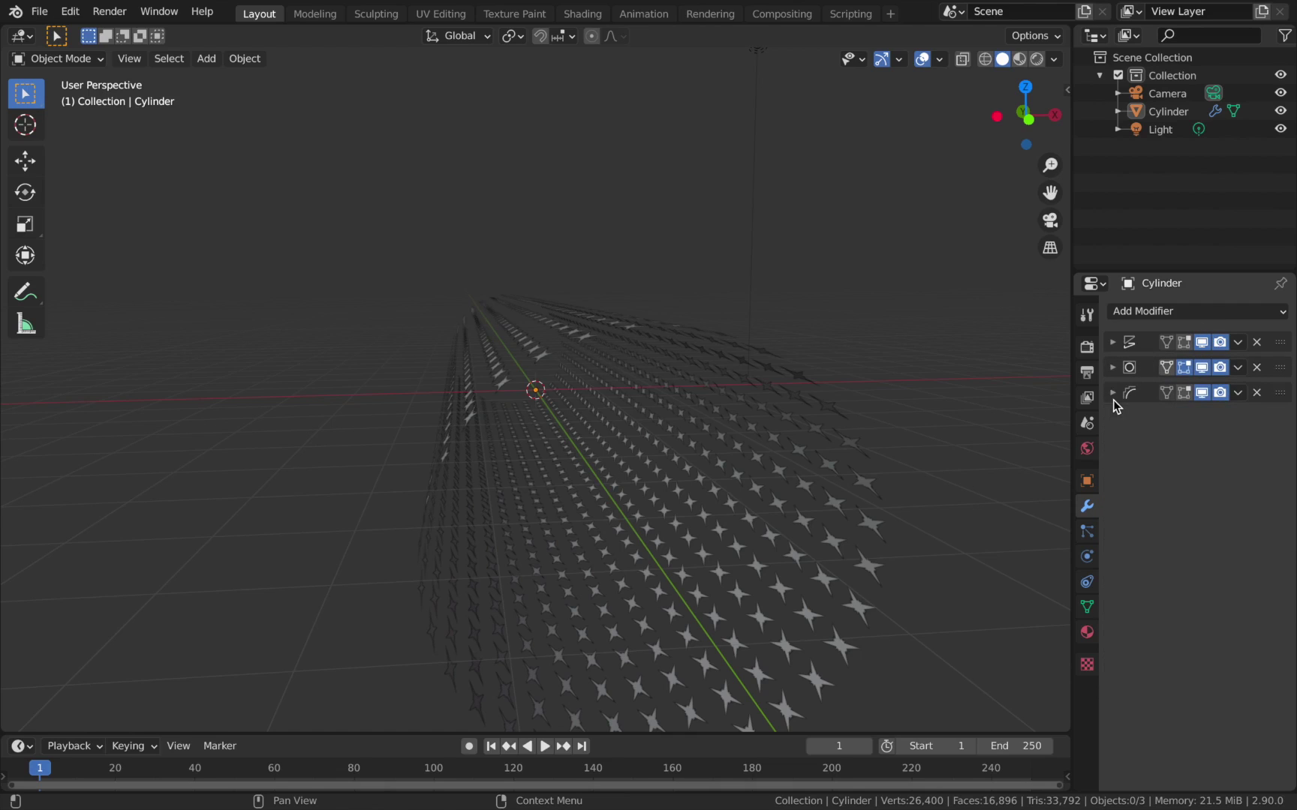
click(1113, 345)
click(1113, 551)
click(1113, 527)
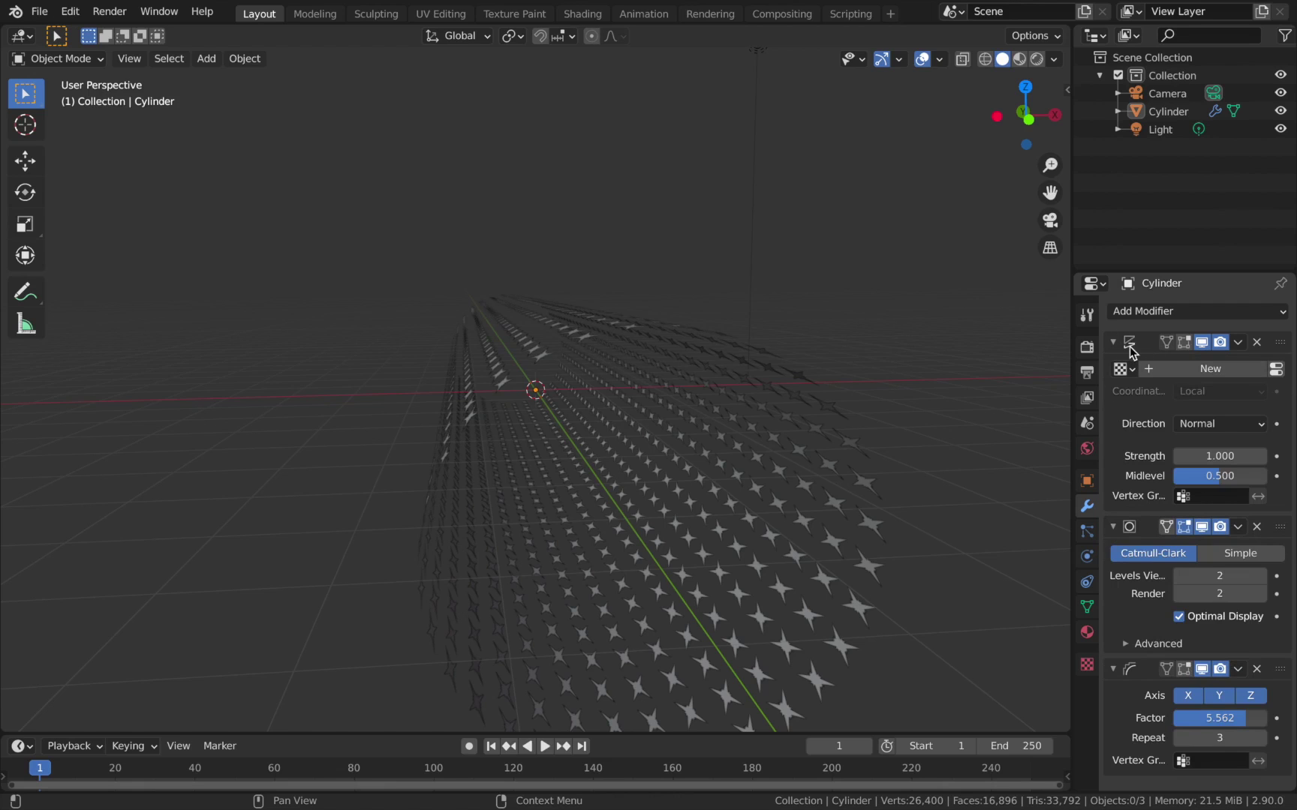
Create a new texture for the Displace modifier and set its type to Clouds
click(1163, 376)
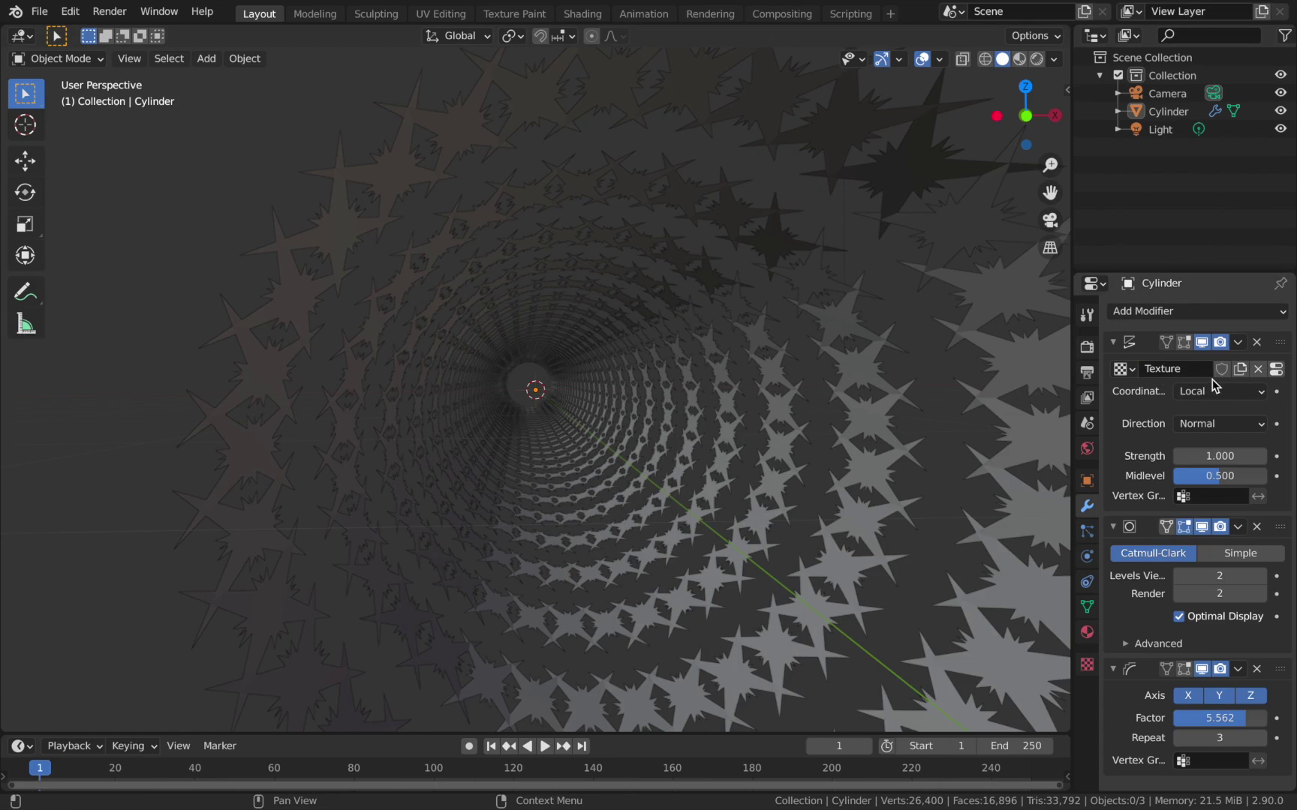
click(1088, 670)
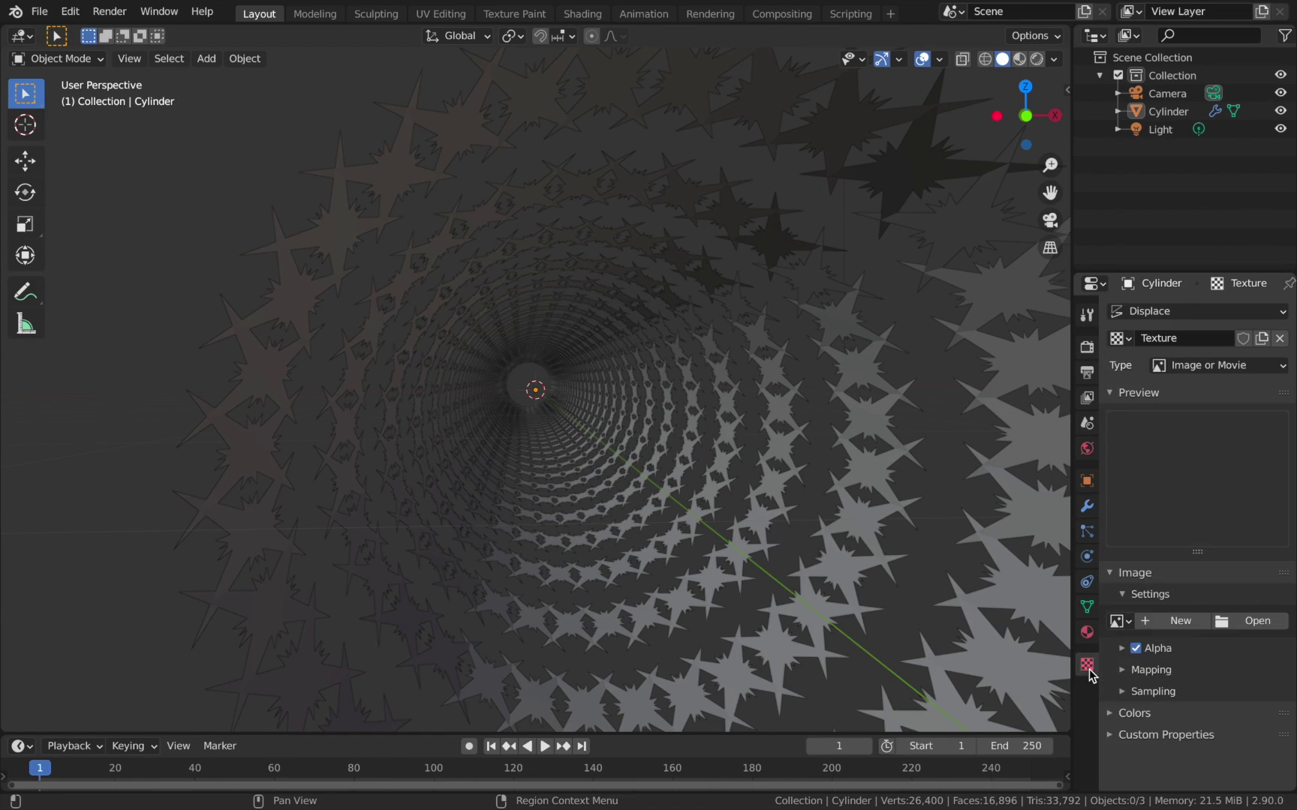
click(1187, 372)
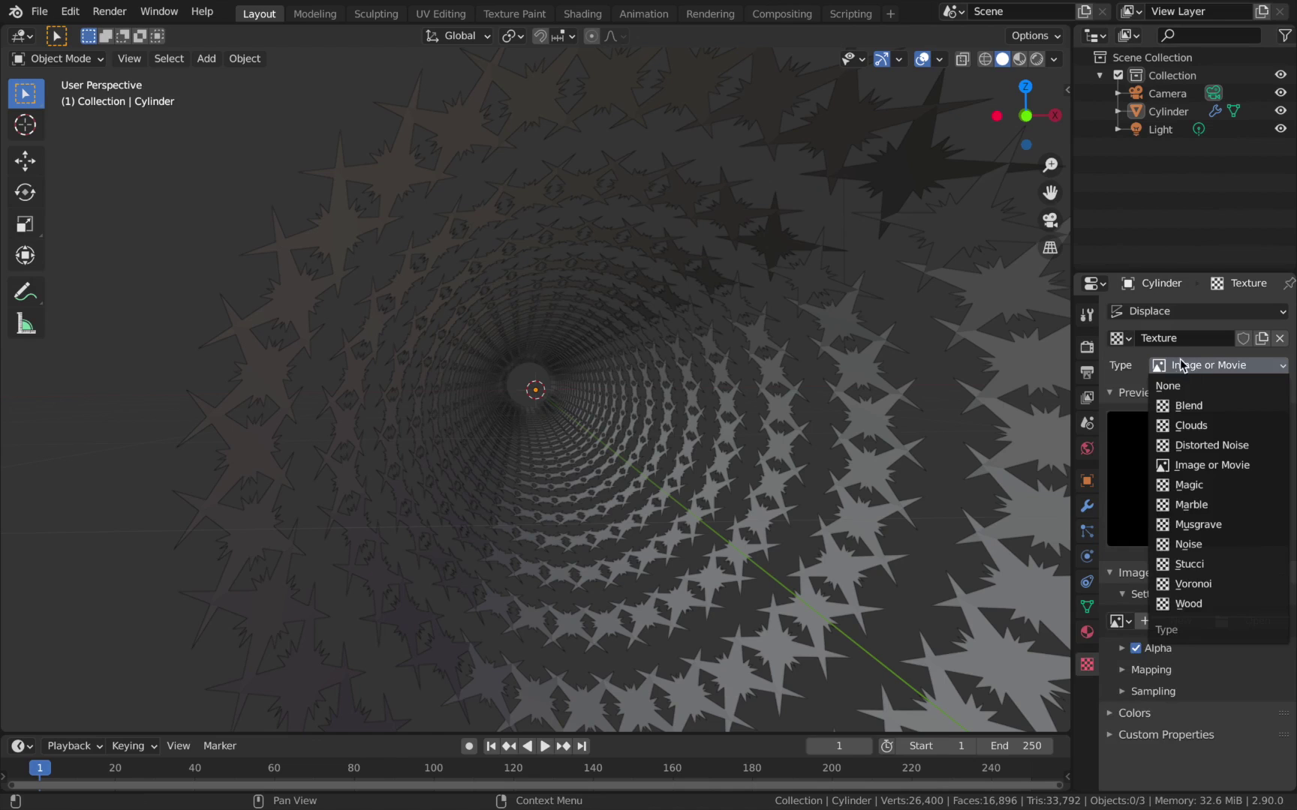
click(1194, 426)
Set the Clouds texture's size to 2 and its depth to 0 for broader, smoother displacement
mouse_move(525, 405)
middle_down()
mouse_move(496, 429)
mouse_move(508, 421)
middle_up()
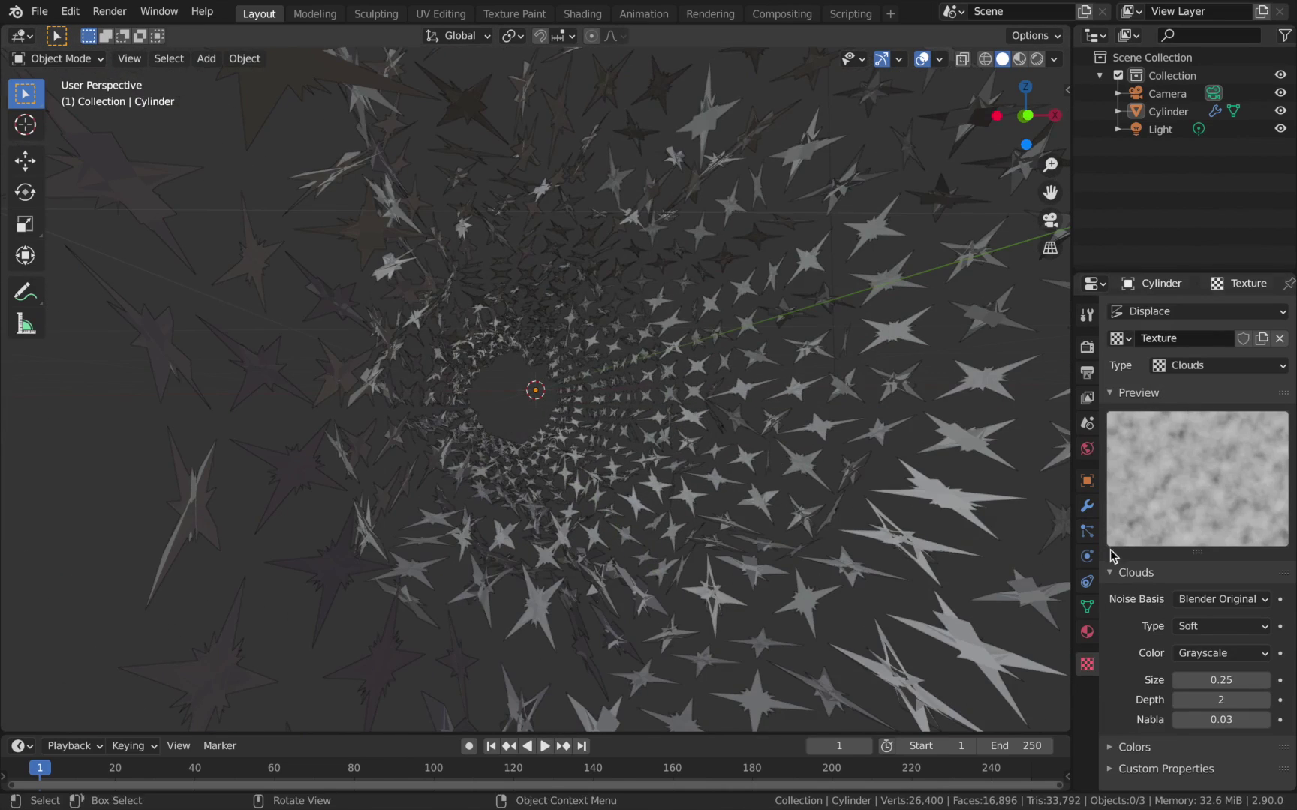
click(1221, 680)
text(2)
key(Return)
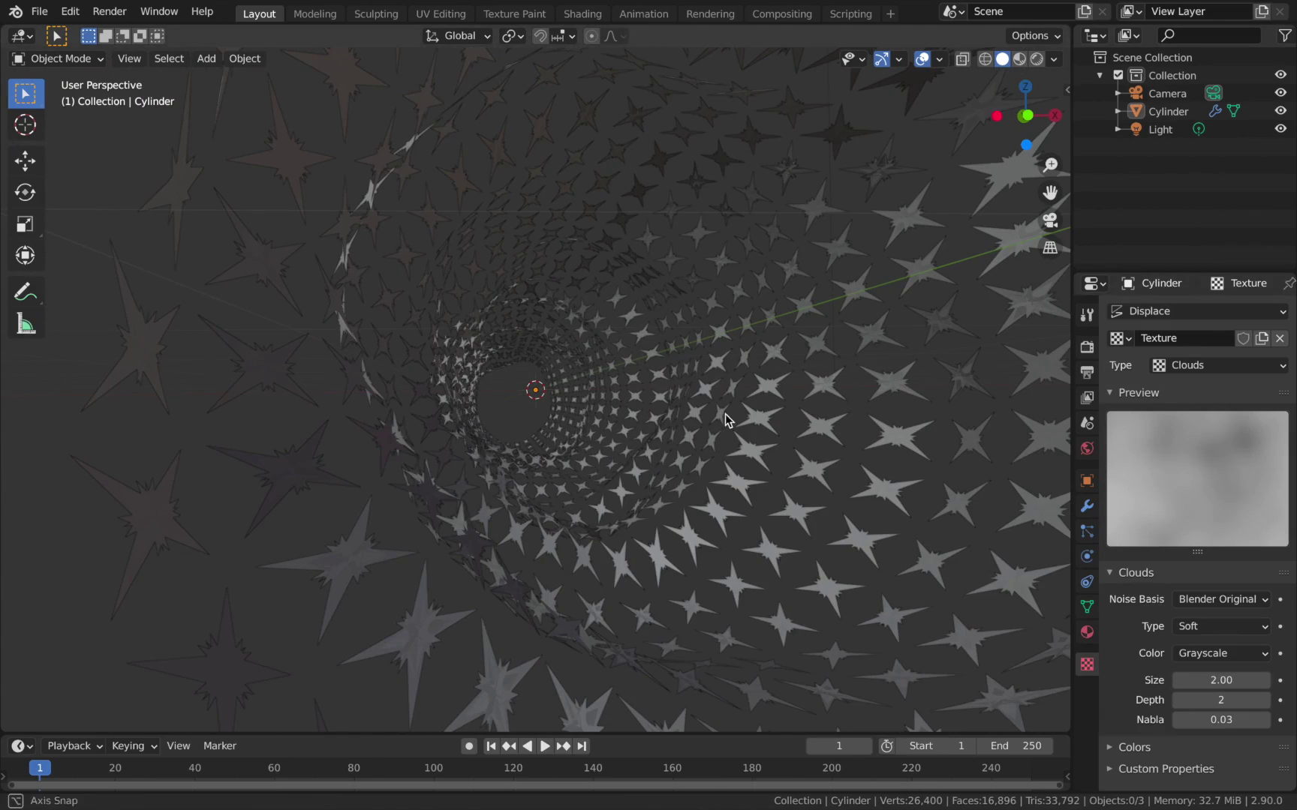
click(1221, 699)
text(0)
key(Return)
Add a cube-shaped empty at the scene's origin, inside the tunnel
middle_drag(420, 450, 508, 465)
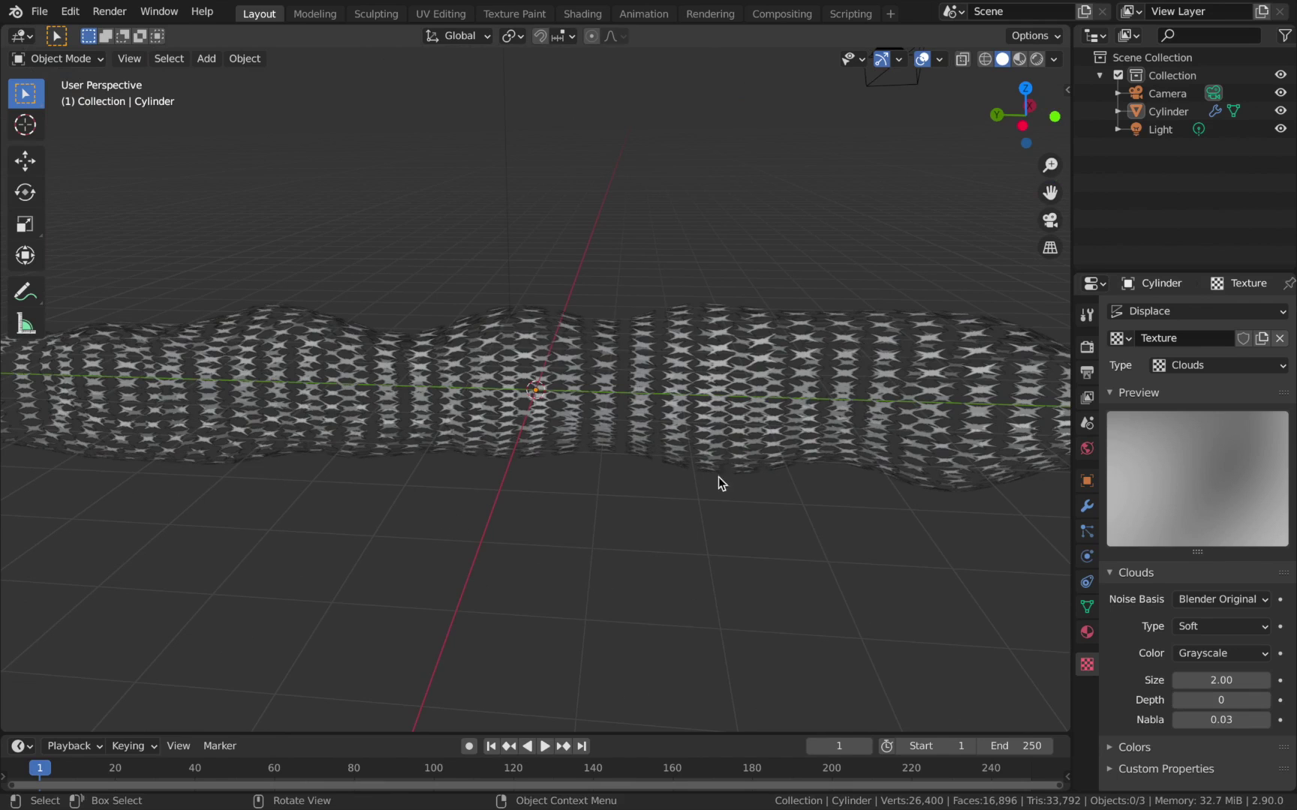
middle_drag(499, 409, 446, 471)
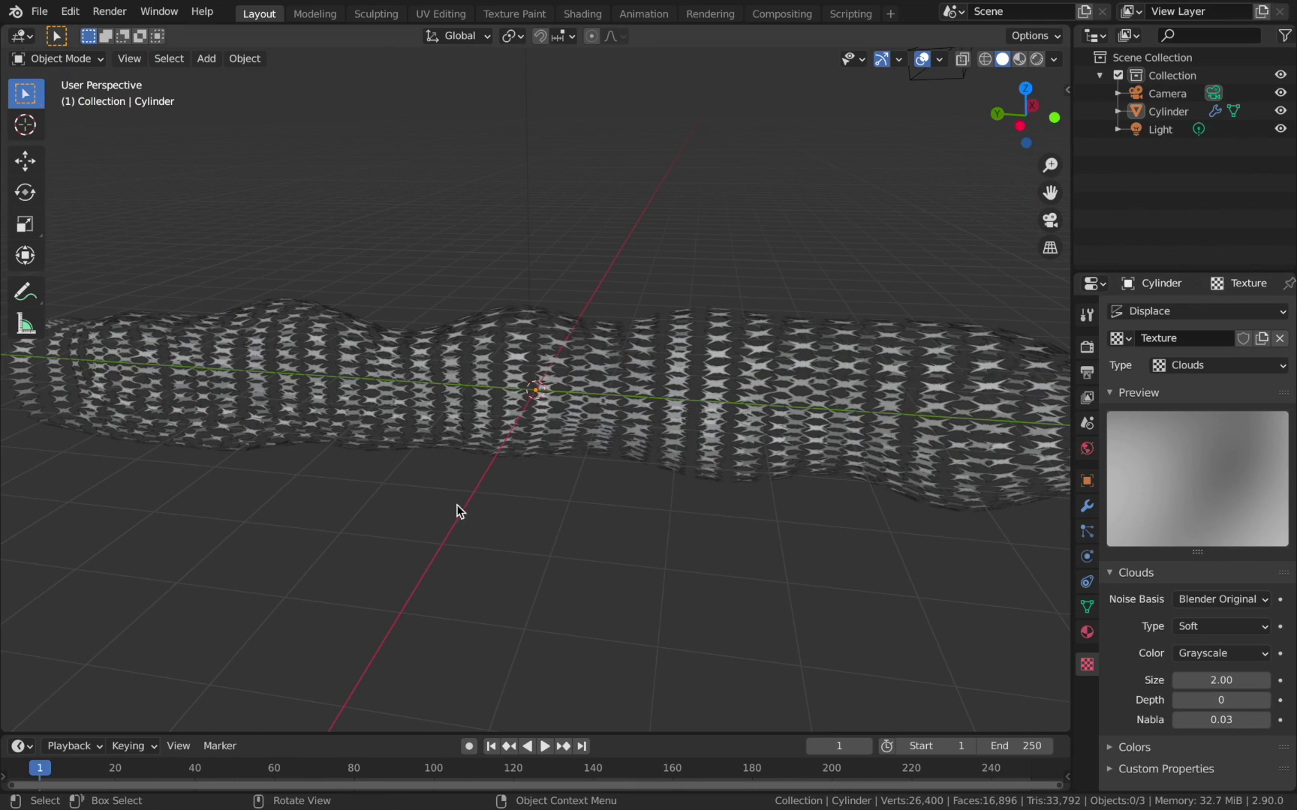
key(shift+a)
mouse_move(487, 468)
mouse_move(473, 626)
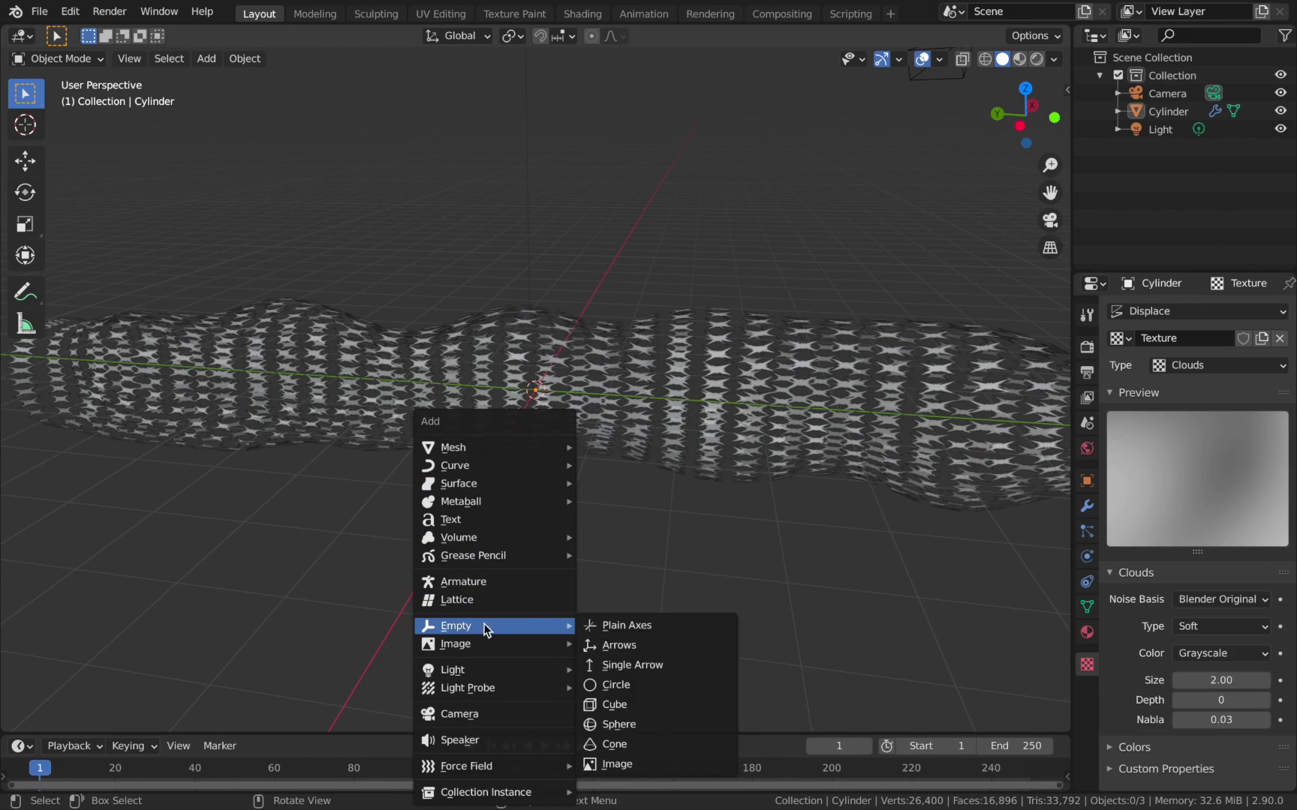
click(632, 701)
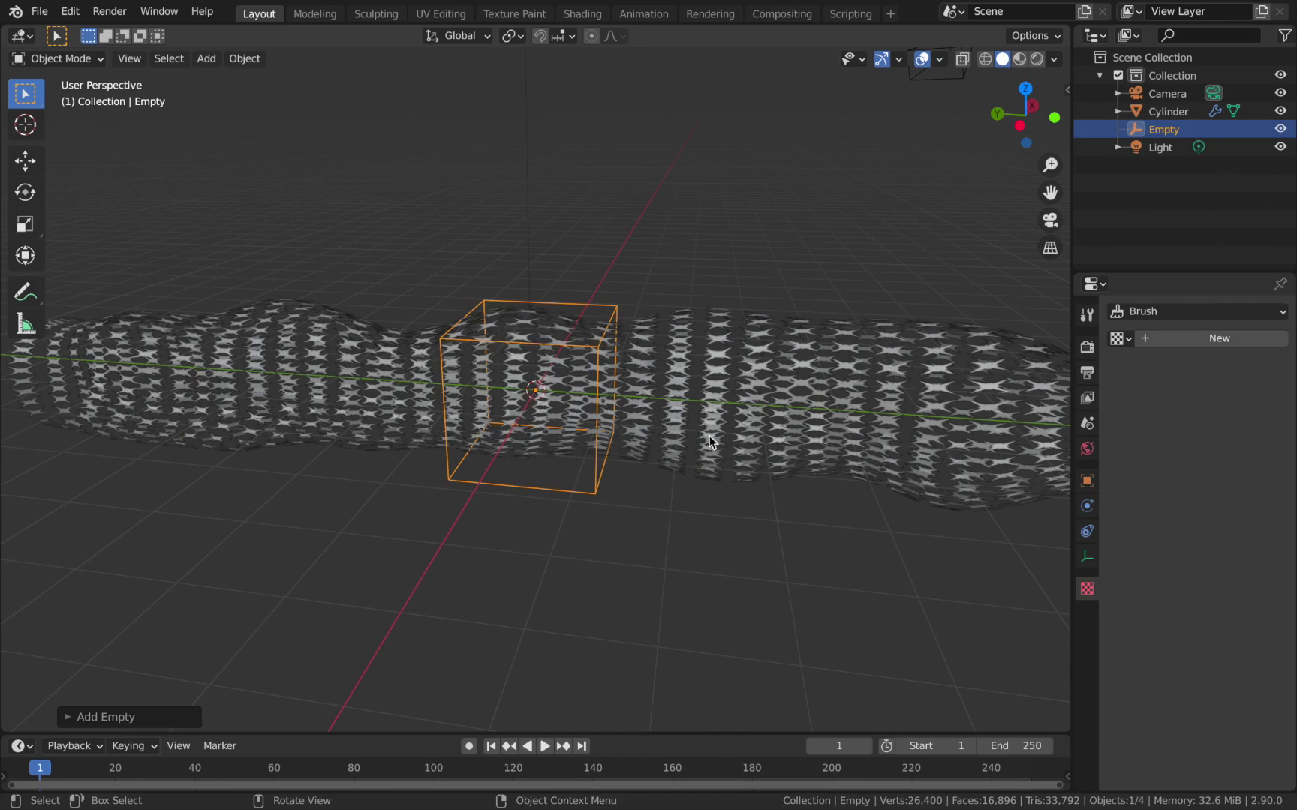
Set the cylinder's Displace modifier to use Object texture coordinates, with the cube empty as the reference object
click(601, 475)
click(721, 426)
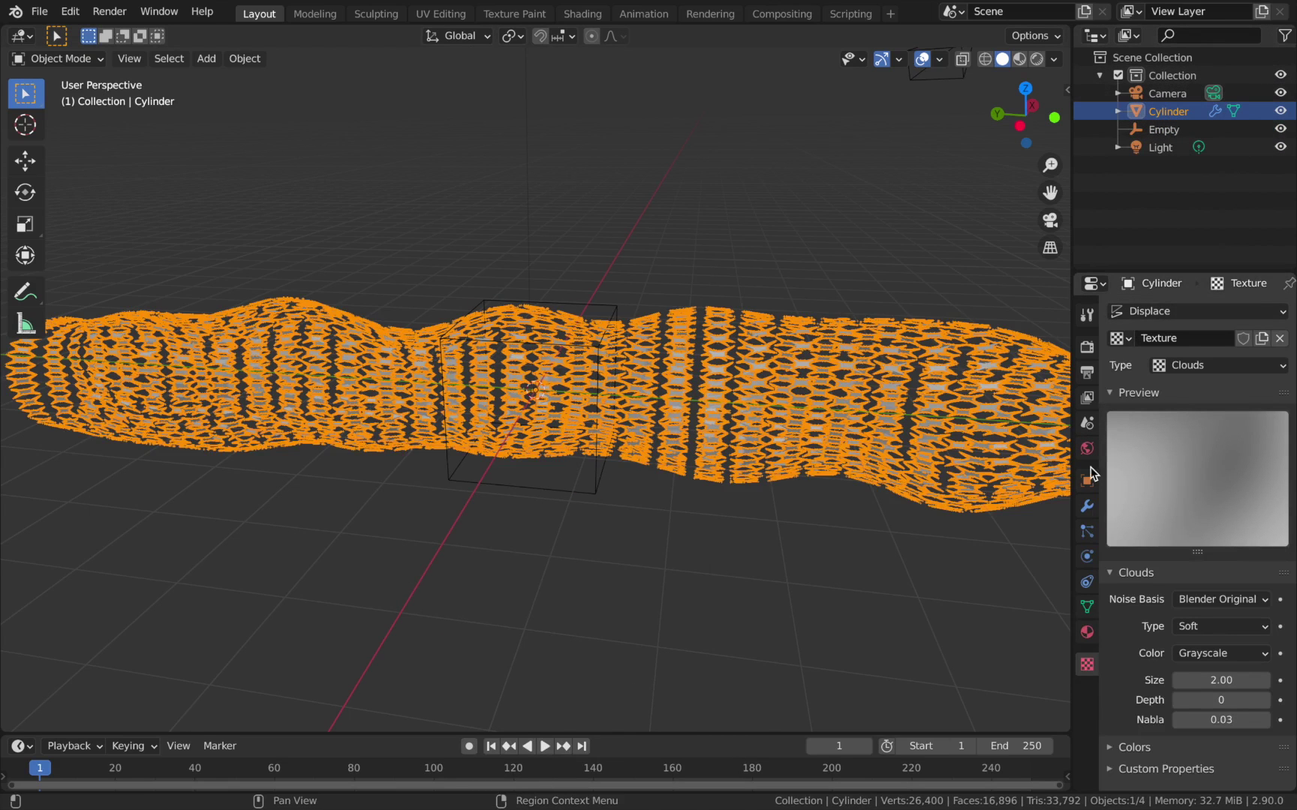
click(1087, 506)
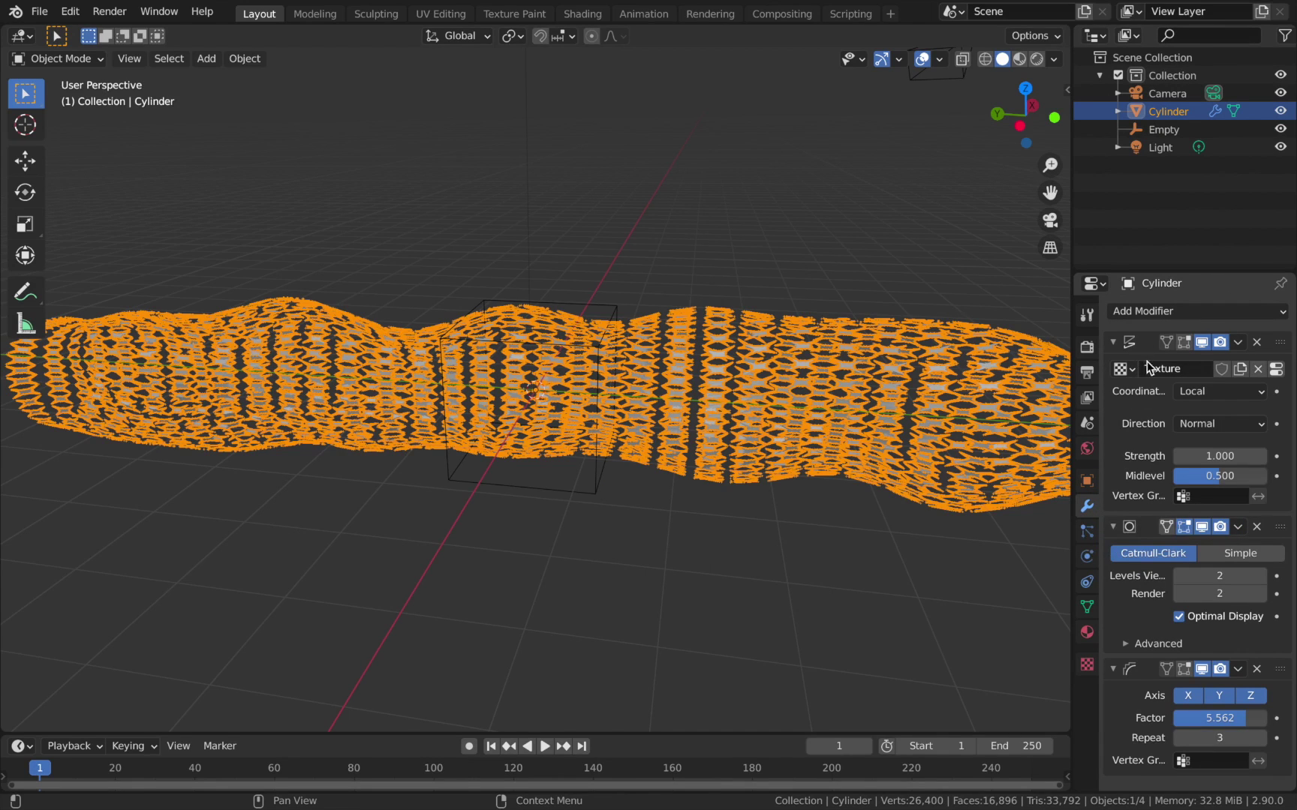
click(1216, 395)
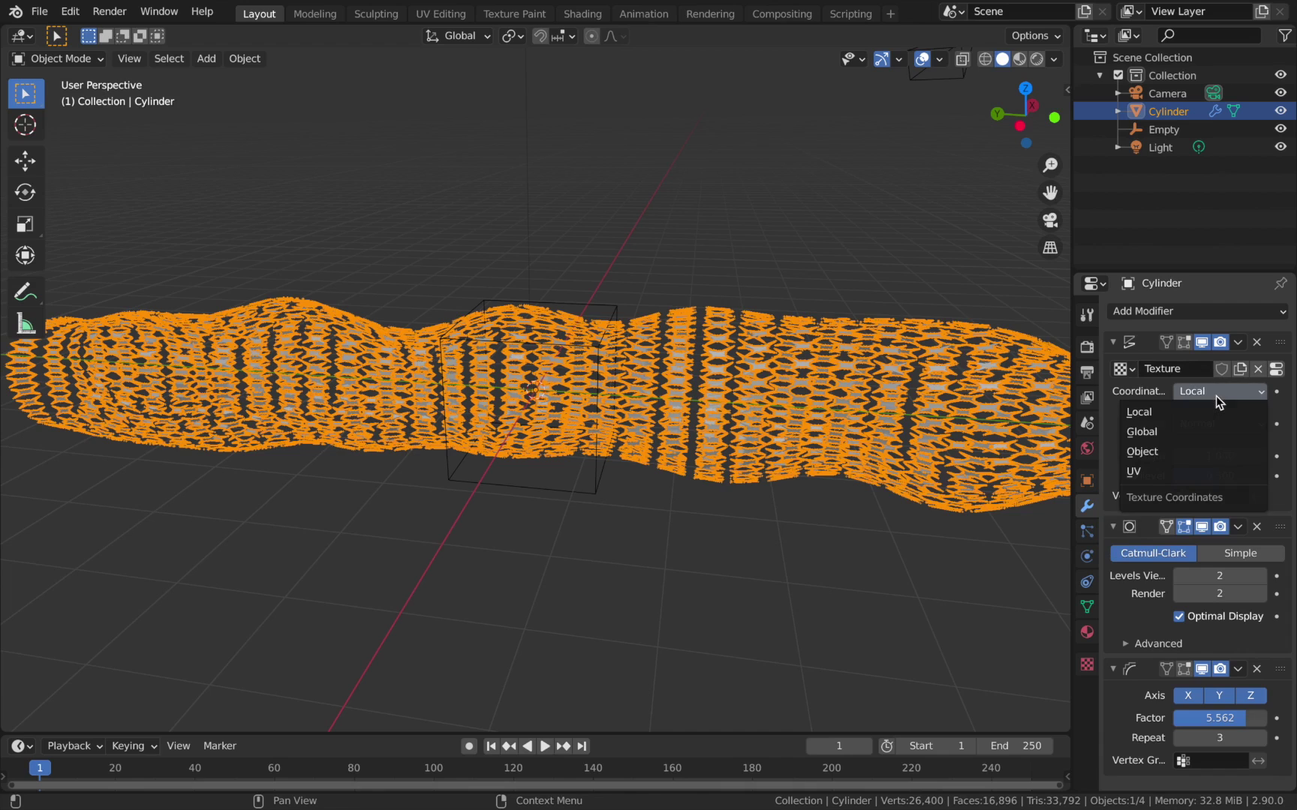
click(1171, 453)
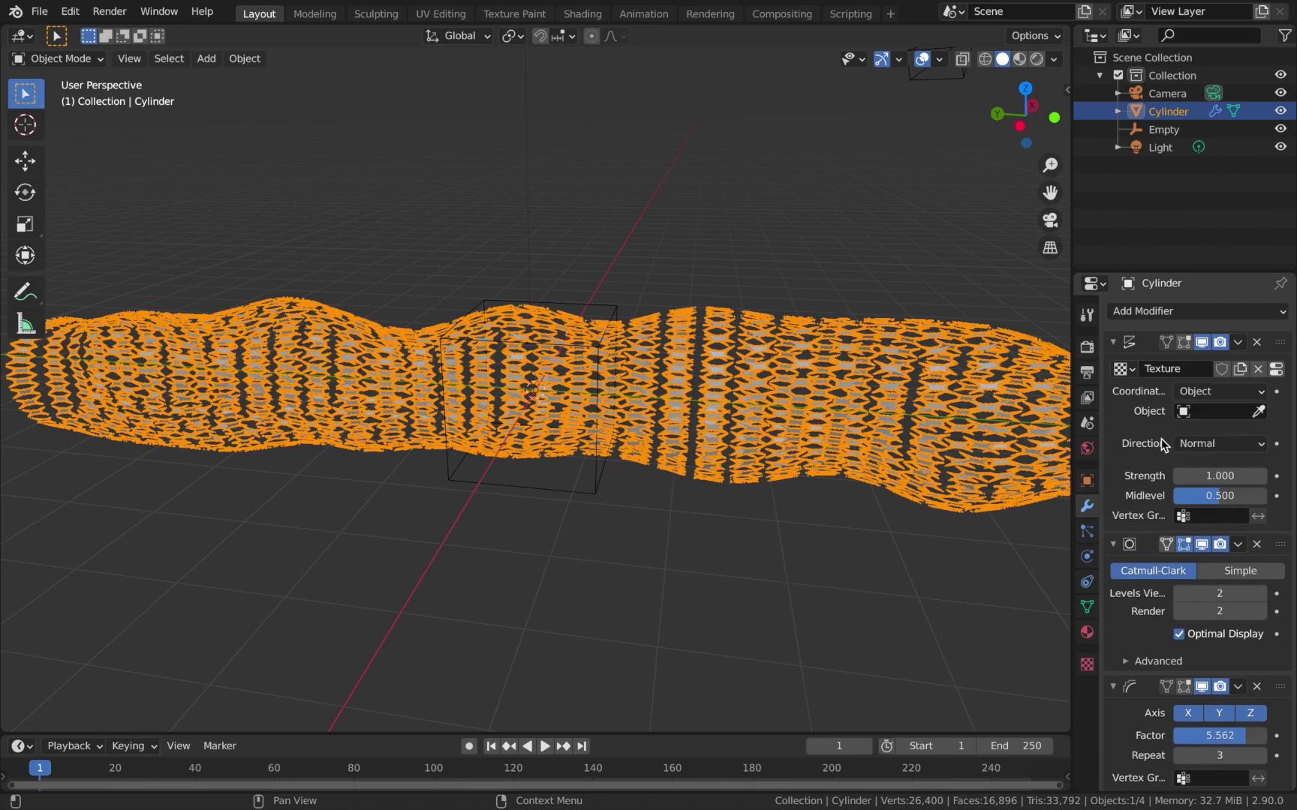
click(1205, 413)
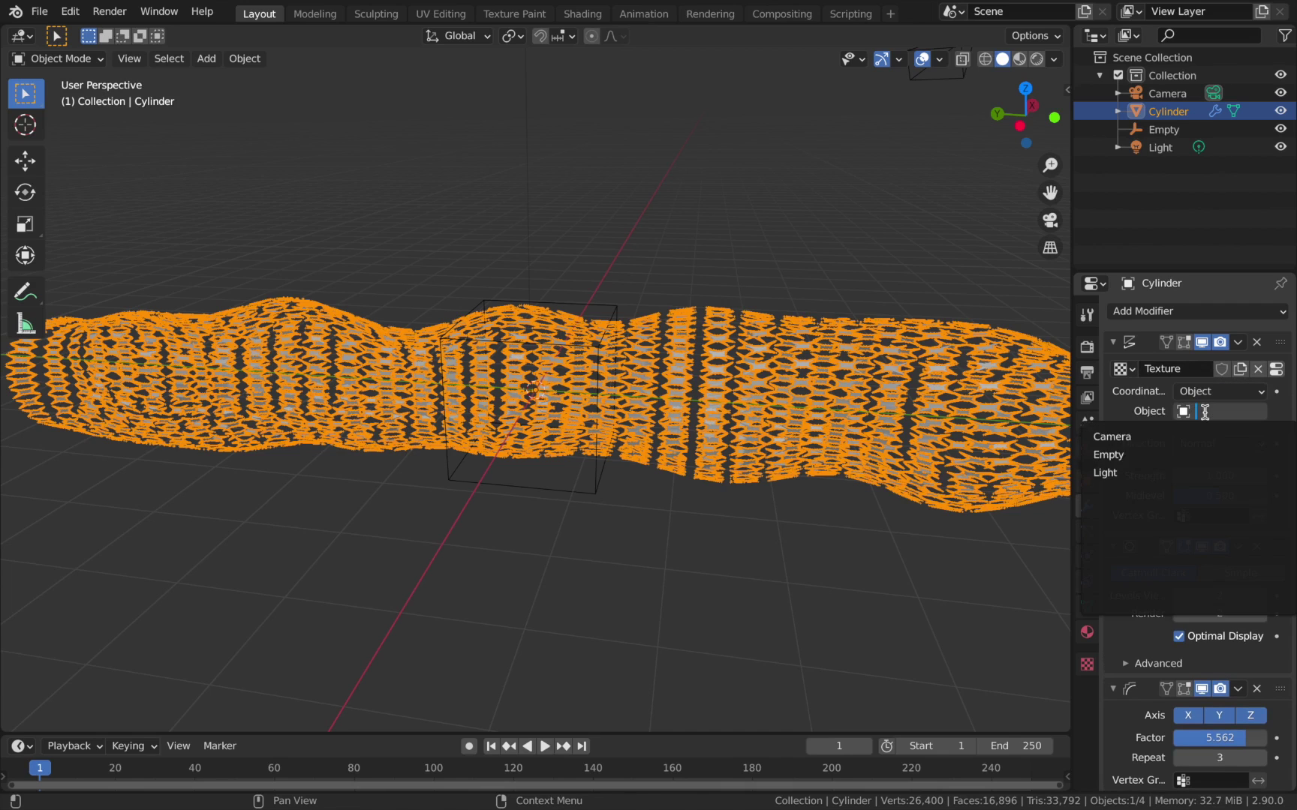
click(1122, 455)
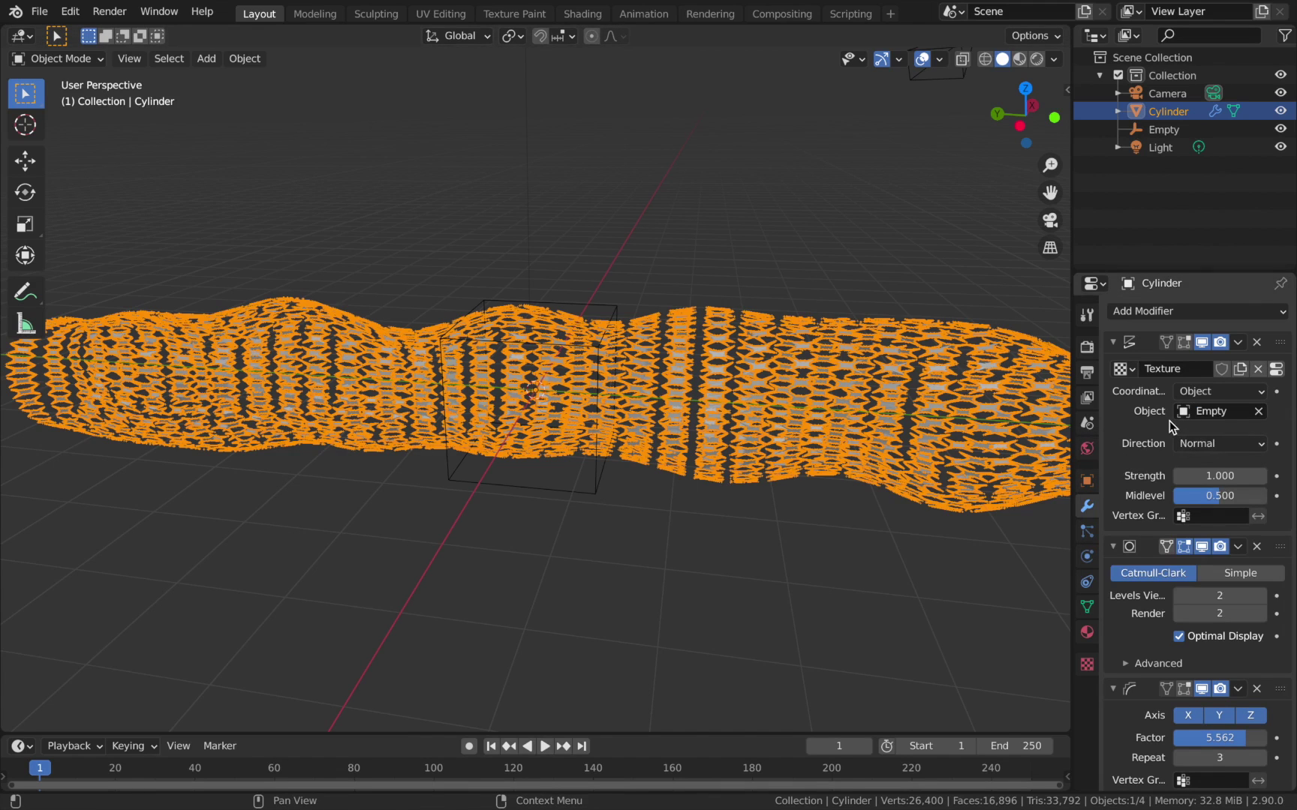
Select the cube empty inside the tunnel and show its object transform properties
click(571, 518)
click(568, 491)
click(1087, 589)
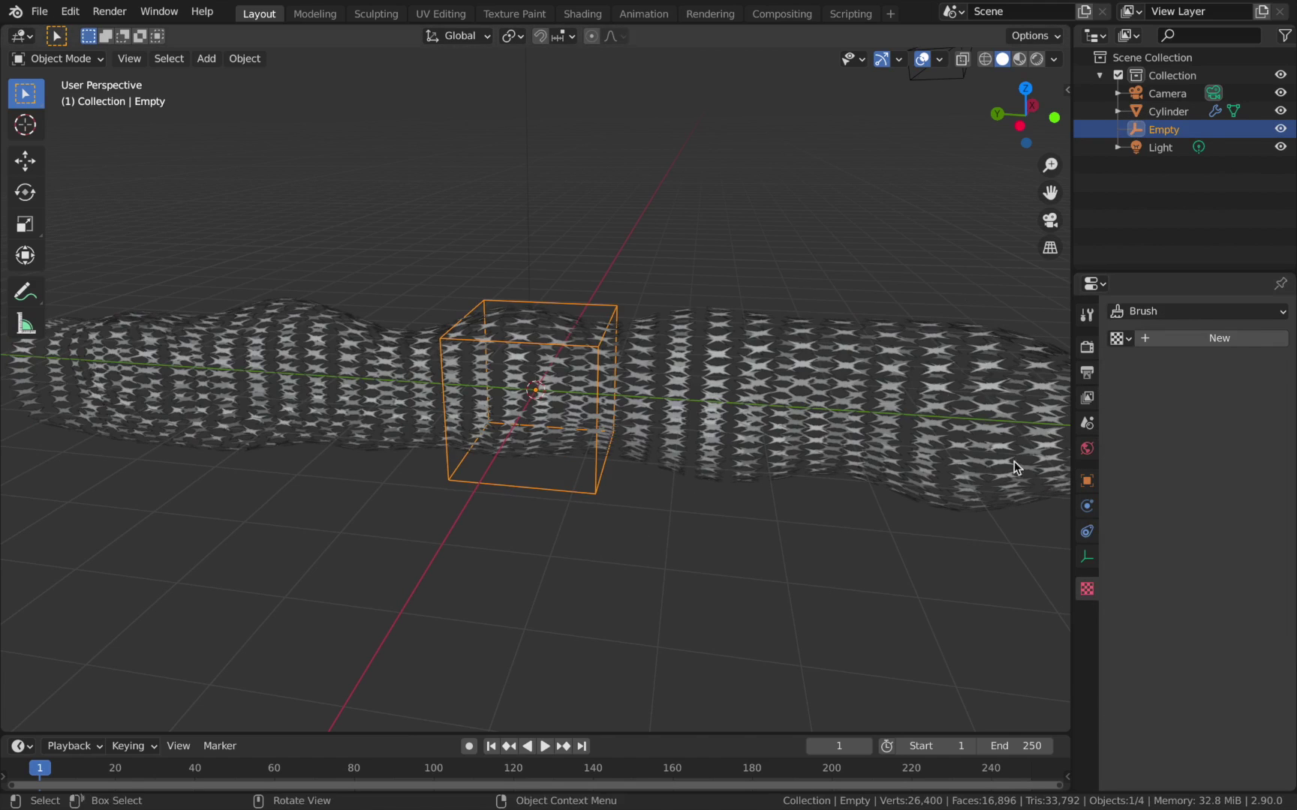
click(574, 472)
click(584, 492)
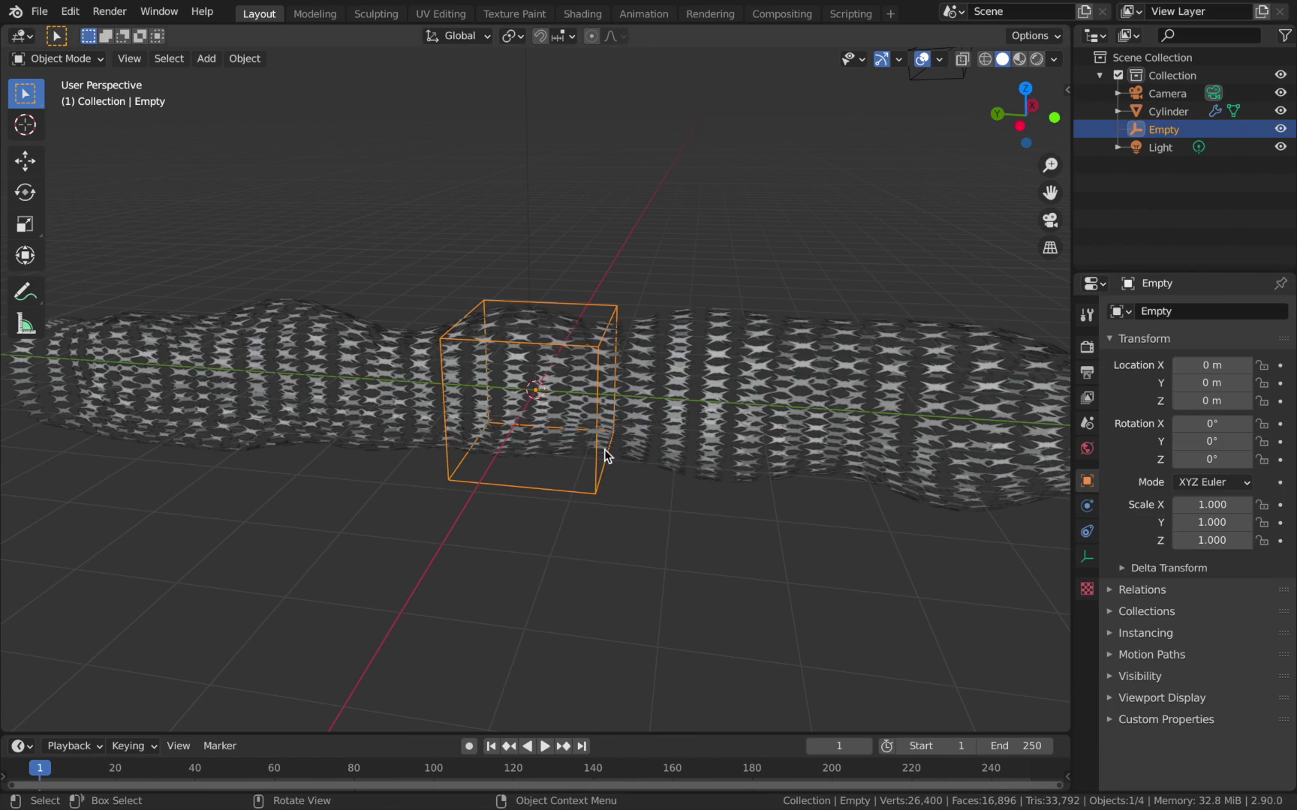
Enlarge the timeline area and set the animation's end frame to 240
drag(667, 732, 668, 570)
click(1026, 584)
text(24)
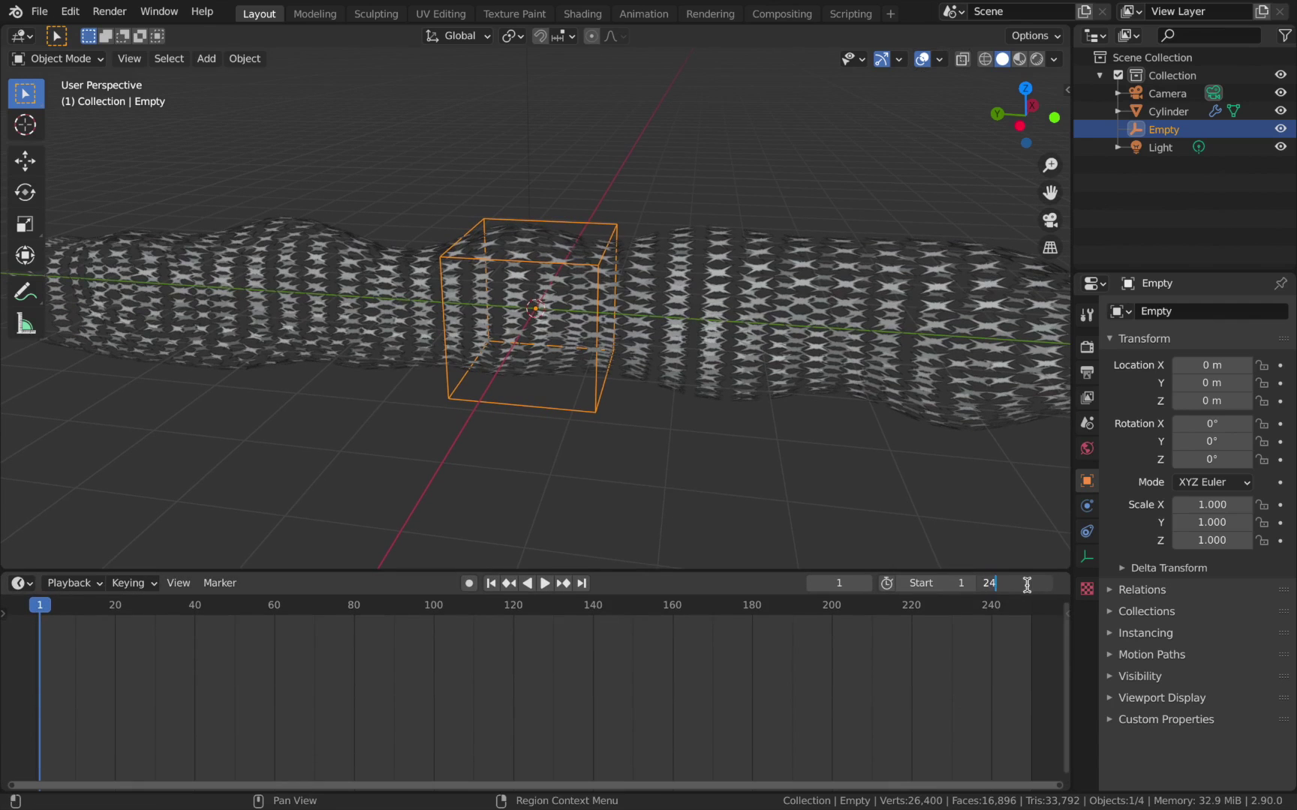
key(Return)
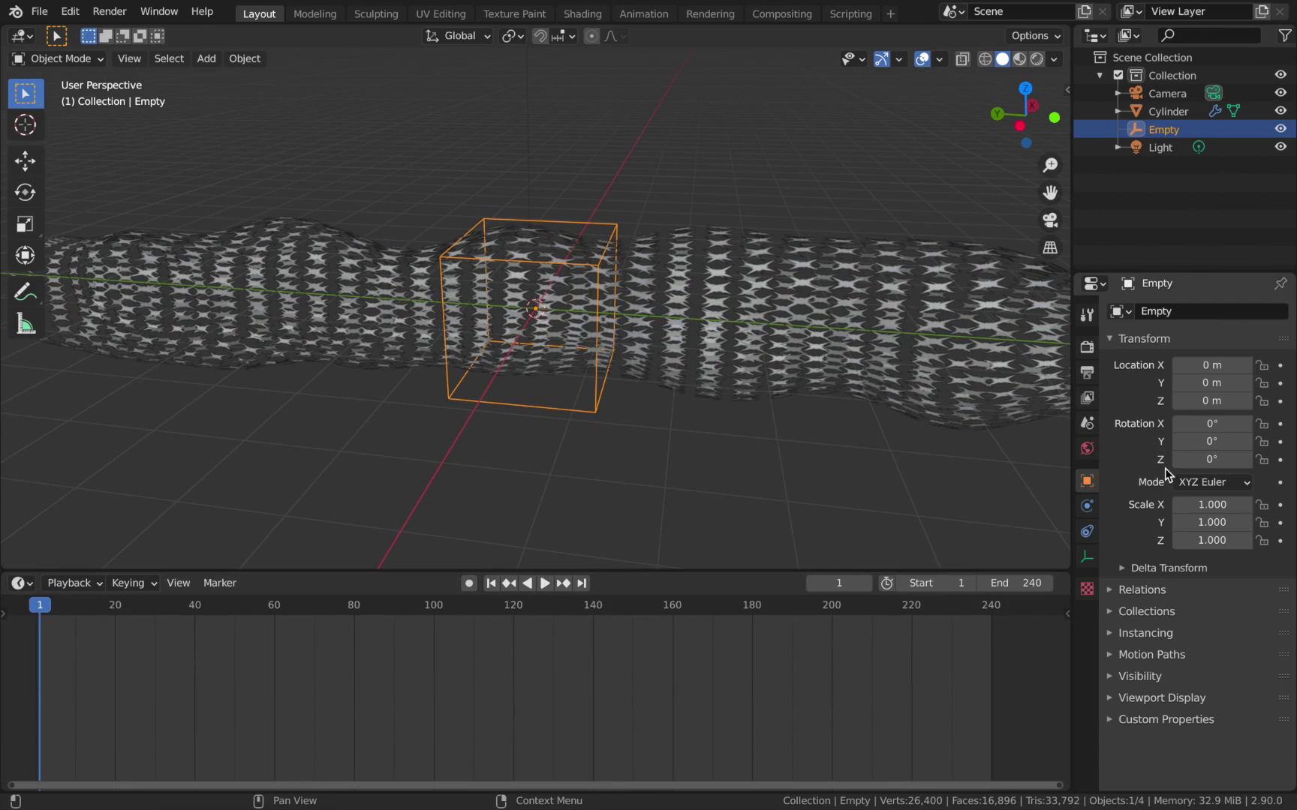
Keyframe the empty's X rotation at 0° on frame 1 and at 360° on frame 241
click(1280, 423)
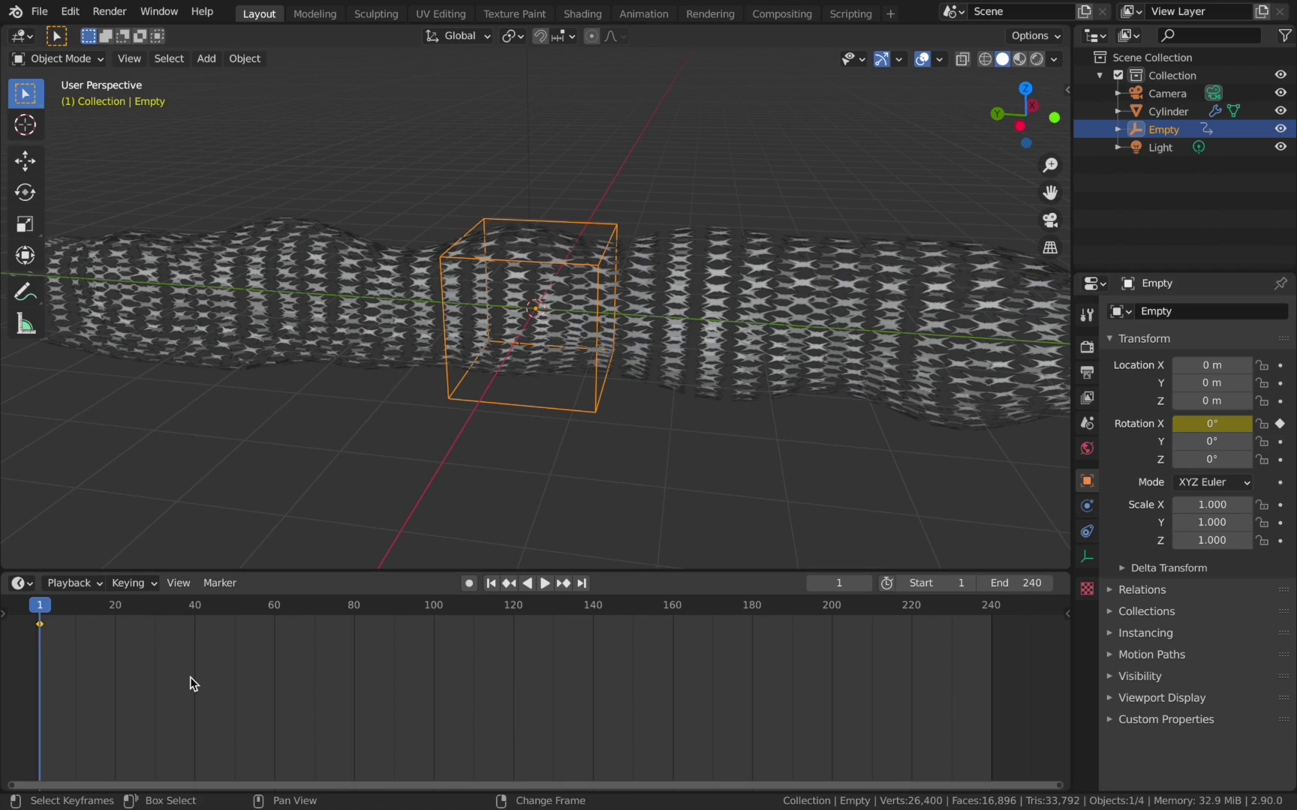
key(shift+Right)
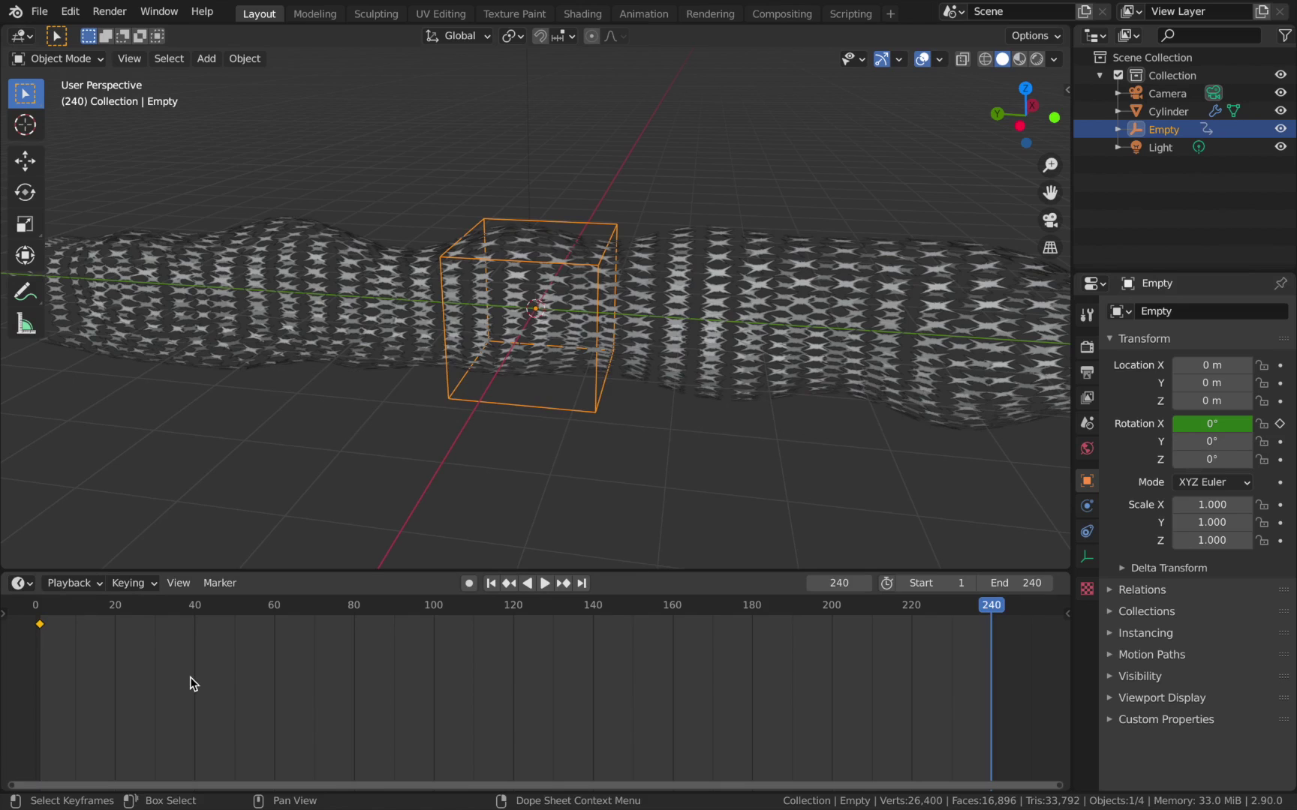
key(Right)
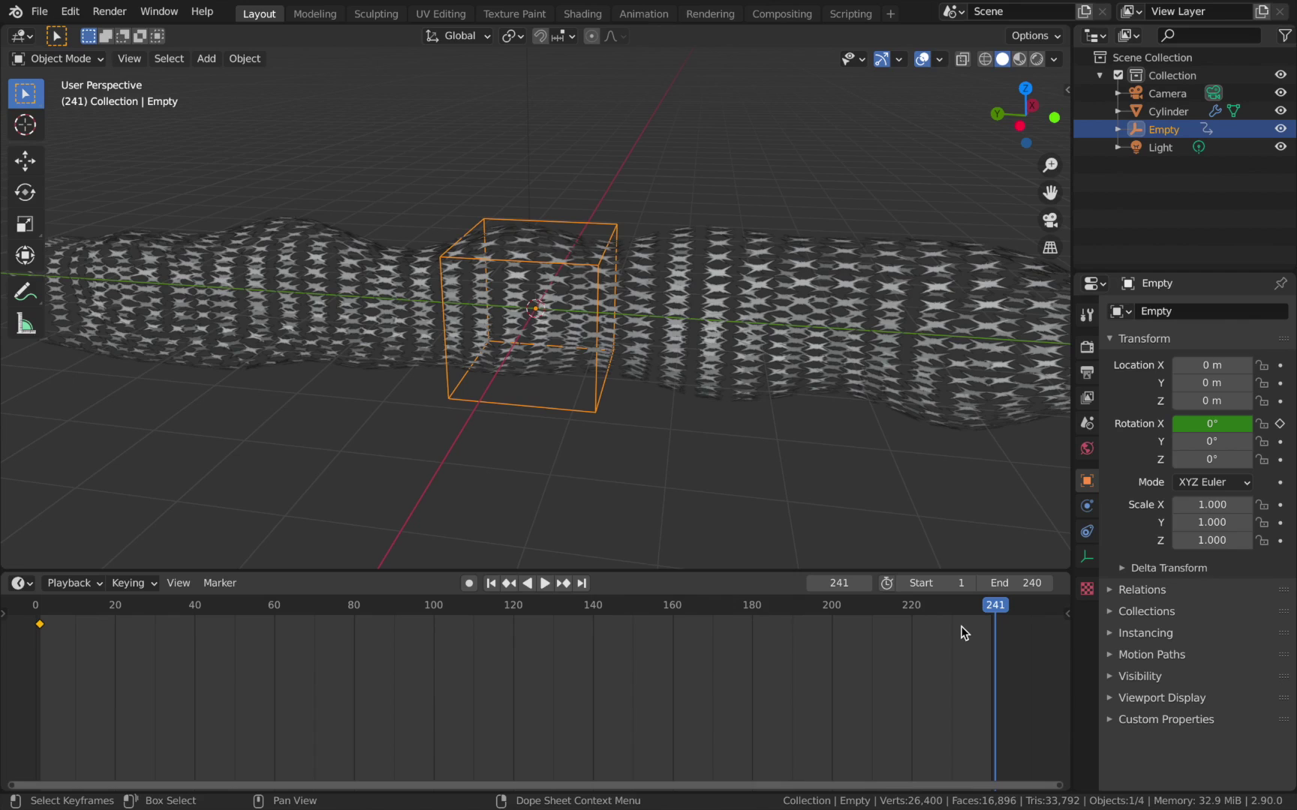
key(Left)
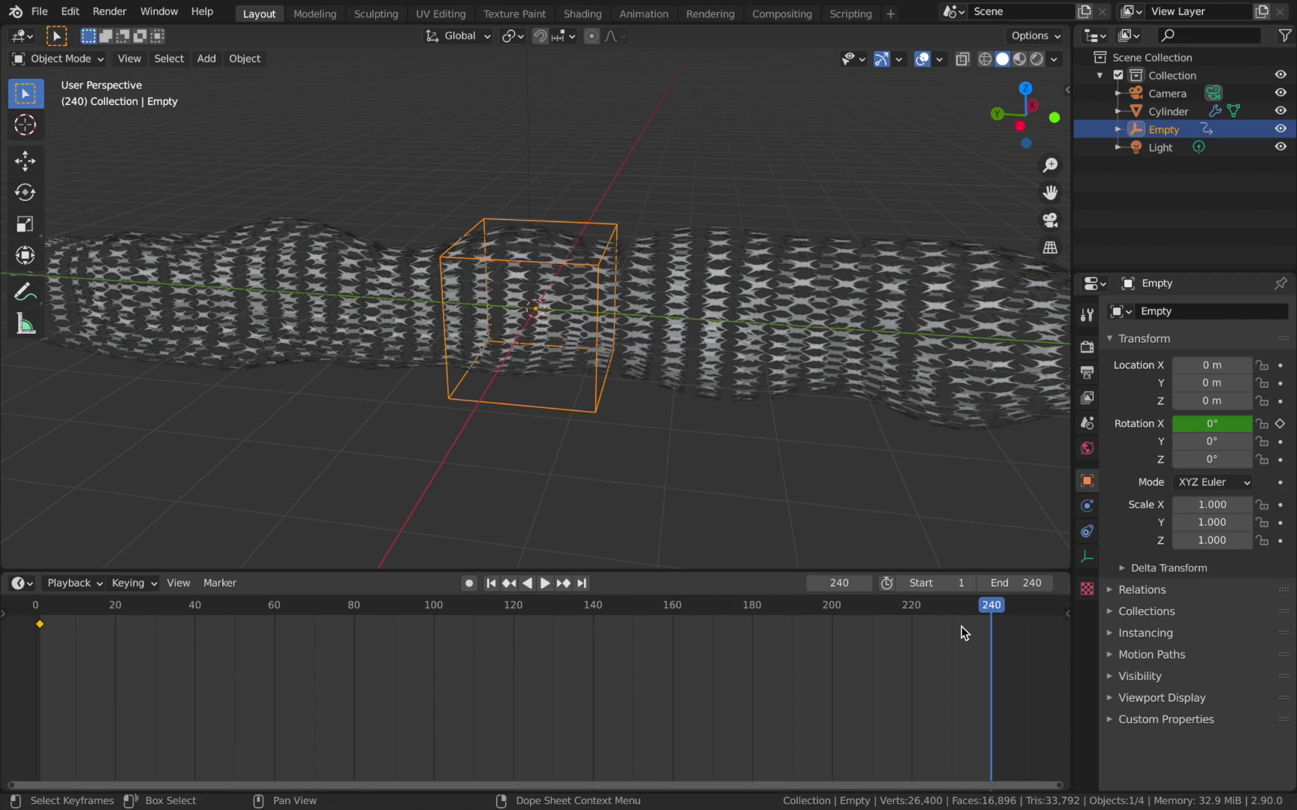
key(Right)
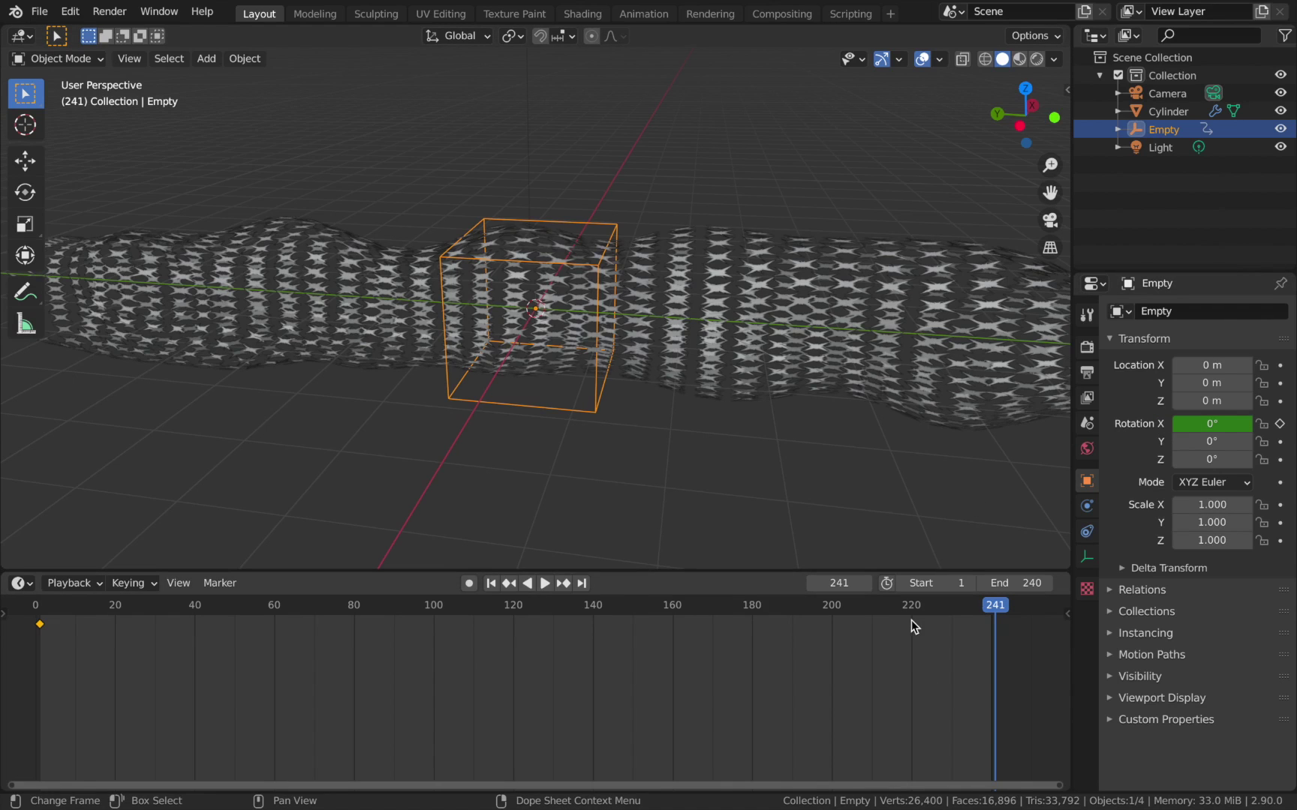
click(1211, 424)
key(Return)
click(1280, 424)
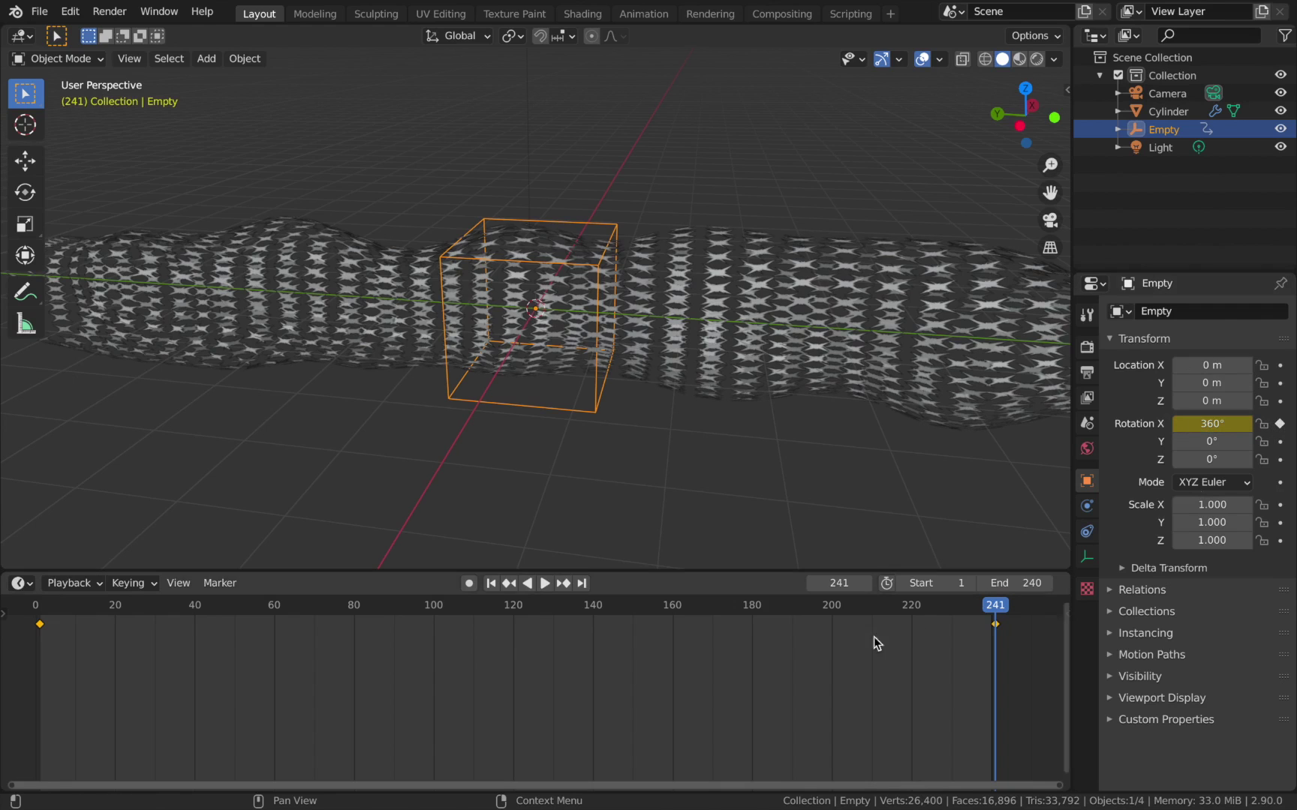
Set the interpolation of all the empty's rotation keyframes to Linear
key(a)
key(t)
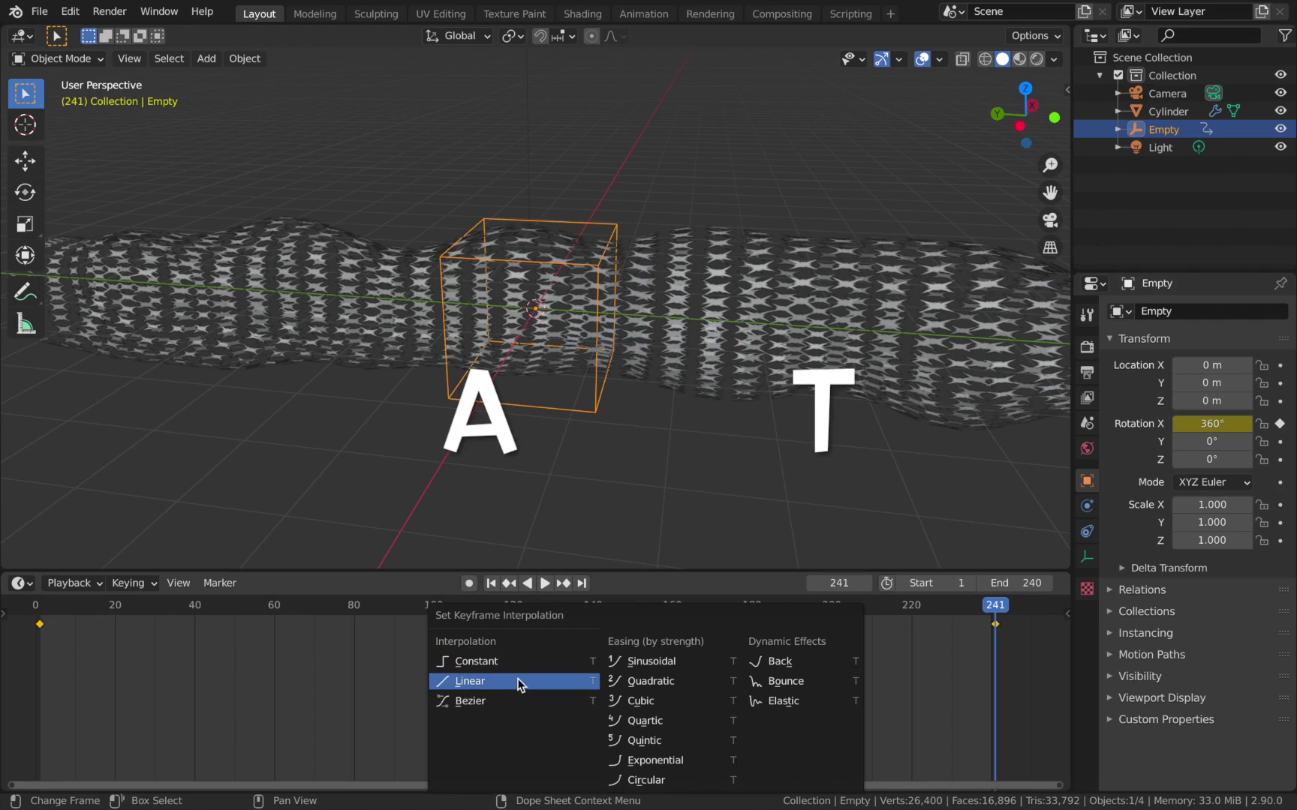
click(515, 681)
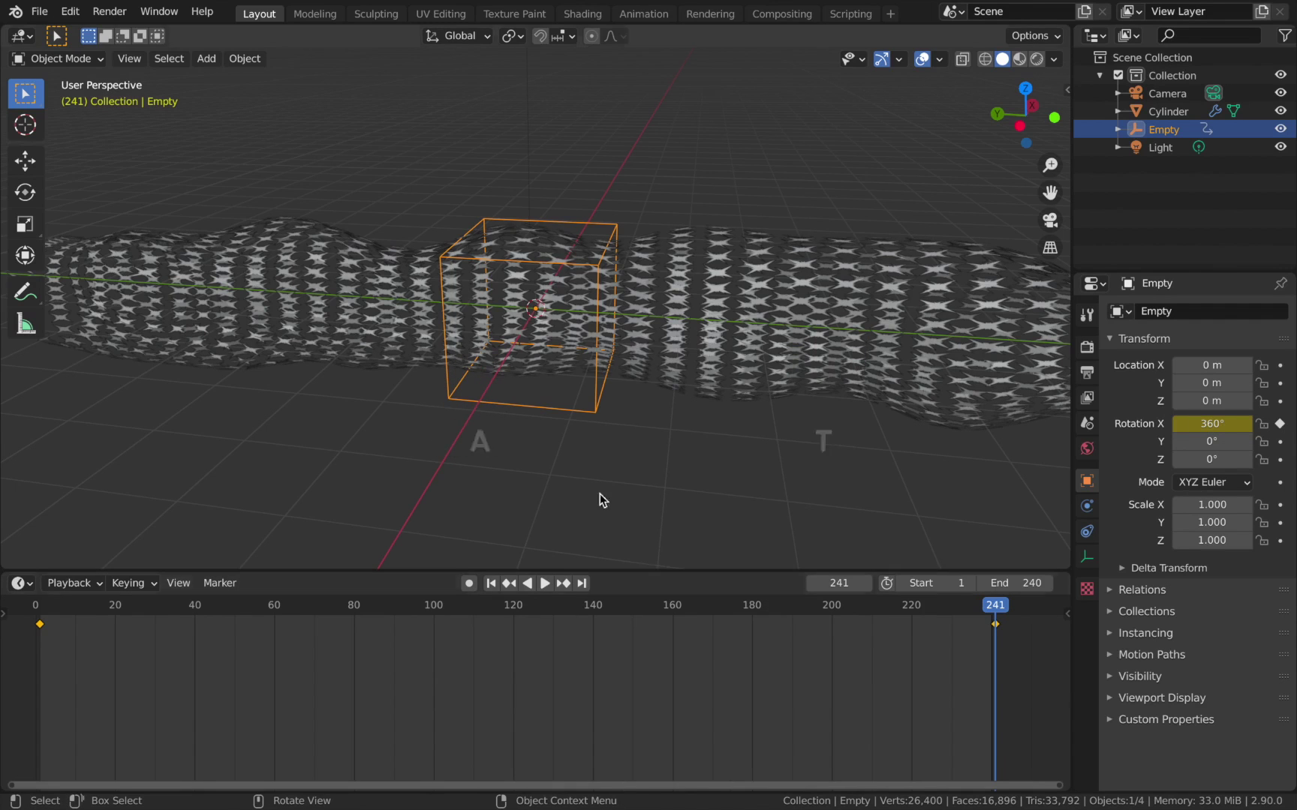
Play the animation and examine how the rotating empty moves the displacement, from outside and inside the tunnel
key(space)
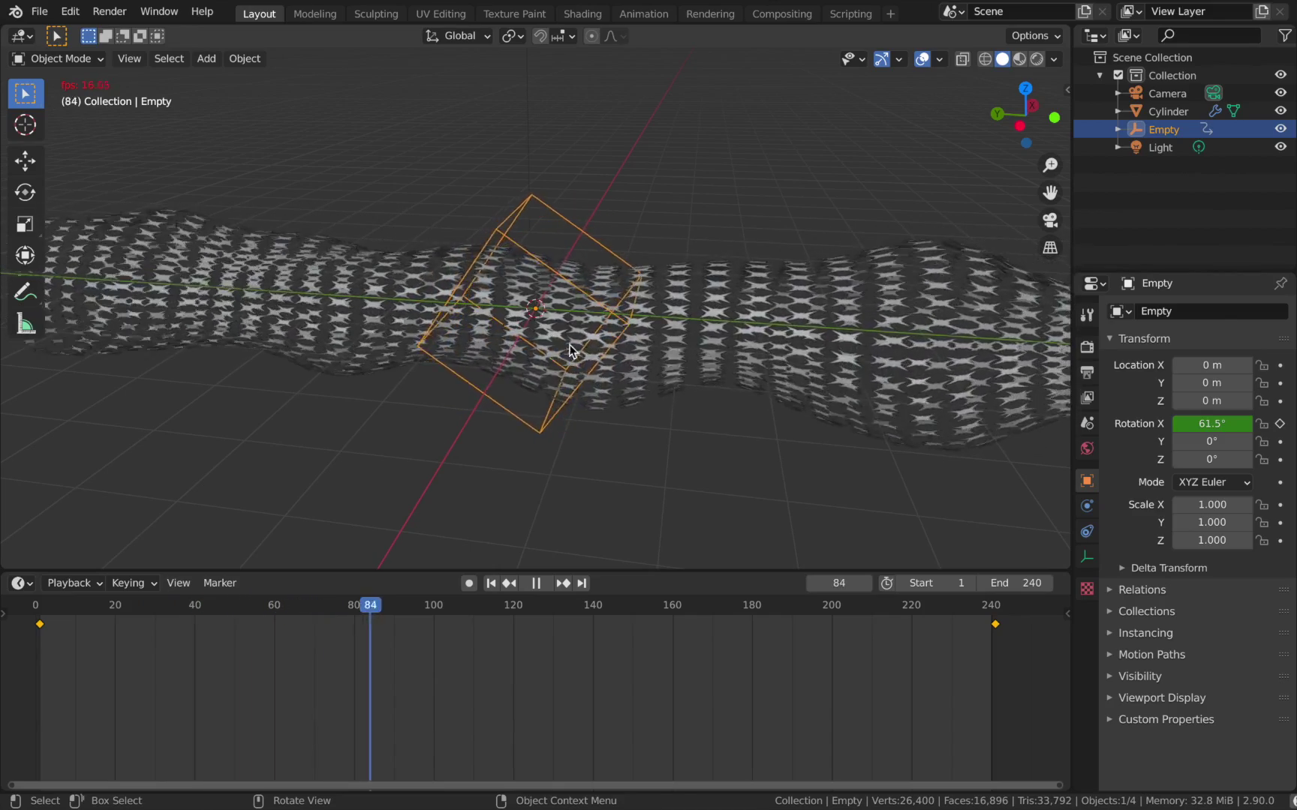
middle_drag(563, 400, 478, 390)
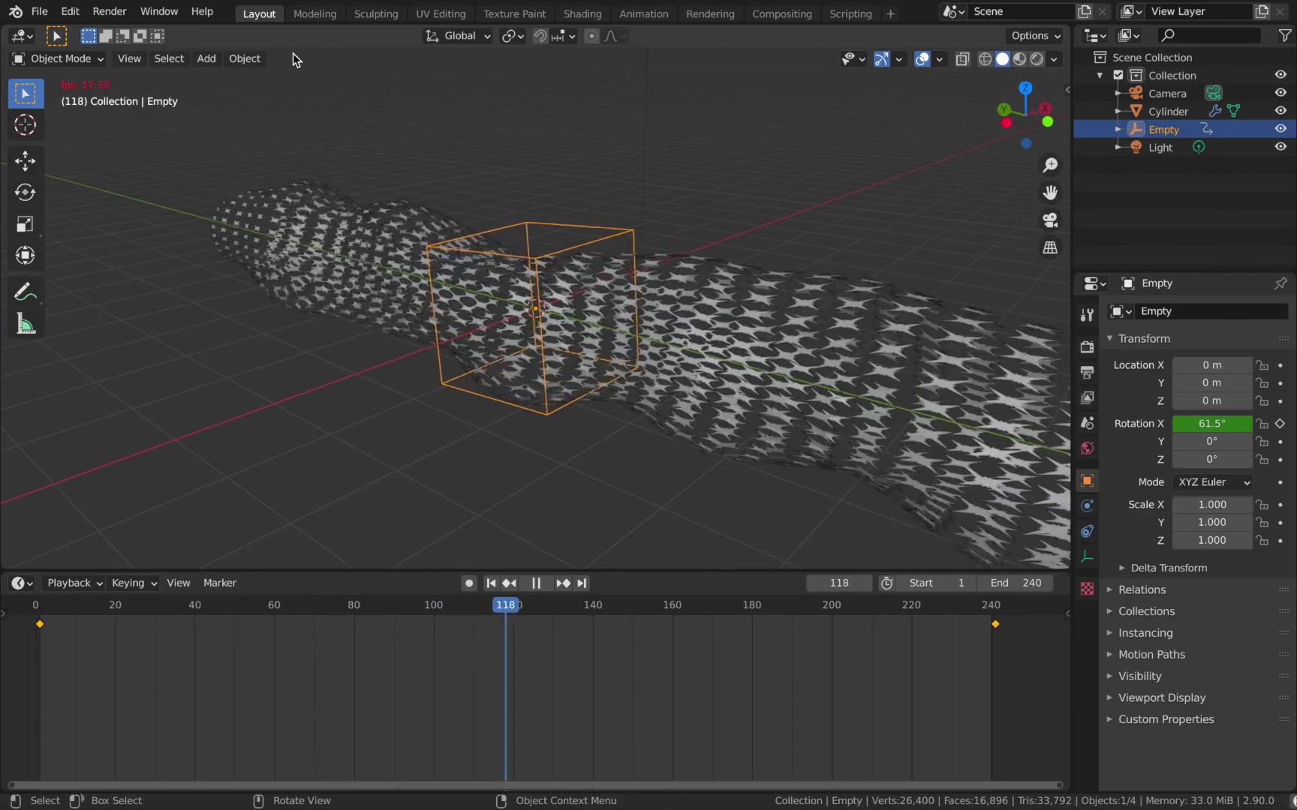
click(1086, 589)
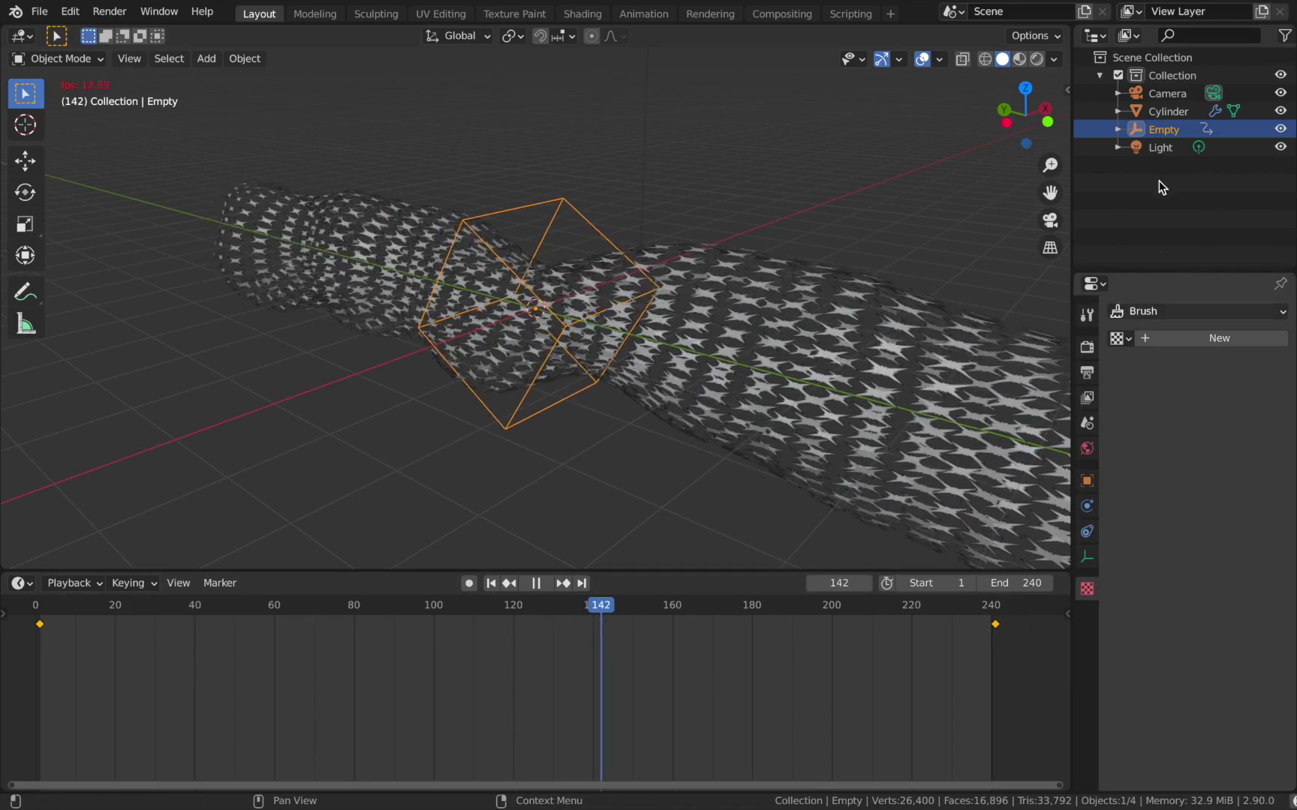
click(1169, 112)
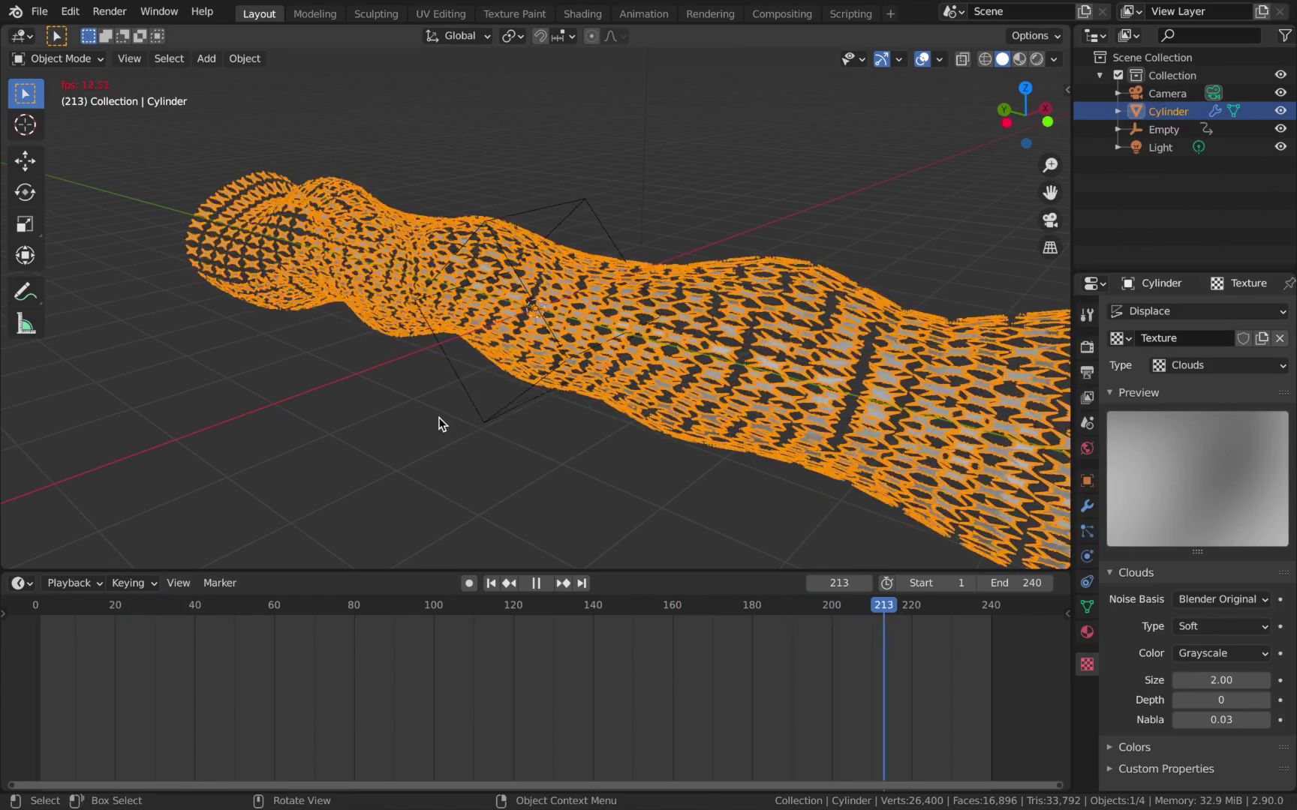
click(461, 429)
click(541, 402)
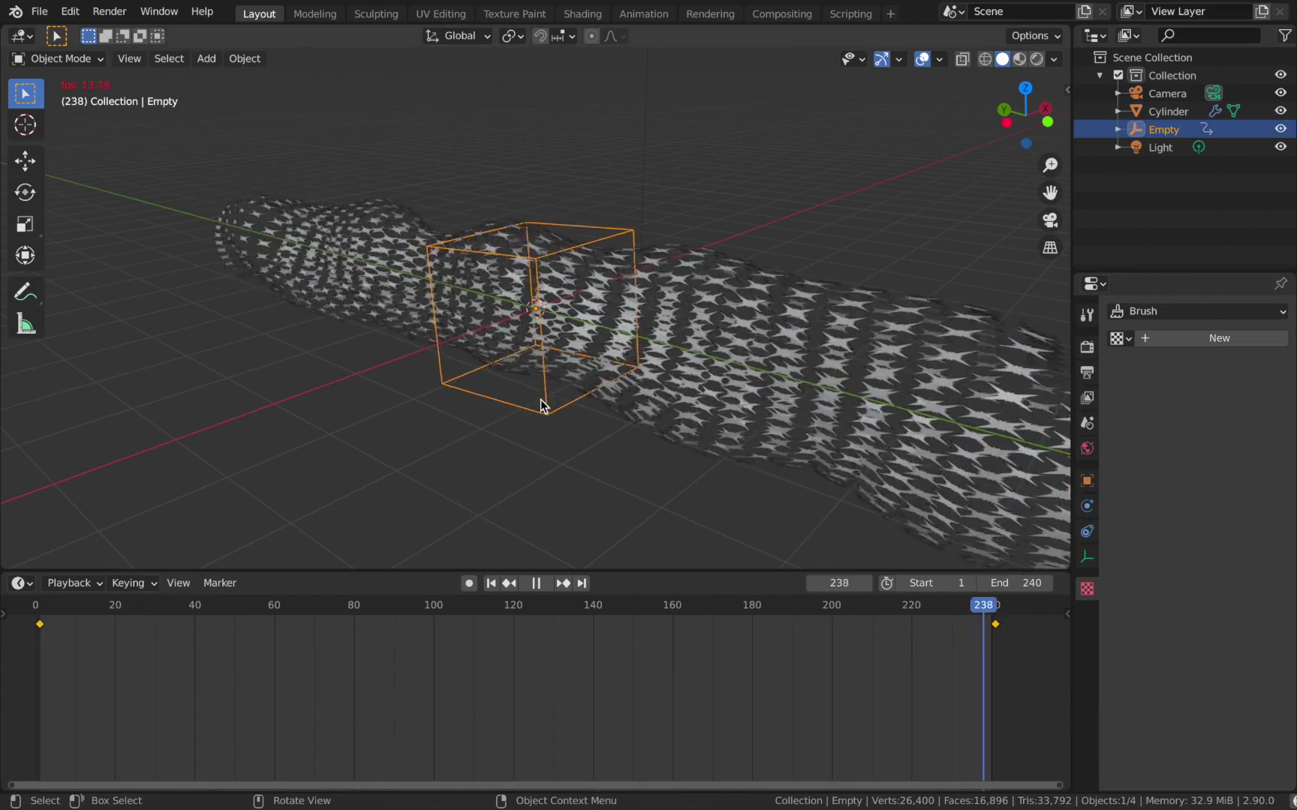
middle_drag(559, 409, 369, 240)
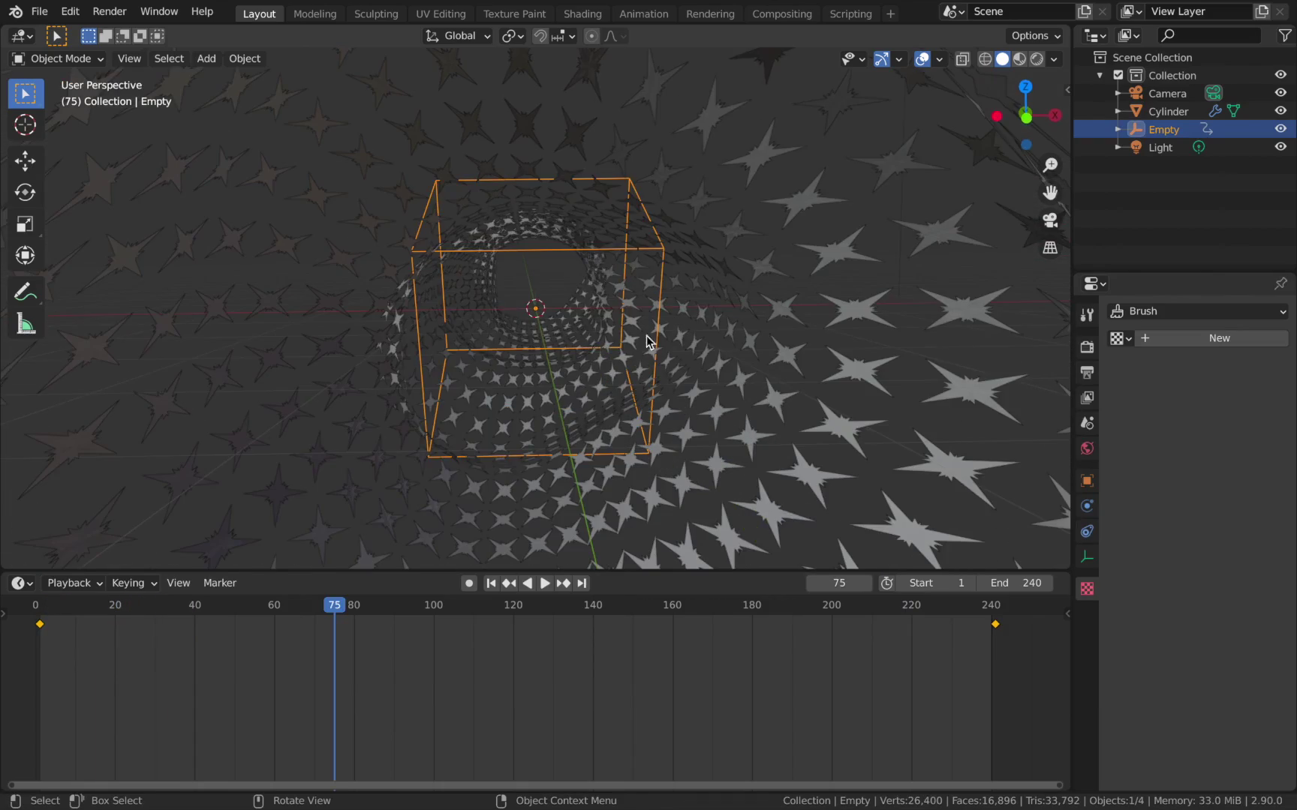
key(space)
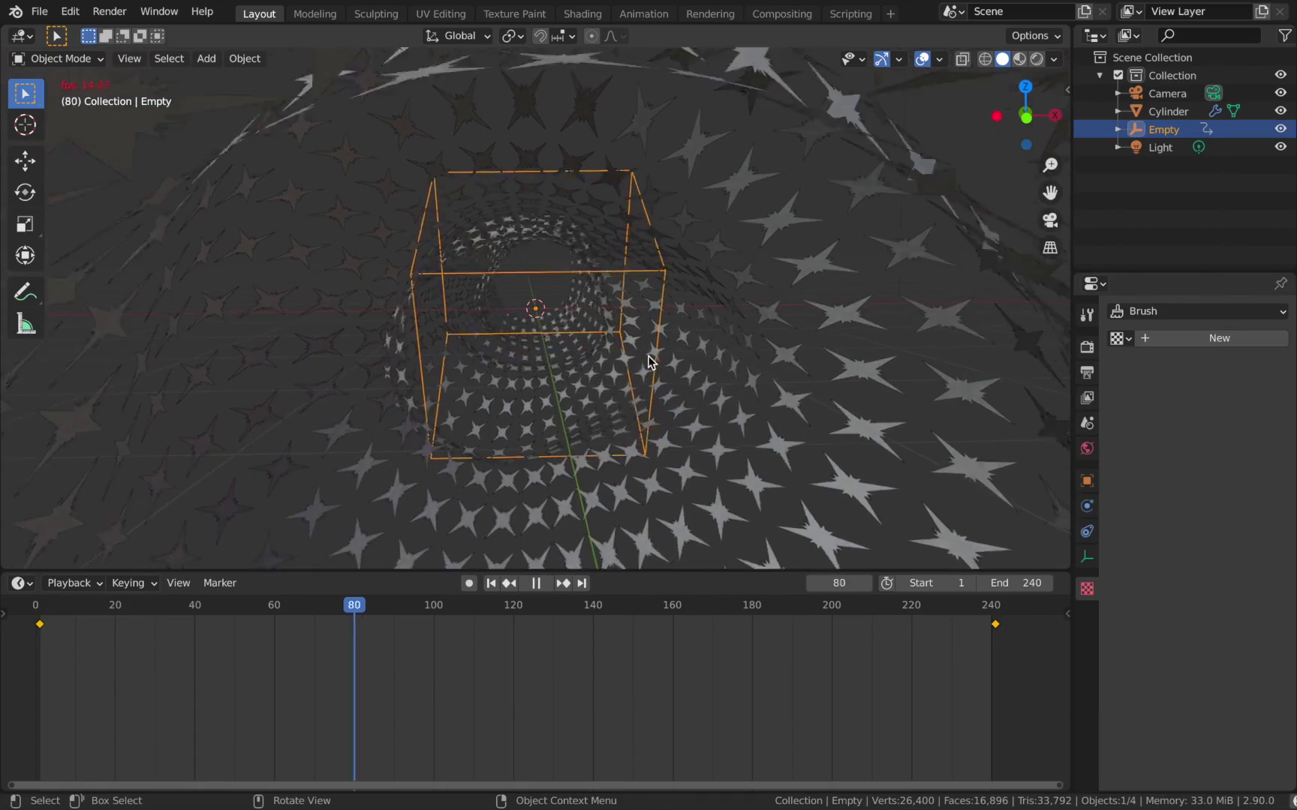
key(space)
middle_drag(725, 322, 701, 298)
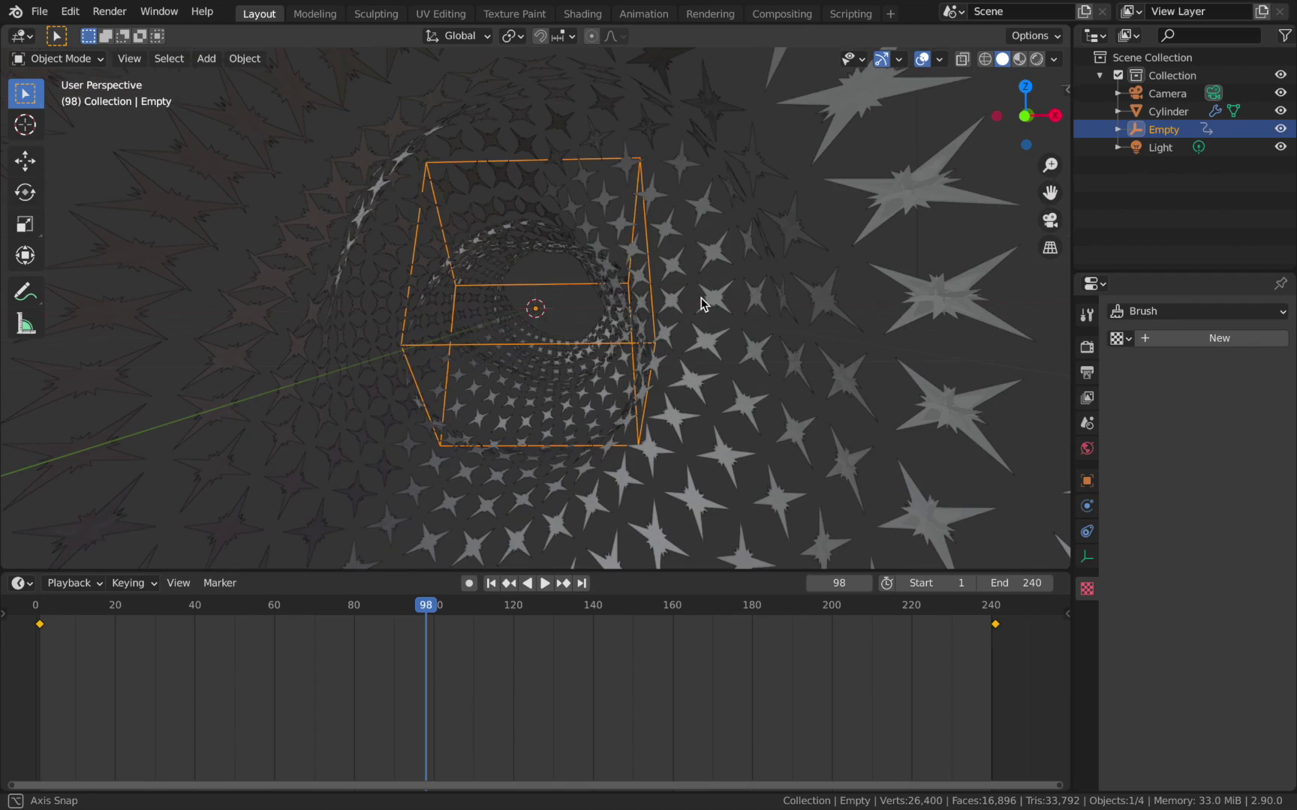
Set the strength of the cylinder's Displace modifier to 0.5 and check the animated tunnel from outside and inside
click(1168, 112)
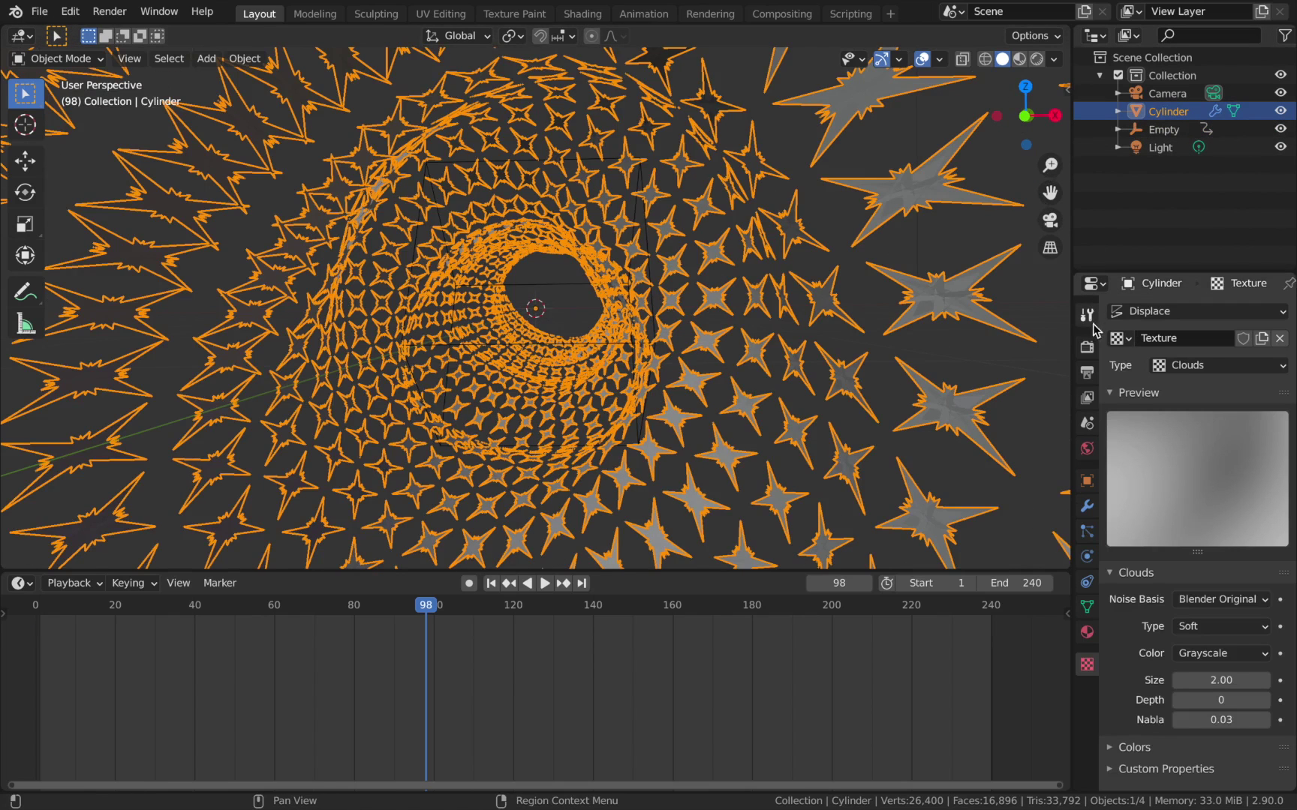
click(1095, 513)
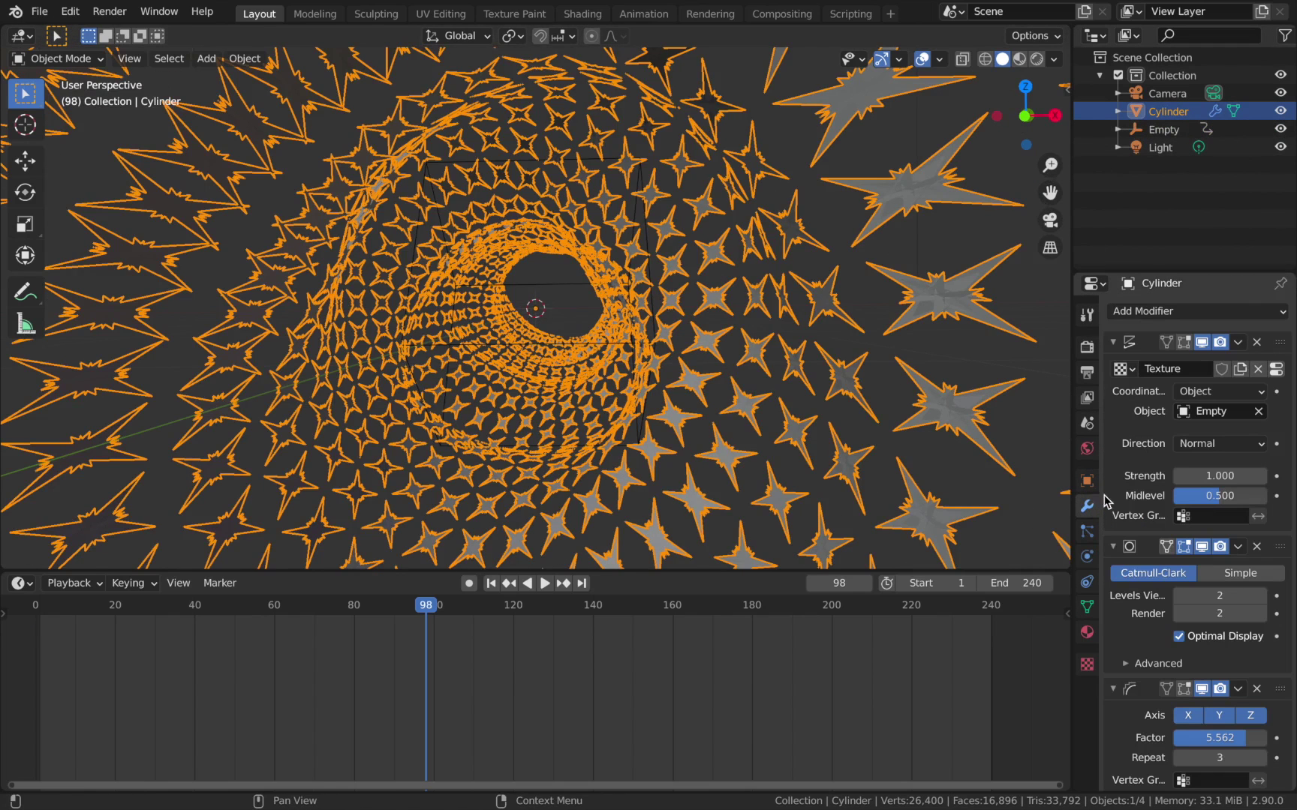
drag(1225, 481, 1190, 481)
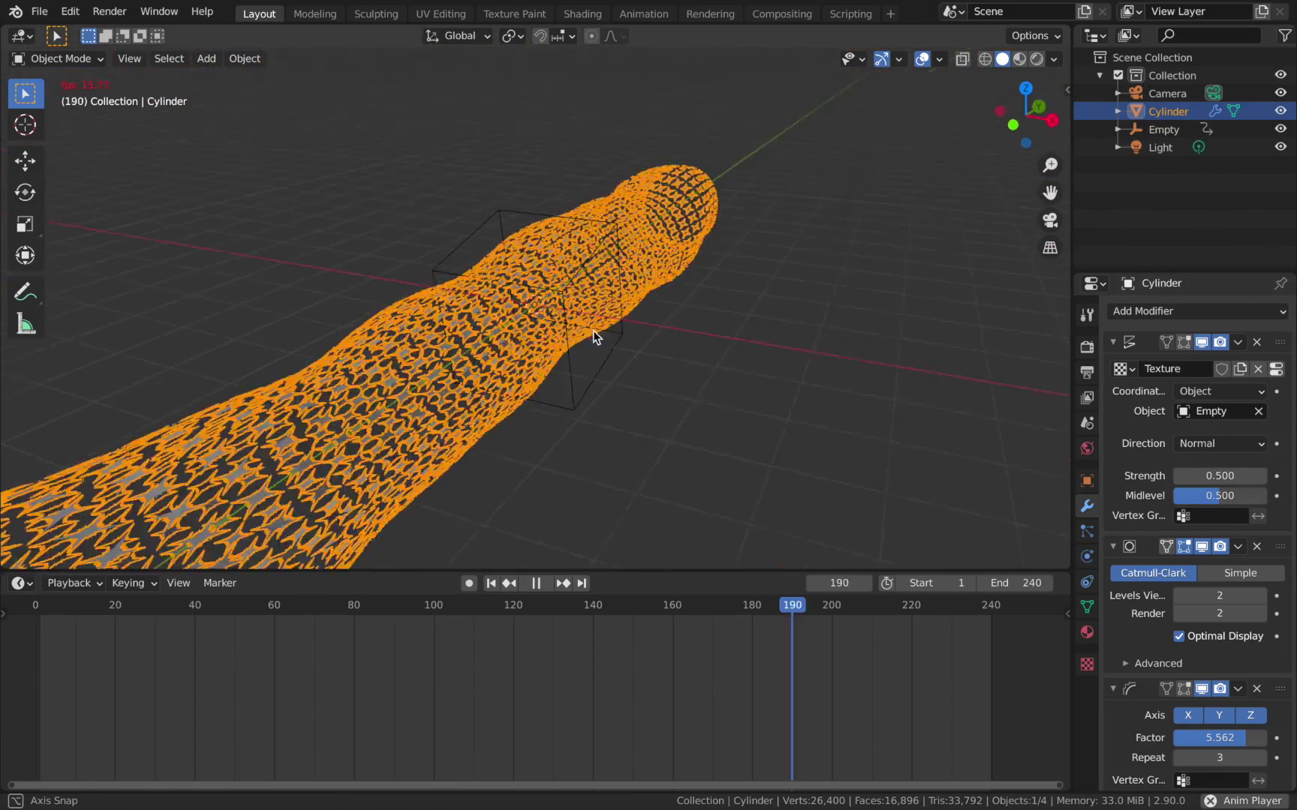
middle_drag(593, 331, 649, 277)
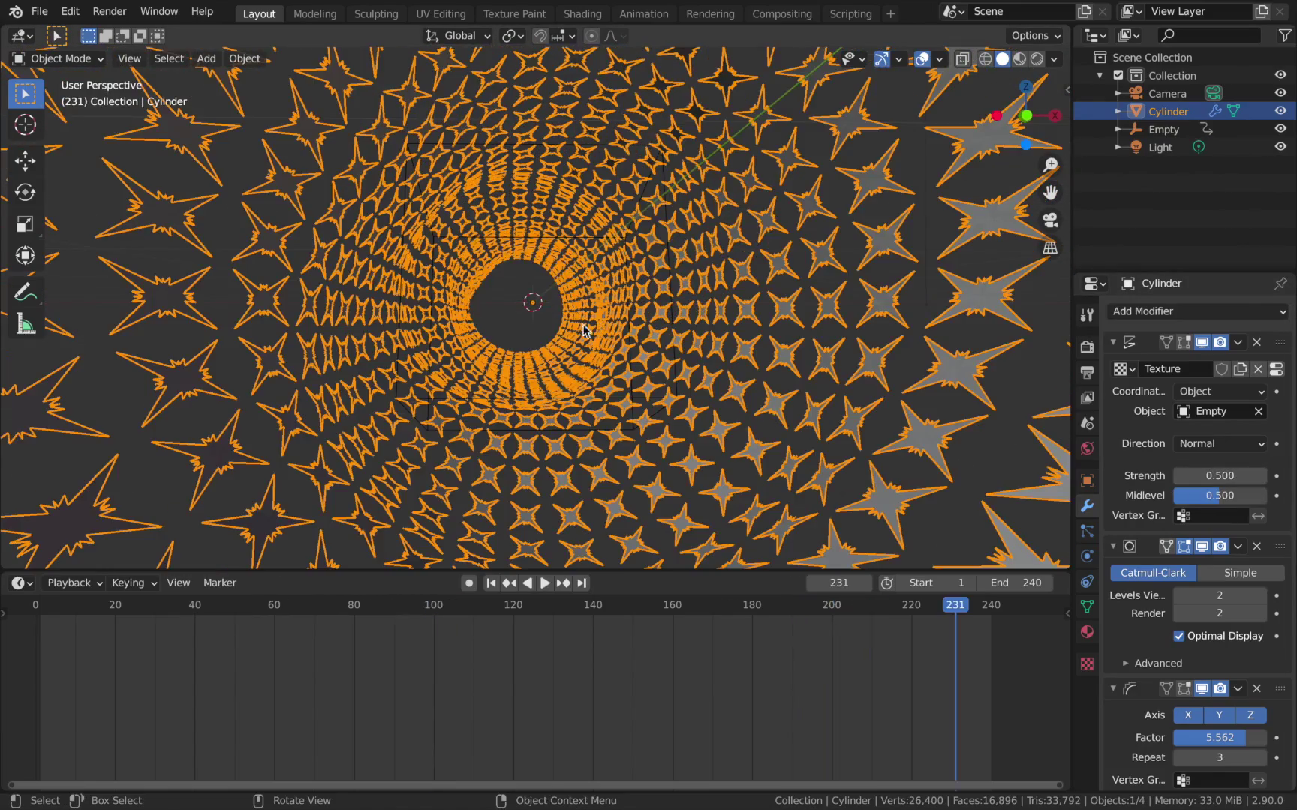
Scale the cube empty up uniformly to about 1.9 and play the animation inside the tunnel
click(1165, 130)
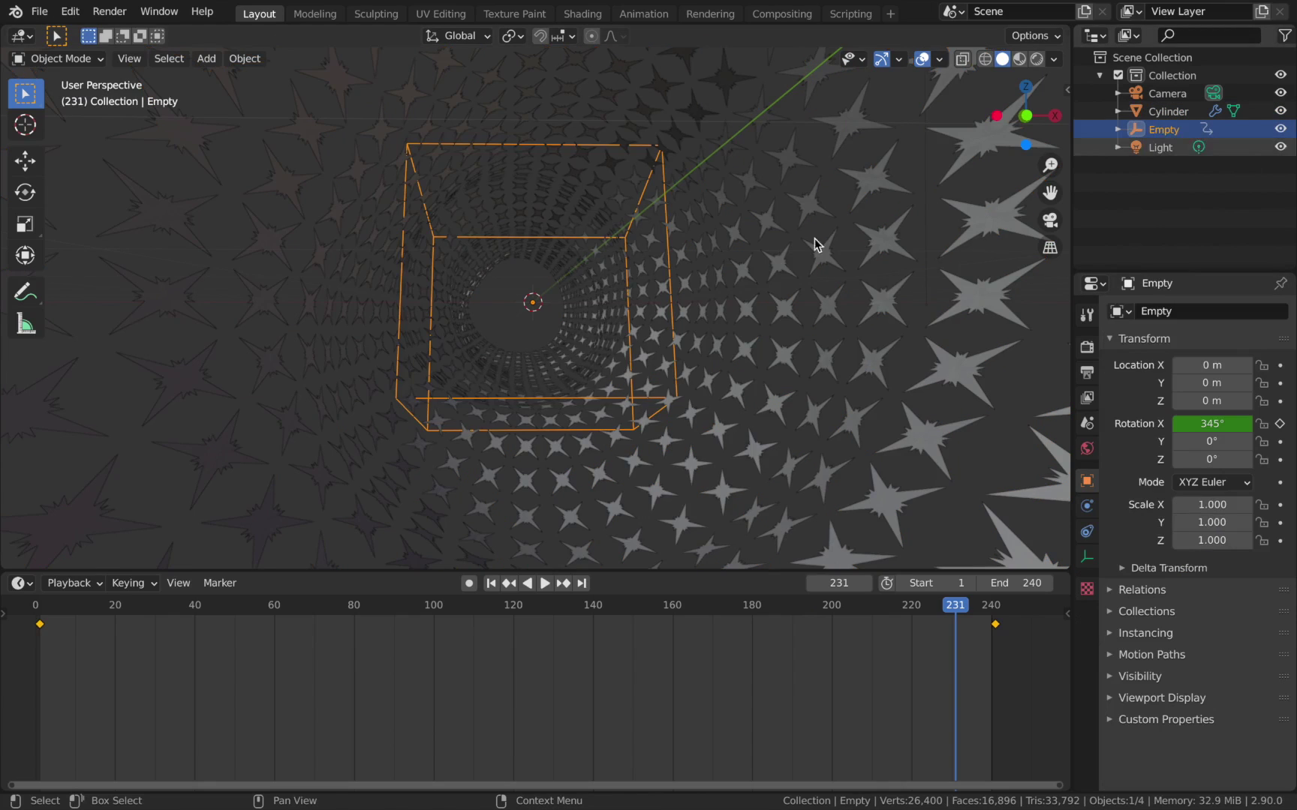
key(s)
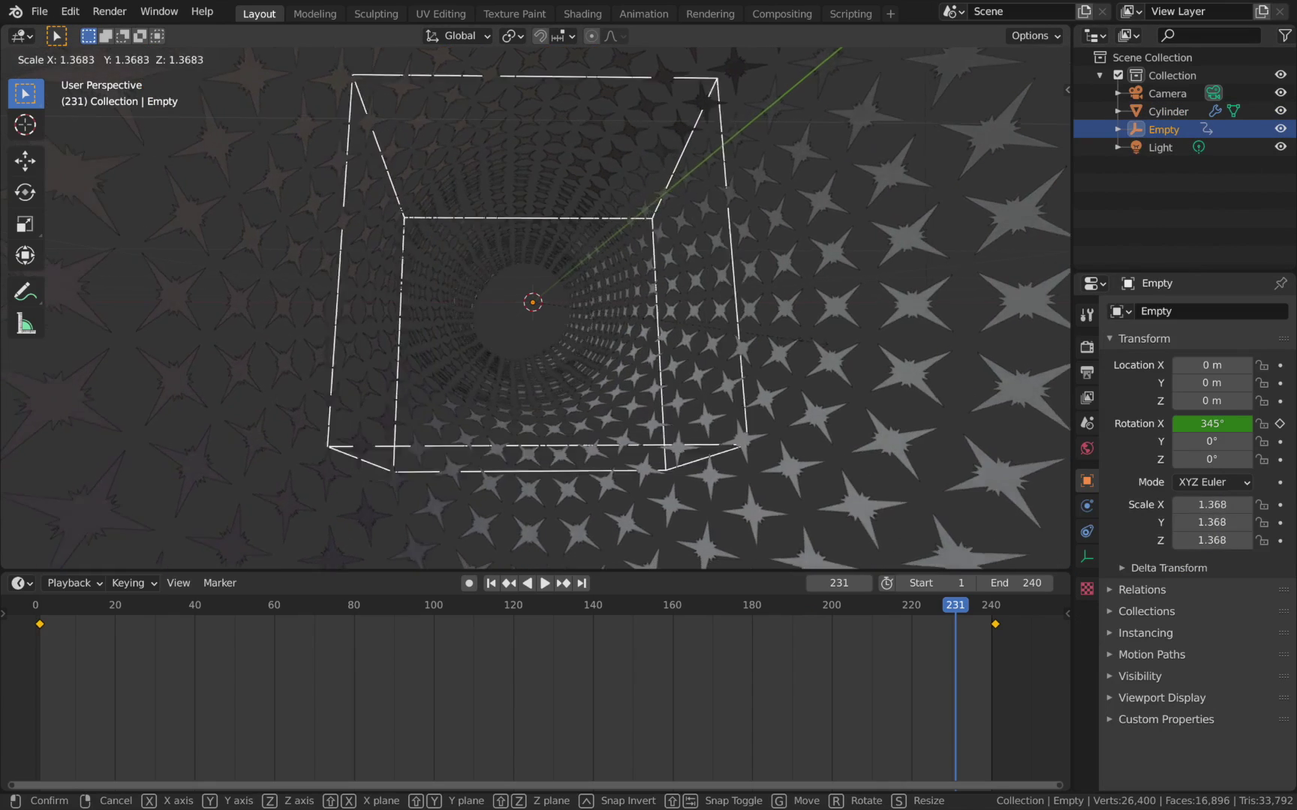
click(902, 362)
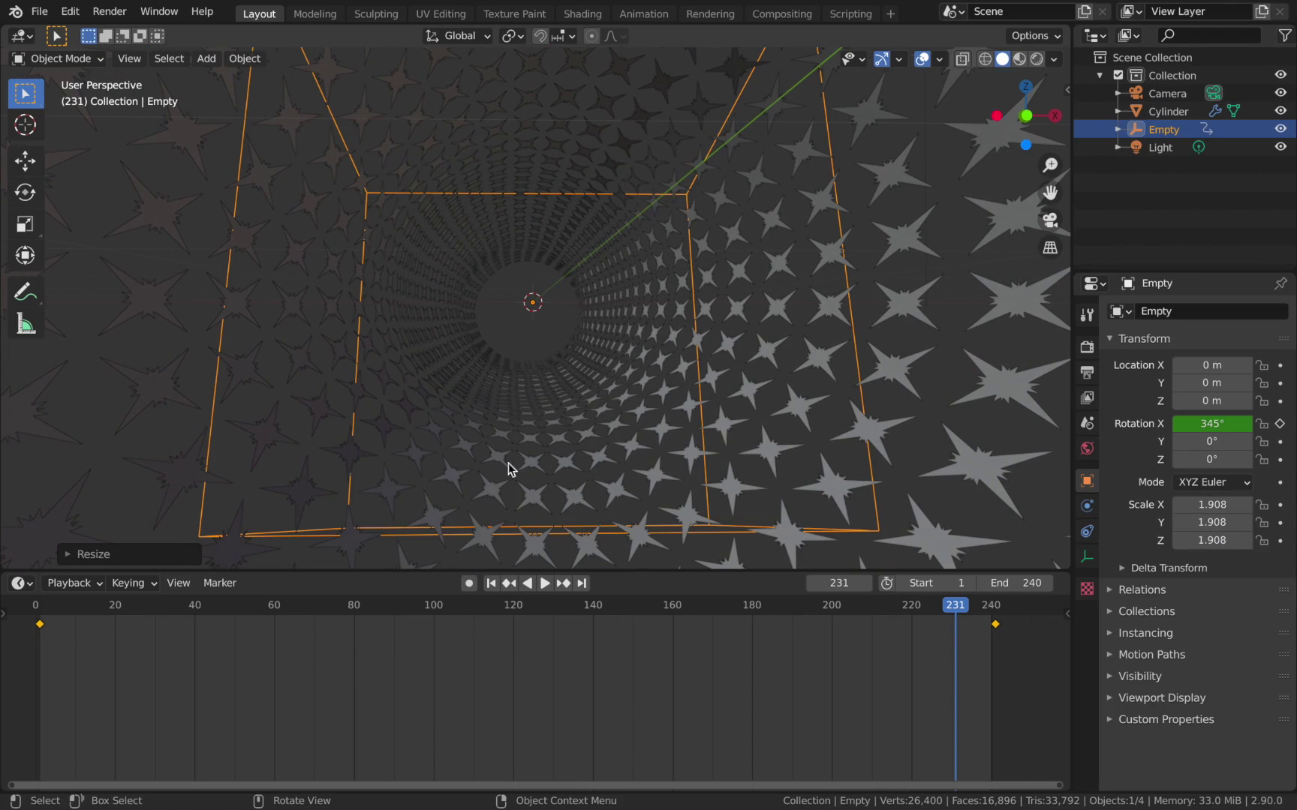
key(space)
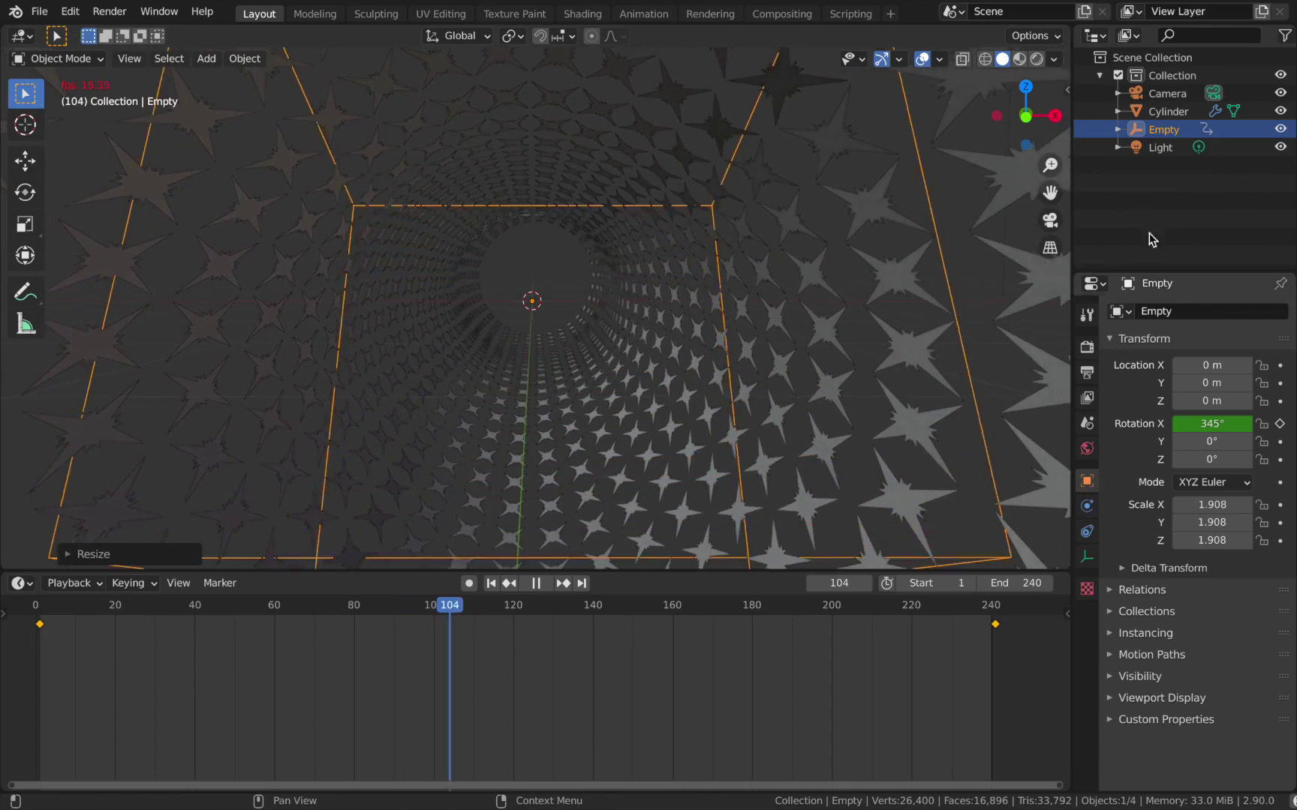
Set the size of the cylinder's Clouds displacement texture to 1.00
click(1168, 111)
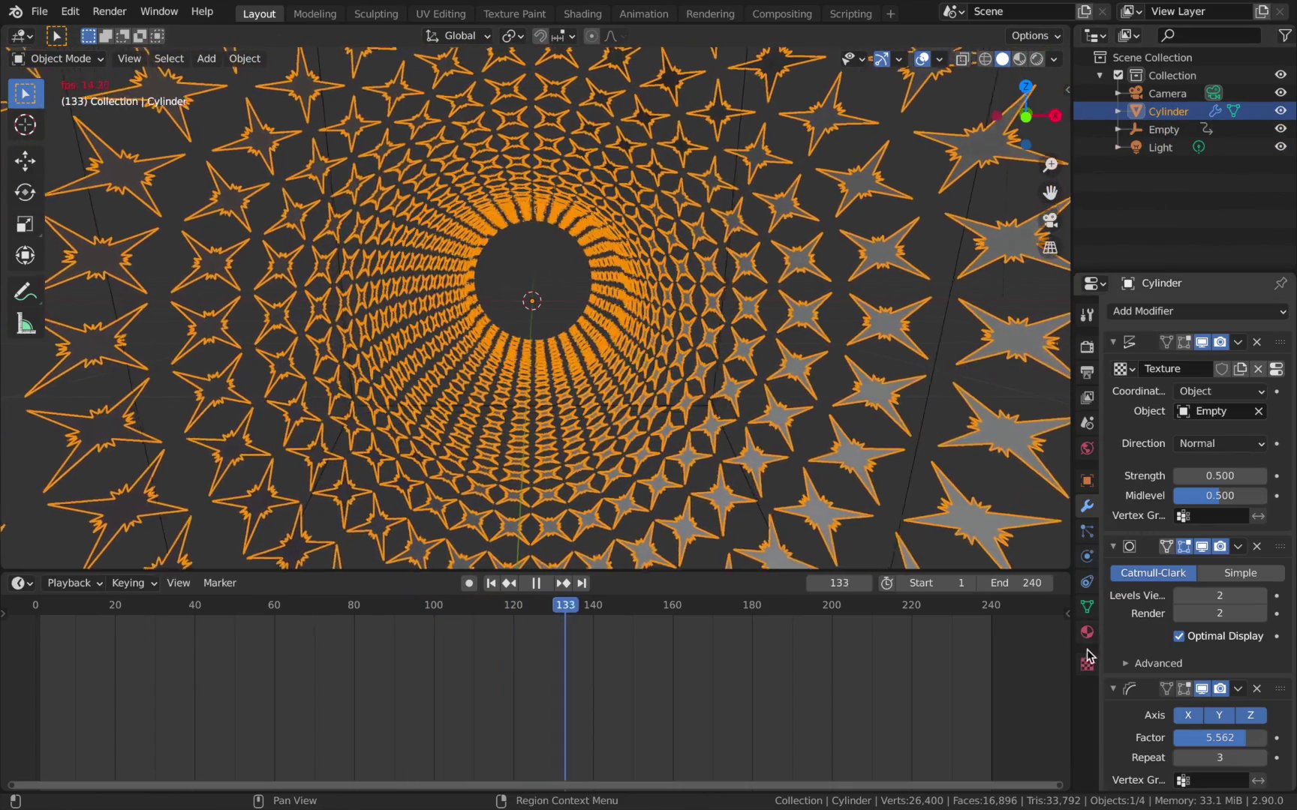
click(1088, 662)
drag(1186, 699, 1155, 683)
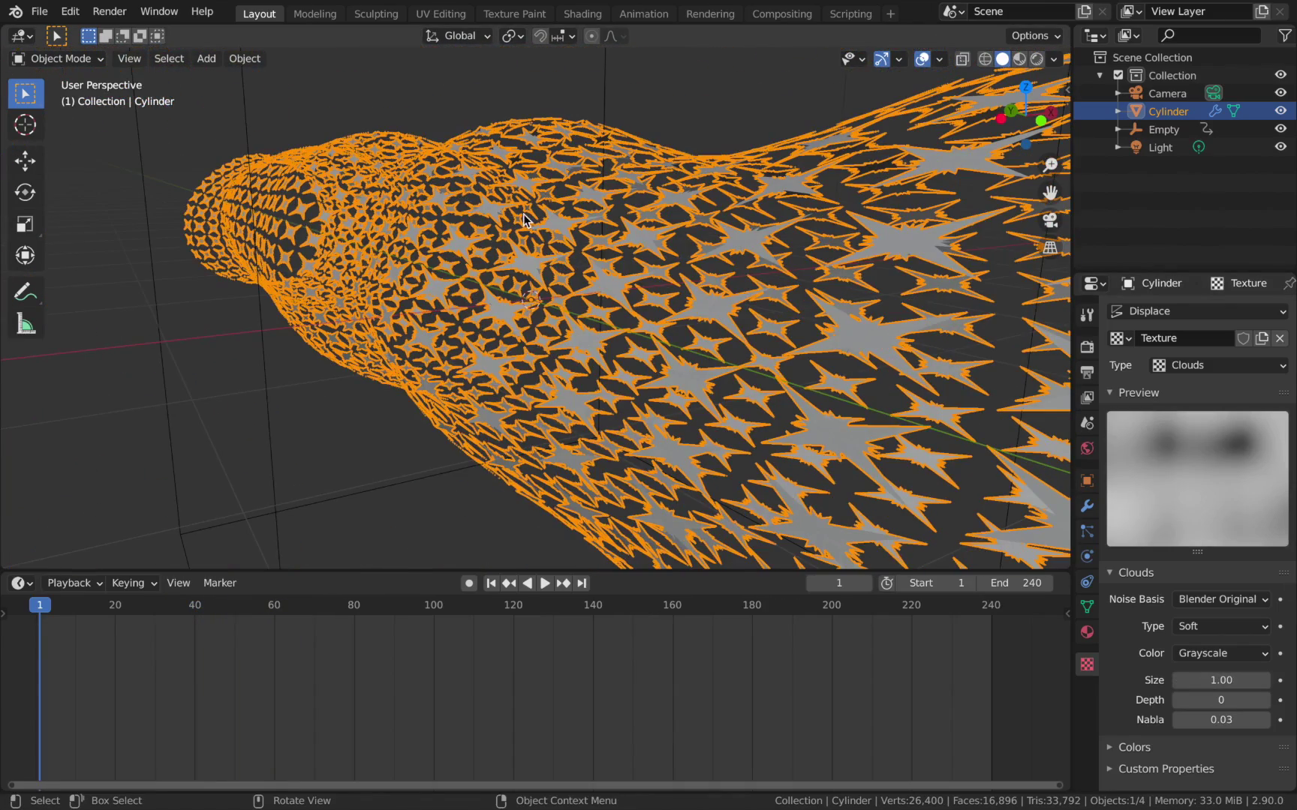
scroll(523, 214, down, 2)
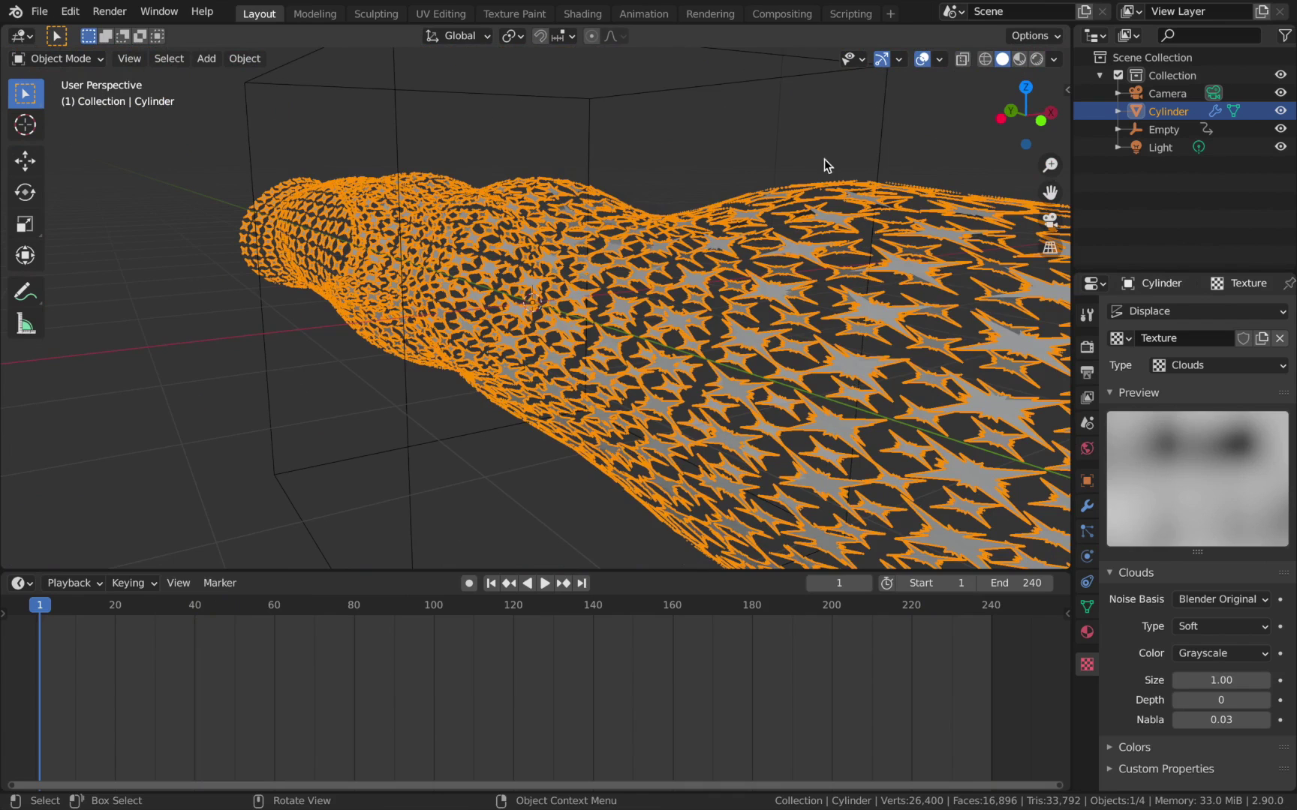
Duplicate the cylinder and start moving the copy along the Y axis
key(alt+a)
scroll(824, 159, down, 6)
middle_drag(466, 368, 596, 371)
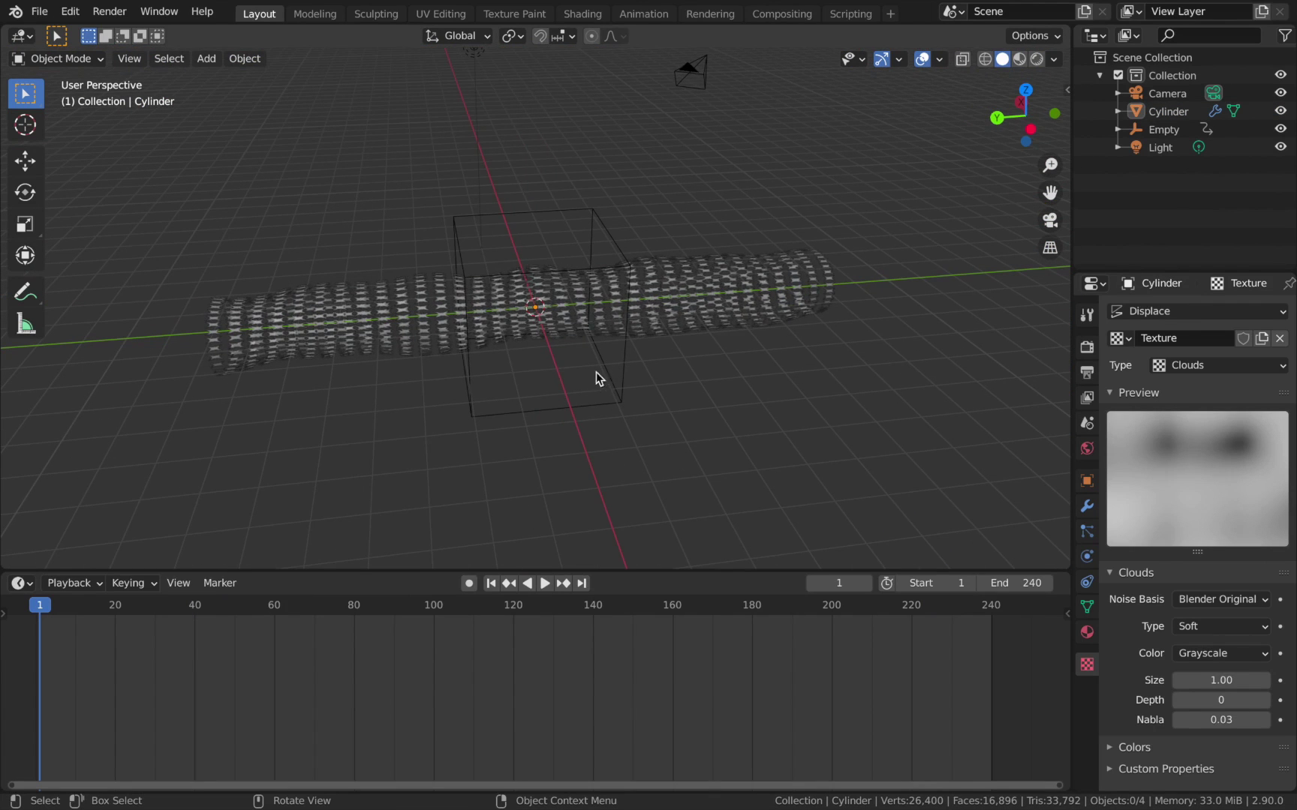
click(657, 323)
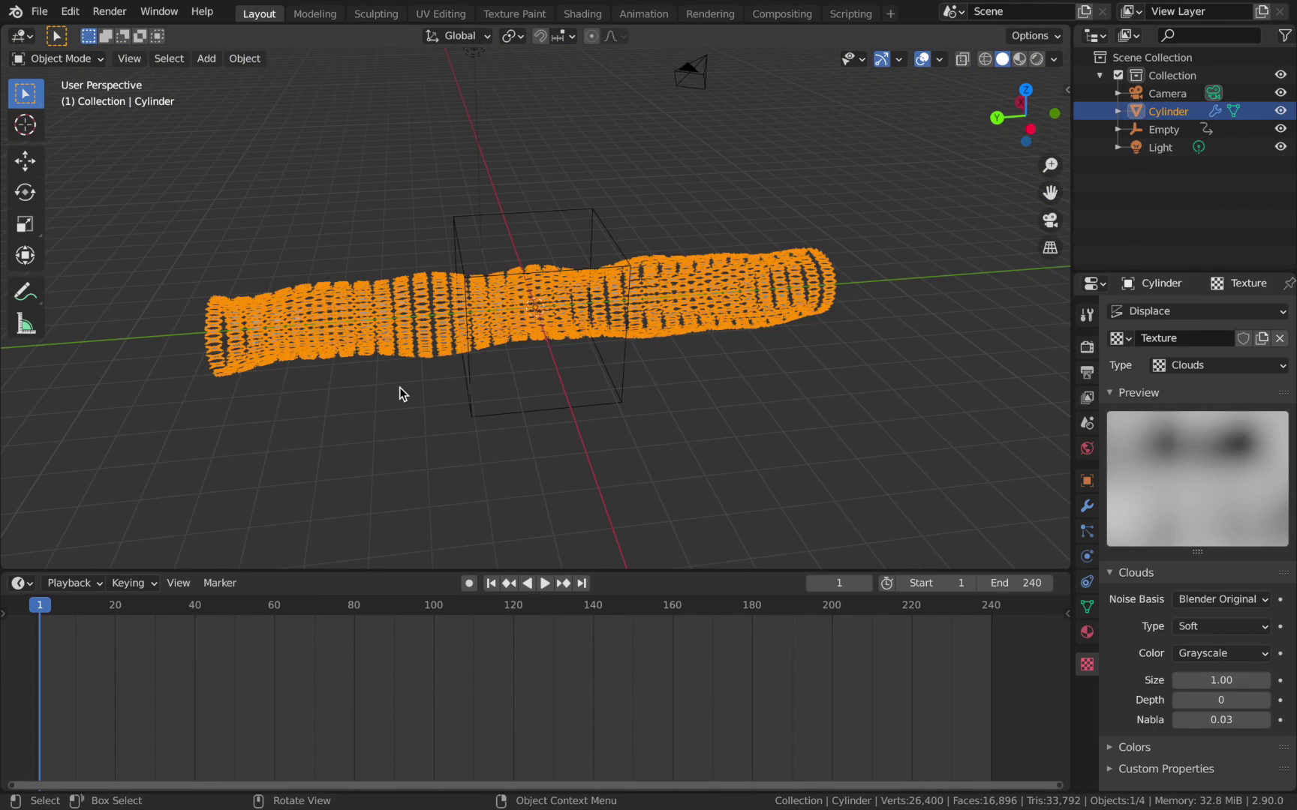
key(shift+d)
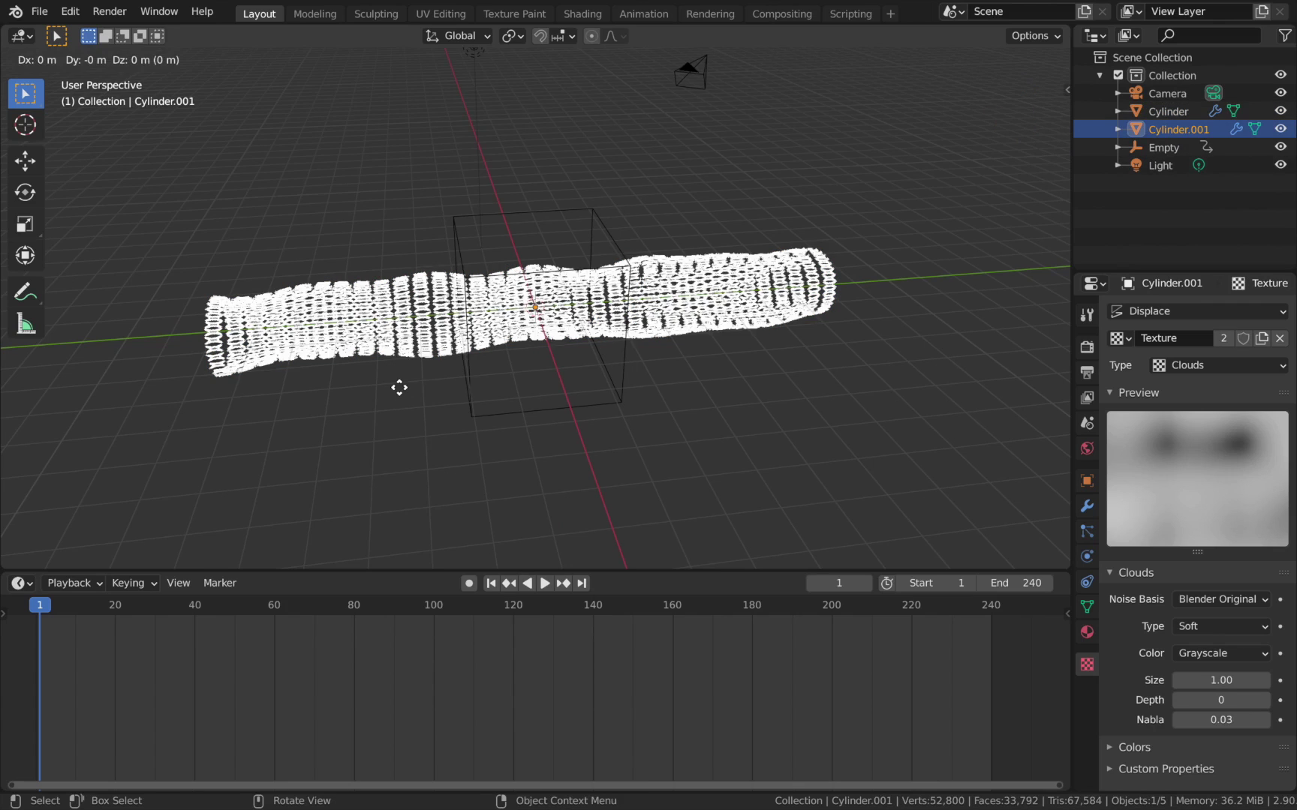
key(y)
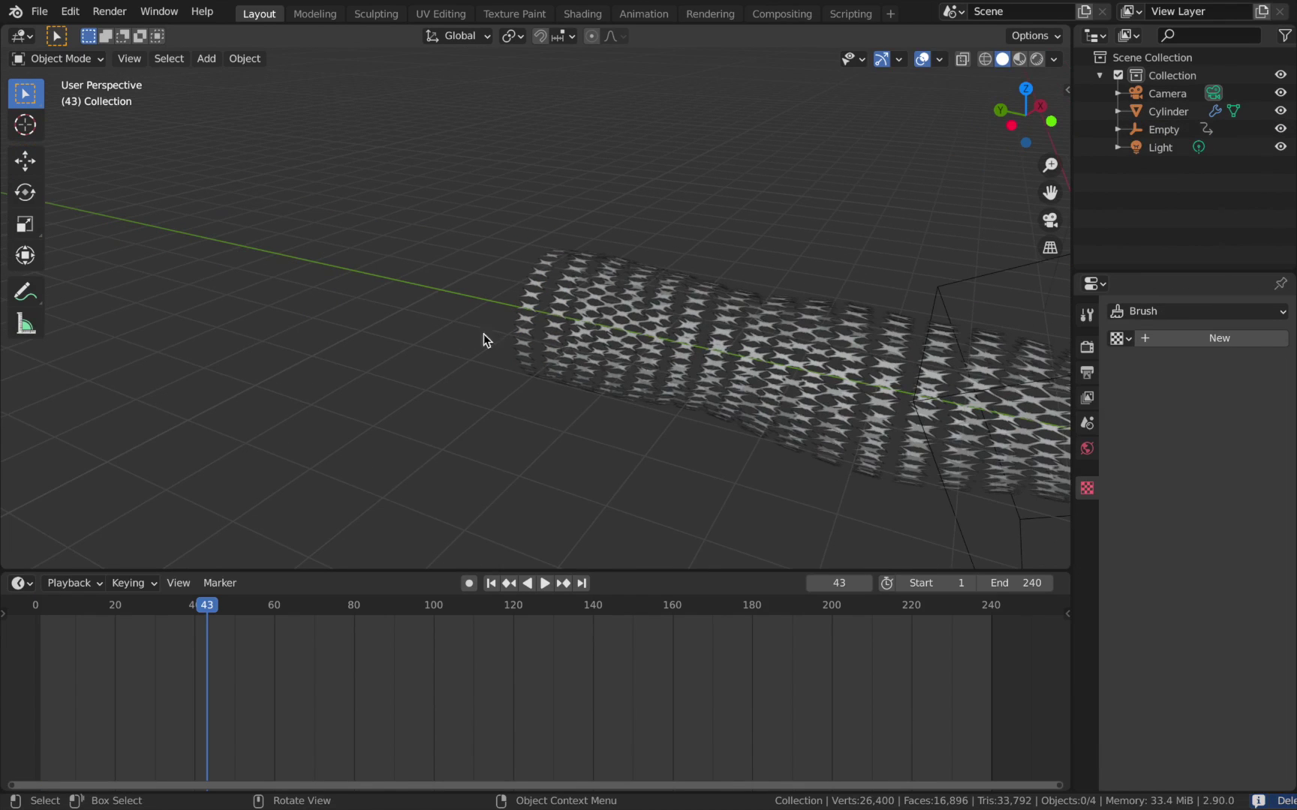
click(621, 341)
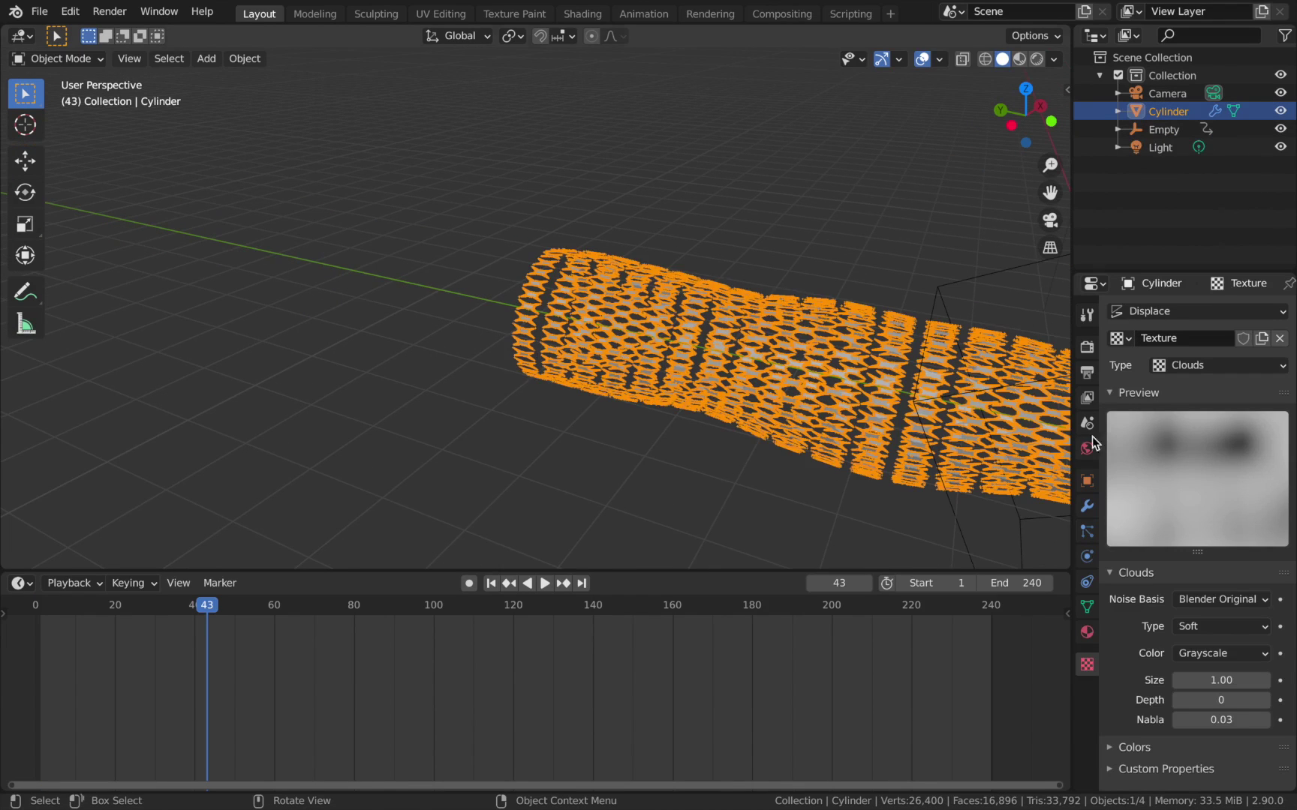
click(93, 373)
scroll(497, 368, down, 3)
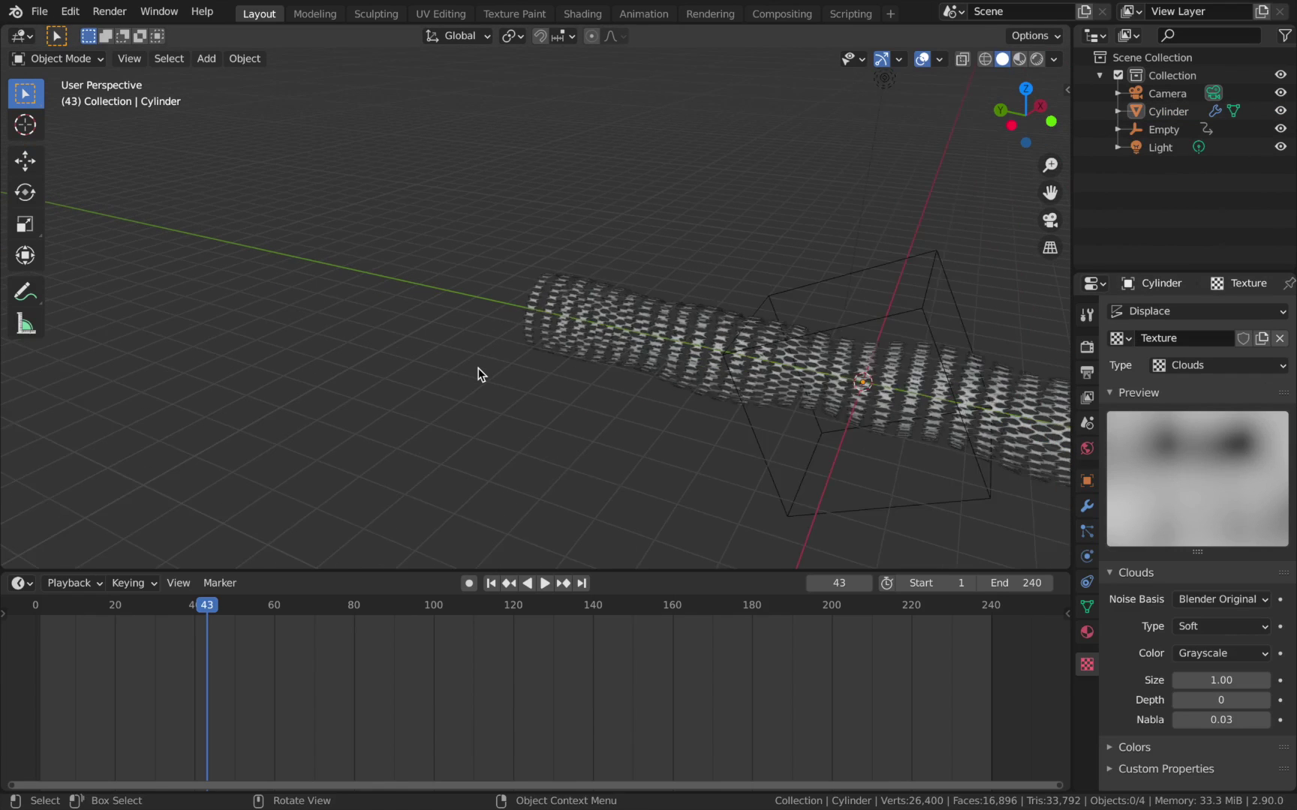
scroll(478, 367, down, 2)
scroll(478, 367, down, 3)
scroll(682, 414, up, 4)
scroll(606, 411, down, 2)
Move all of the cylinder's geometry -8 m along the Y axis in Edit Mode
click(595, 312)
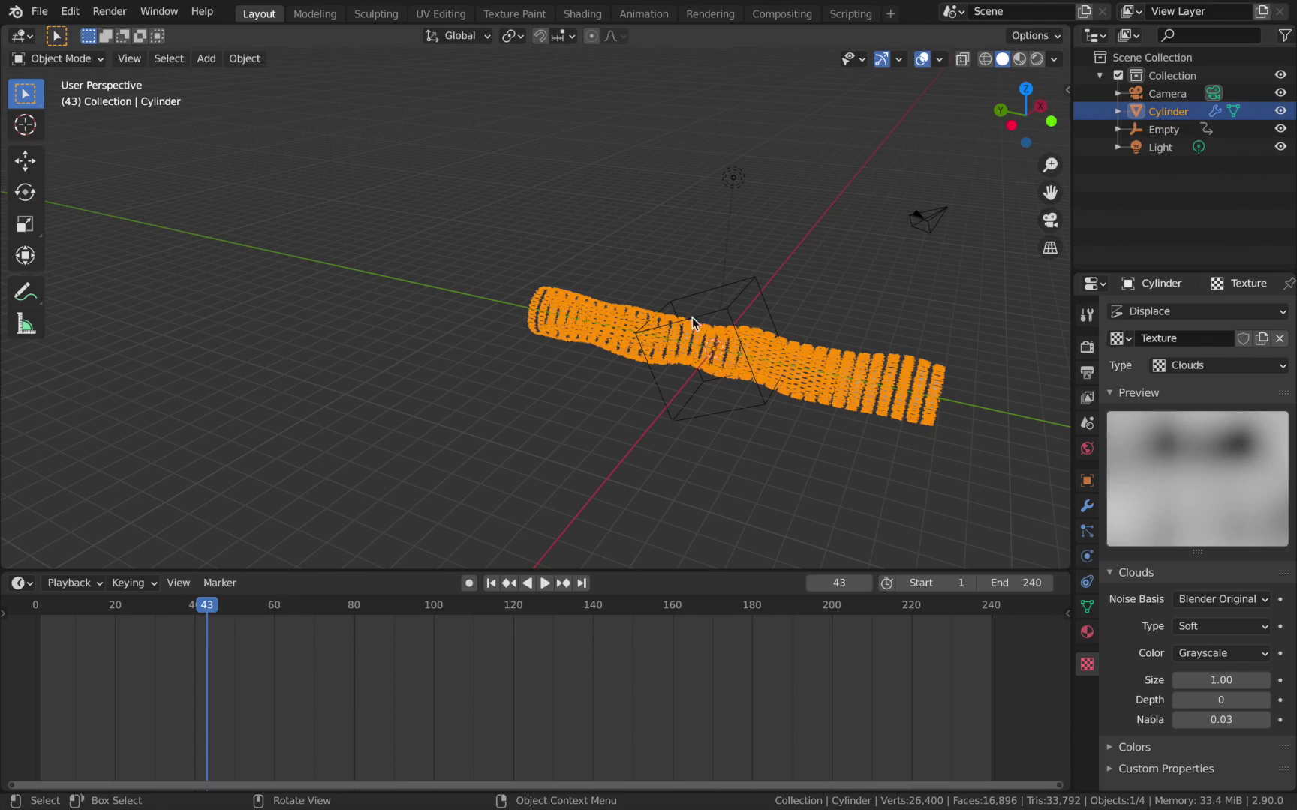
key(Tab)
key(Tab)
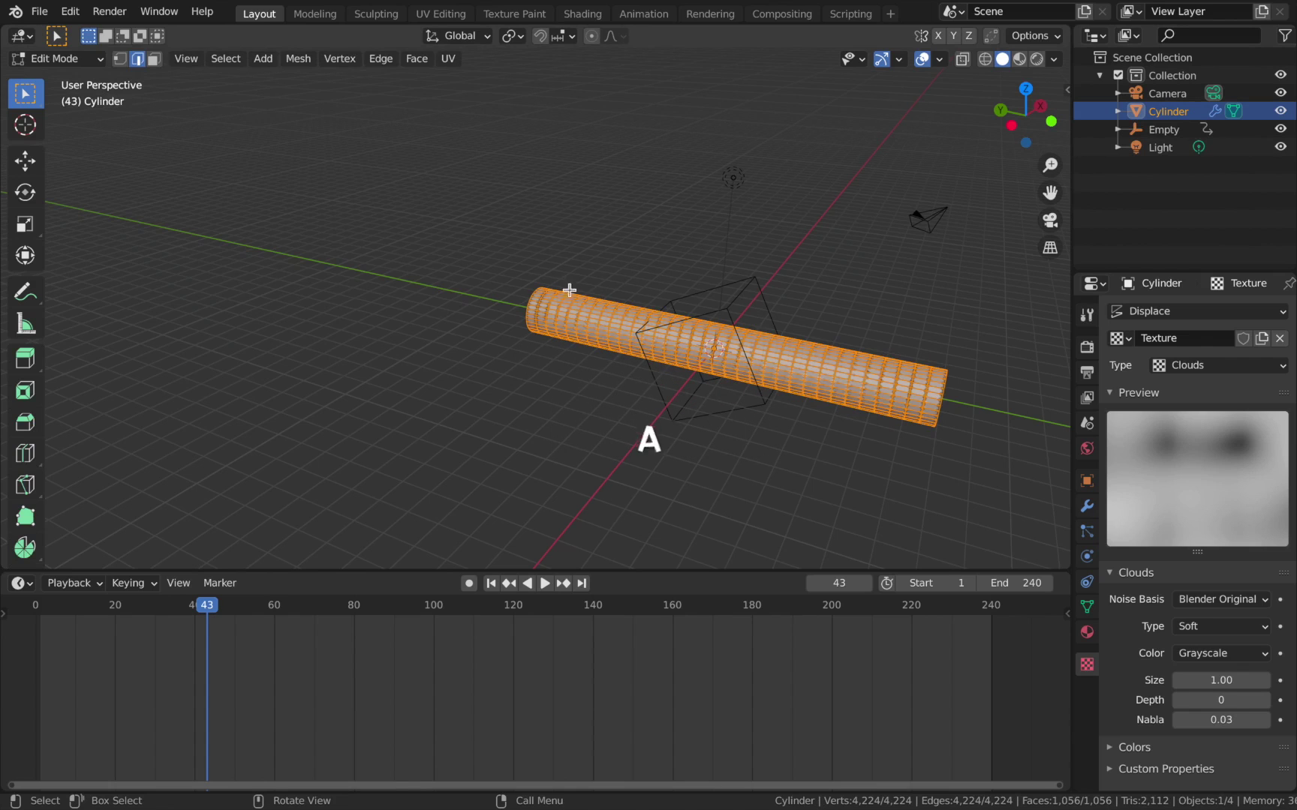
scroll(593, 358, down, 2)
scroll(623, 357, up, 2)
key(g)
key(y)
key(minus)
key(8)
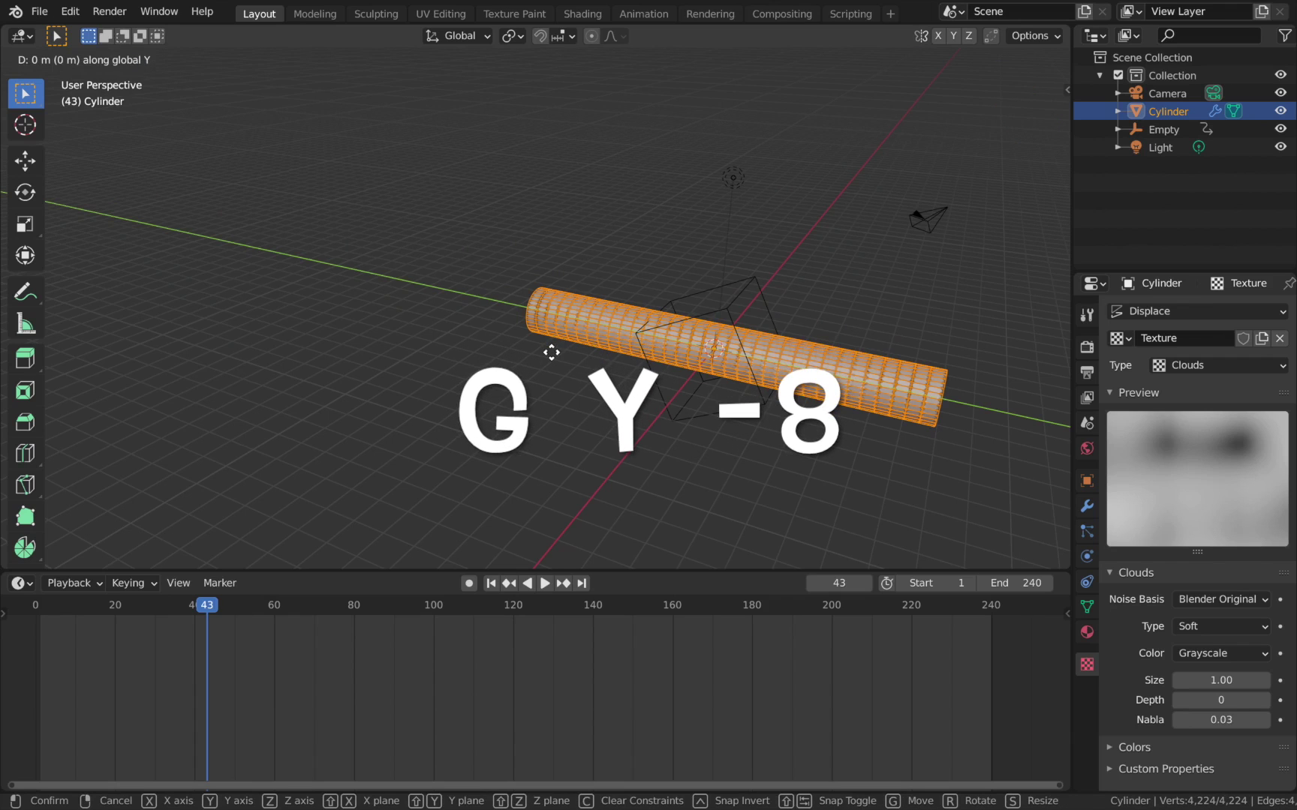
click(550, 350)
Inspect where the cylinder's end sits at the world origin and return to Object Mode
middle_drag(550, 350, 665, 191)
middle_drag(665, 191, 683, 187)
click(572, 305)
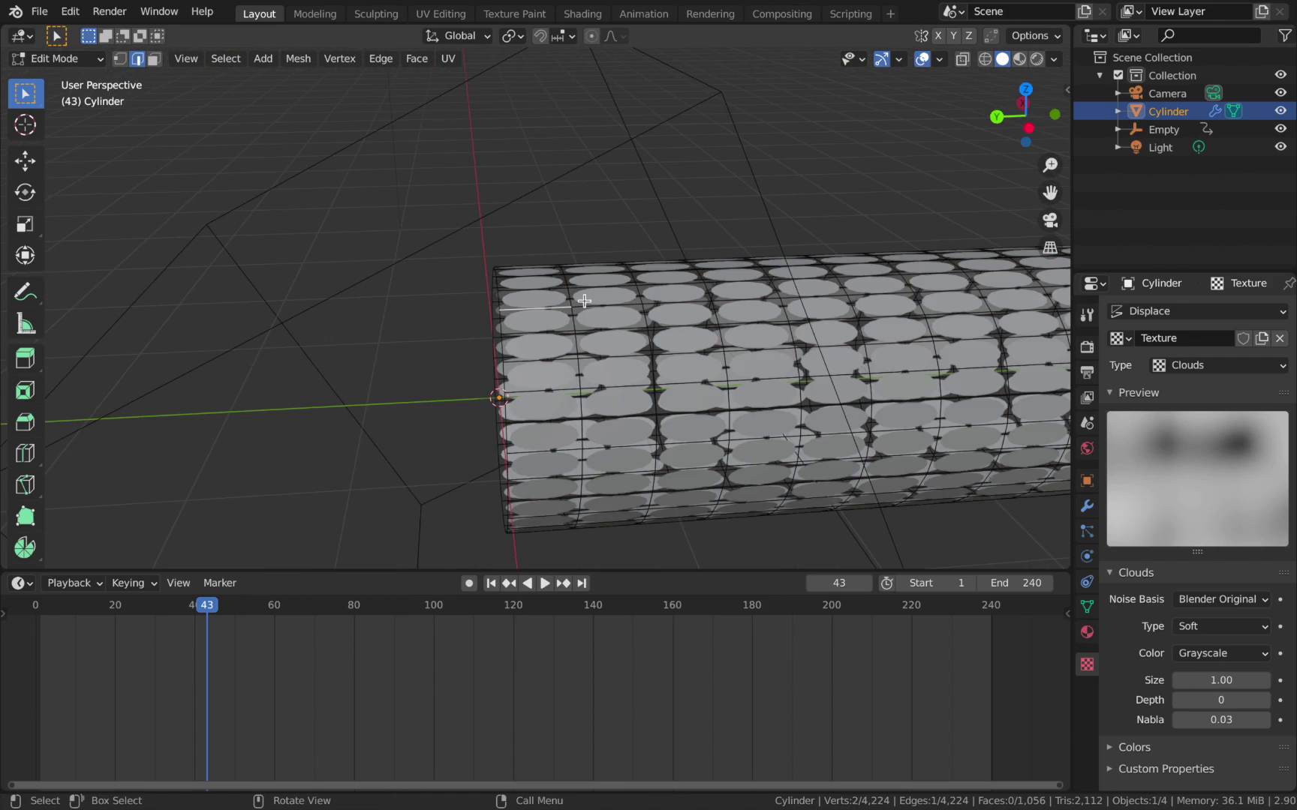
scroll(499, 430, up, 3)
scroll(492, 431, down, 1)
scroll(485, 439, down, 2)
scroll(486, 440, up, 2)
scroll(486, 447, down, 3)
middle_drag(478, 443, 652, 408)
key(Tab)
middle_drag(504, 346, 482, 361)
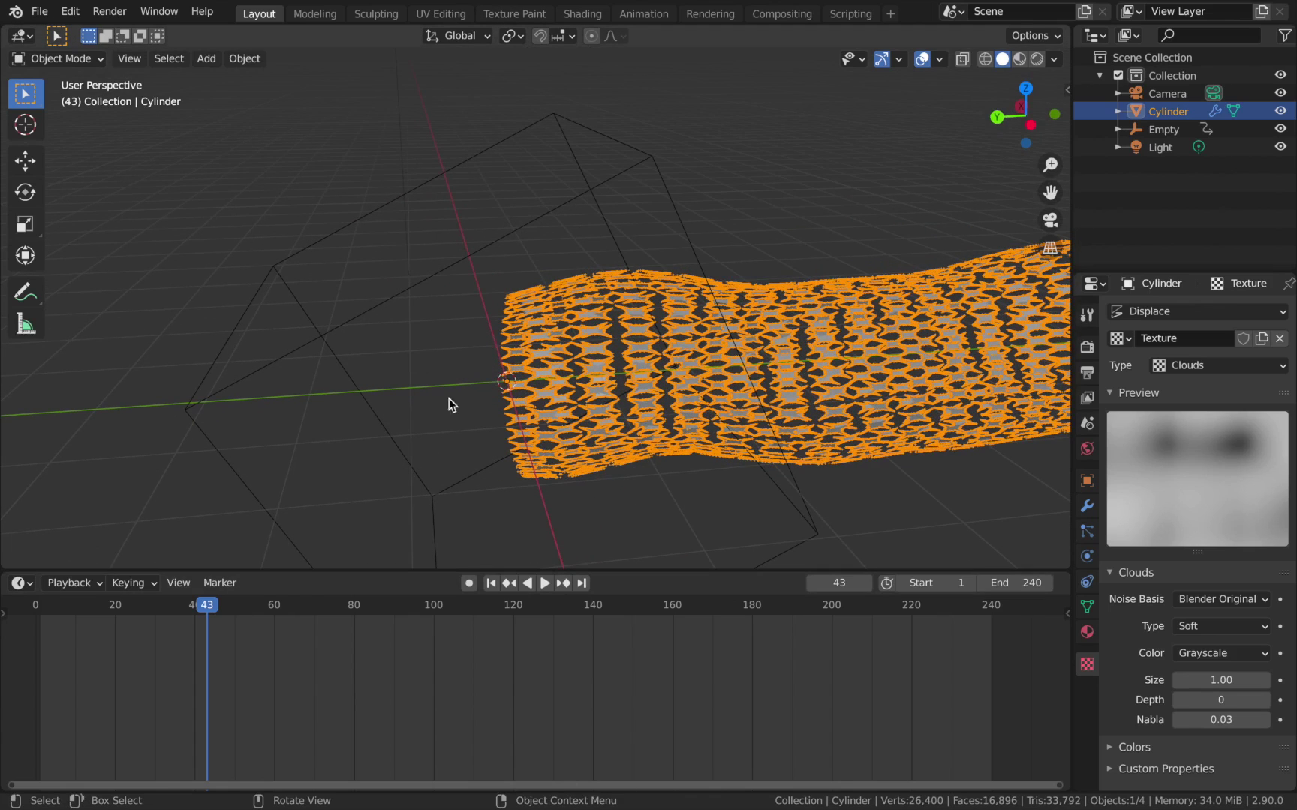
Add a Mirror modifier to the cylinder and set it to mirror across Y only instead of X
scroll(511, 426, down, 3)
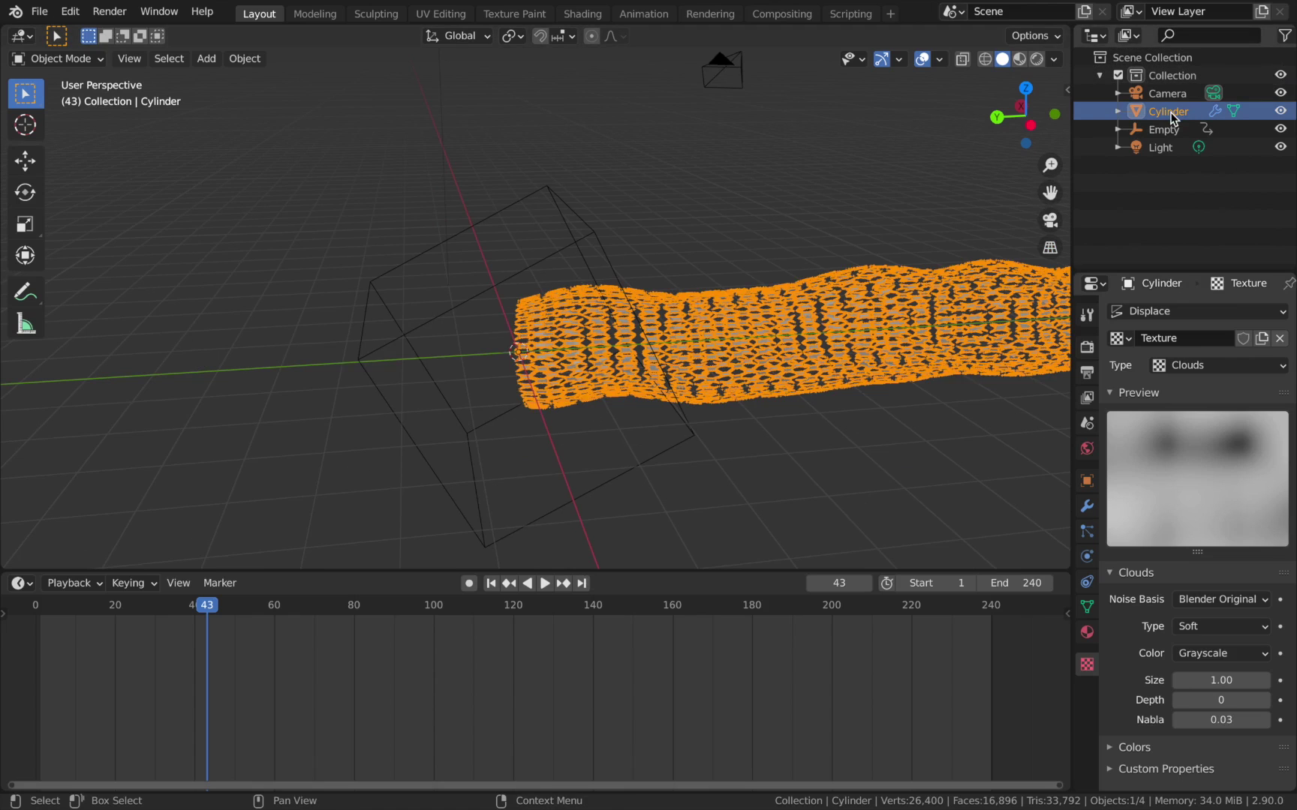
click(1086, 513)
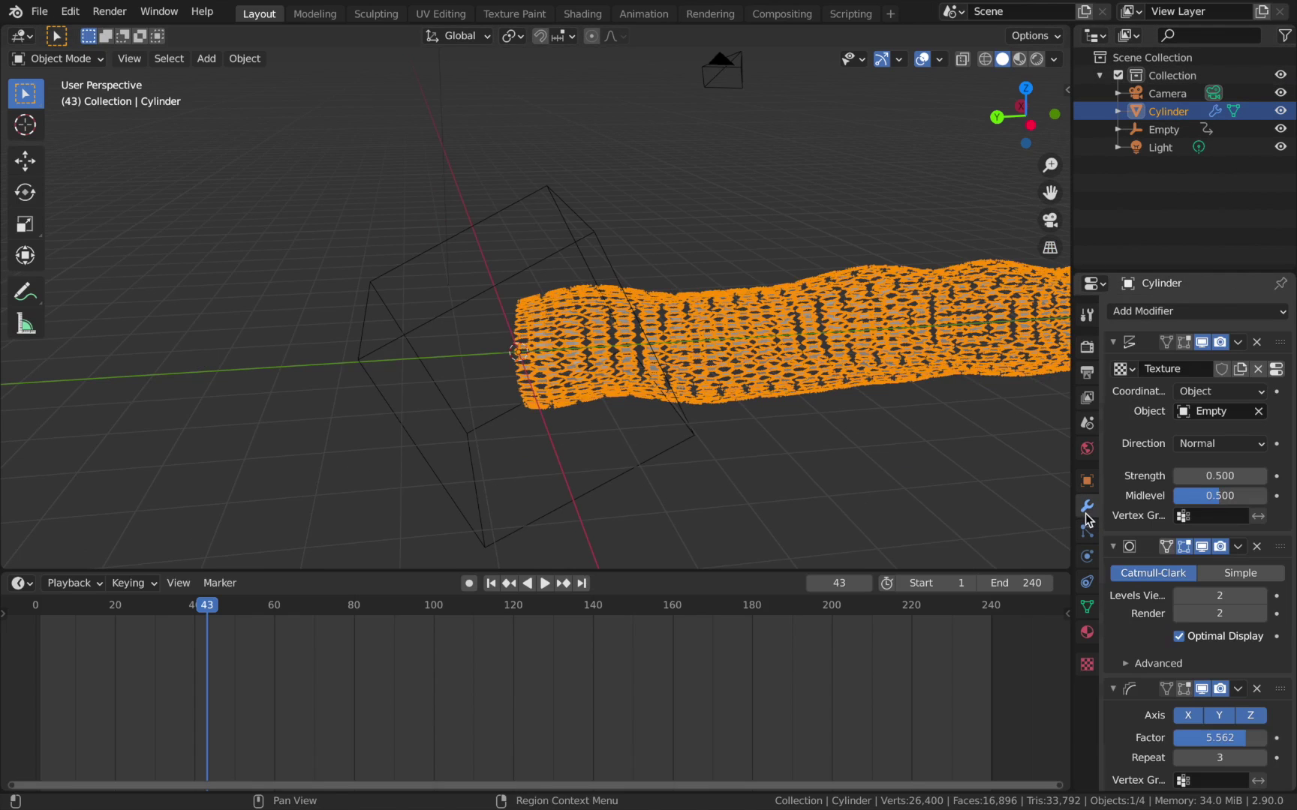
click(1155, 312)
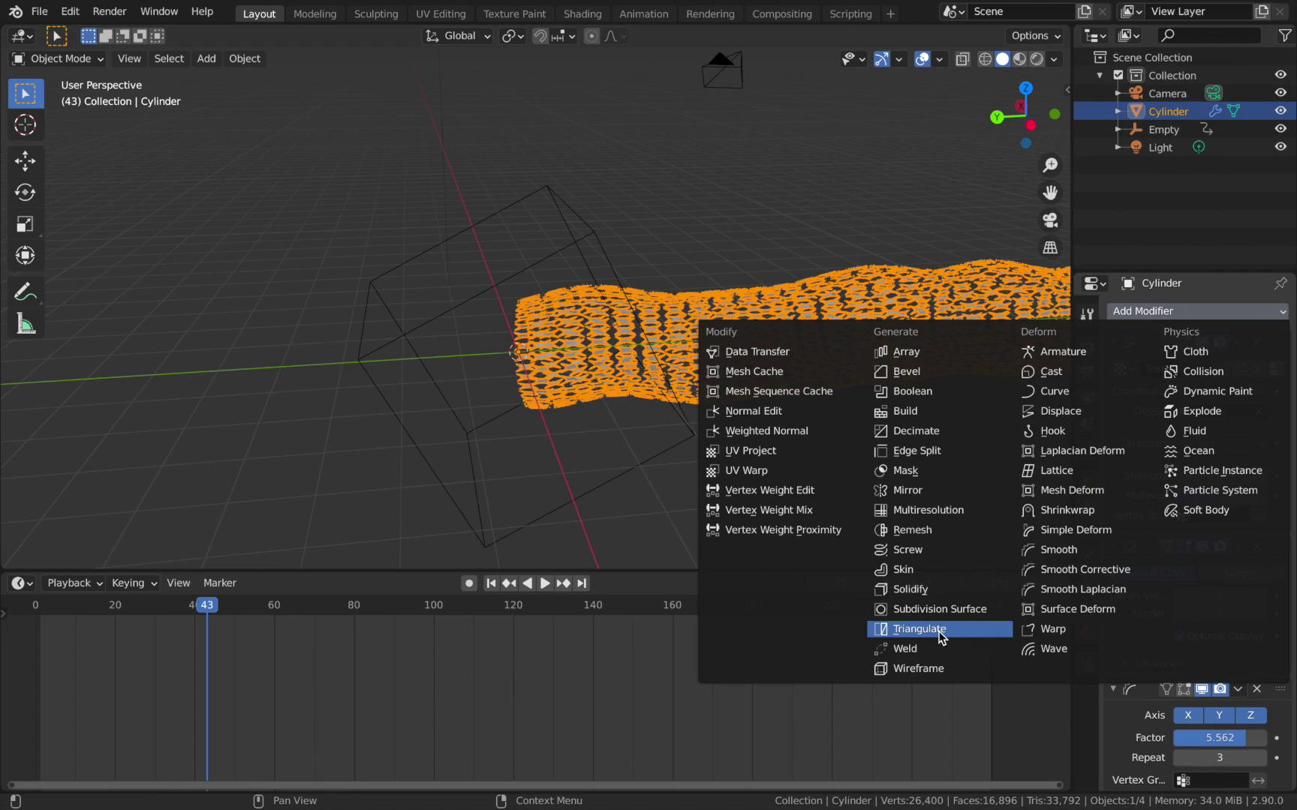
click(909, 490)
scroll(770, 484, down, 3)
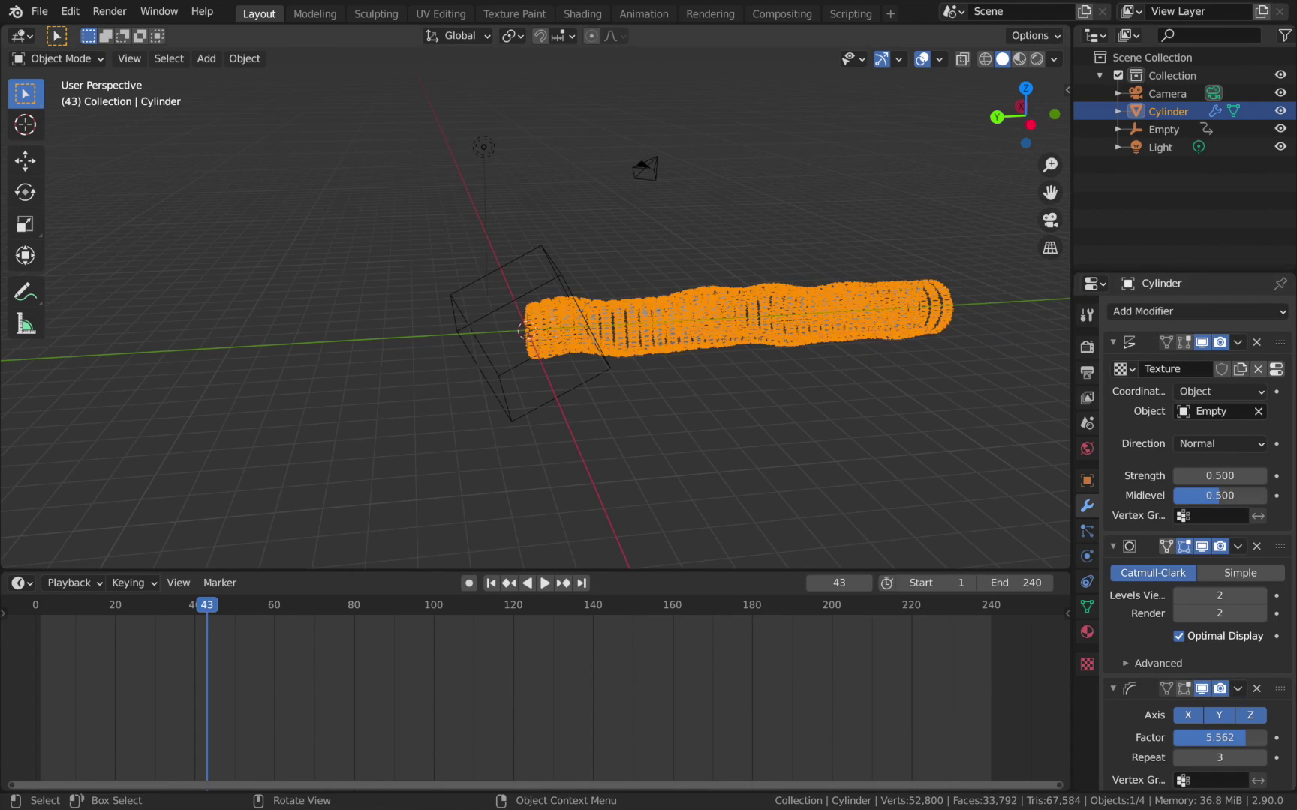
scroll(1212, 547, down, 5)
scroll(1204, 545, up, 3)
scroll(1198, 540, down, 3)
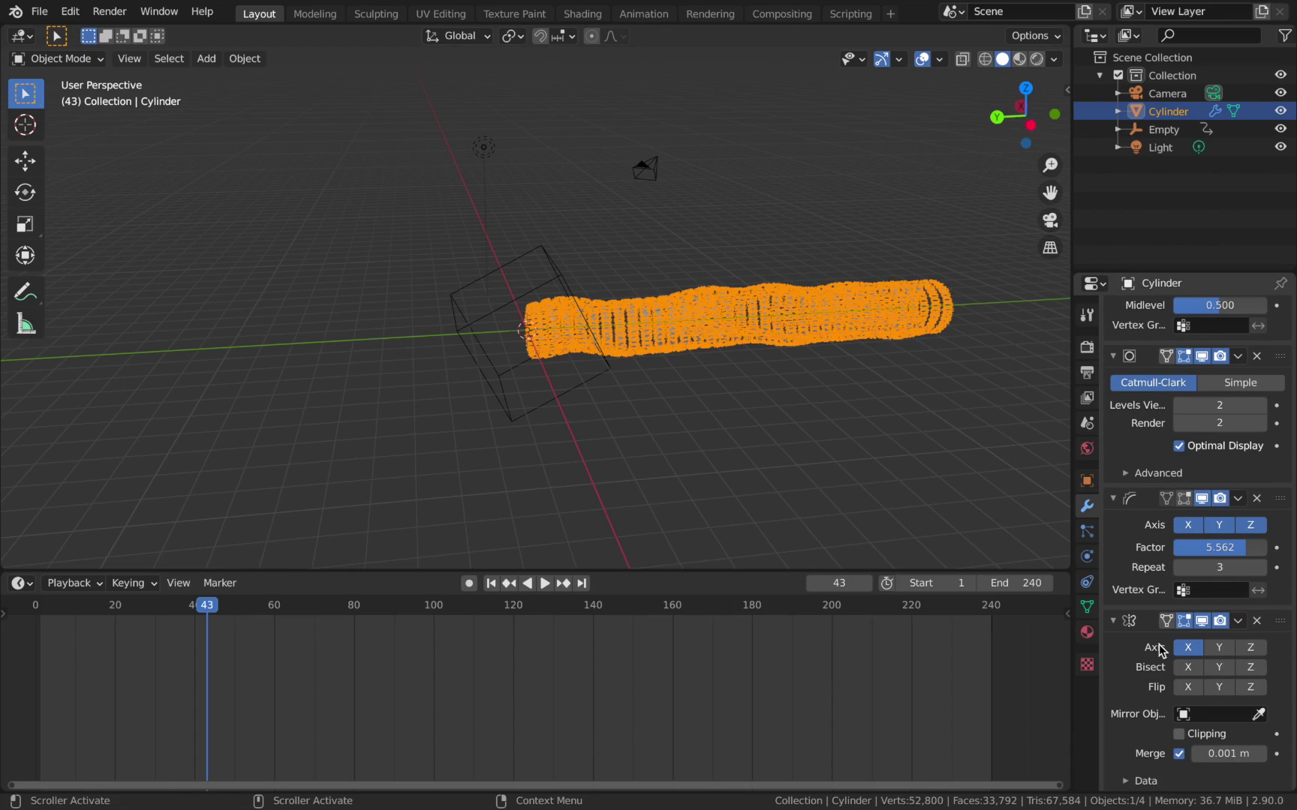
click(1184, 648)
click(1218, 648)
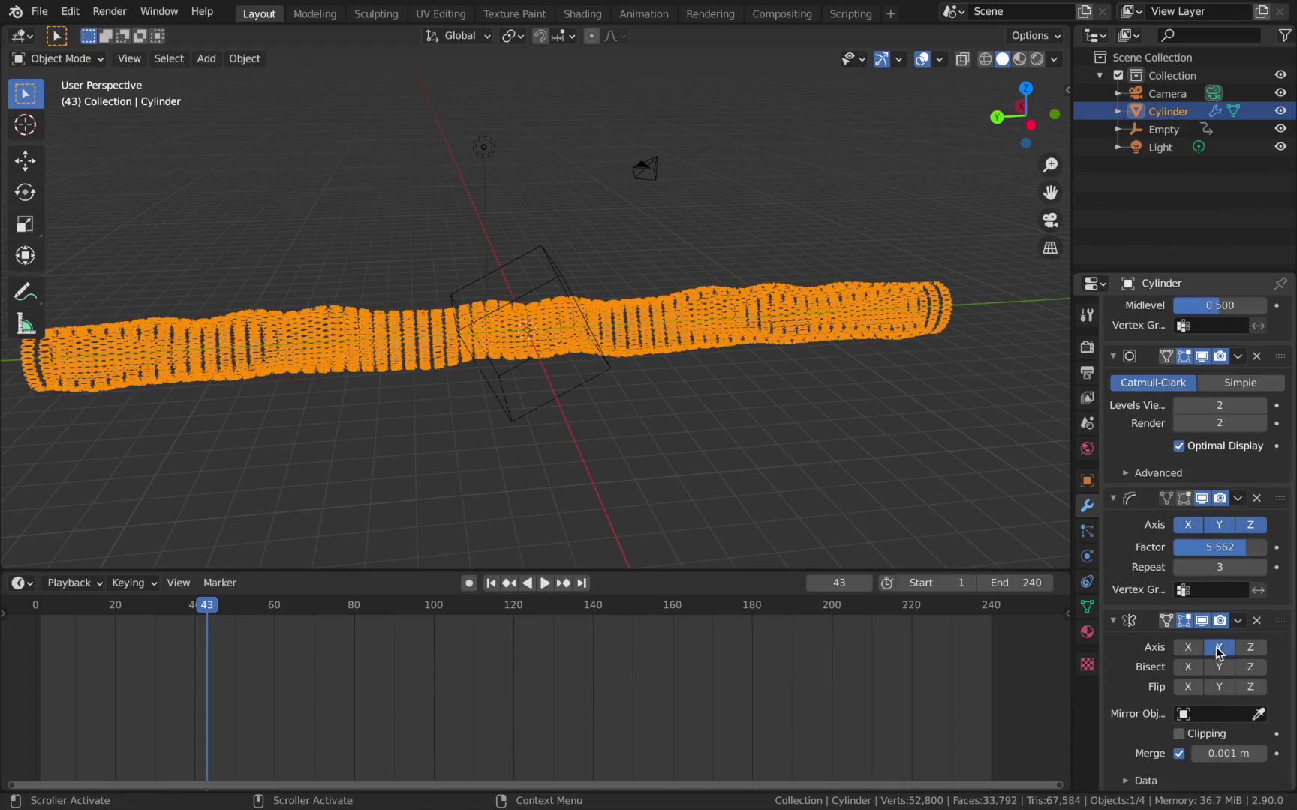
Play the animation and examine how the displacement moves along the mirrored tunnel
scroll(509, 375, up, 5)
scroll(531, 405, down, 5)
key(space)
scroll(548, 374, down, 3)
middle_drag(548, 375, 533, 384)
scroll(531, 398, up, 5)
scroll(519, 365, down, 5)
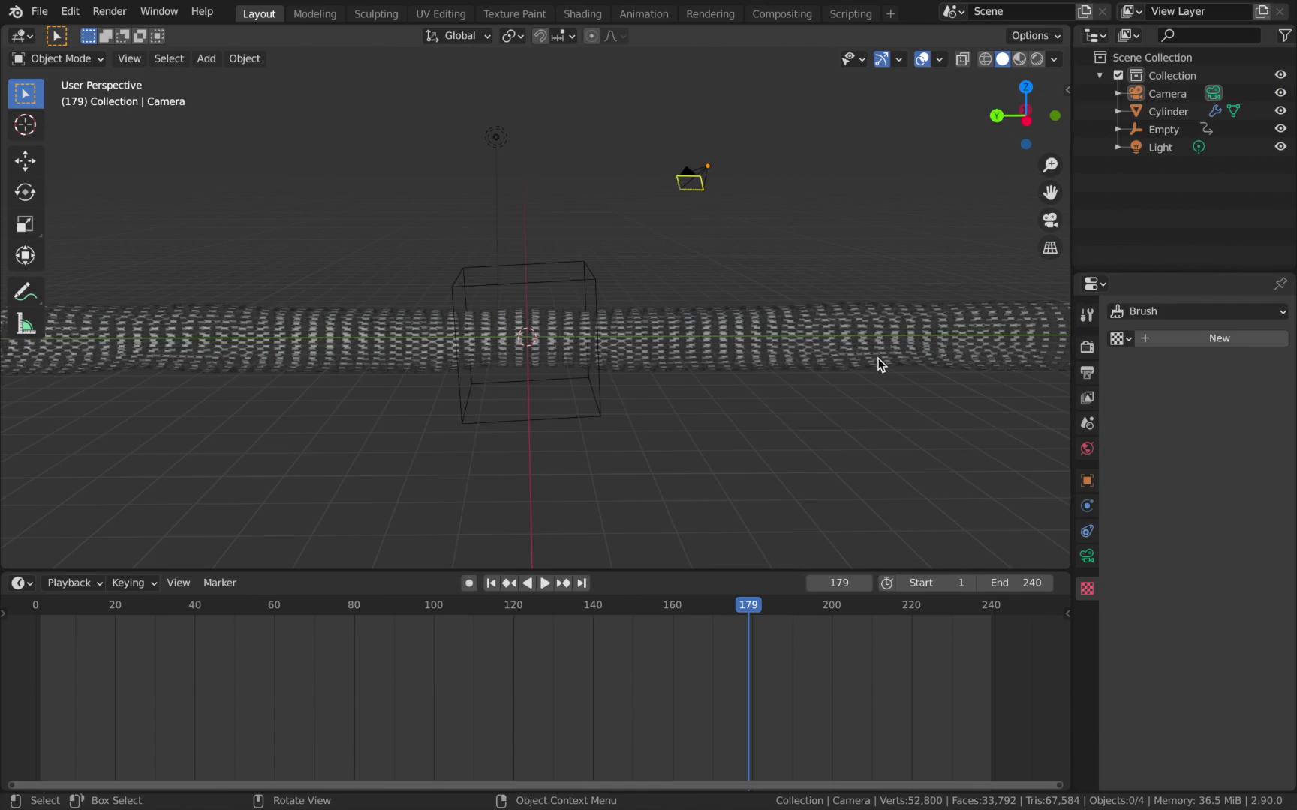
Return to frame 1 and move the cylinder into a new collection named tunnel
click(863, 362)
scroll(863, 365, down, 4)
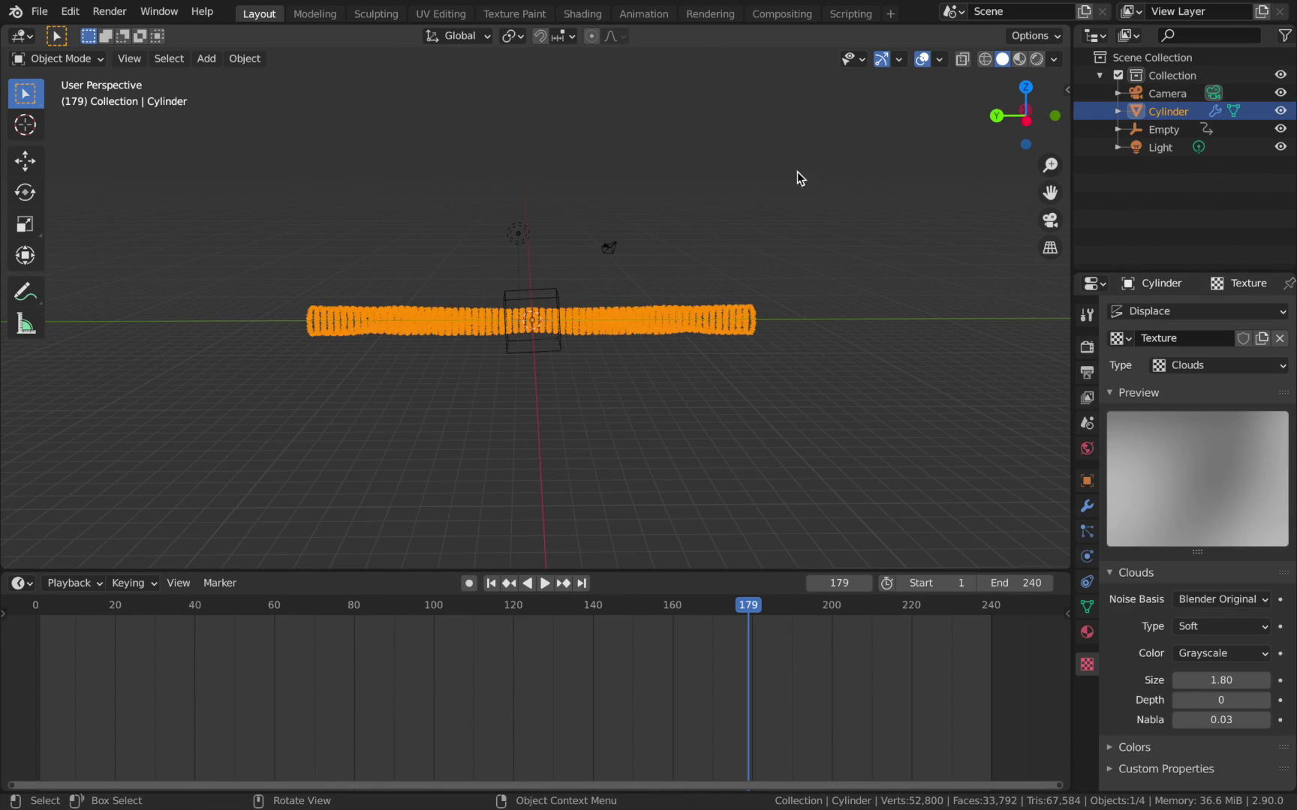
scroll(832, 190, up, 3)
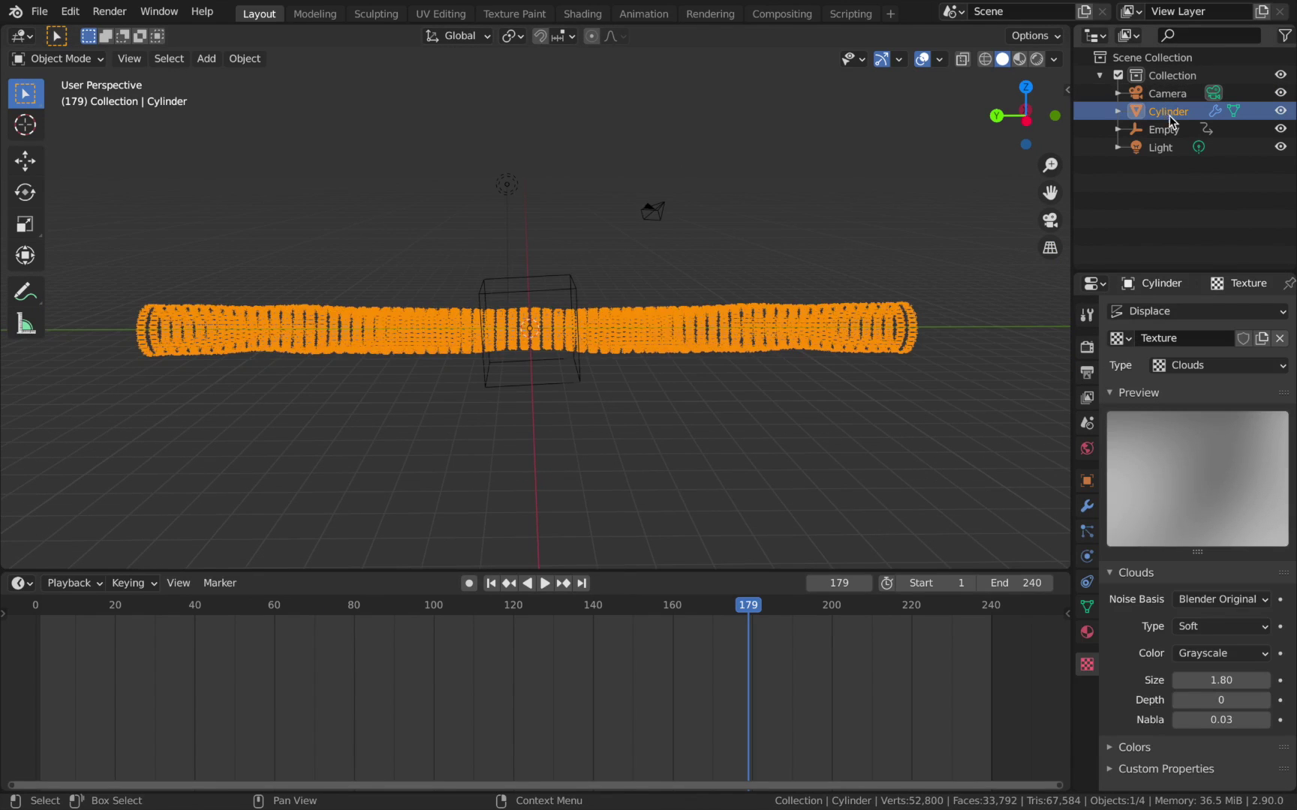
key(shift+Left)
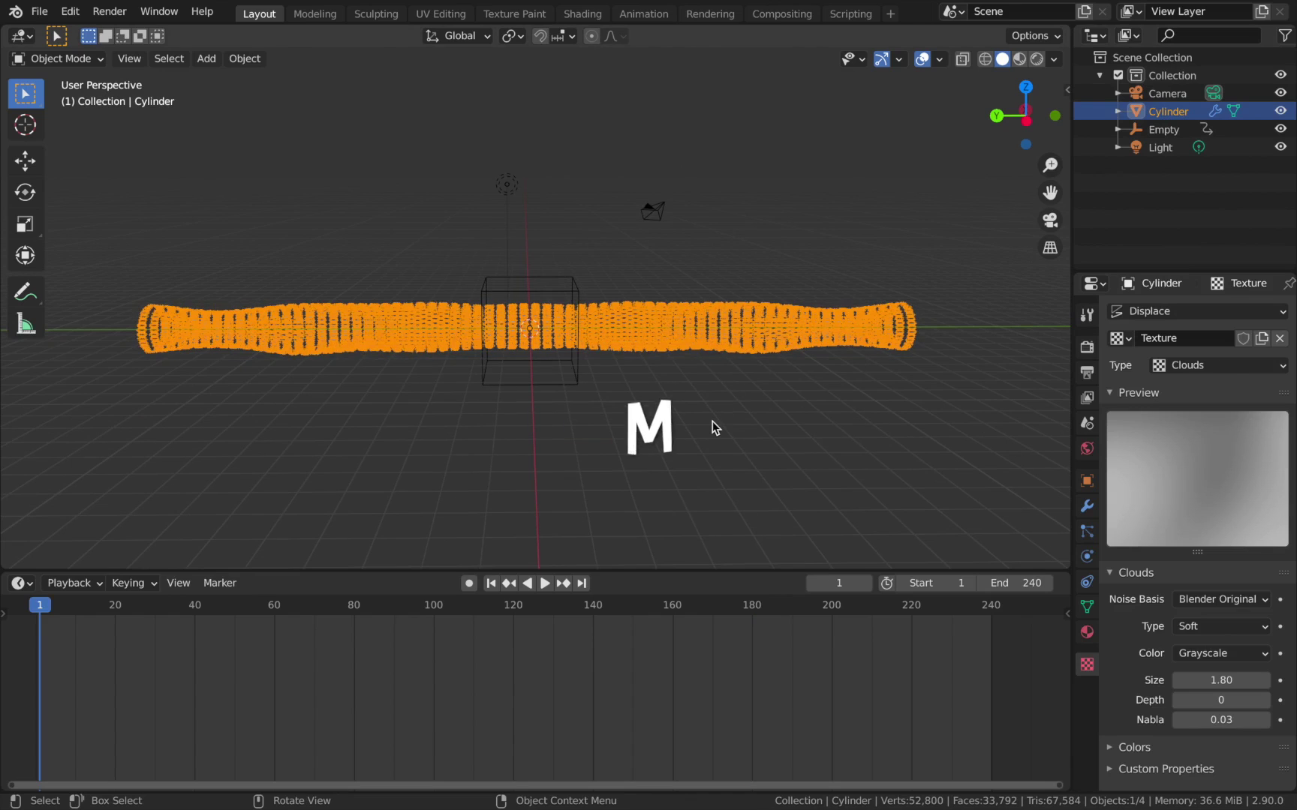
key(m)
click(712, 422)
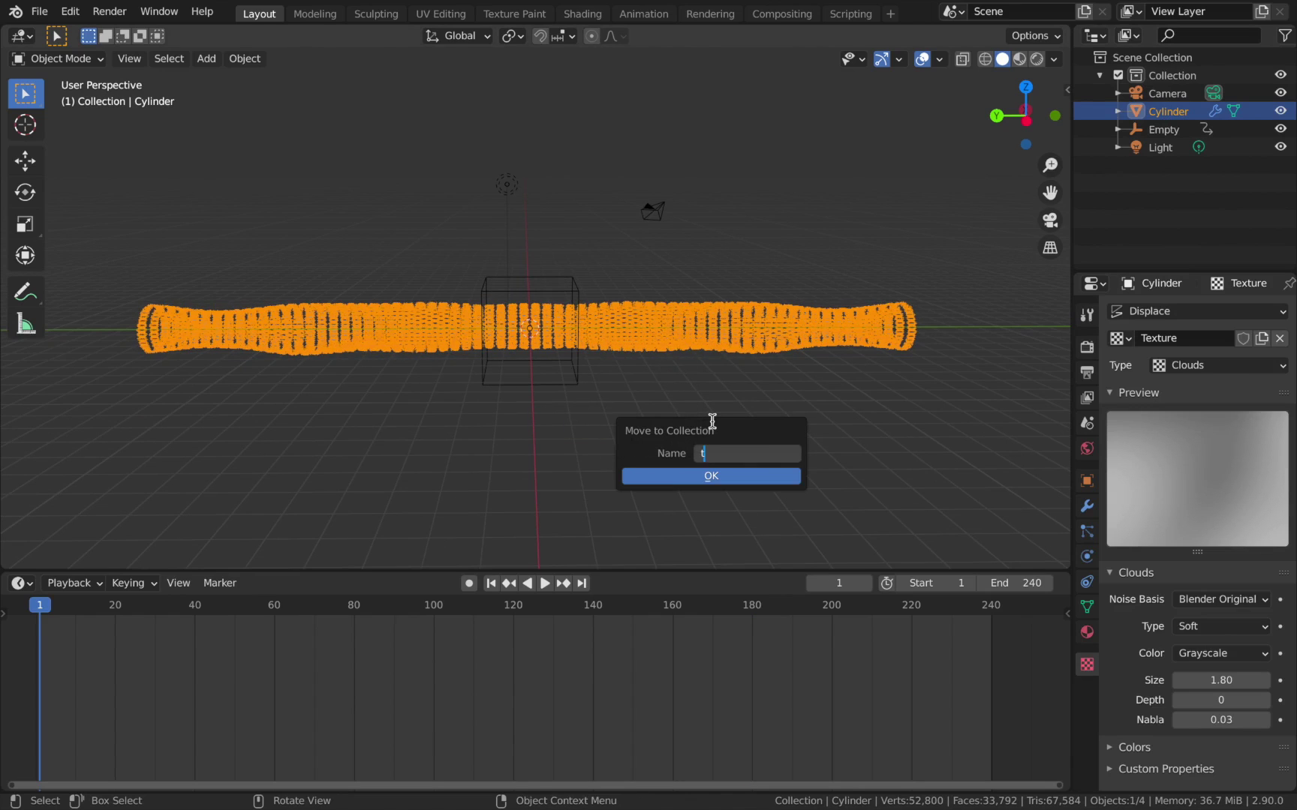
click(724, 476)
click(1172, 148)
click(1174, 165)
click(1179, 148)
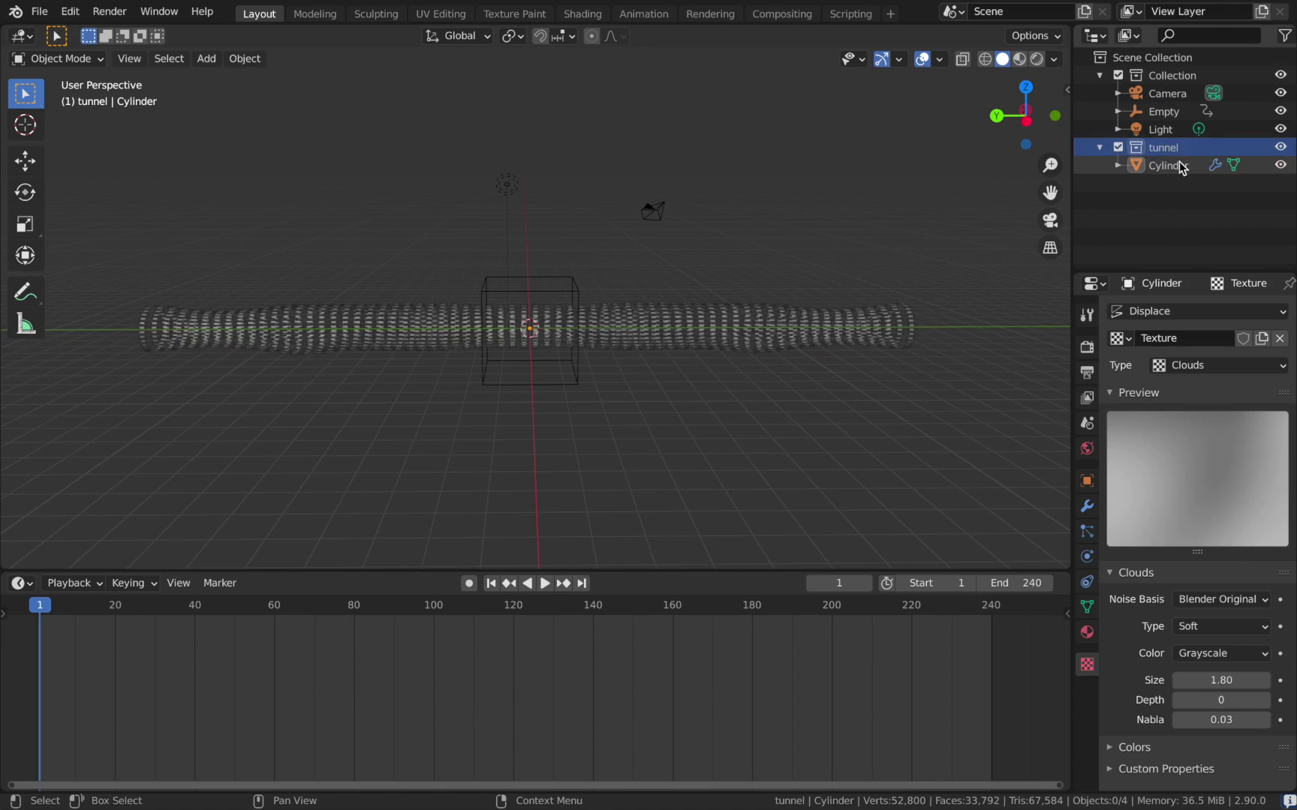
click(1181, 165)
Add a collection instance of tunnel and move it 32 m along the Y axis
click(508, 424)
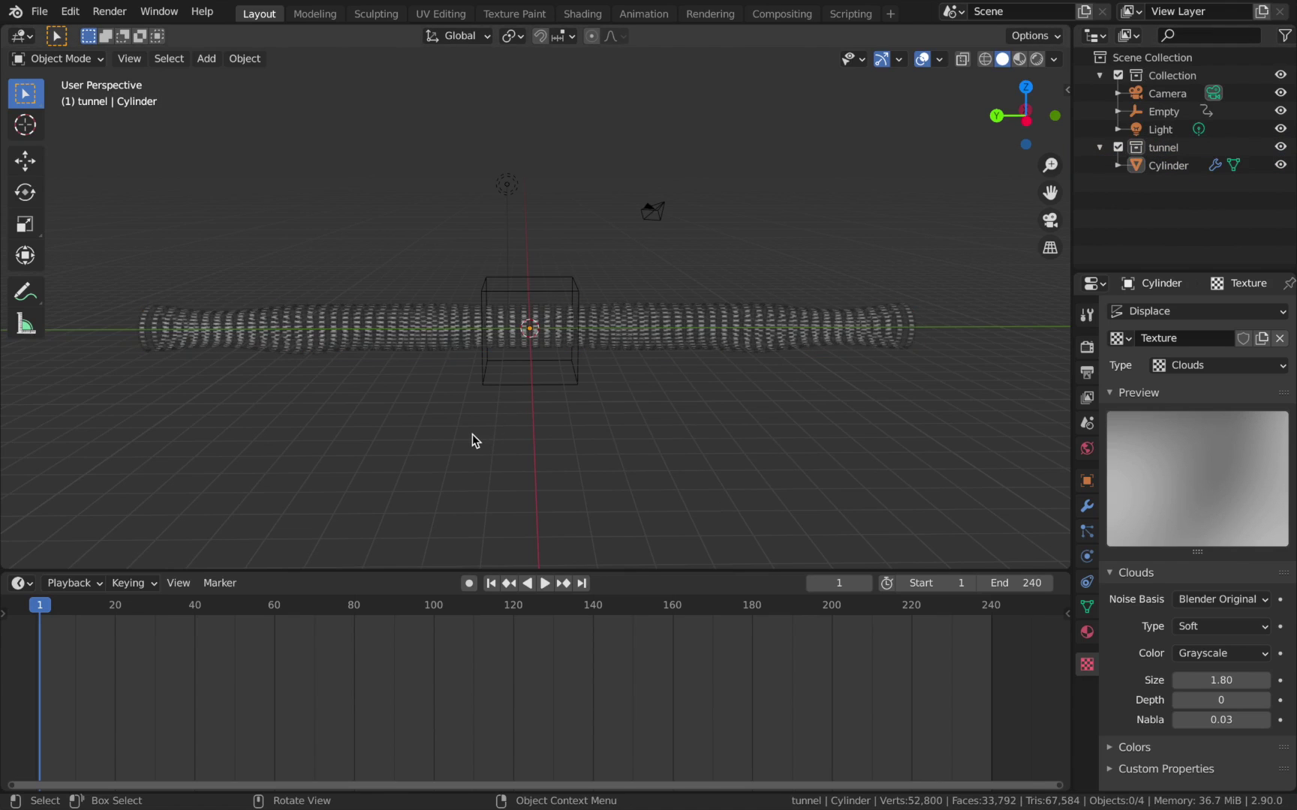
key(shift+a)
mouse_move(465, 602)
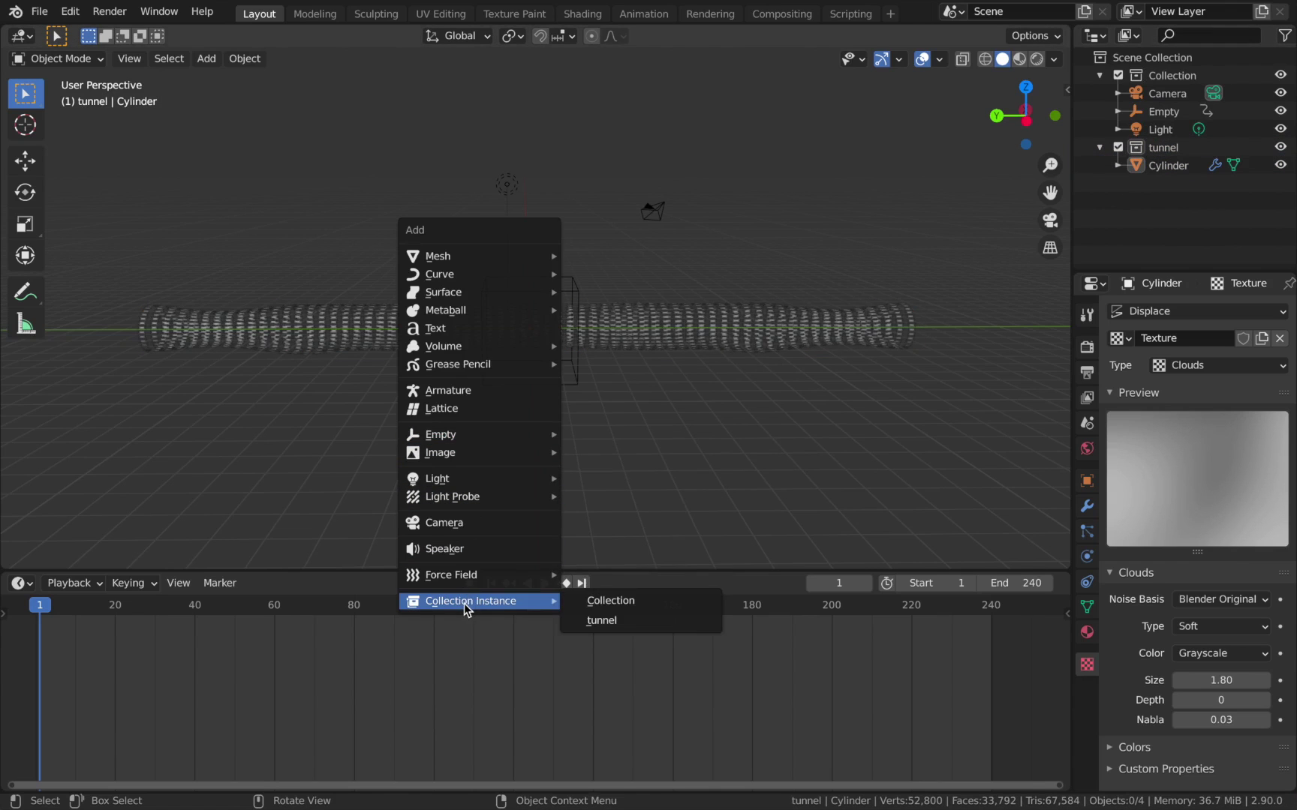
click(580, 623)
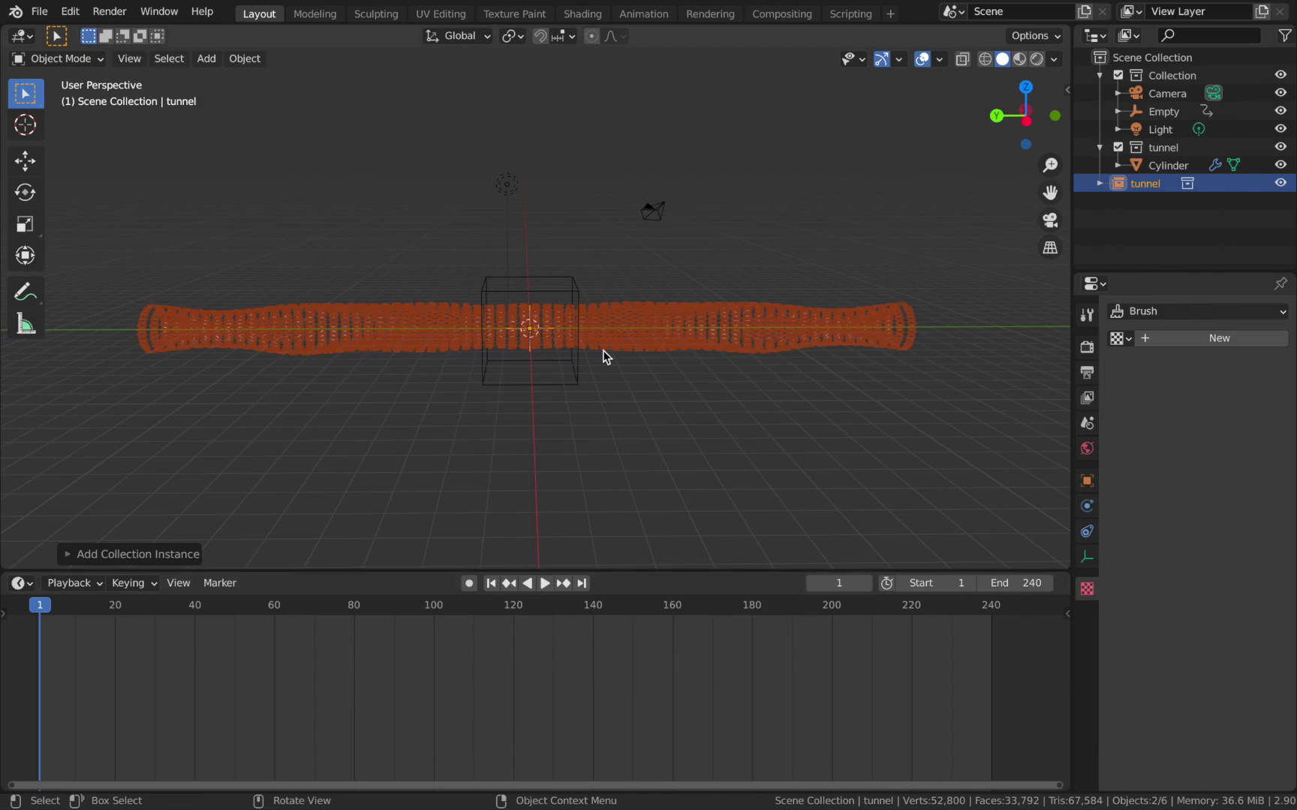
scroll(474, 433, down, 2)
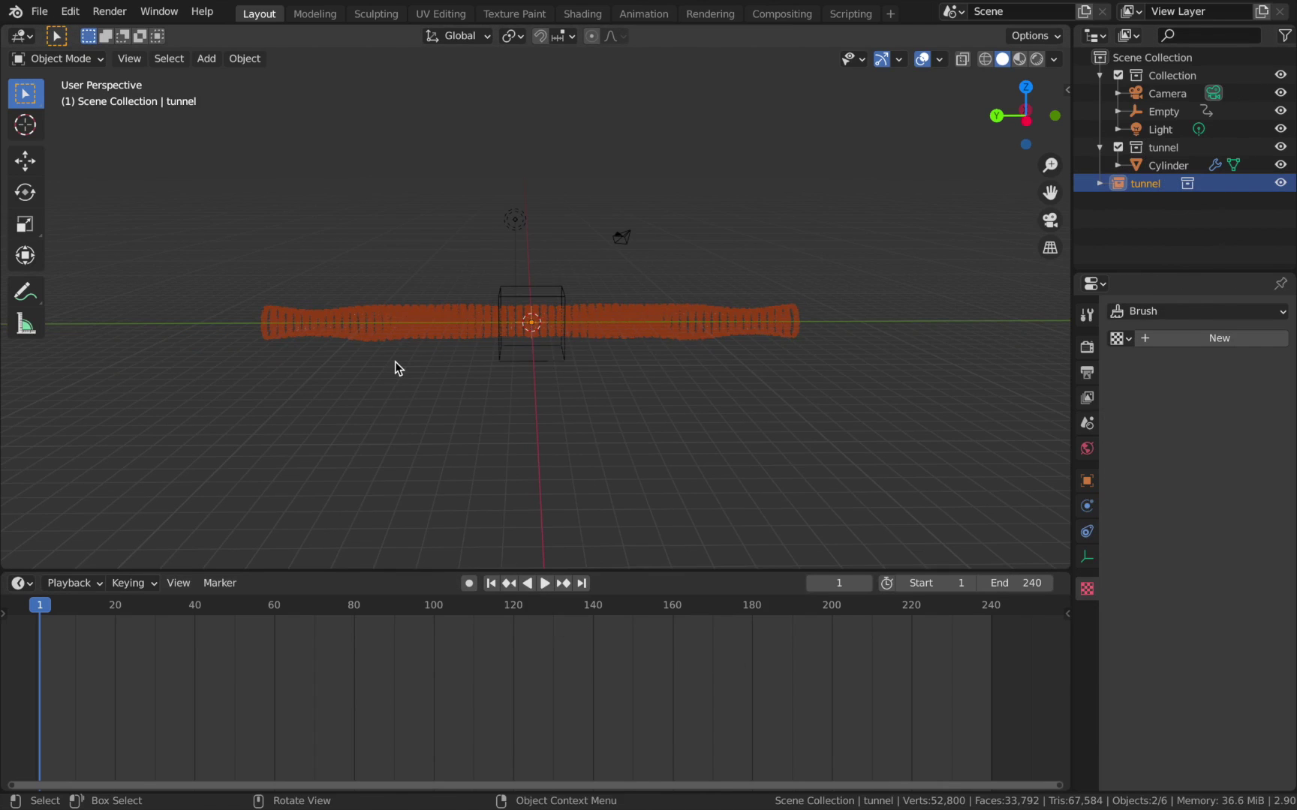
key(g)
key(y)
key(3)
key(2)
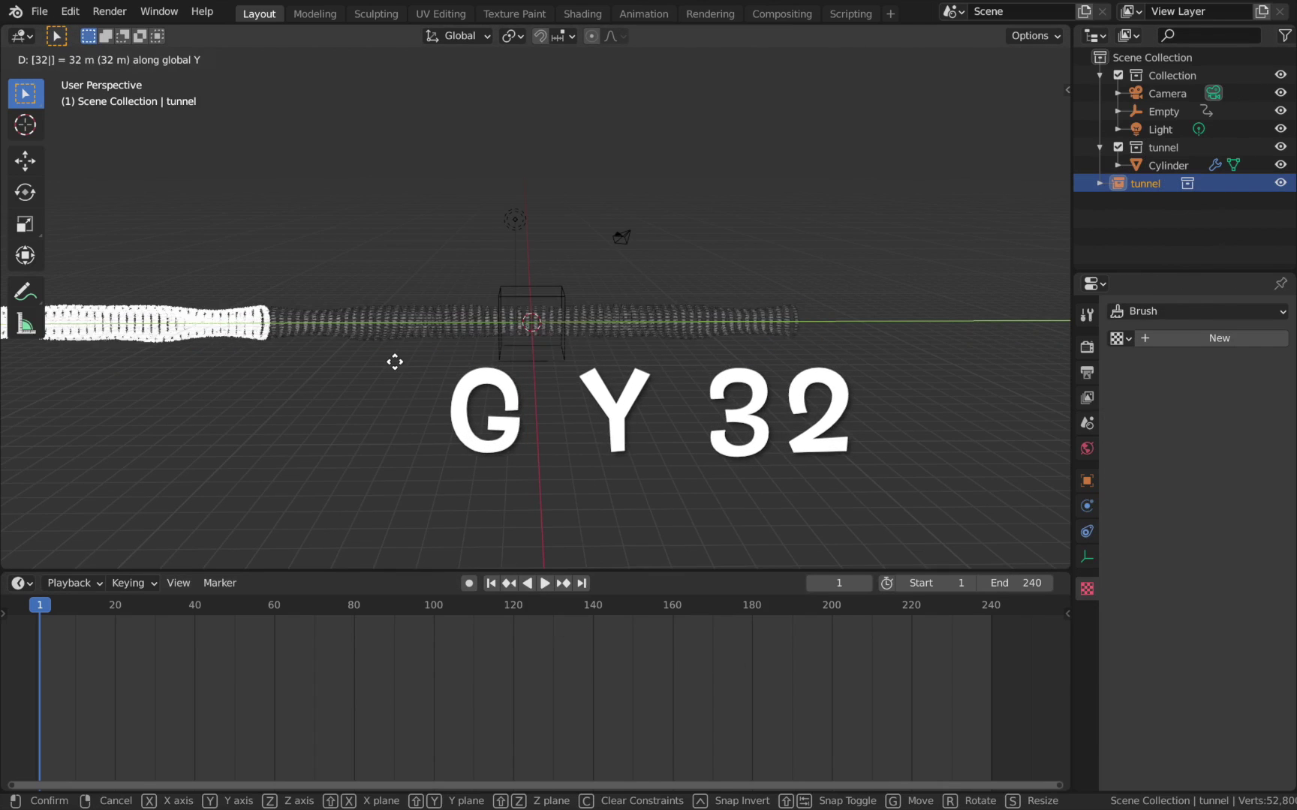
click(394, 362)
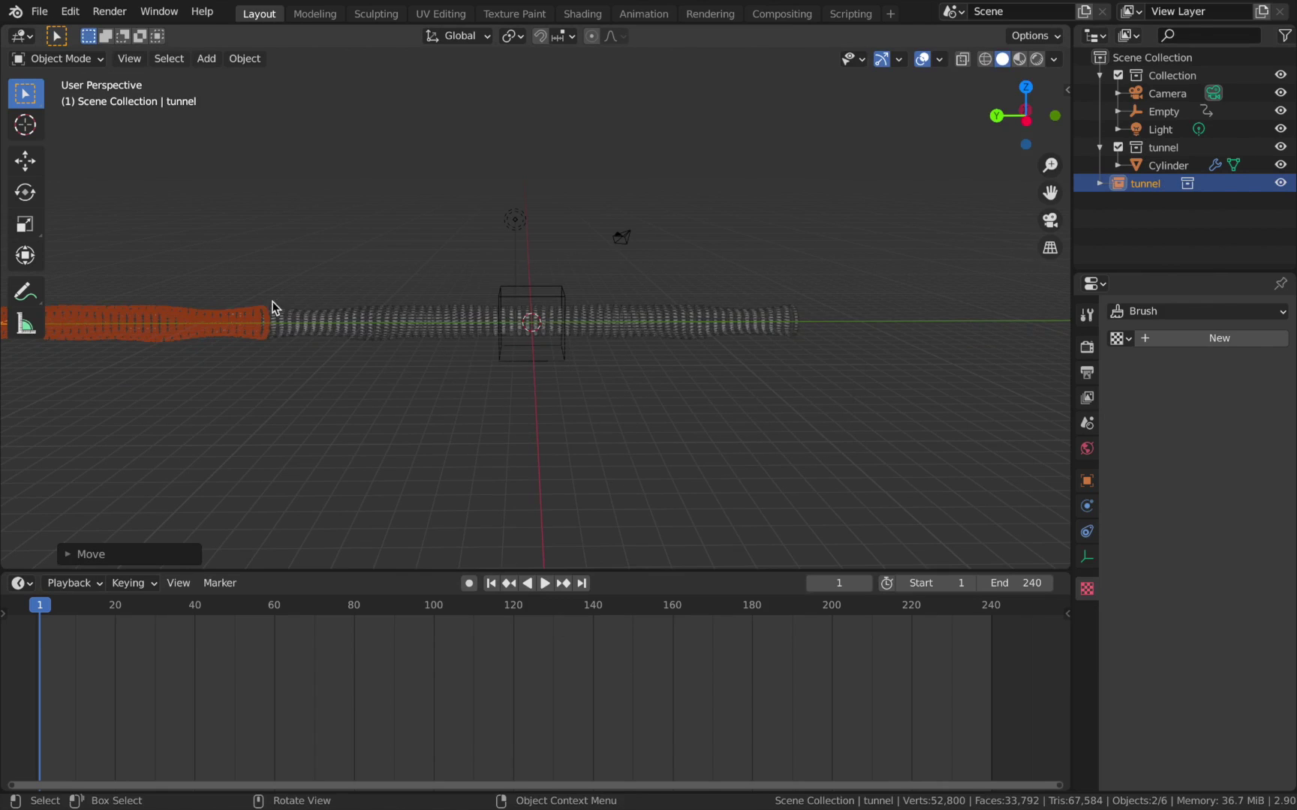
Examine the seam where the collection instance meets the original tunnel
shift+middle_drag(313, 320, 661, 373)
scroll(912, 431, up, 5)
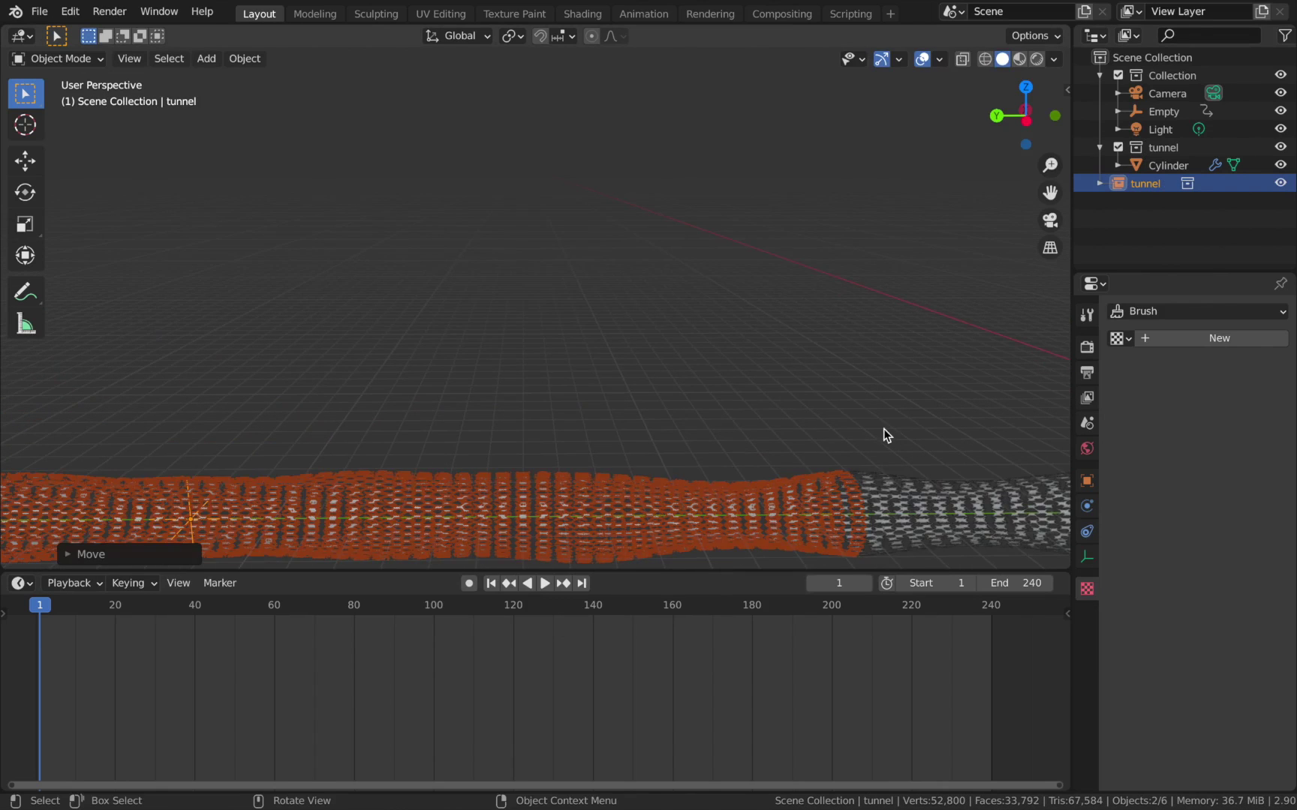
shift+middle_drag(881, 435, 537, 443)
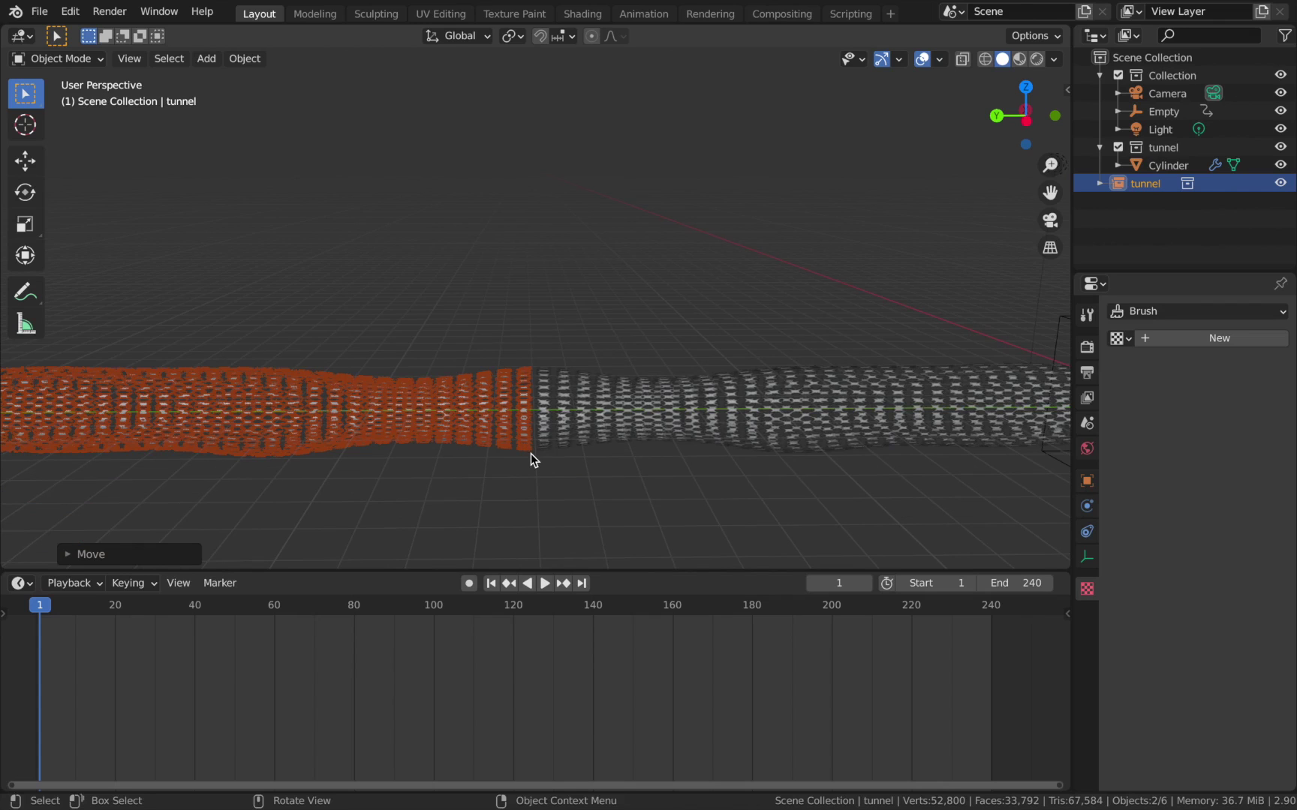
scroll(531, 453, down, 2)
scroll(530, 453, up, 5)
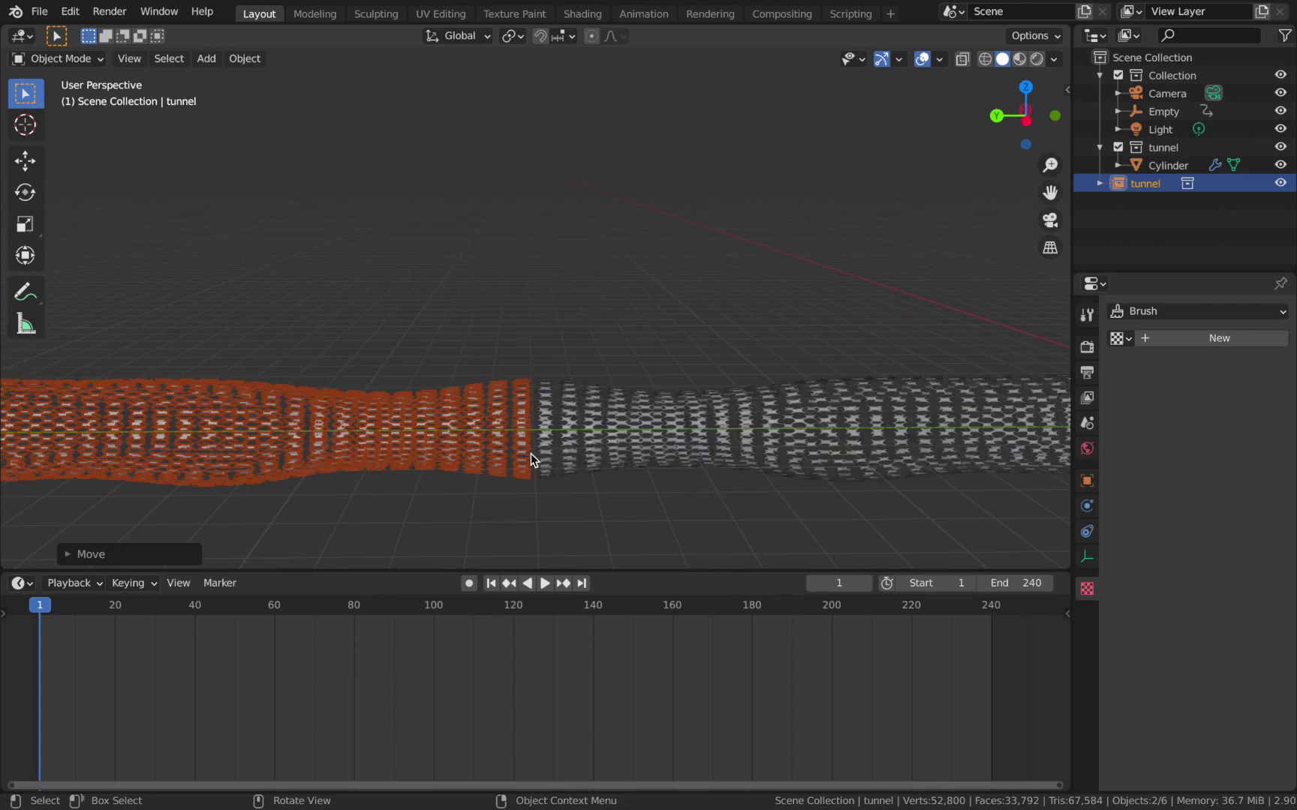
Duplicate the tunnel collection instance and offset the copy 32 m along the Y axis
scroll(531, 452, down, 3)
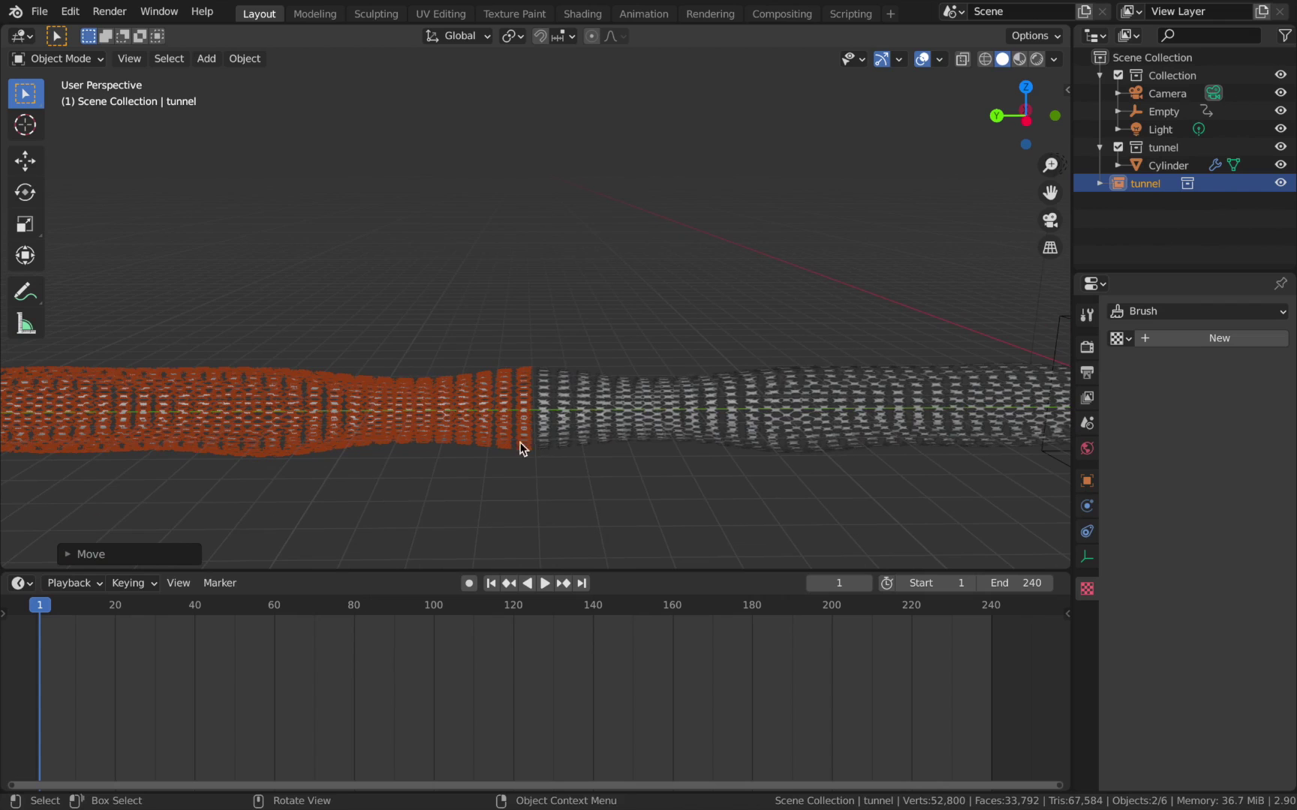
scroll(509, 442, up, 3)
scroll(510, 447, down, 3)
scroll(537, 350, down, 4)
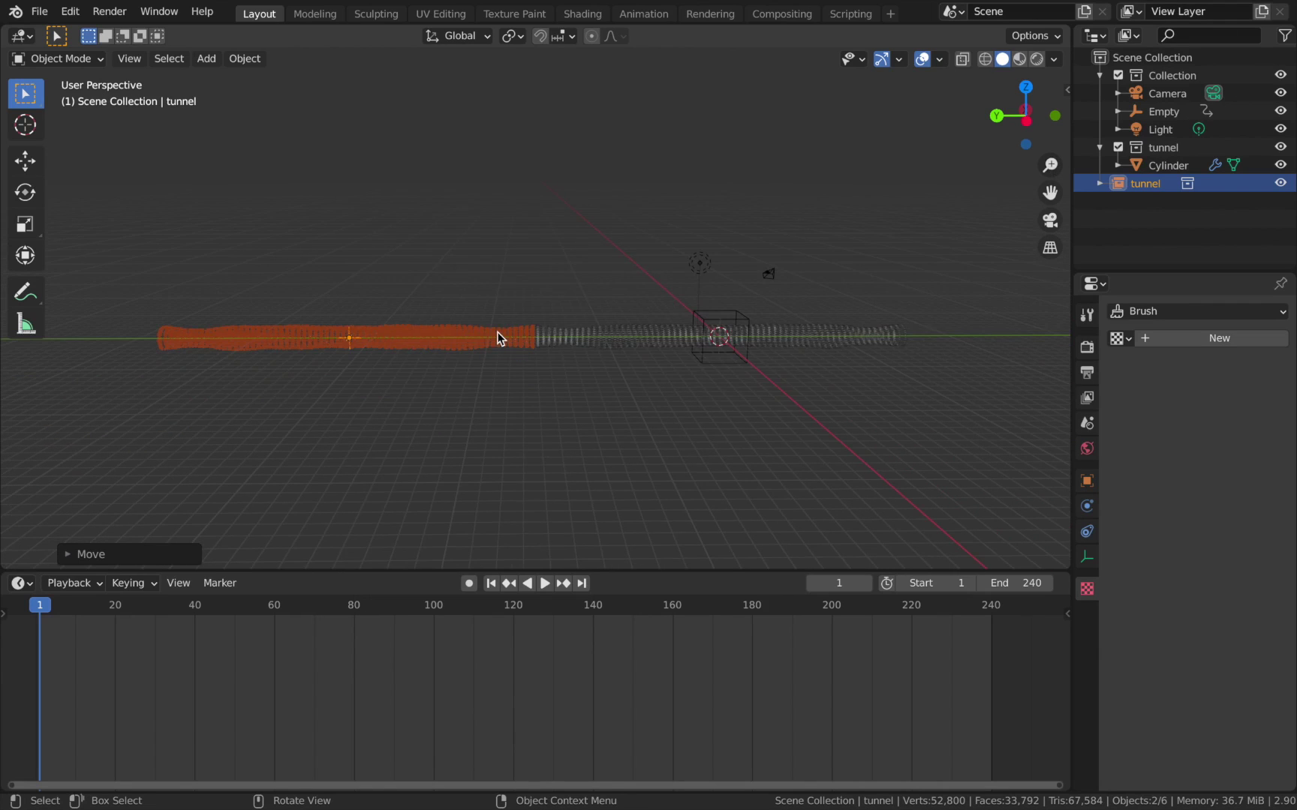
scroll(516, 420, down, 4)
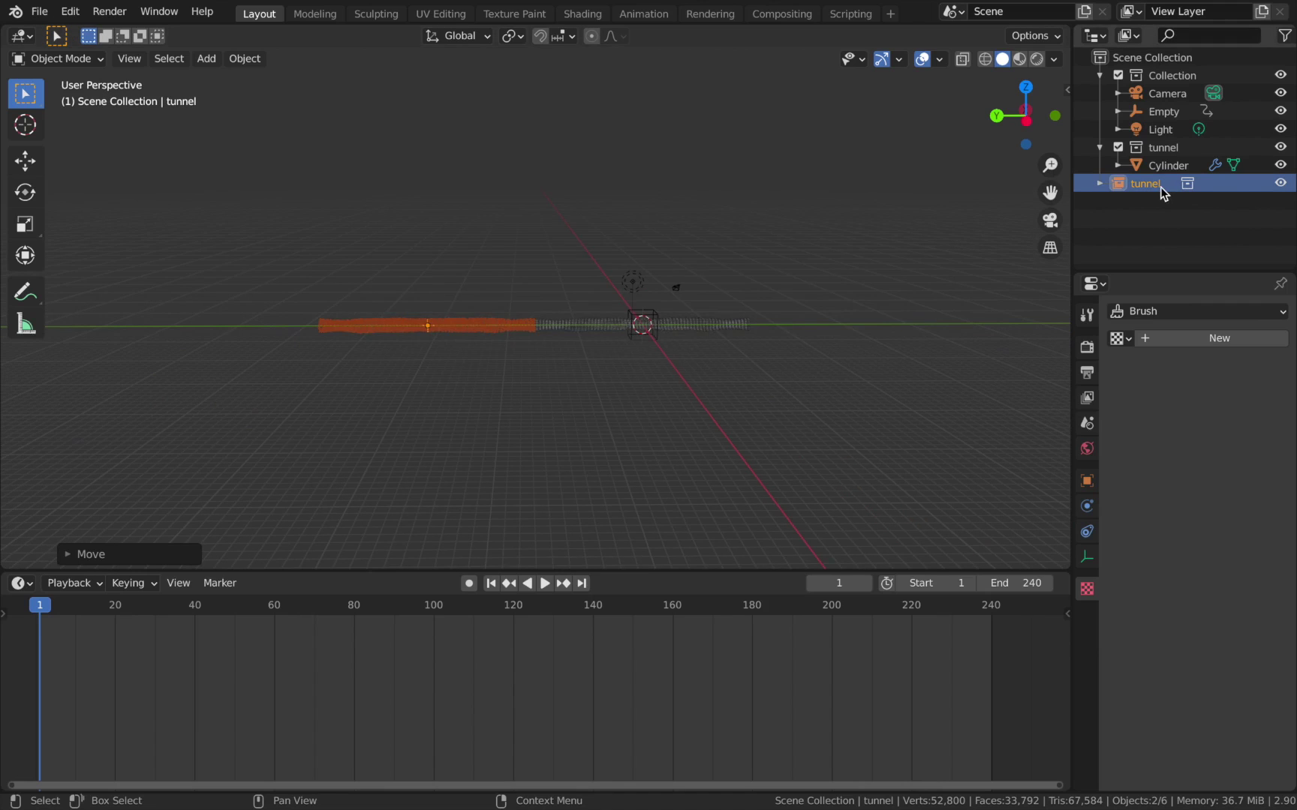
scroll(393, 338, up, 1)
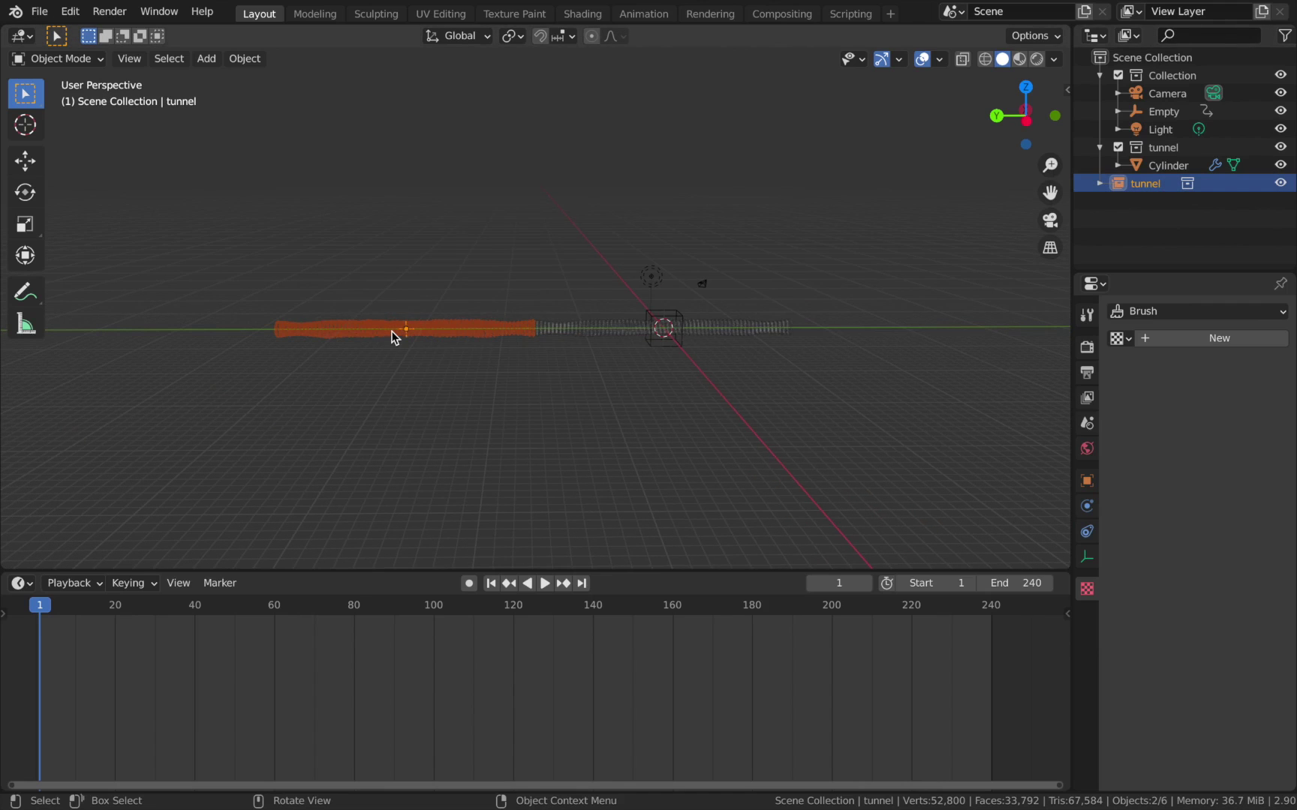
key(shift+d)
key(y)
key(3)
key(2)
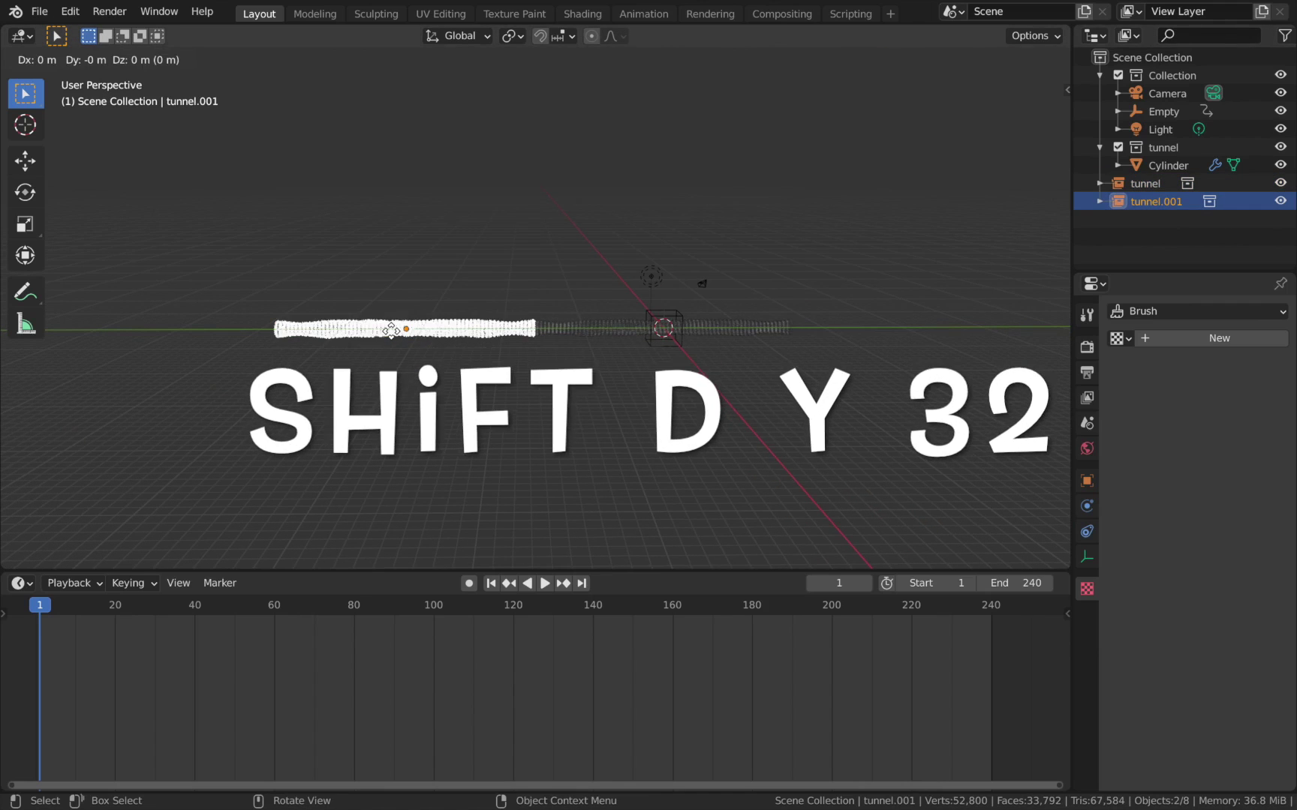
key(Return)
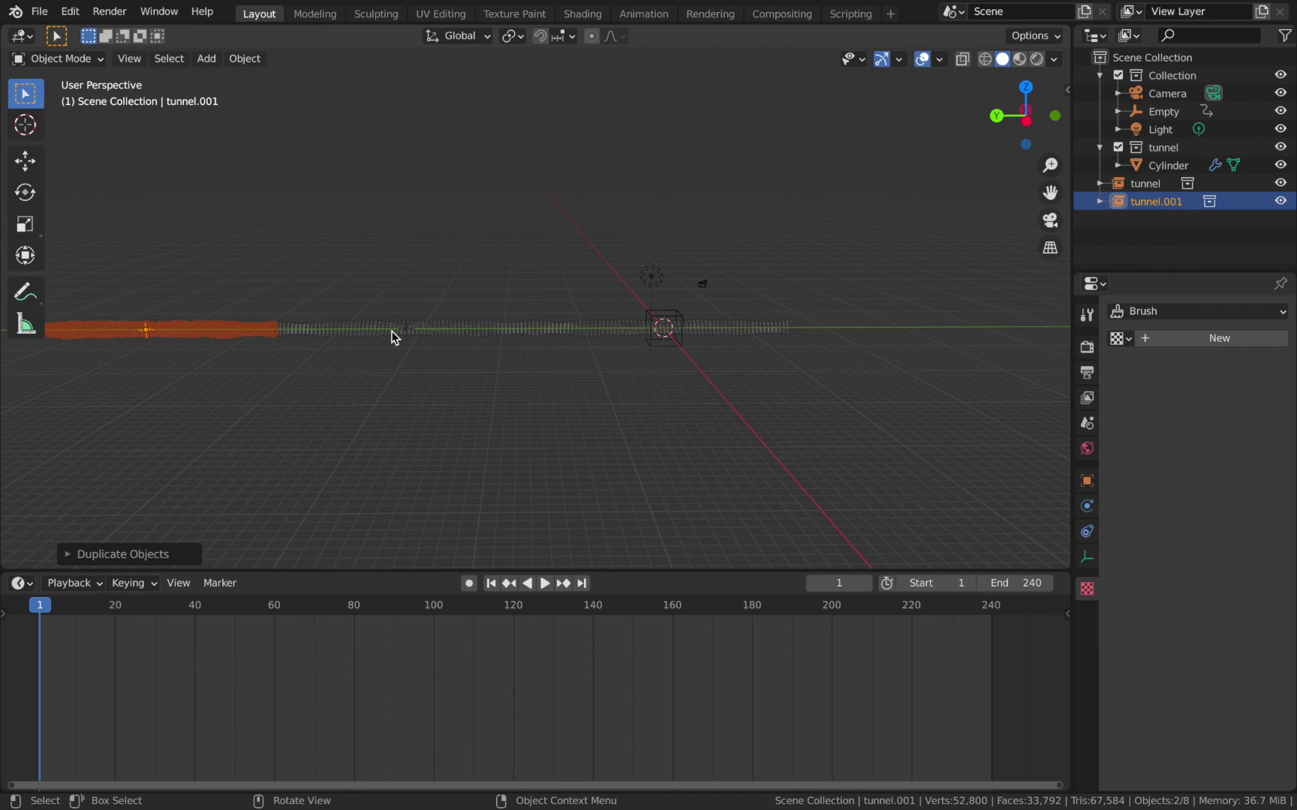
Repeat the 32 m duplication until the row of tunnel instances extends to tunnel.010
key(shift+r)
key(shift+r)
key(shift+r)
key(shift+r)
key(shift+r)
key(shift+r)
key(shift+r)
key(shift+r)
key(shift+r)
key(shift+r)
key(shift+r)
key(shift+r)
key(shift+r)
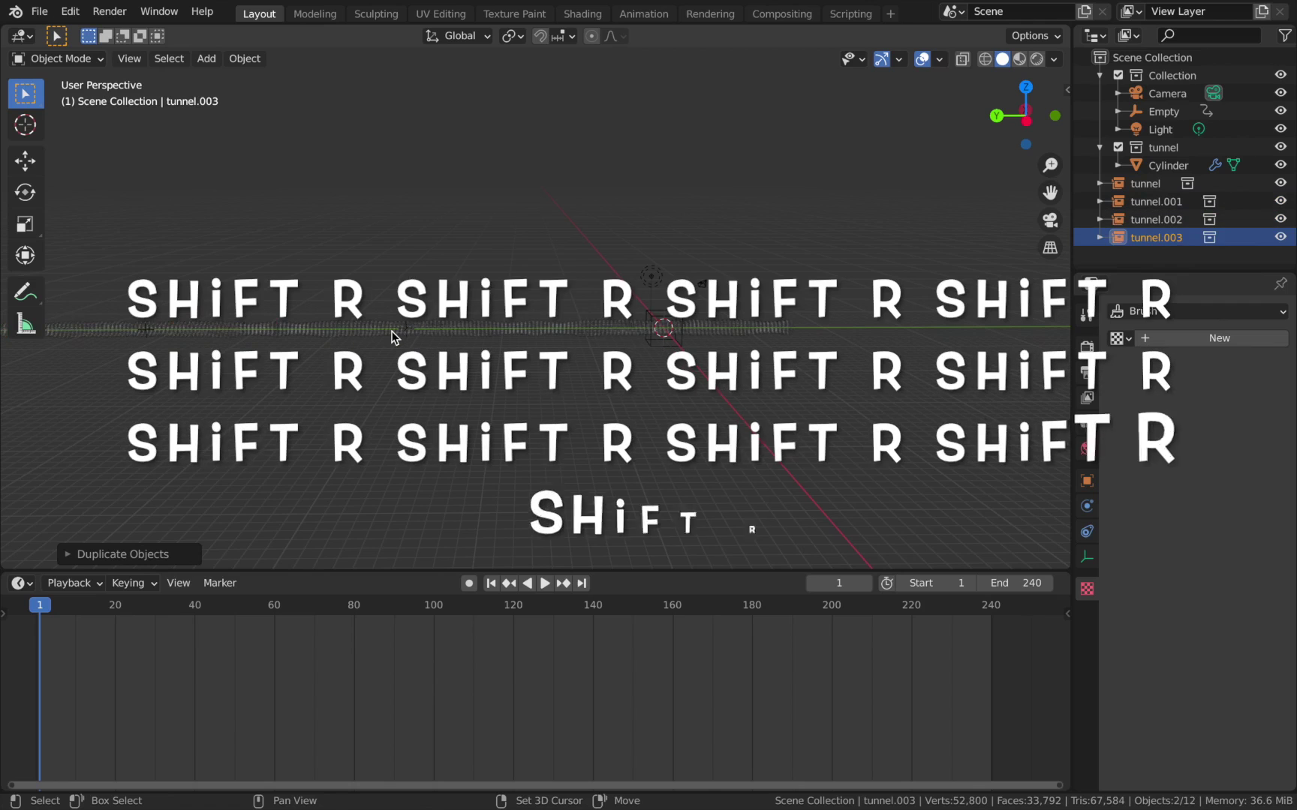
key(shift+r)
key(shift+r)
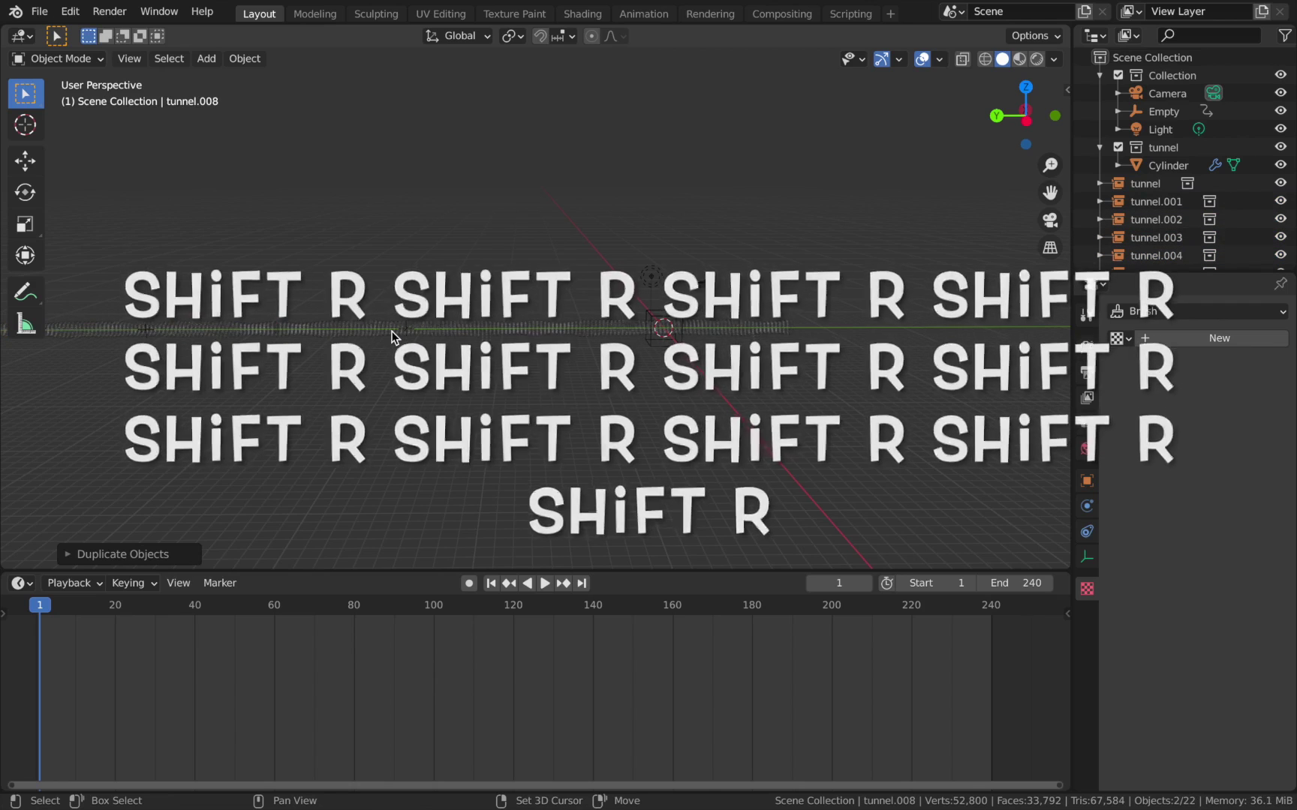
Clear the camera's location and rotation, and rotate it 90° about the X axis to face down the tunnel
scroll(1131, 209, down, 1)
scroll(273, 330, down, 2)
click(563, 387)
scroll(1145, 133, up, 4)
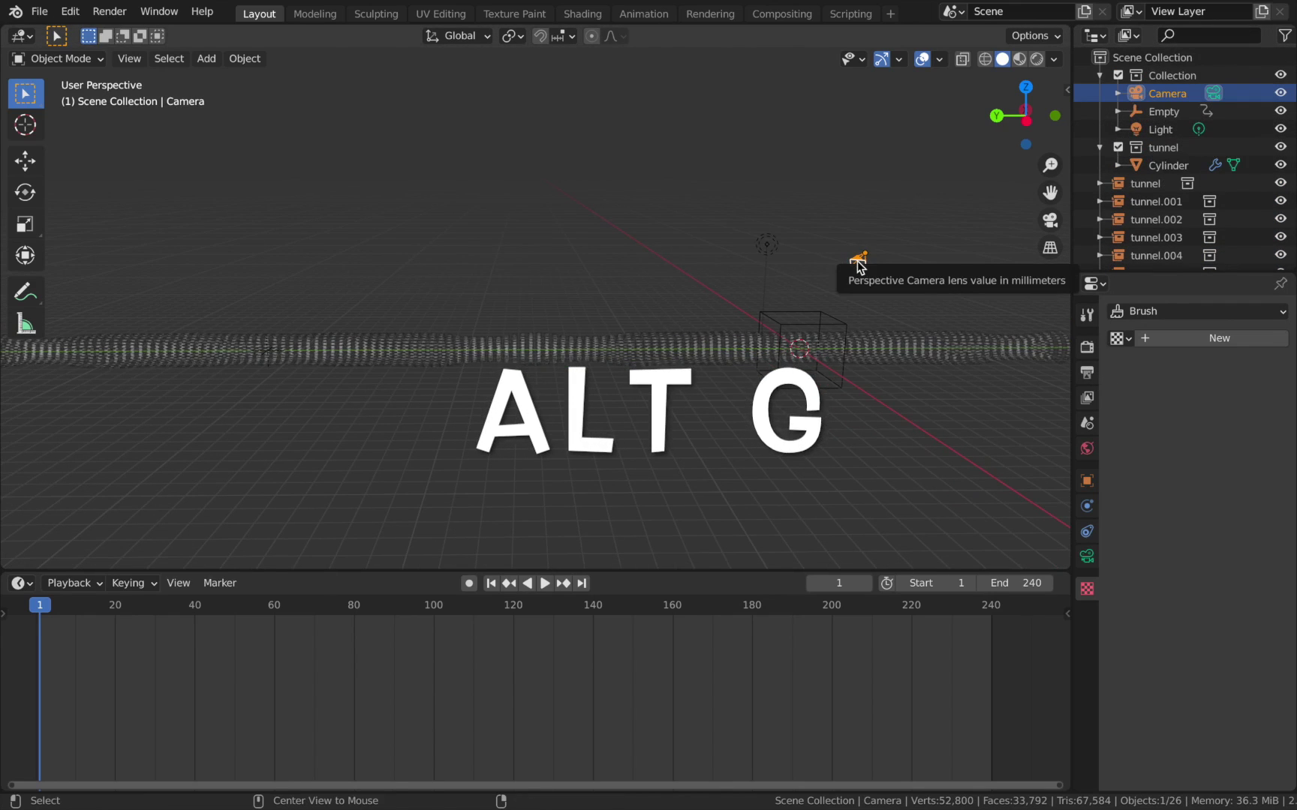
key(alt+g)
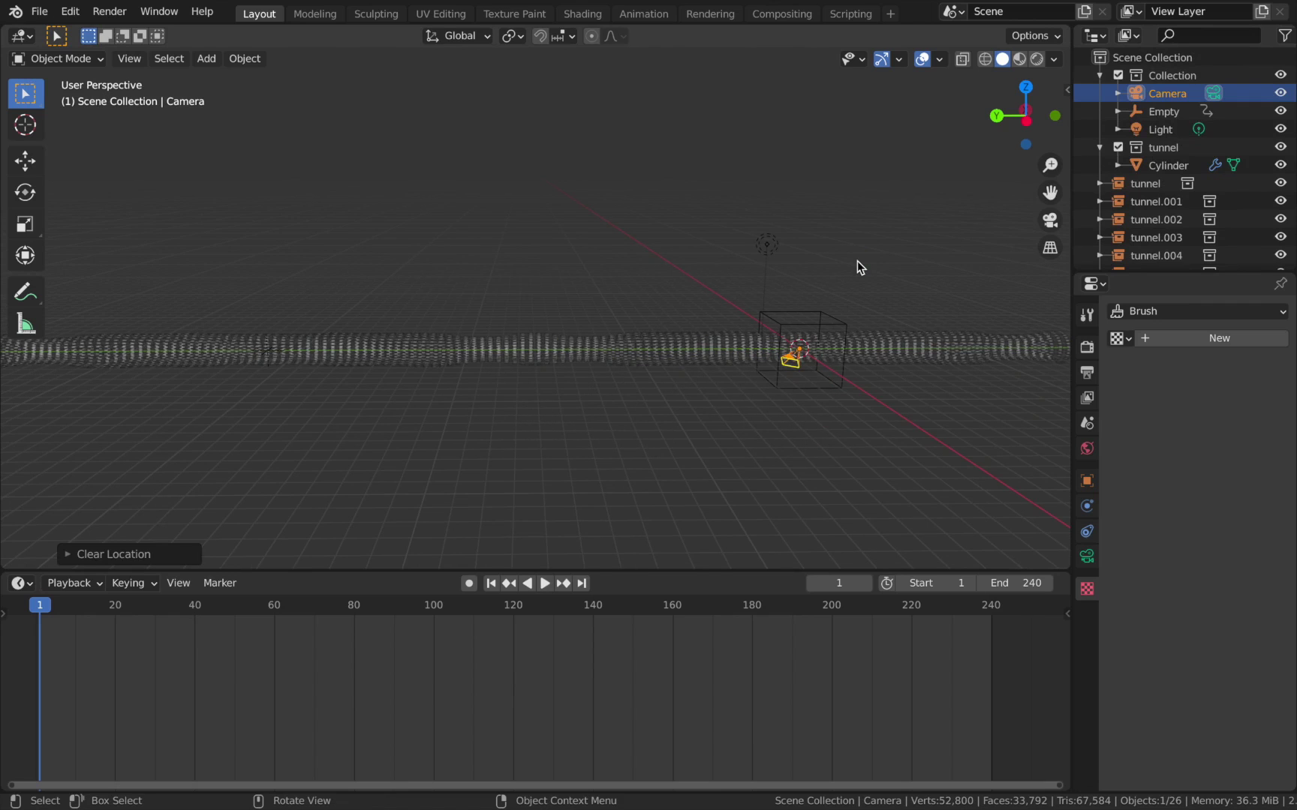
key(alt+r)
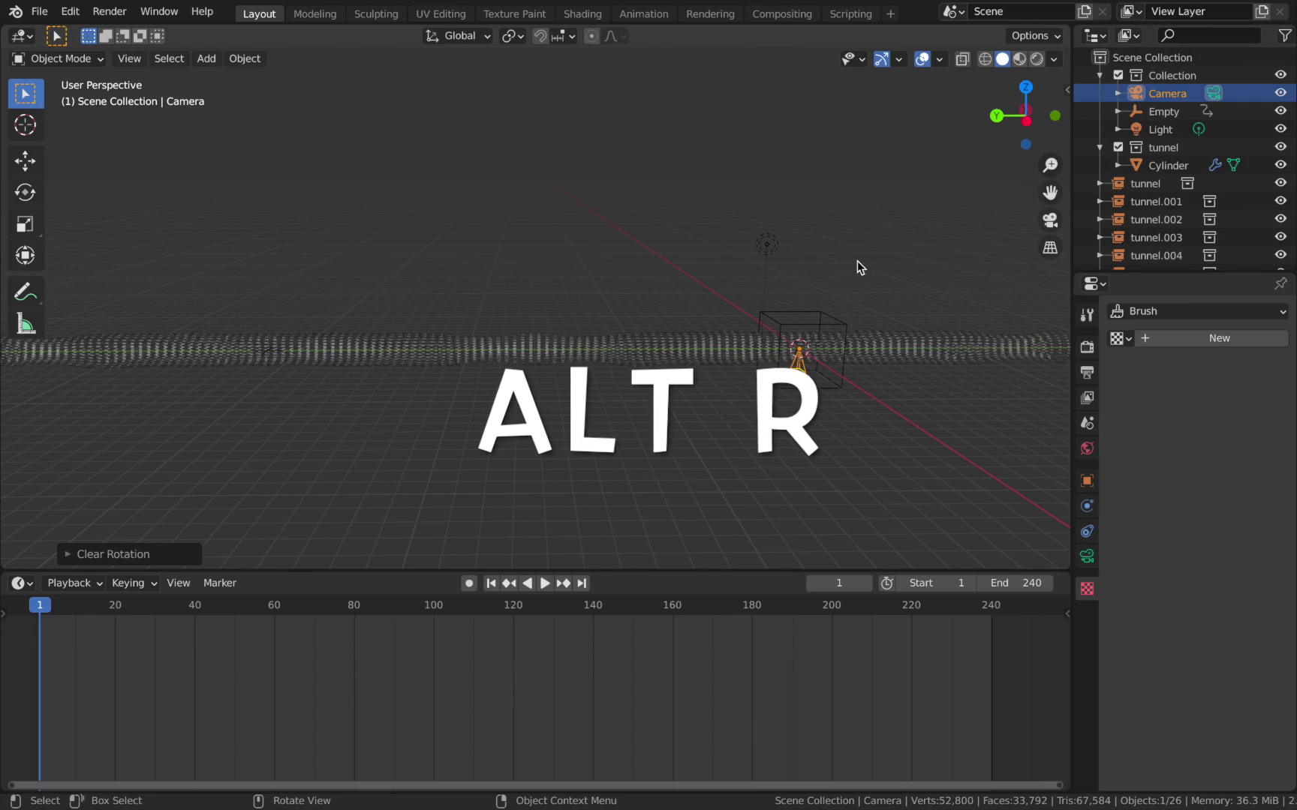
key(r)
key(x)
key(9)
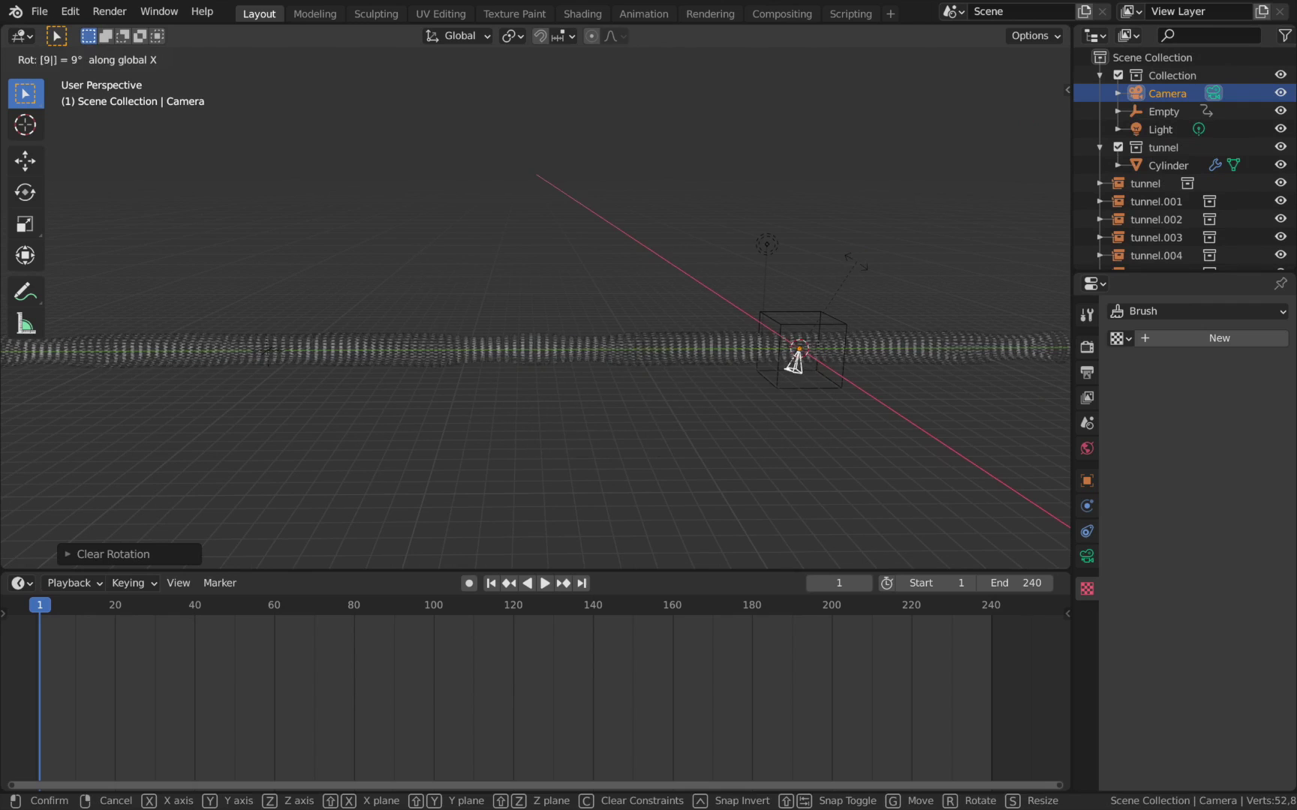
key(0)
key(Return)
Move the camera -16 m along the Y axis to the open end of the tunnel
scroll(538, 492, up, 4)
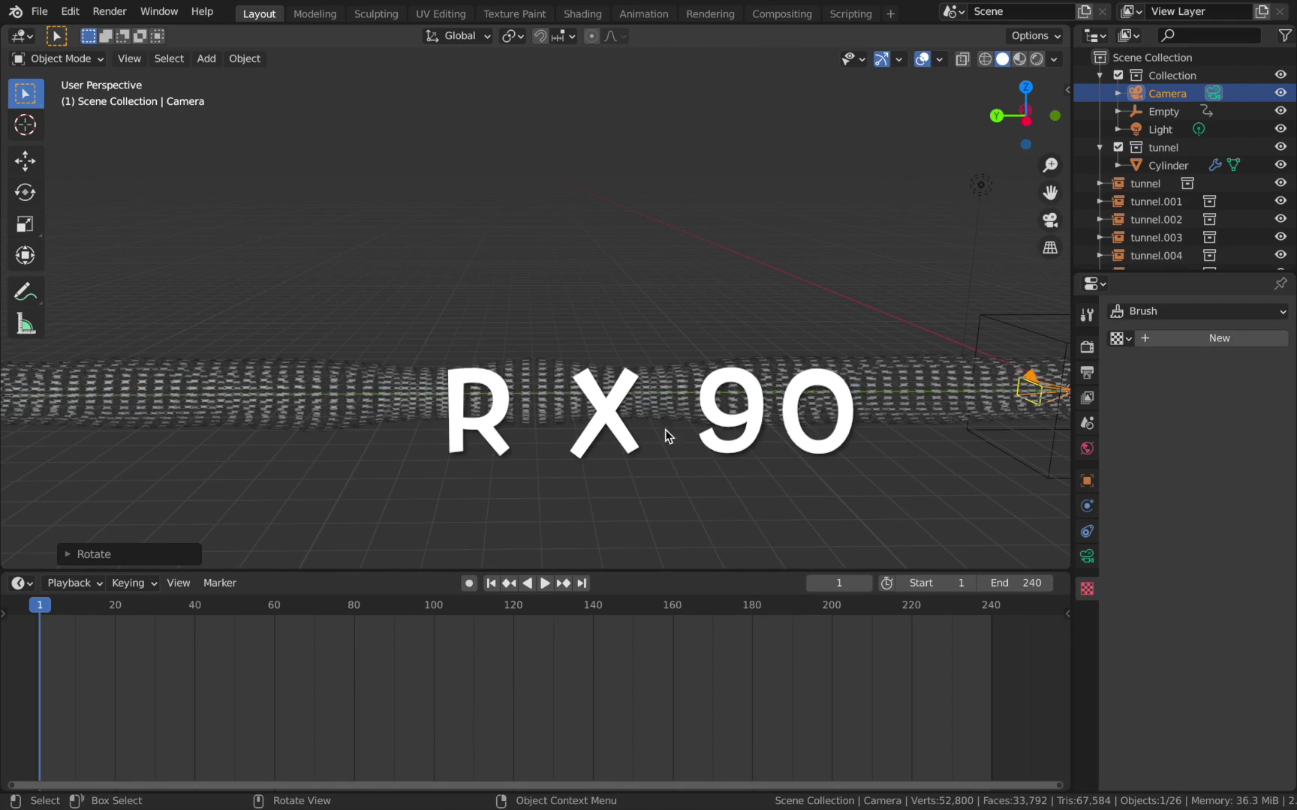
shift+middle_drag(705, 422, 300, 392)
scroll(435, 363, down, 5)
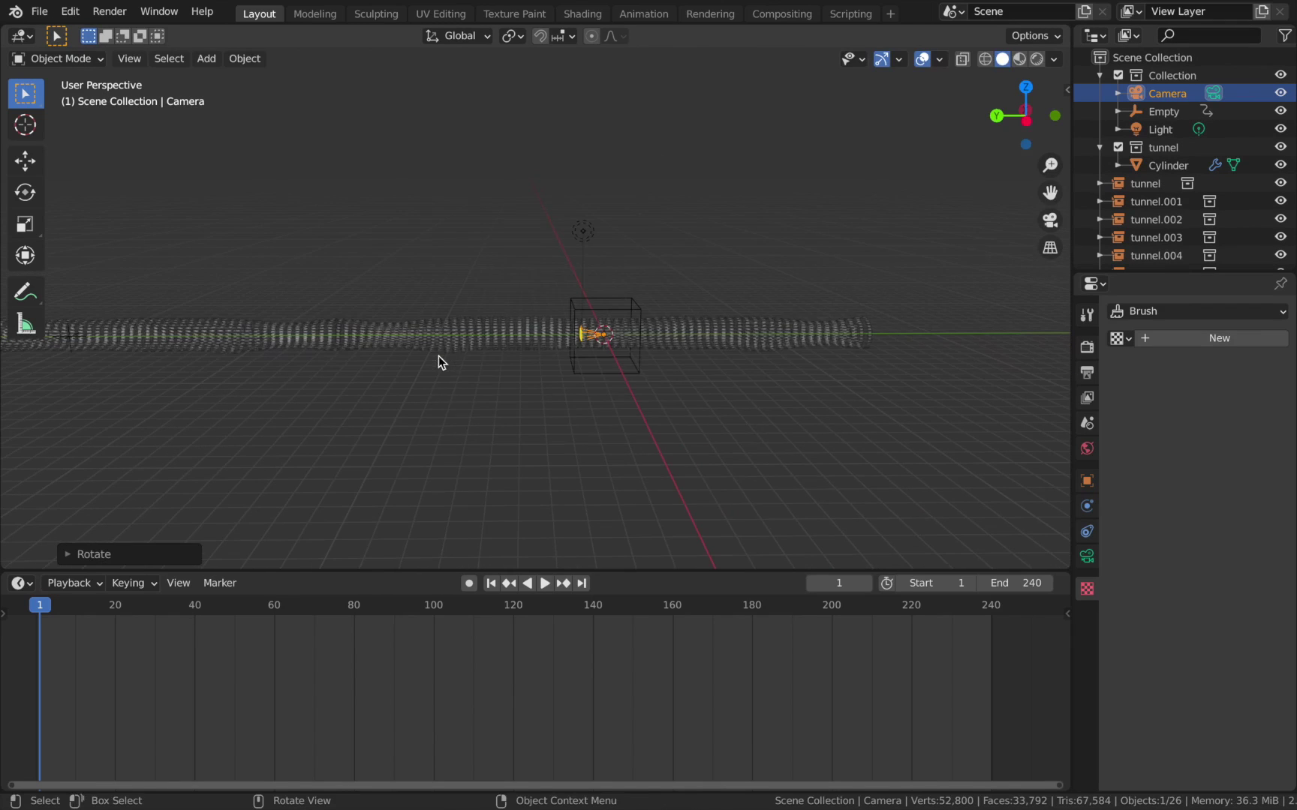
key(g)
key(y)
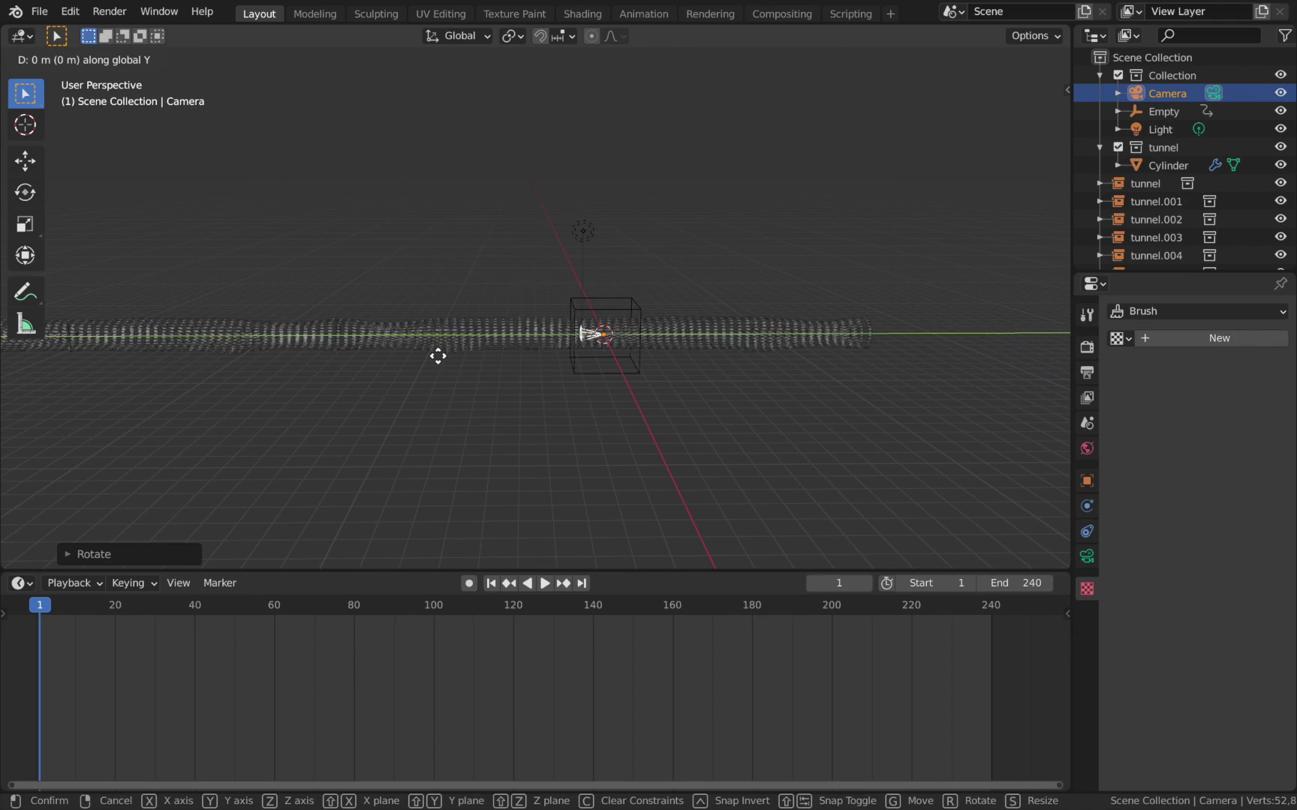
text(-16)
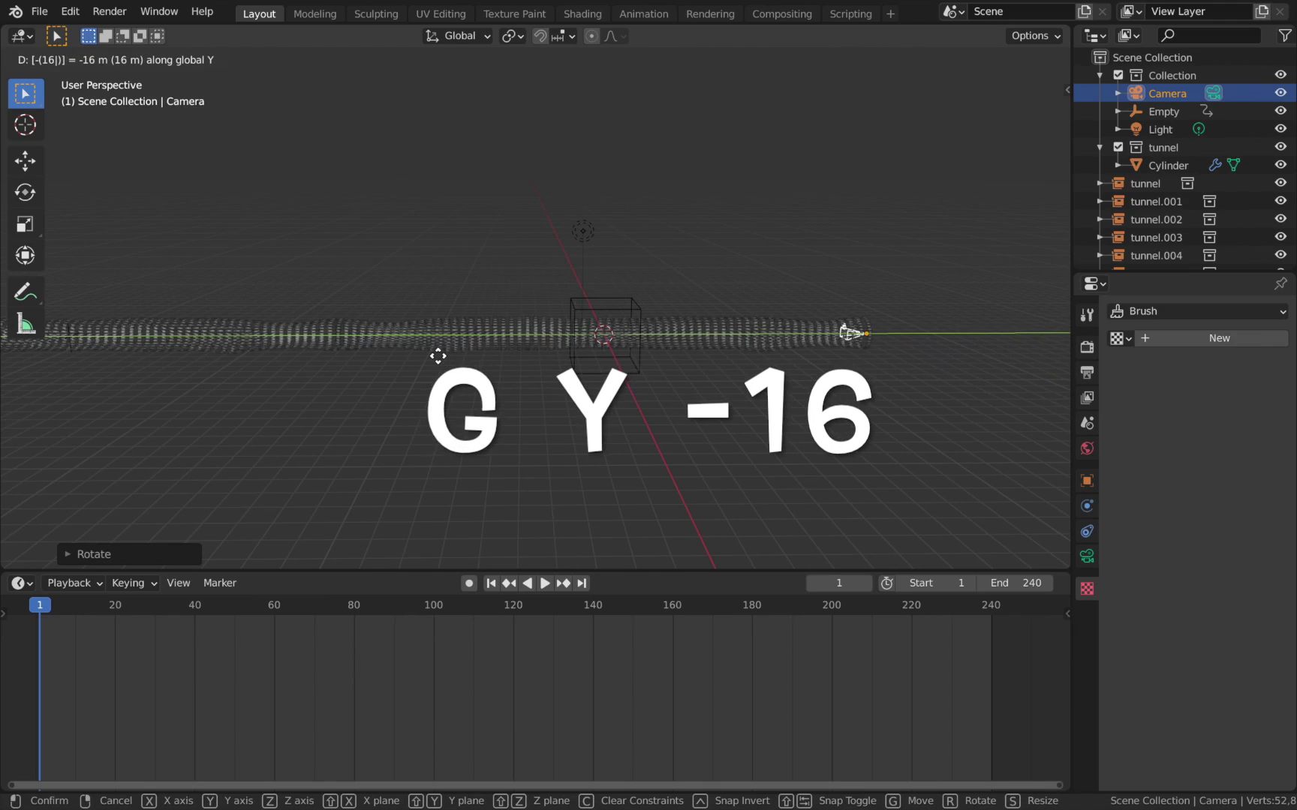
key(Return)
Look through the camera and play the animation to examine the tunnel interior
scroll(439, 357, up, 3)
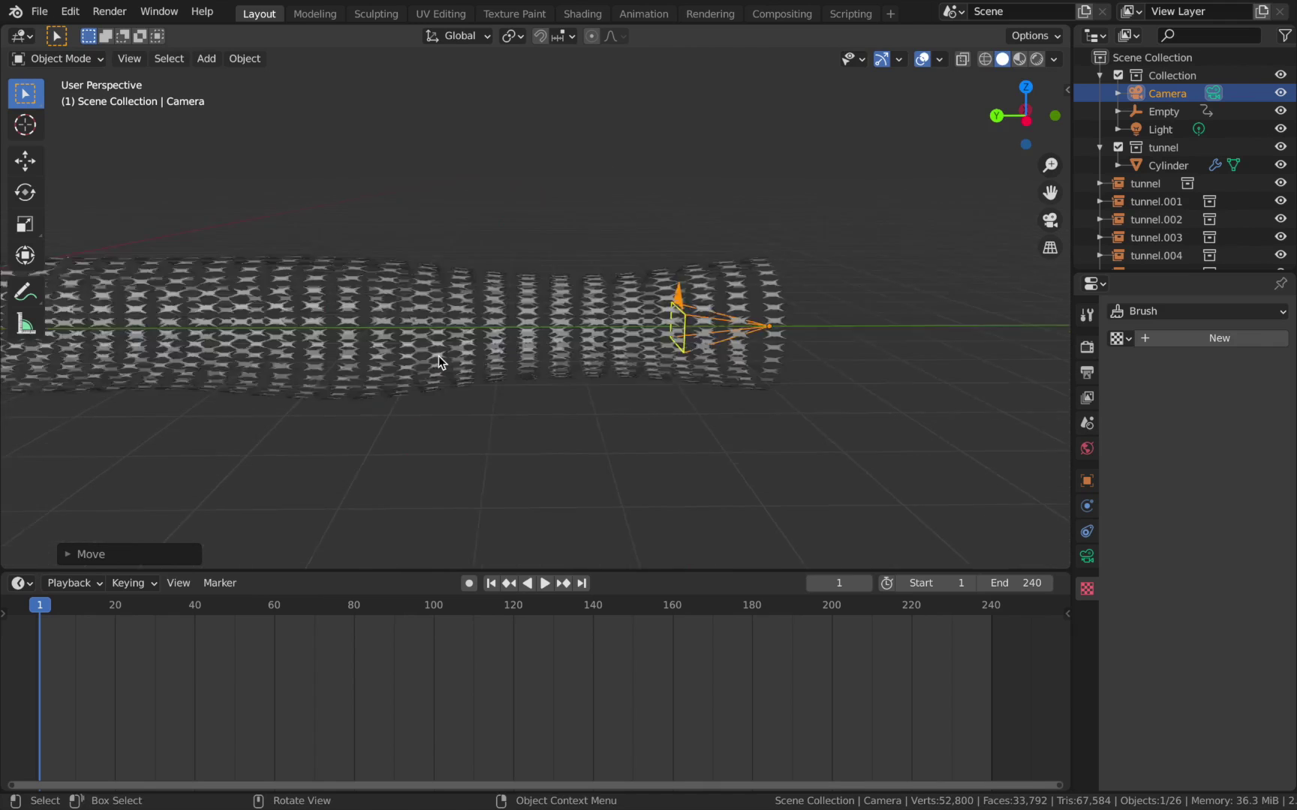
key(KP_Decimal)
scroll(551, 311, down, 3)
middle_drag(550, 307, 506, 331)
key(KP_0)
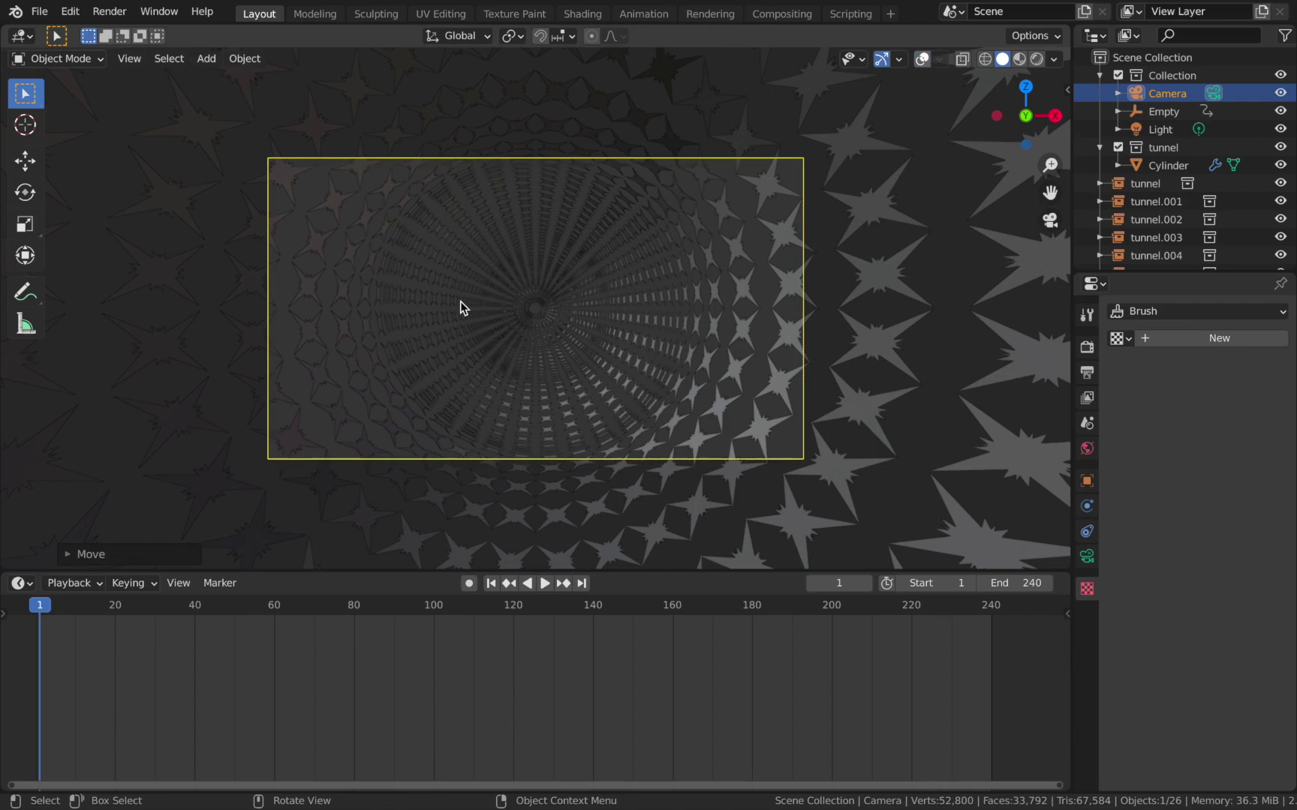
key(space)
scroll(500, 321, up, 2)
key(space)
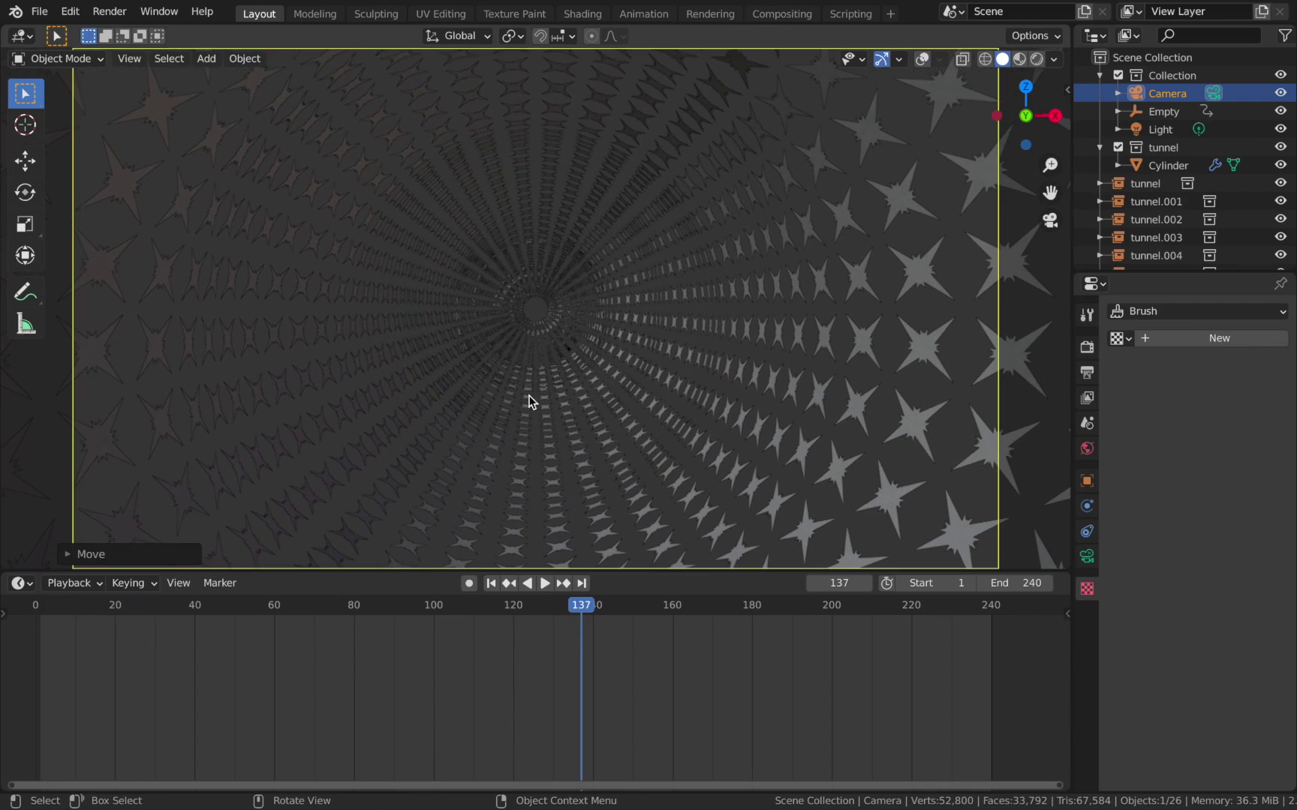
Keyframe the camera's Y location of -16 m at frame 1
click(491, 584)
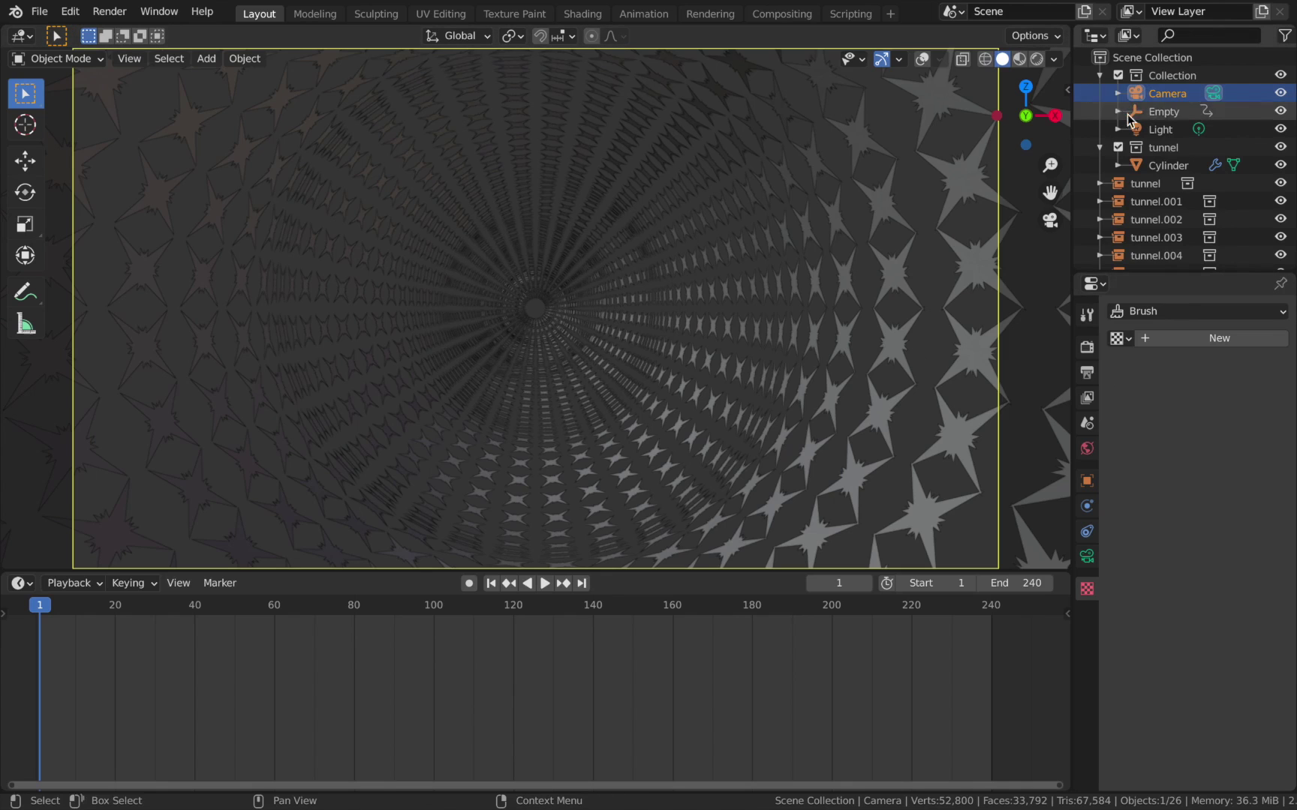
click(1085, 481)
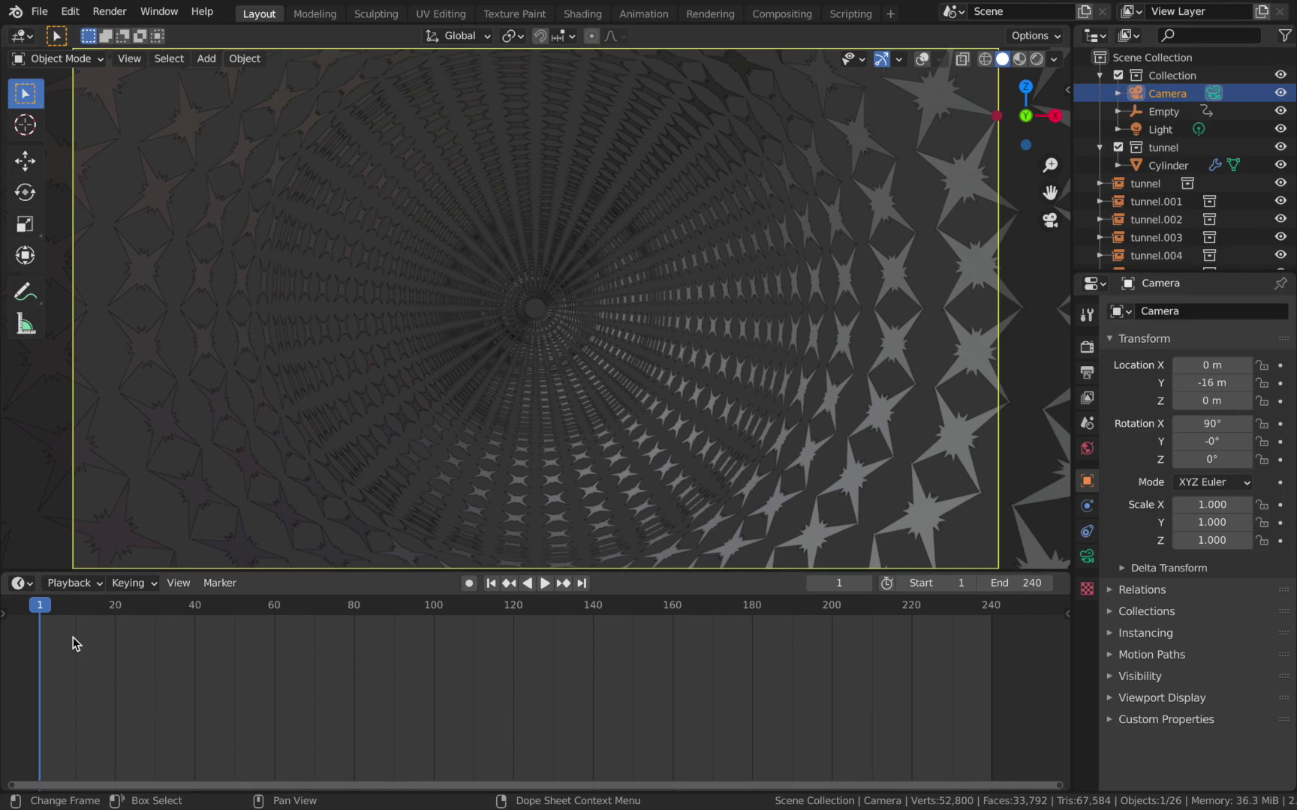
click(1280, 384)
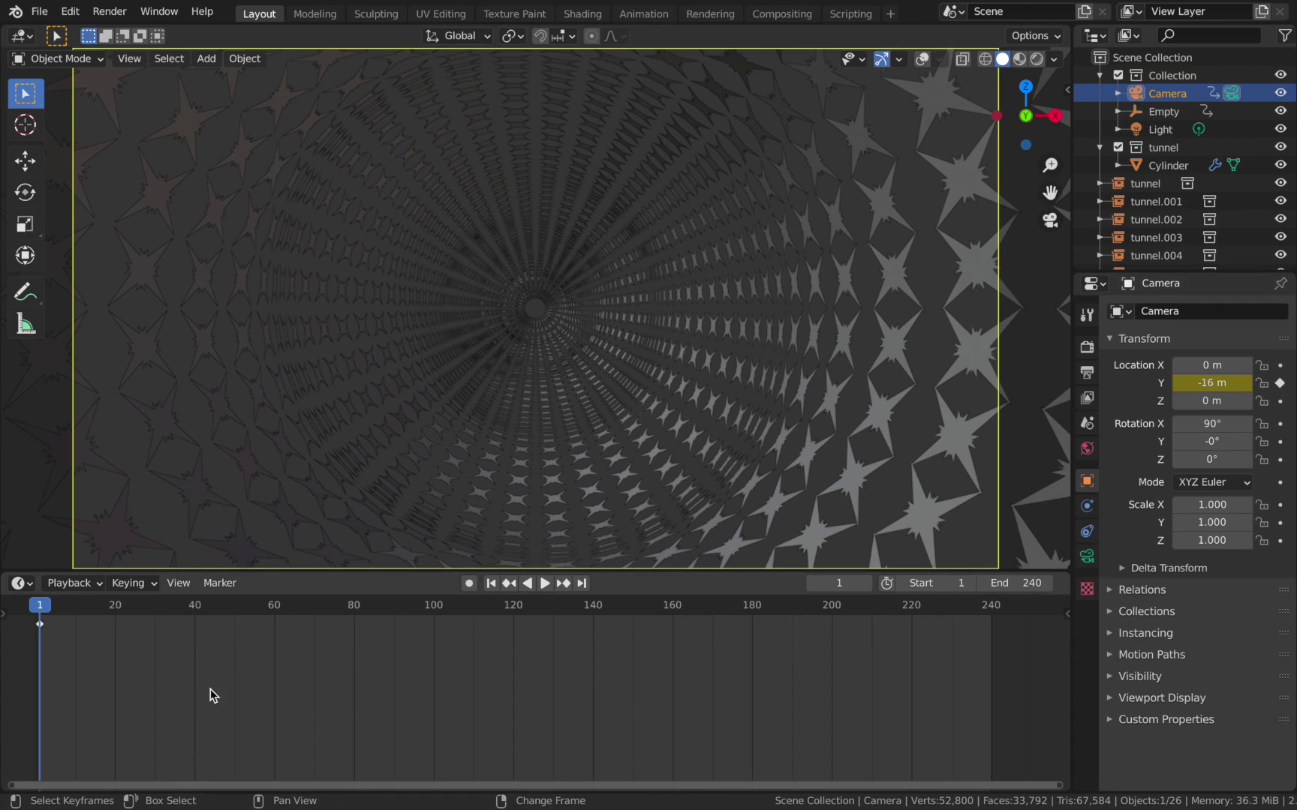
Set the camera's Y location to 16 m at frame 241 and keyframe it
key(shift+Right)
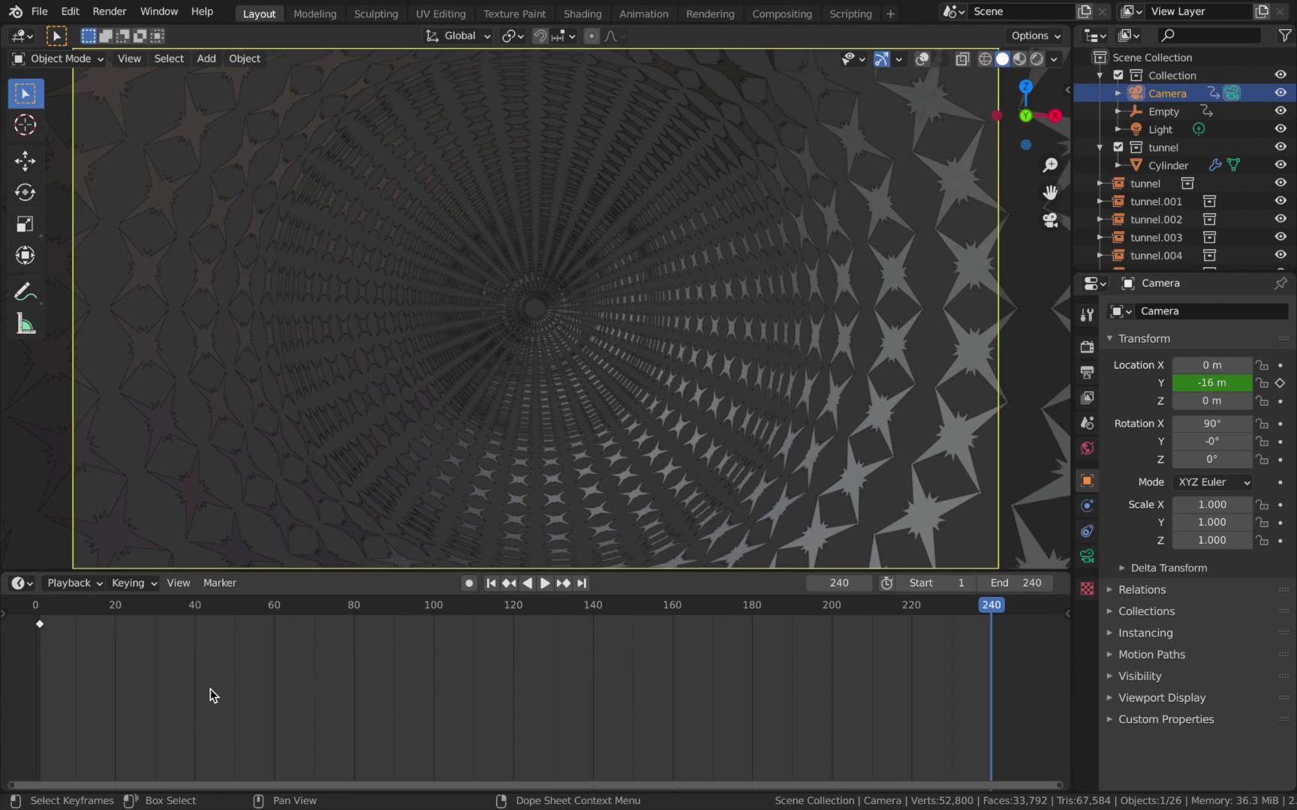
key(Right)
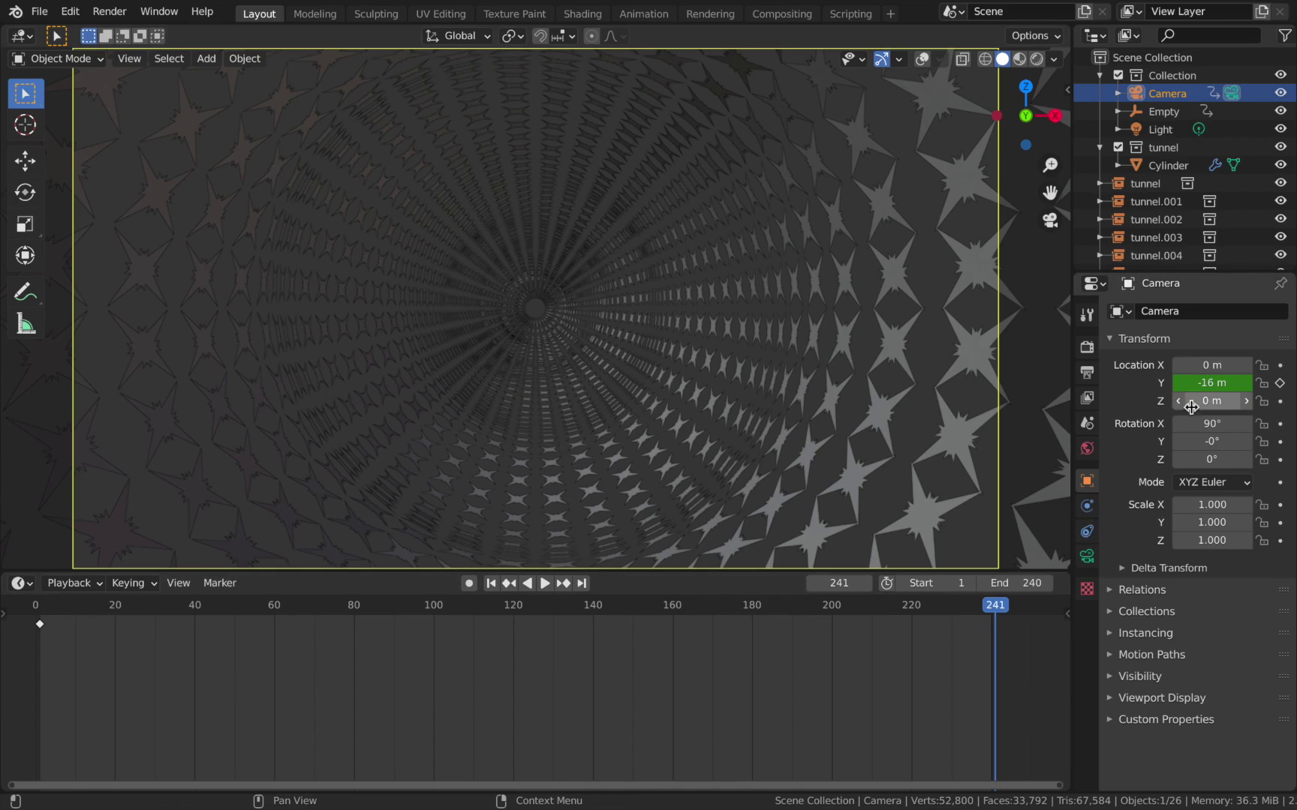
click(1211, 382)
text(16)
key(Return)
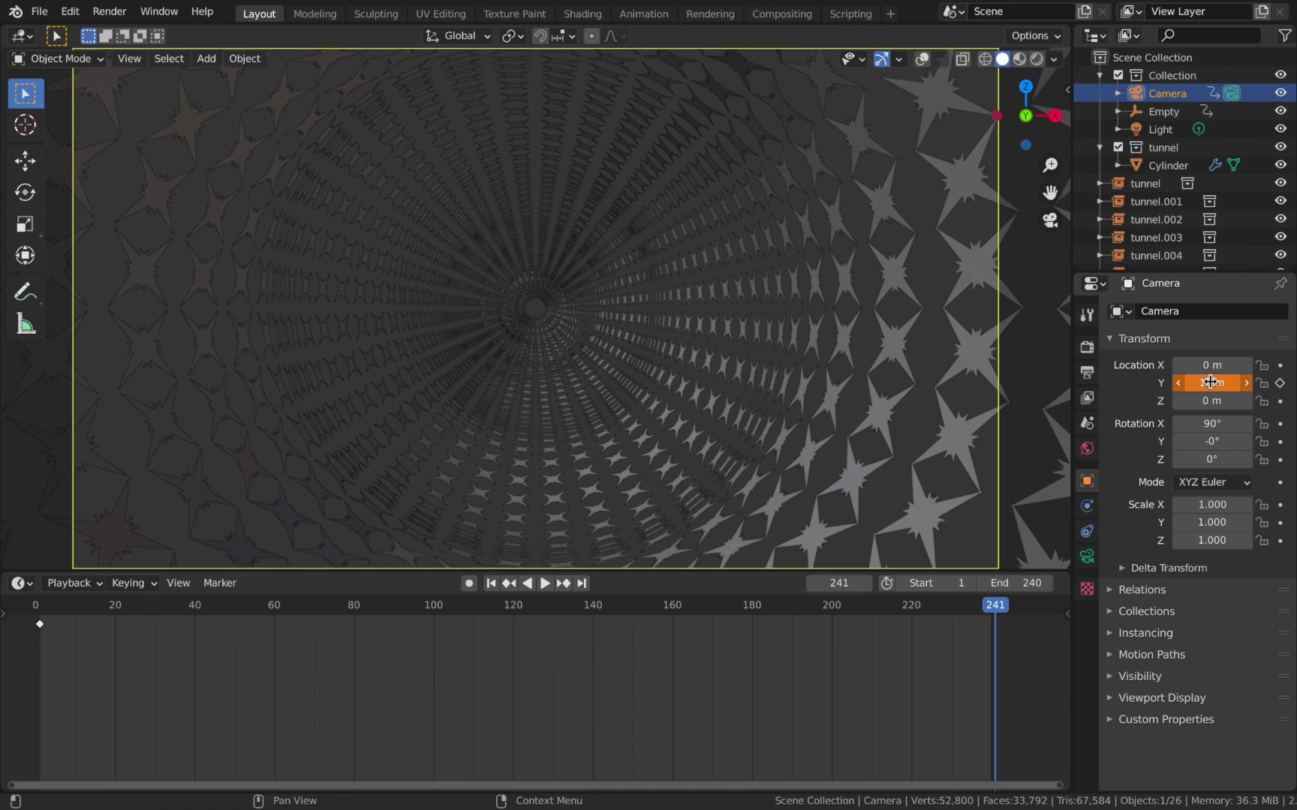
click(1279, 382)
Set the interpolation of both camera keyframes to Linear
key(a)
key(t)
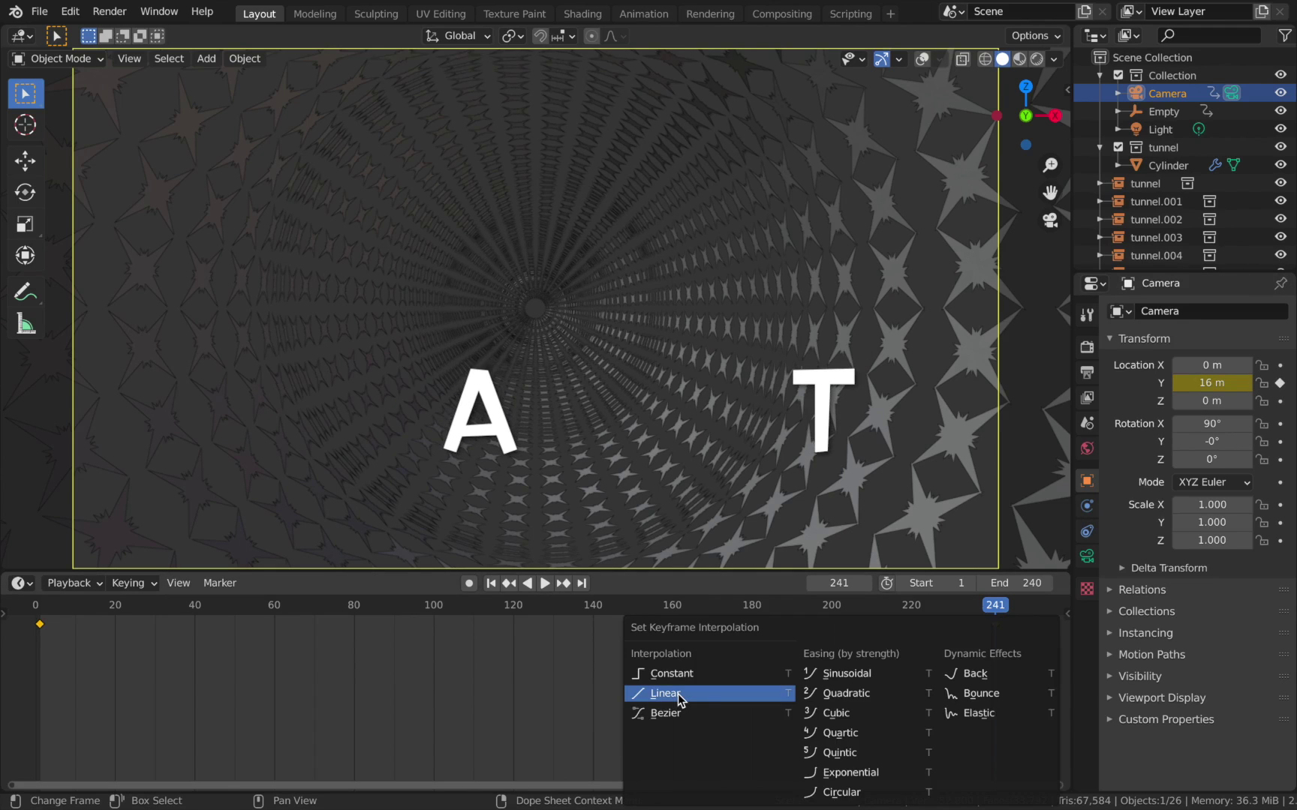
click(678, 693)
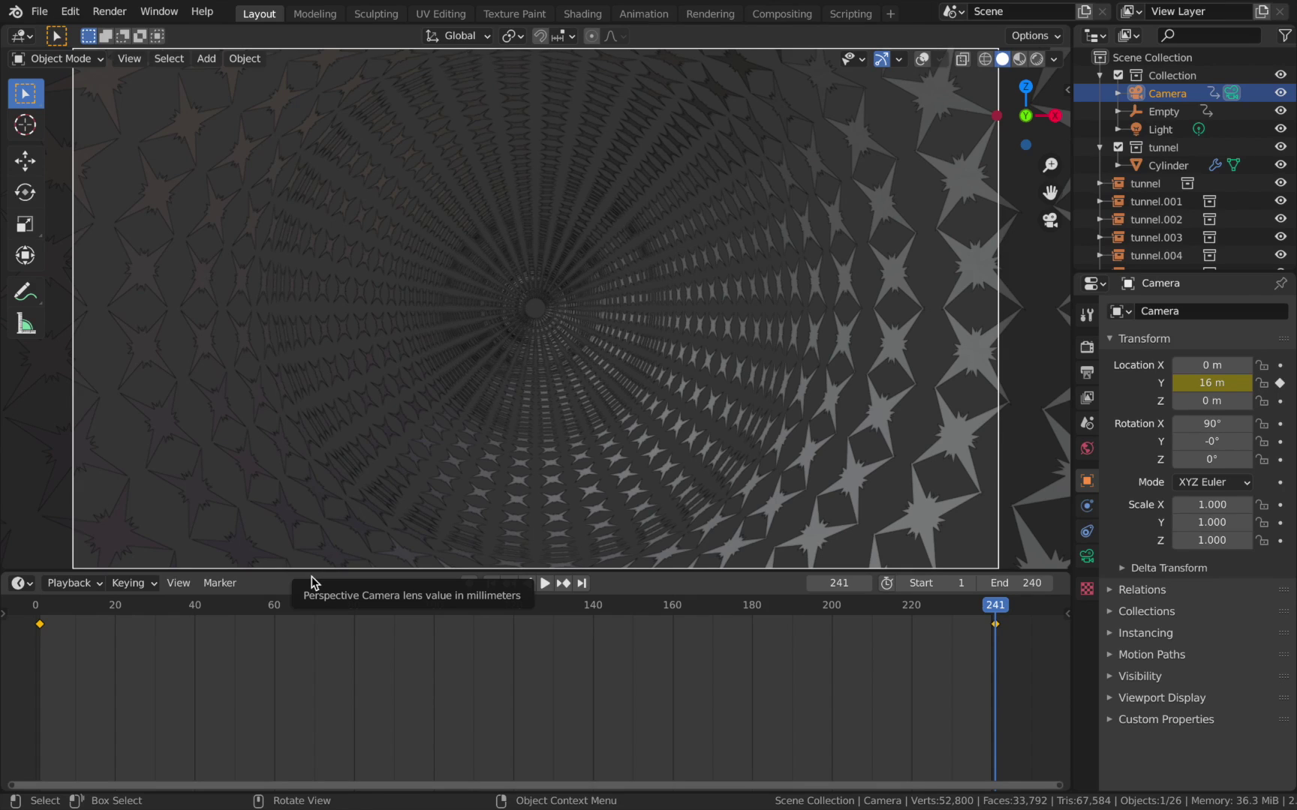
Play the camera's flight through the tunnel to check the loop, and return to frame 1
key(space)
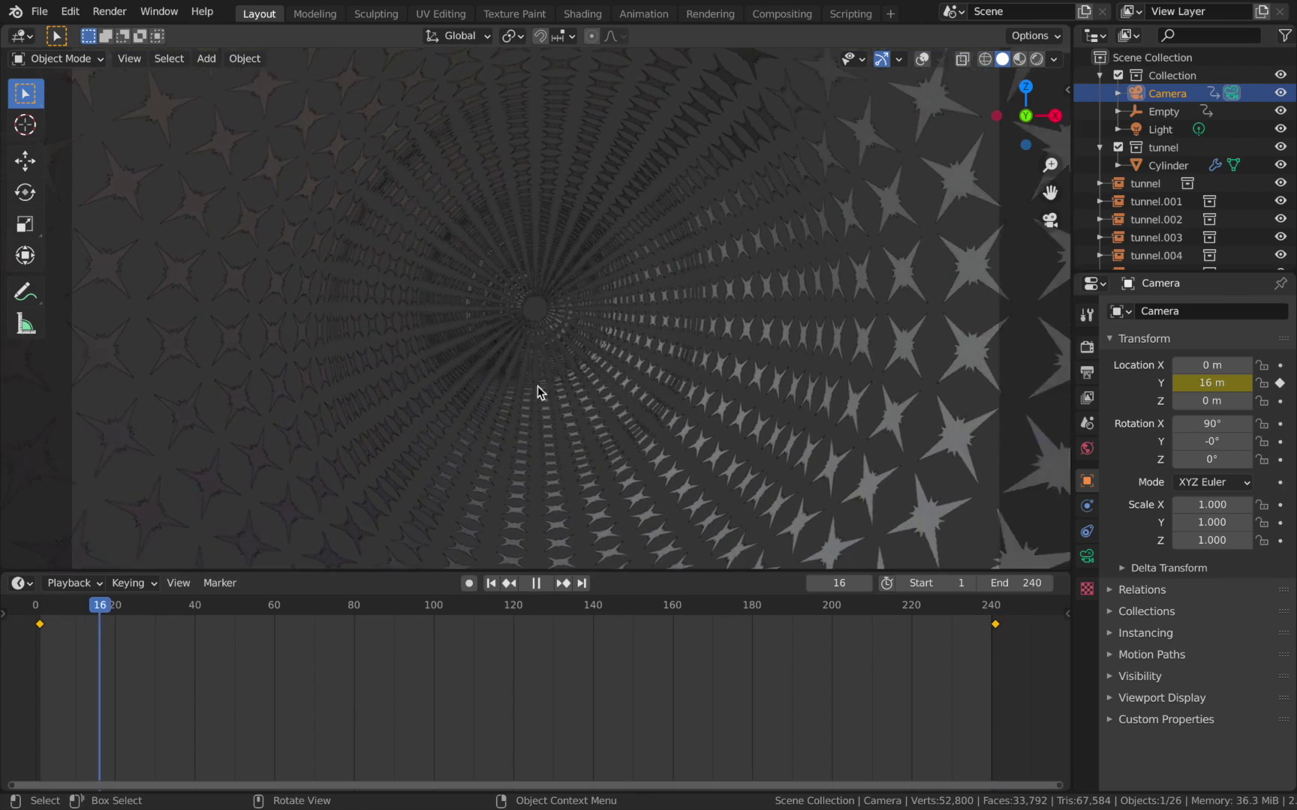
scroll(1146, 214, down, 3)
key(space)
key(shift+Left)
scroll(1146, 214, up, 2)
Move all tunnel instances, from tunnel to tunnel.010, into a new collection named Inst
click(1139, 177)
click(1139, 166)
scroll(1140, 178, down, 5)
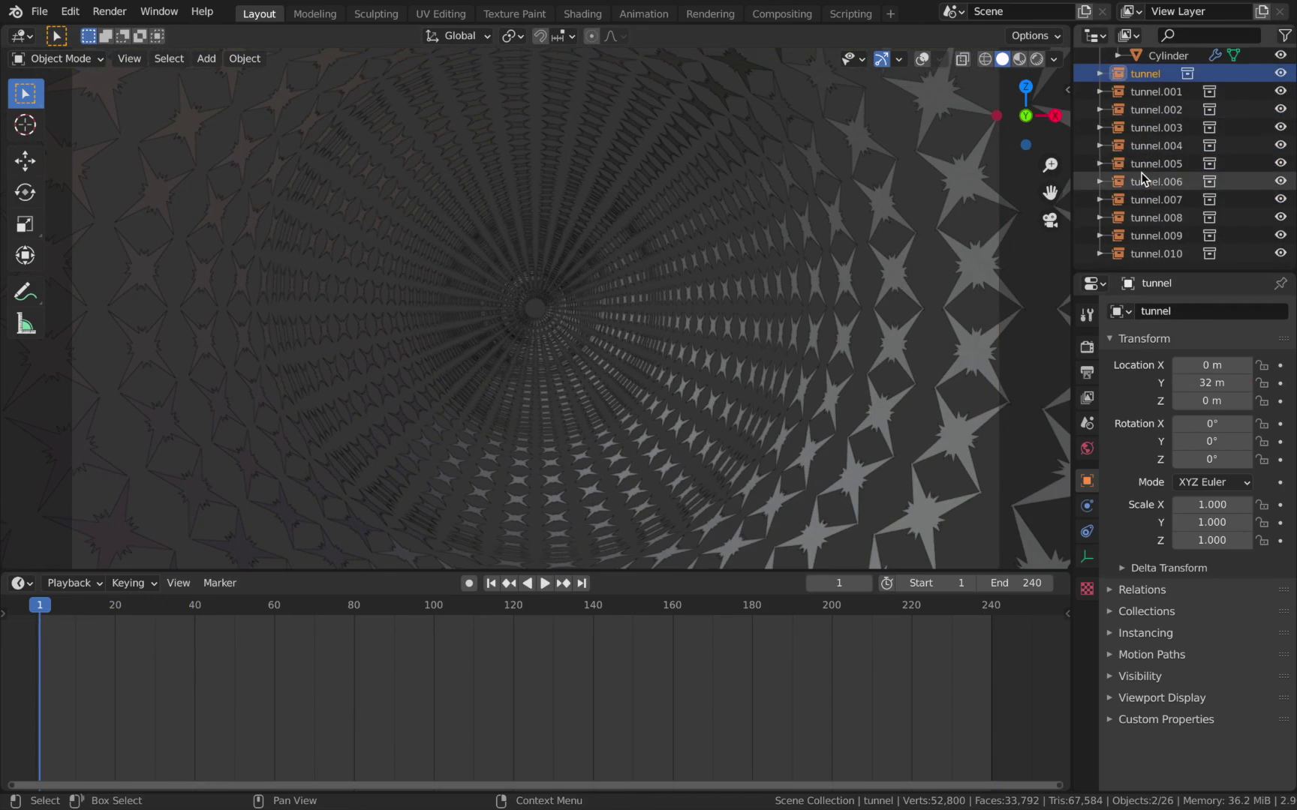
shift+click(1110, 250)
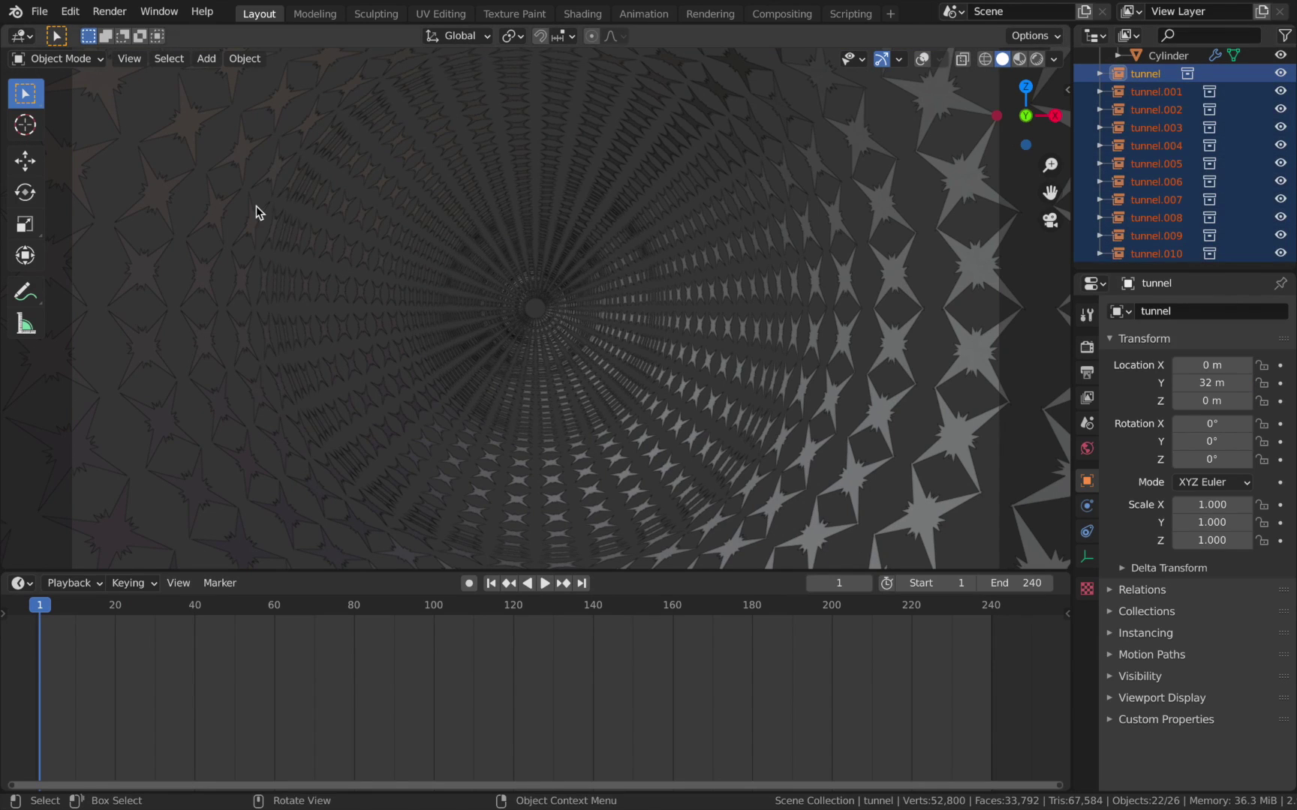
key(m)
click(601, 327)
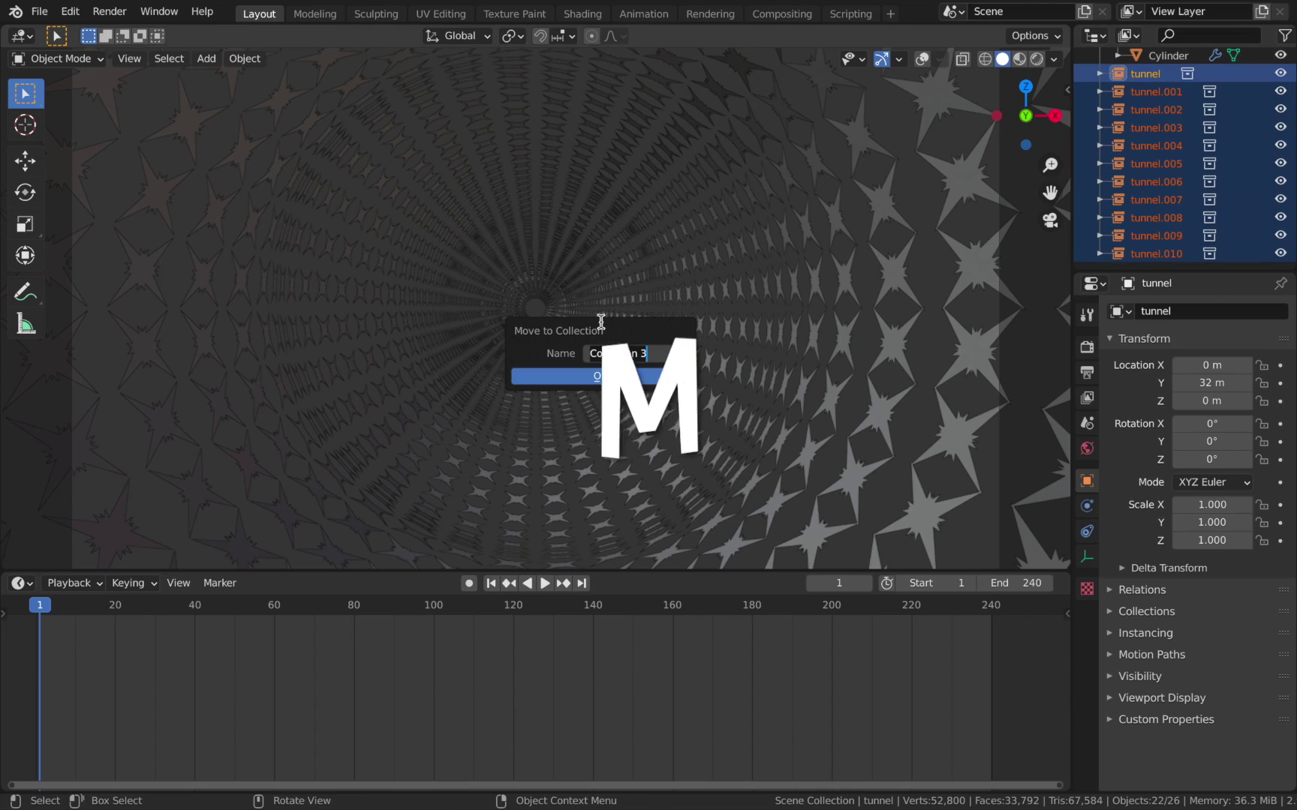
text(Inst)
key(Return)
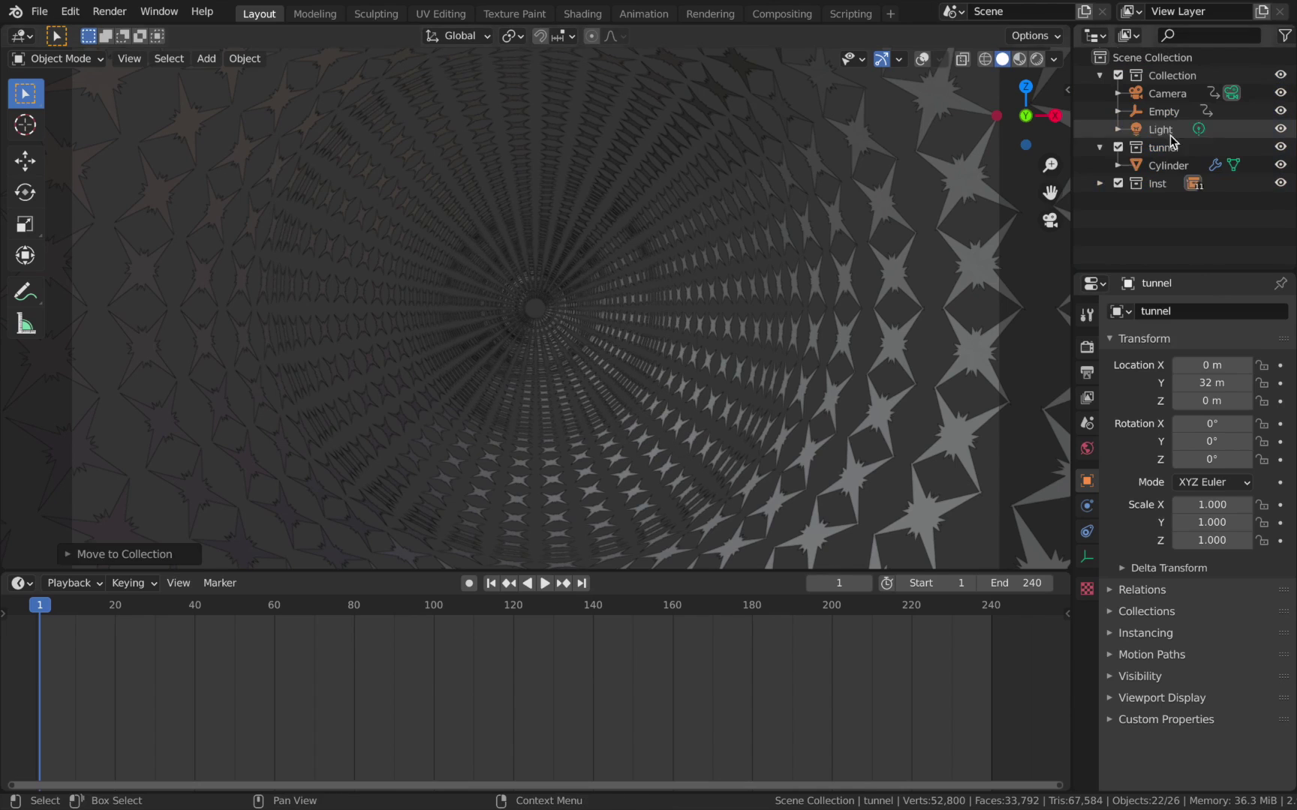
click(1101, 184)
click(1101, 184)
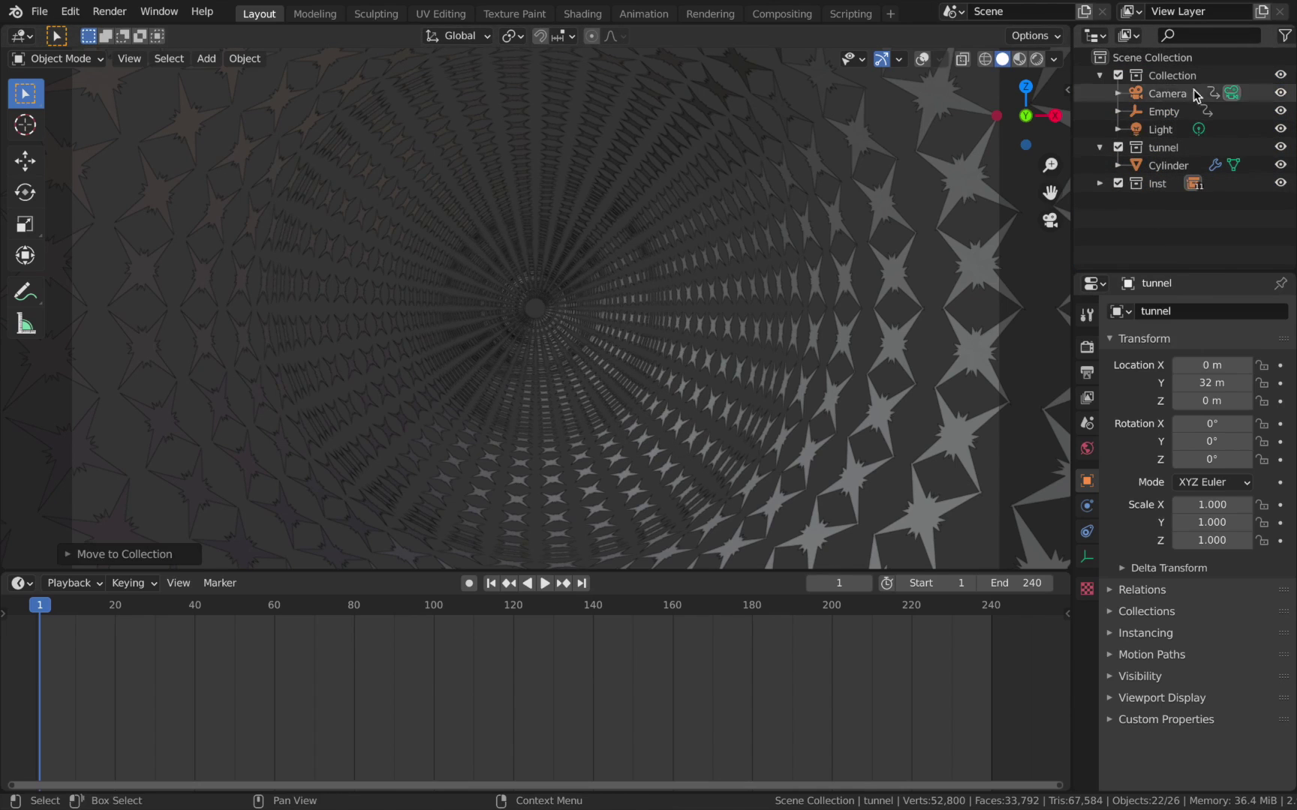
Show the camera view in Rendered shading and save the project as a new file in the Project Files folder
key(KP_0)
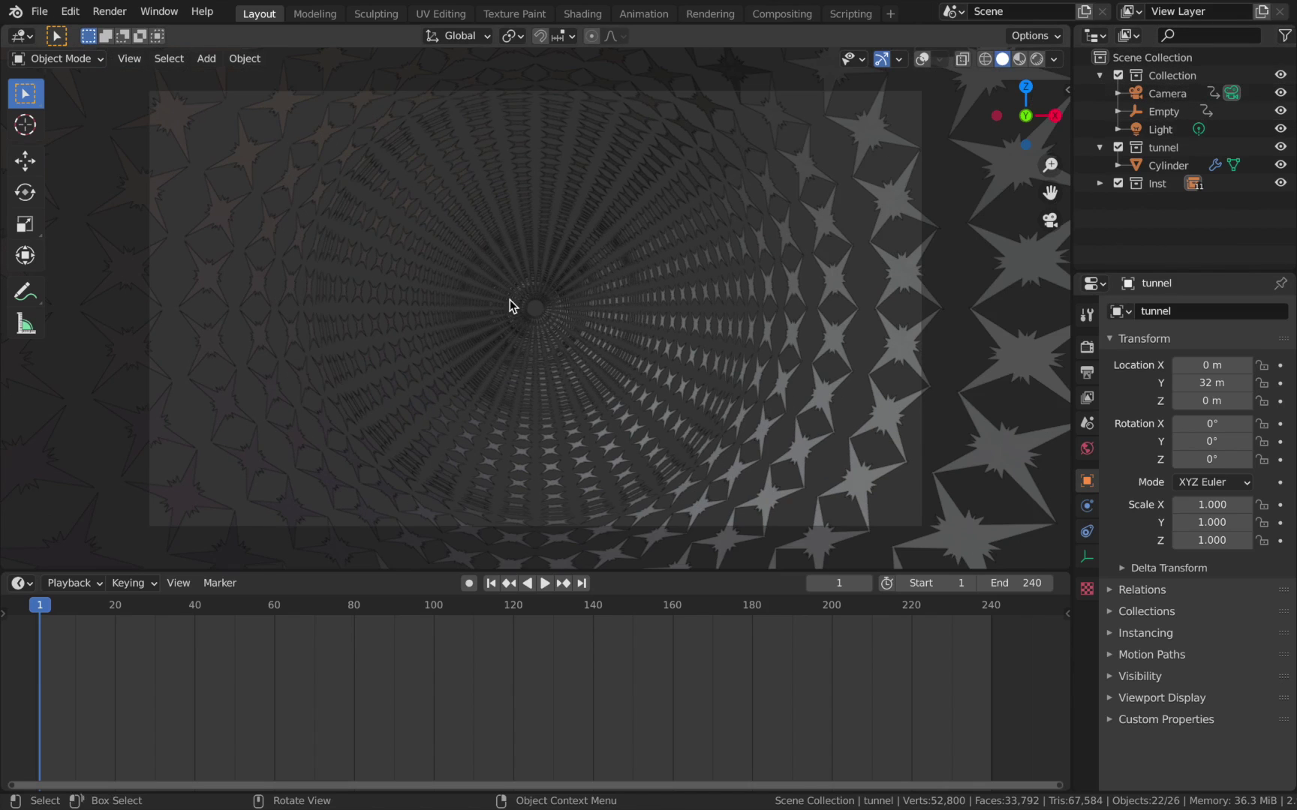
key(z)
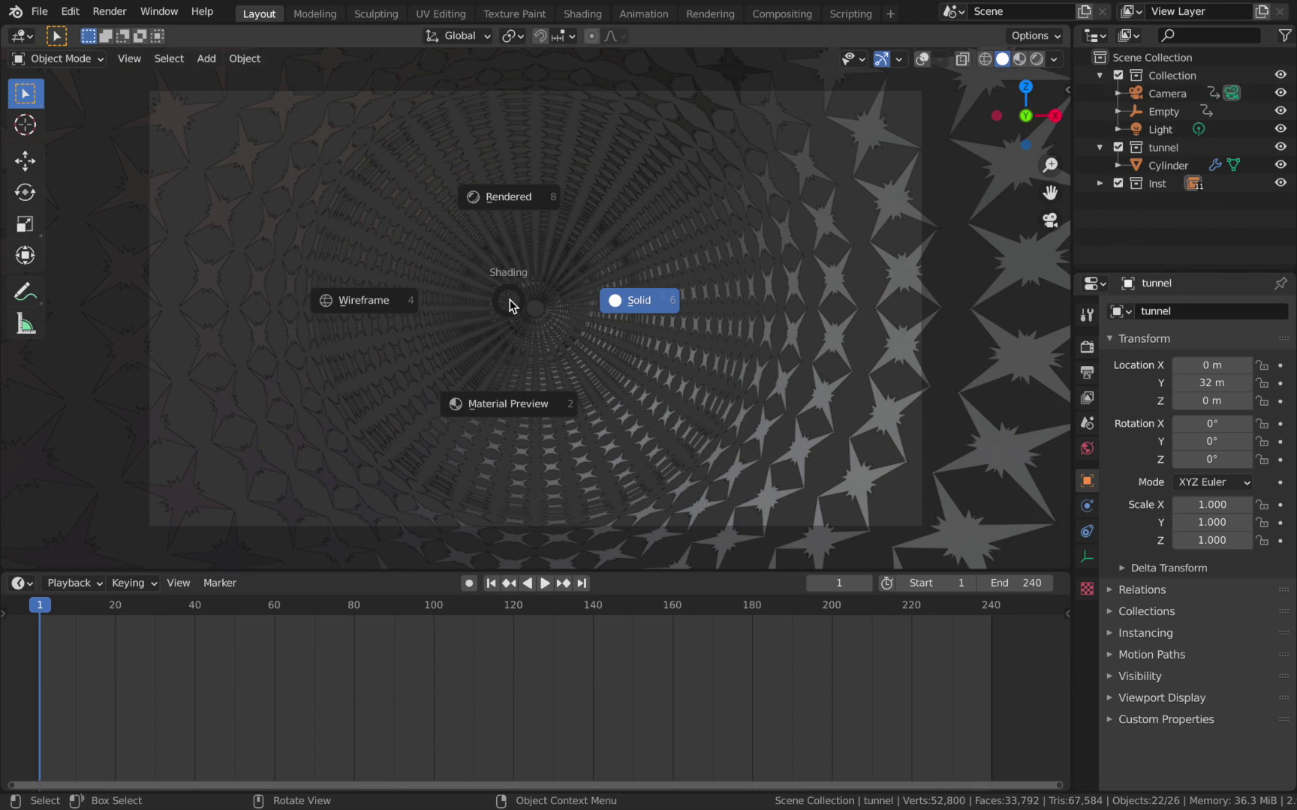
click(39, 11)
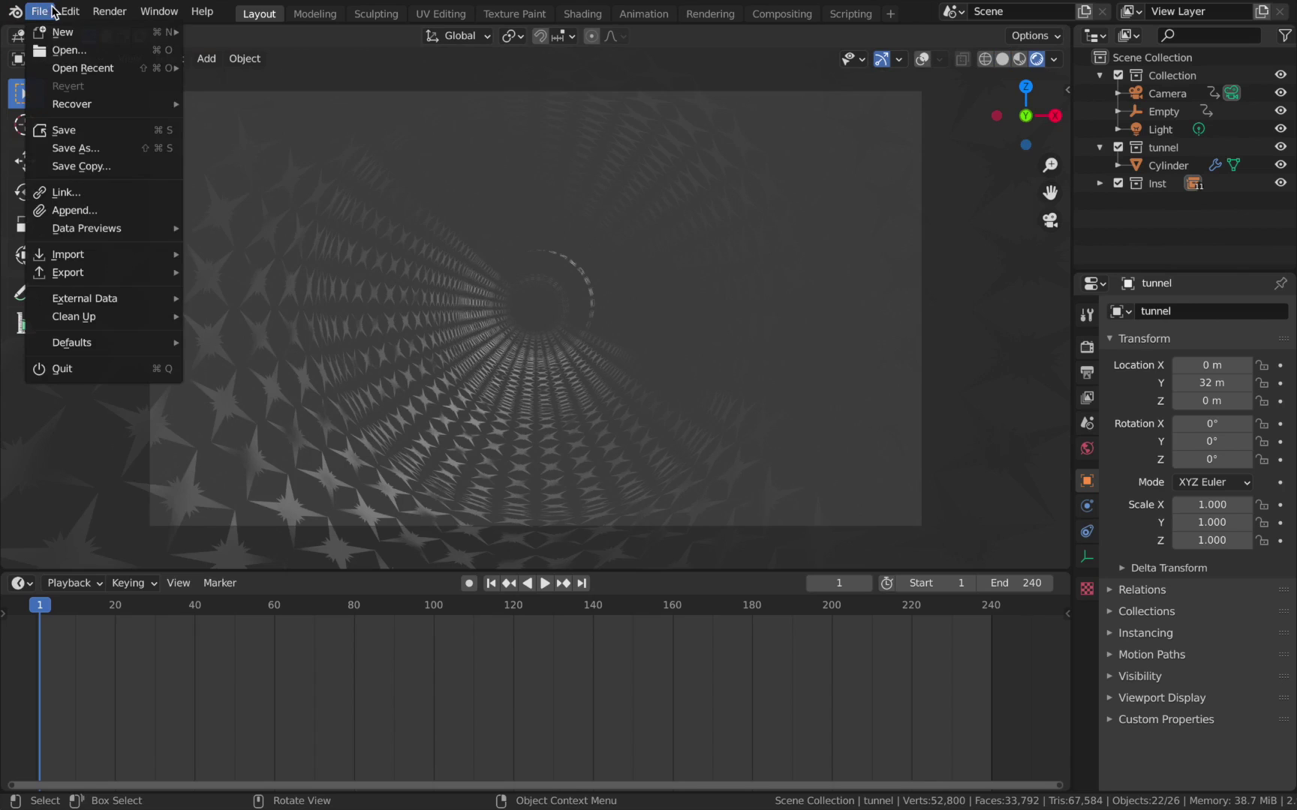
click(75, 148)
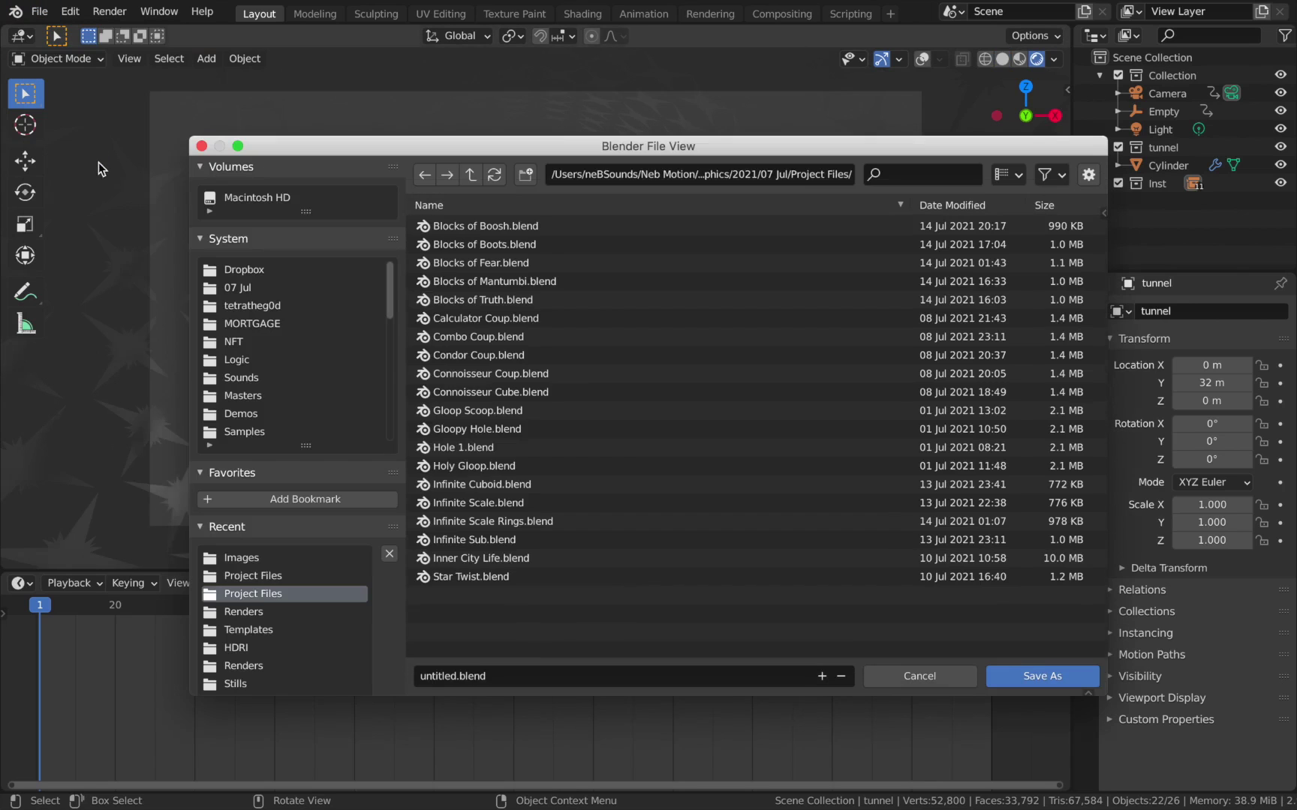
scroll(244, 332, down, 10)
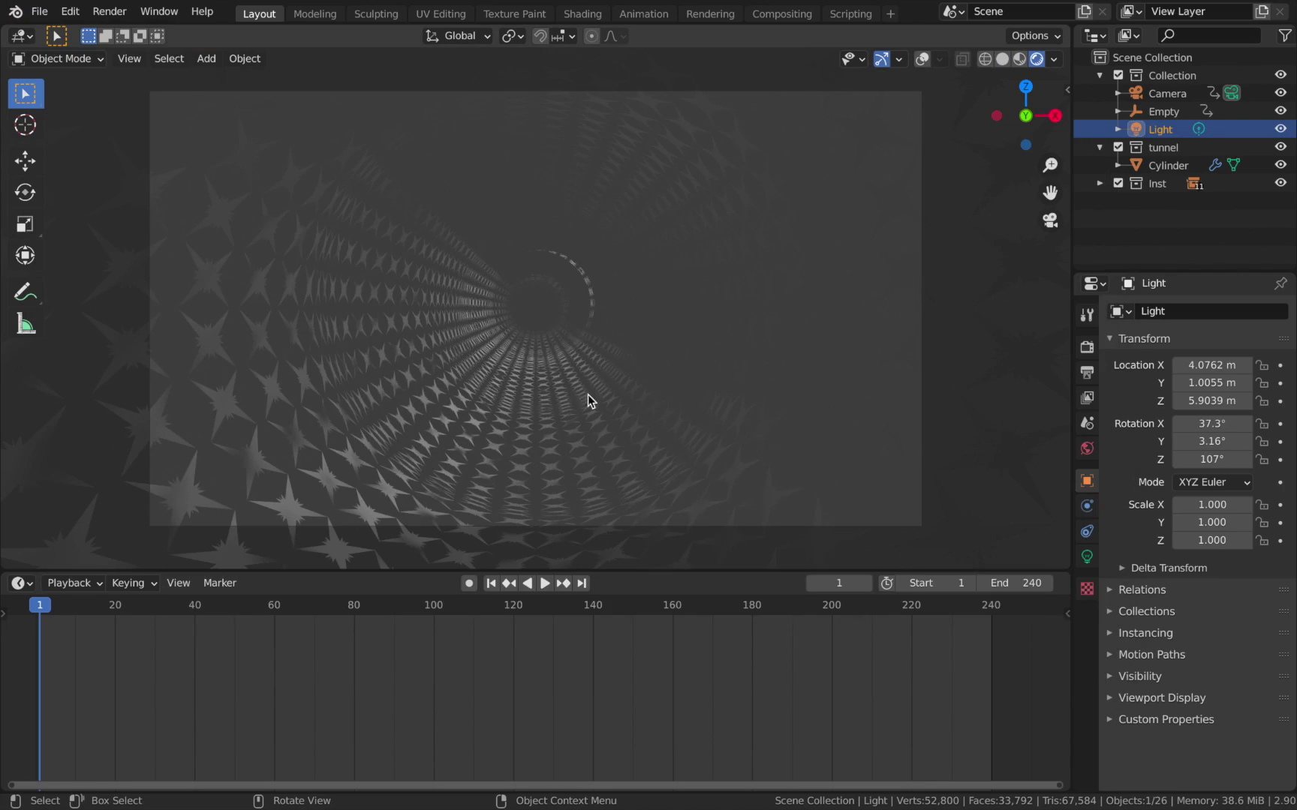
Delete the scene's light and set the world background color to pure black
key(x)
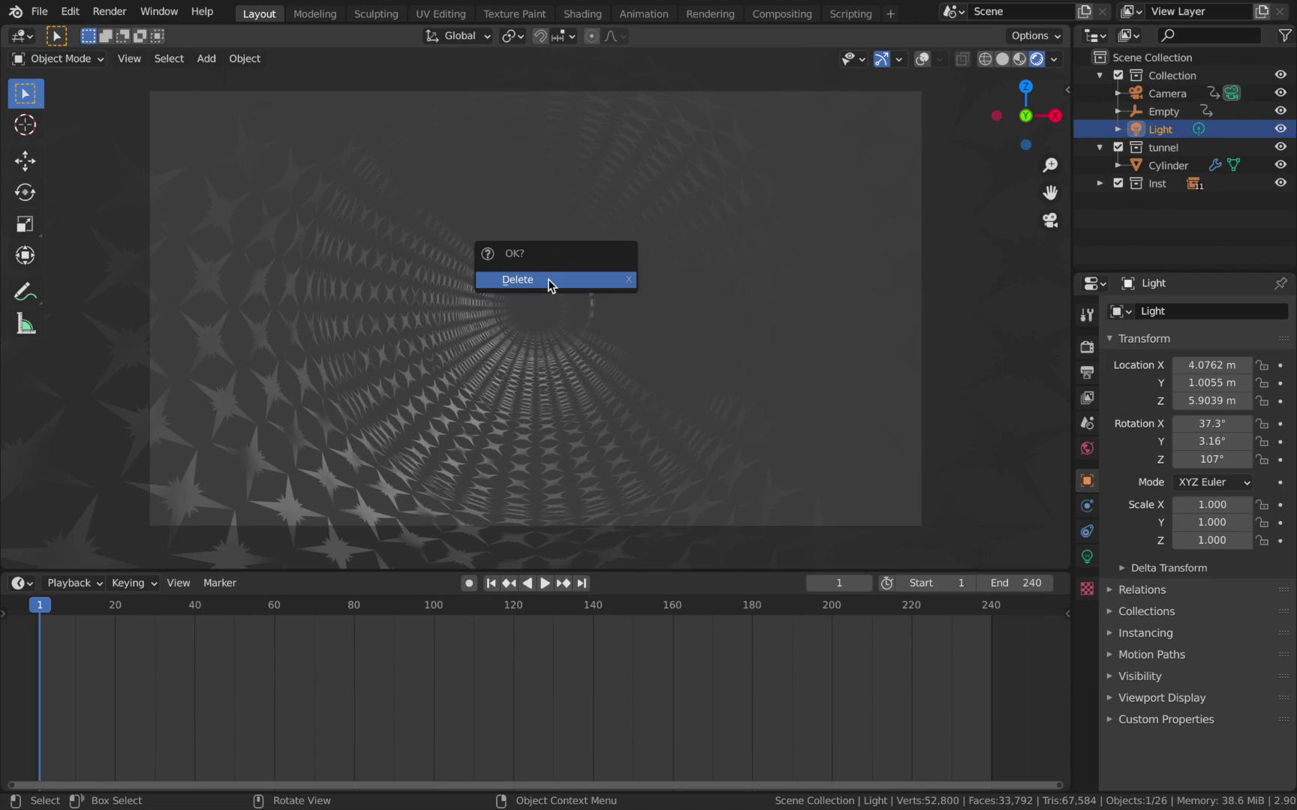
click(550, 283)
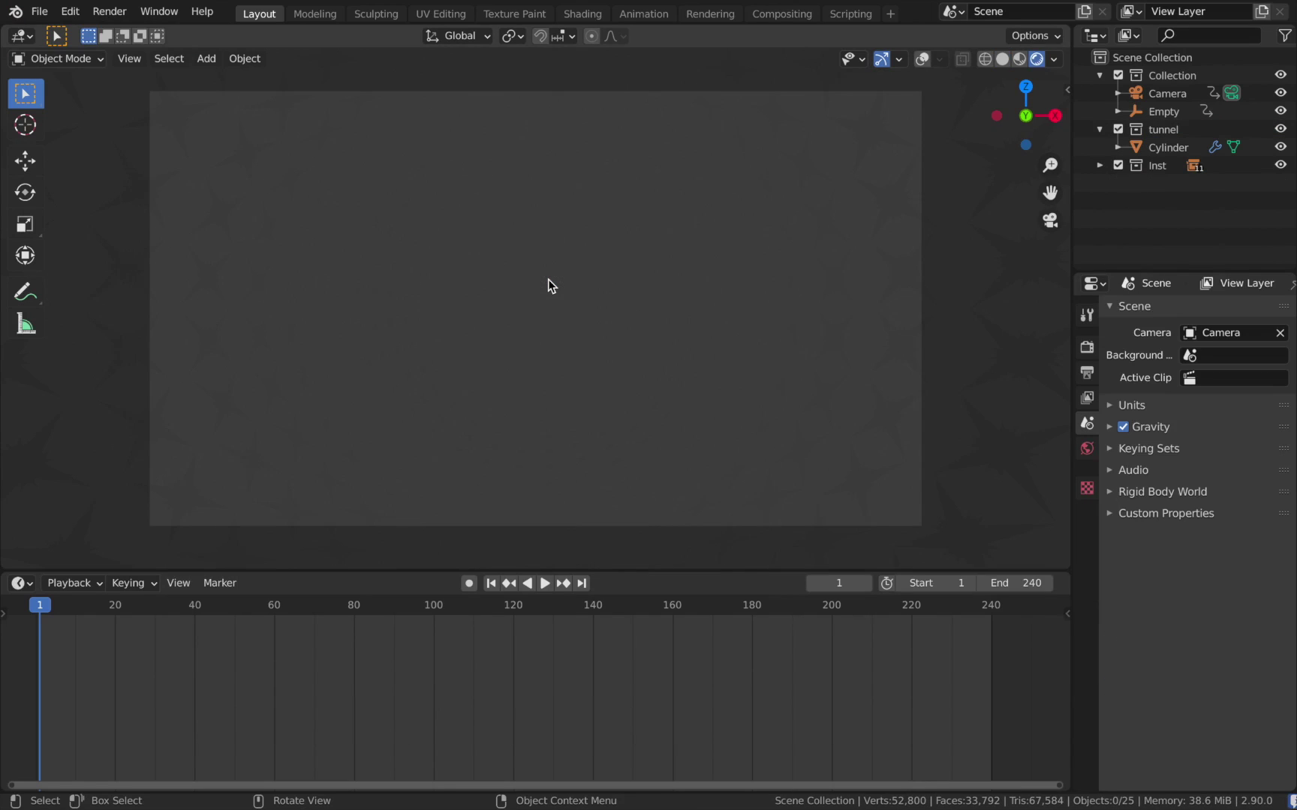
click(1097, 448)
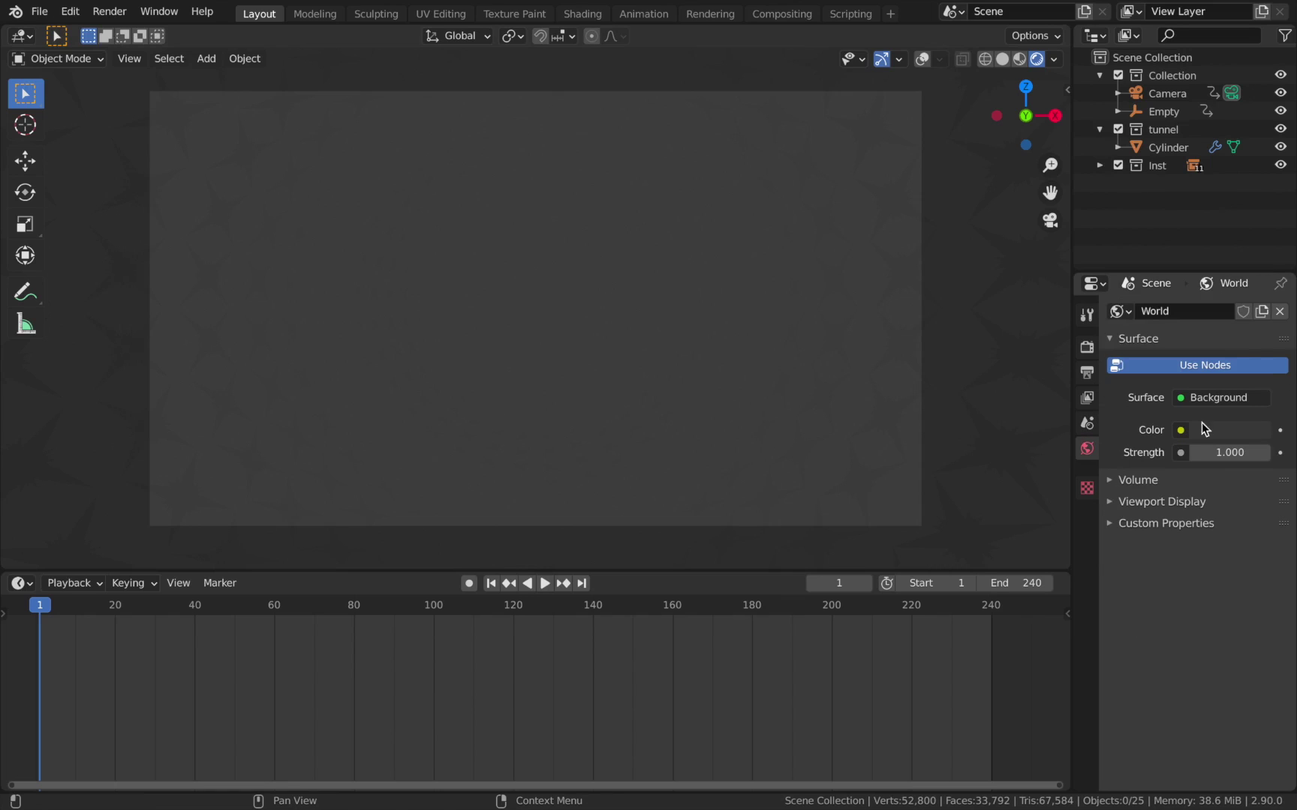
click(1223, 430)
click(1256, 276)
drag(1256, 276, 1256, 304)
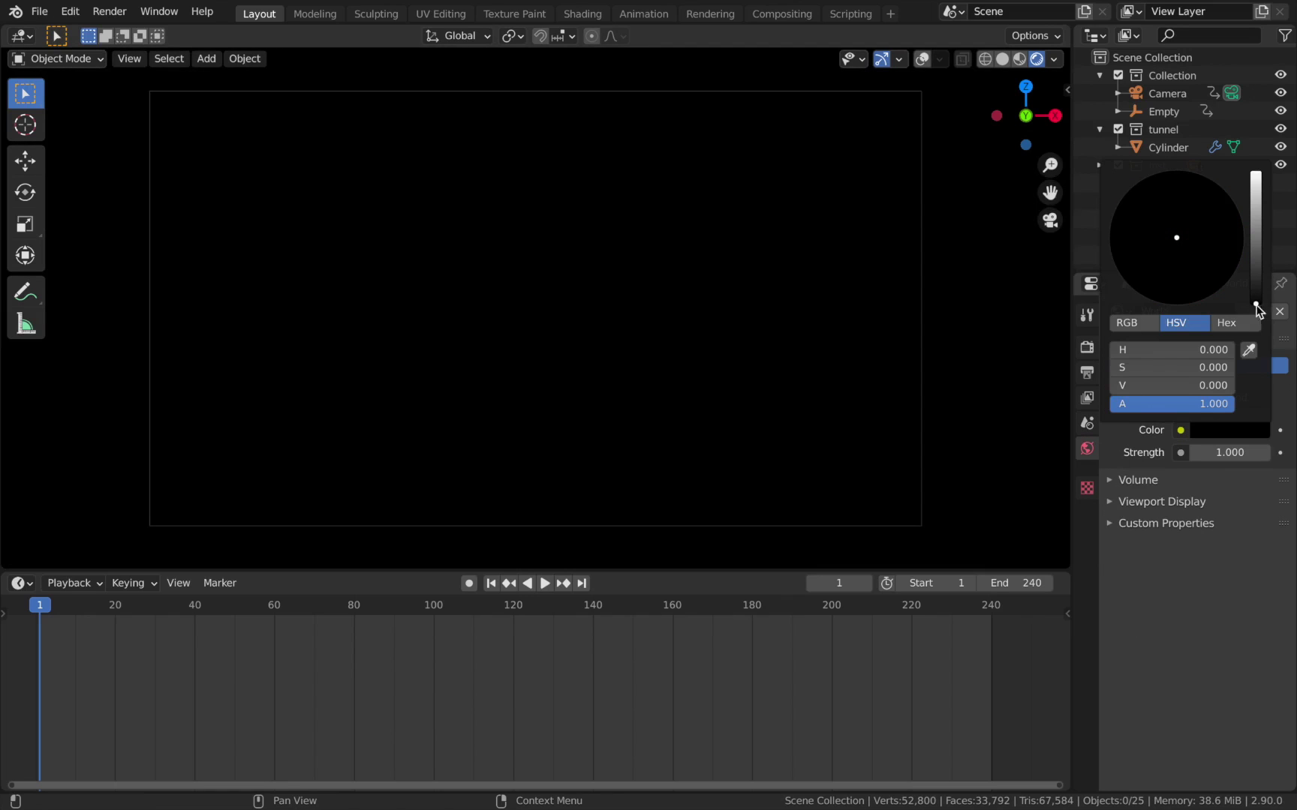
Create a new material on the Cylinder and set its surface shader to Emission
click(1163, 154)
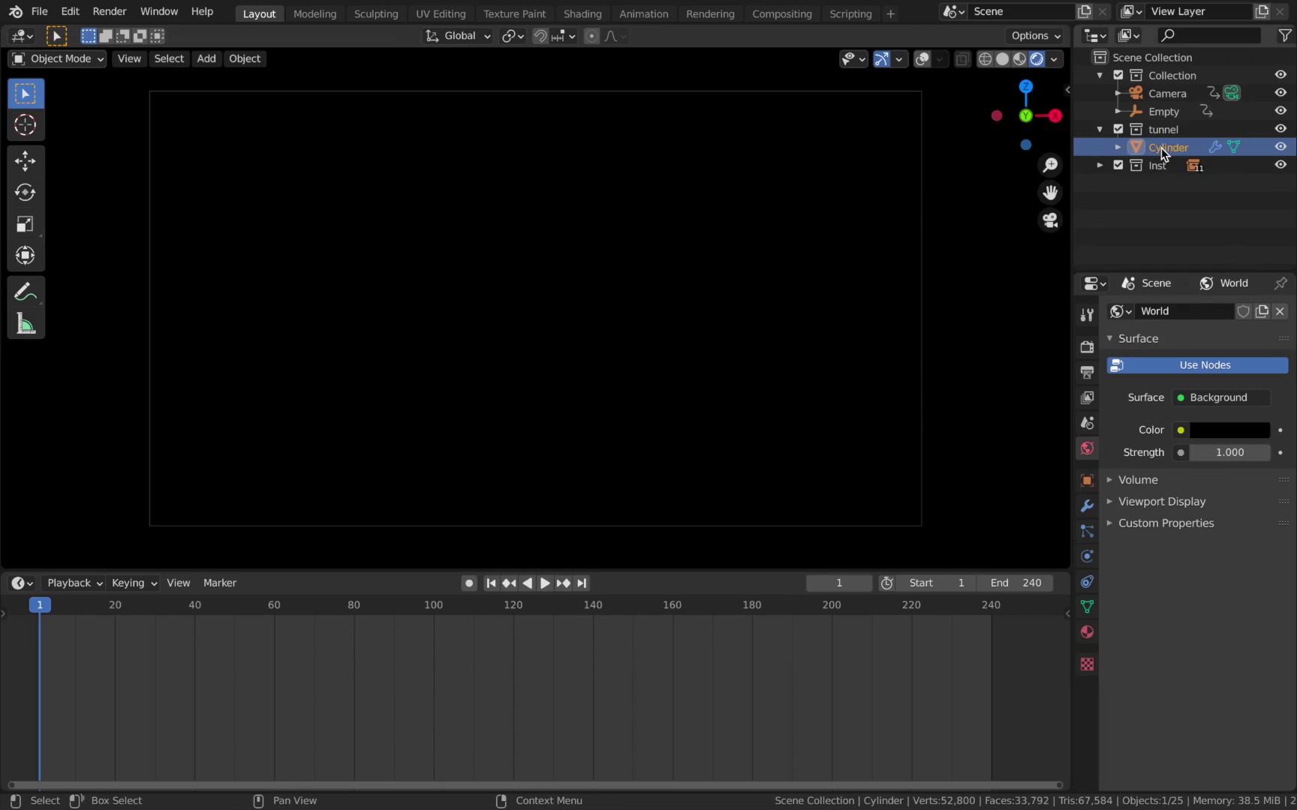
click(1086, 634)
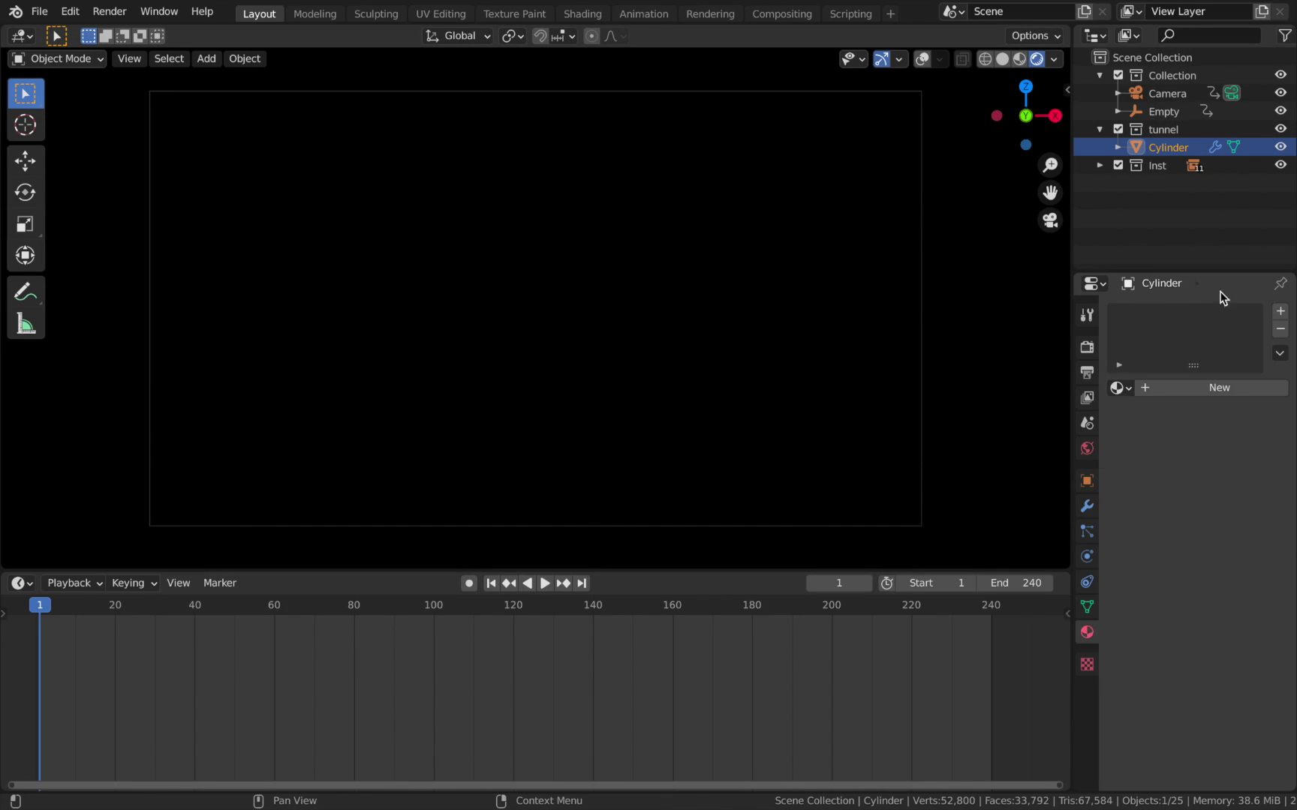
click(1154, 390)
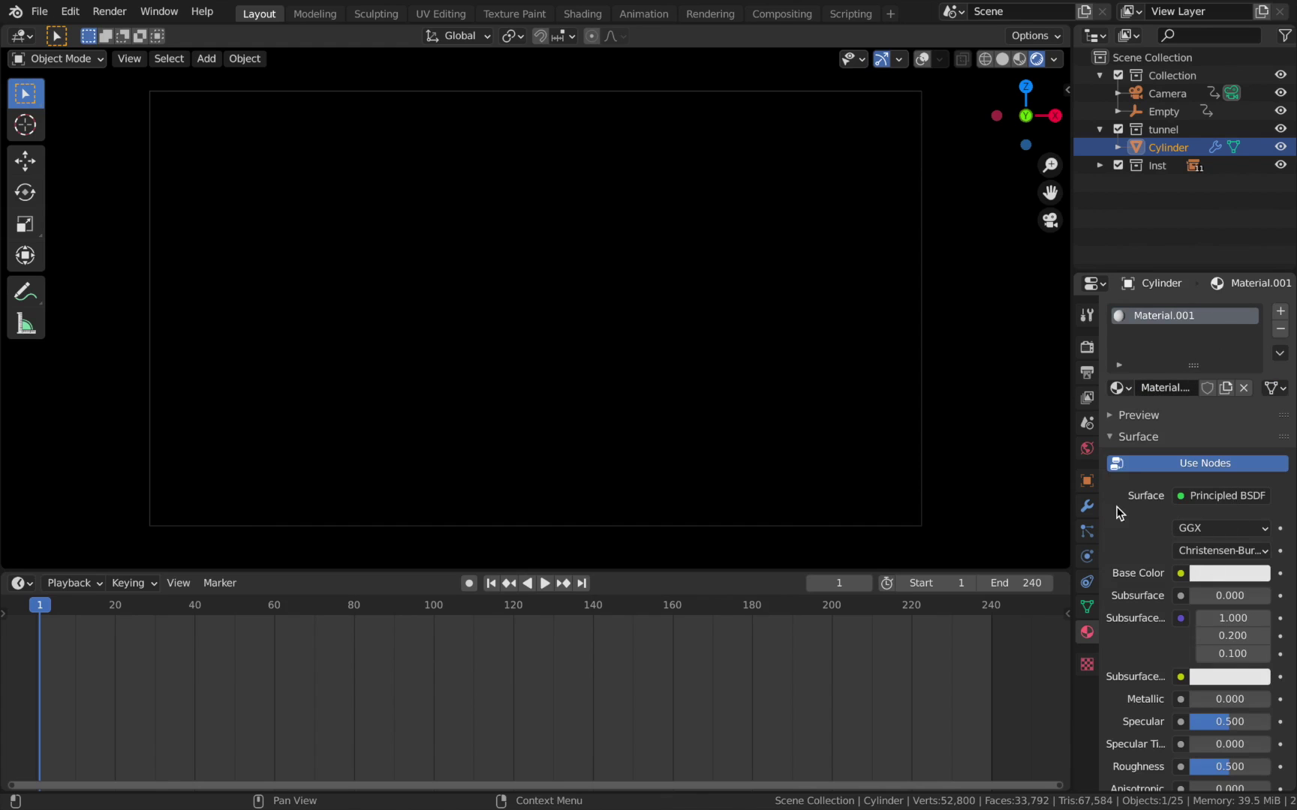
click(1237, 497)
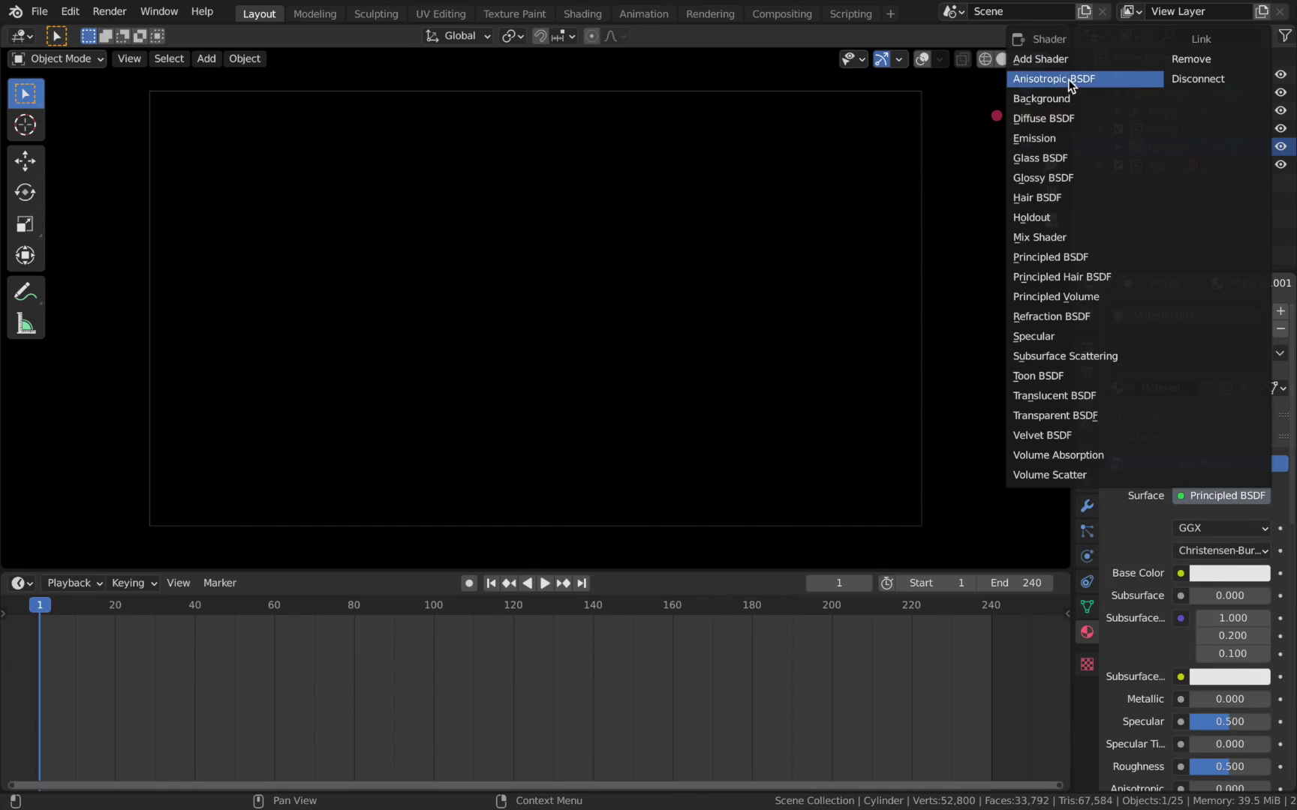
click(1056, 140)
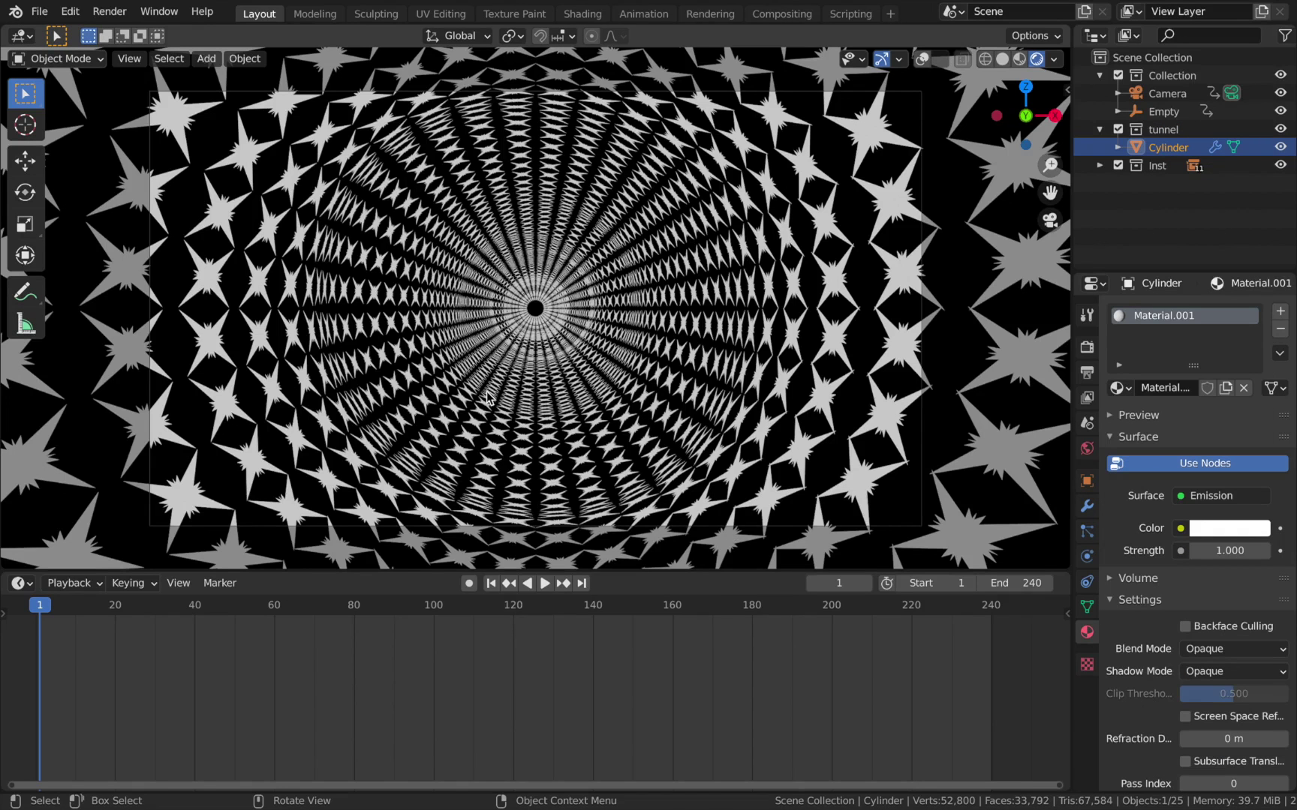
Set the Cylinder material's emission strength to 8 and its color to a saturated blue
click(1221, 548)
text(1.0)
key(BackSpace)
key(BackSpace)
key(BackSpace)
text(8)
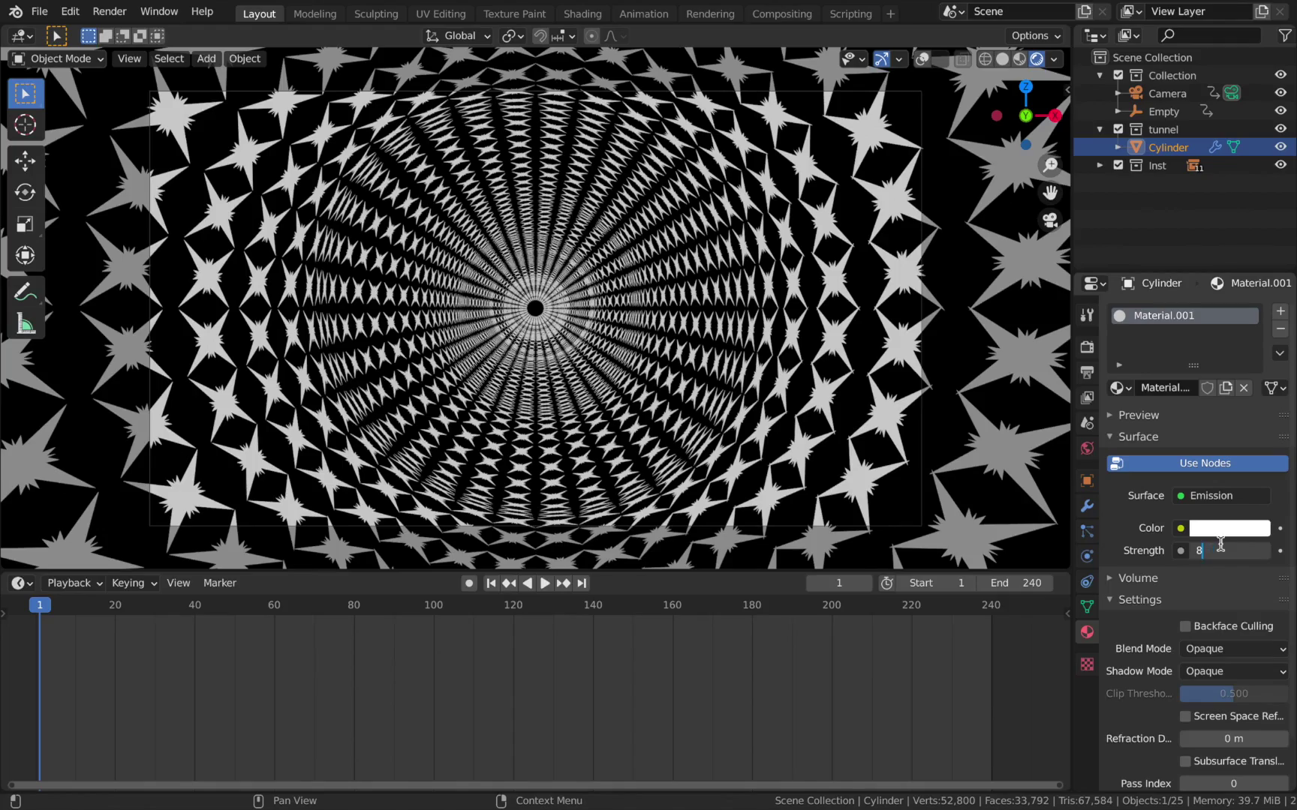
key(Return)
click(1229, 529)
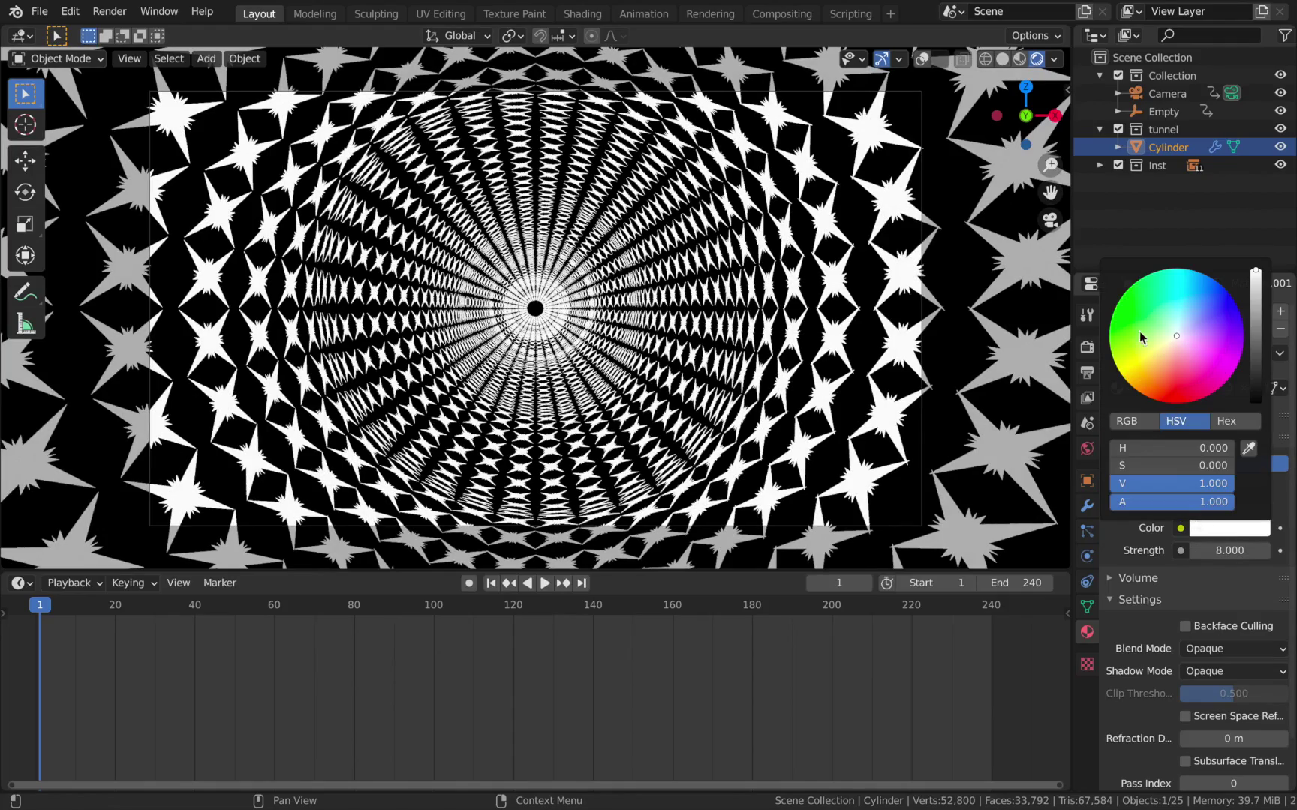
drag(1169, 332, 1223, 286)
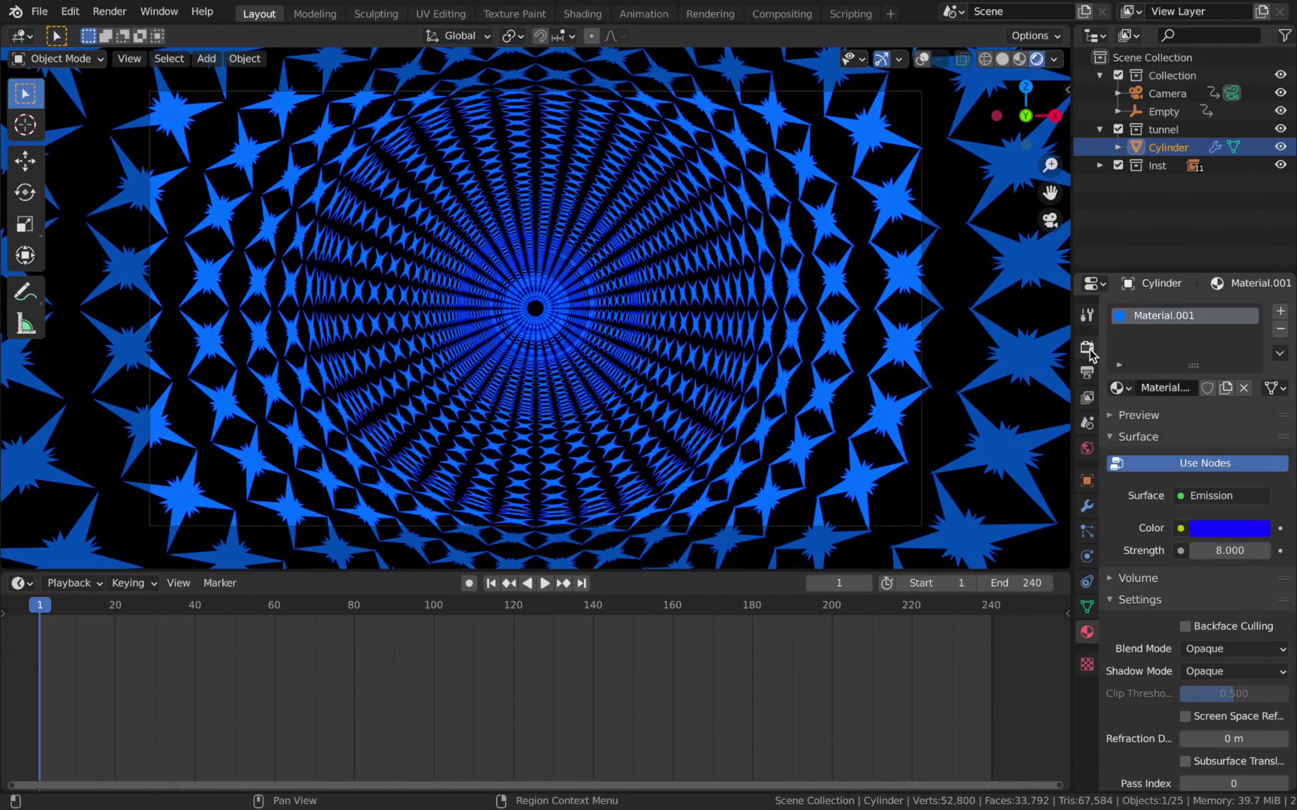
Enable Bloom in the Eevee render settings and set its intensity to 0.017
click(1087, 348)
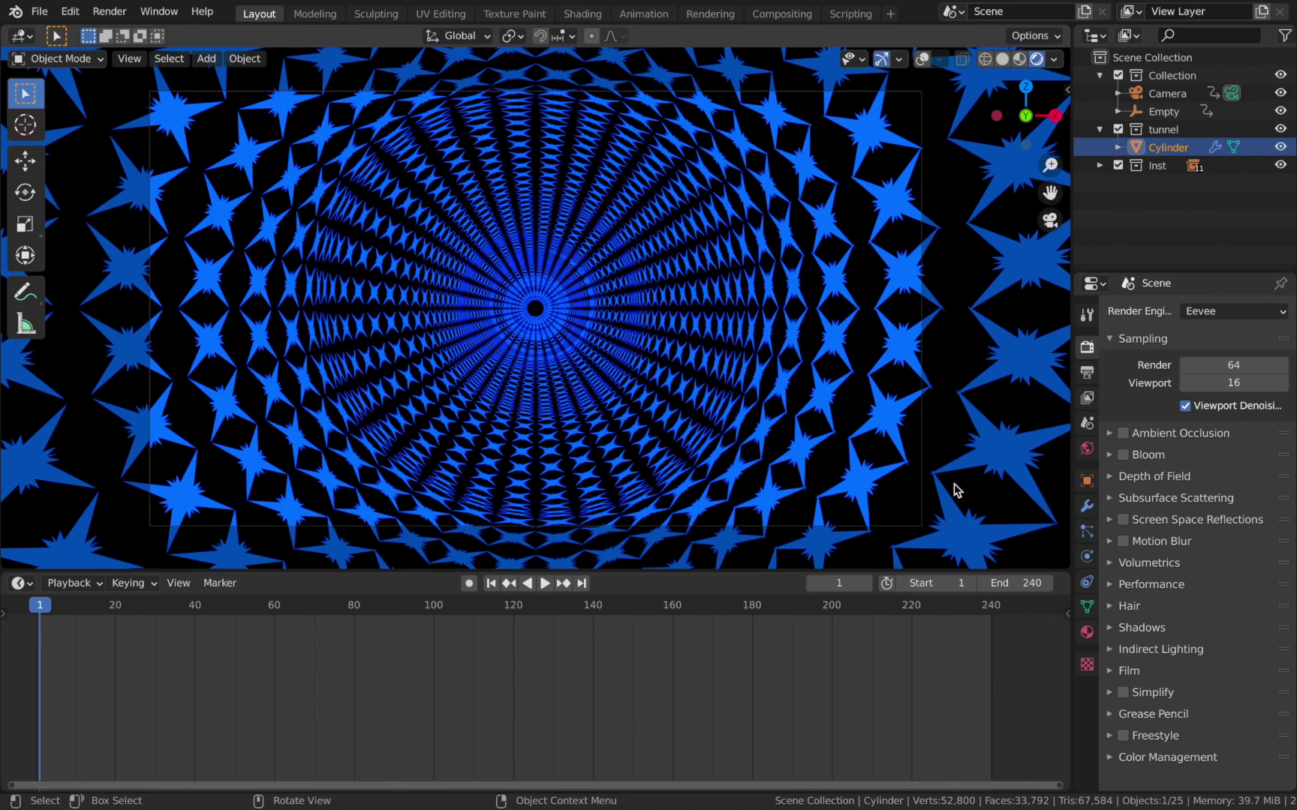
click(1125, 455)
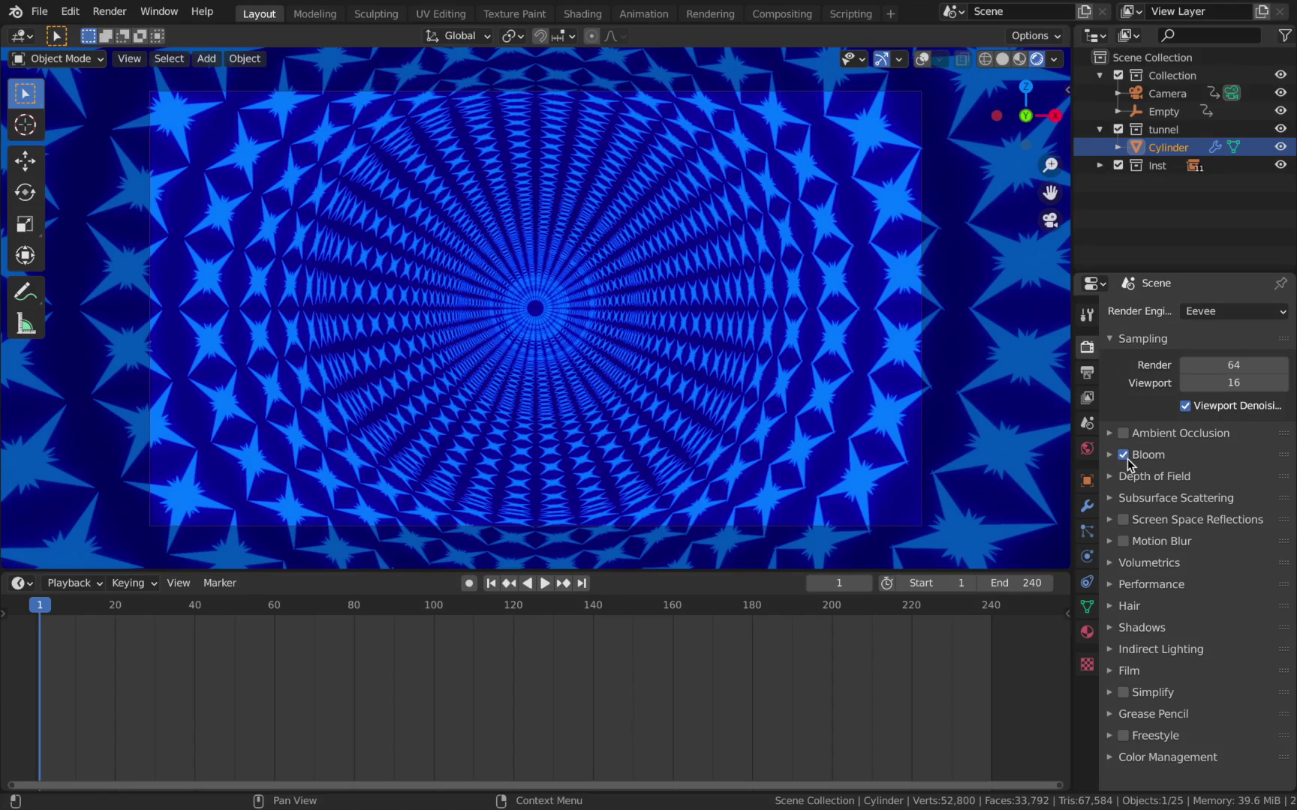
click(1114, 455)
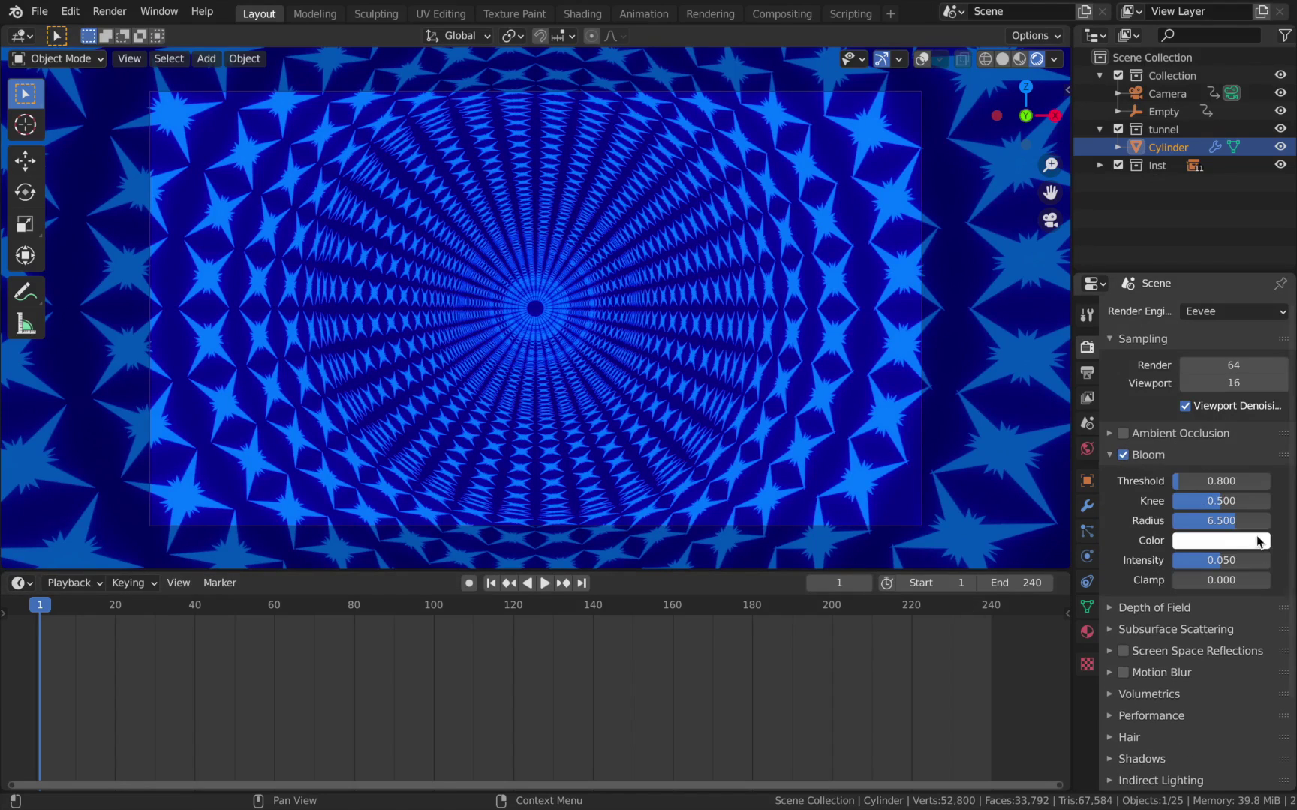
drag(1217, 560, 1188, 560)
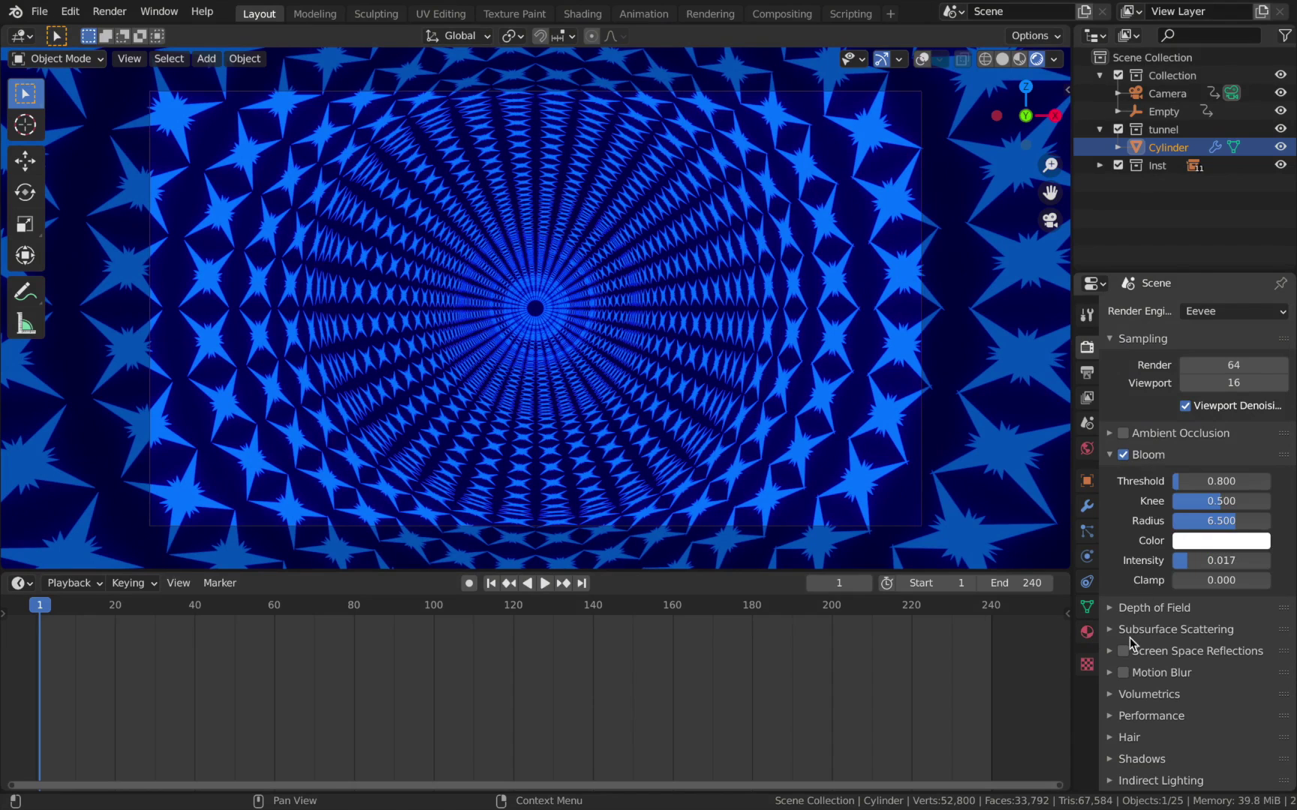
Enable Motion Blur, test-render frame 107, and close the render result
click(1123, 673)
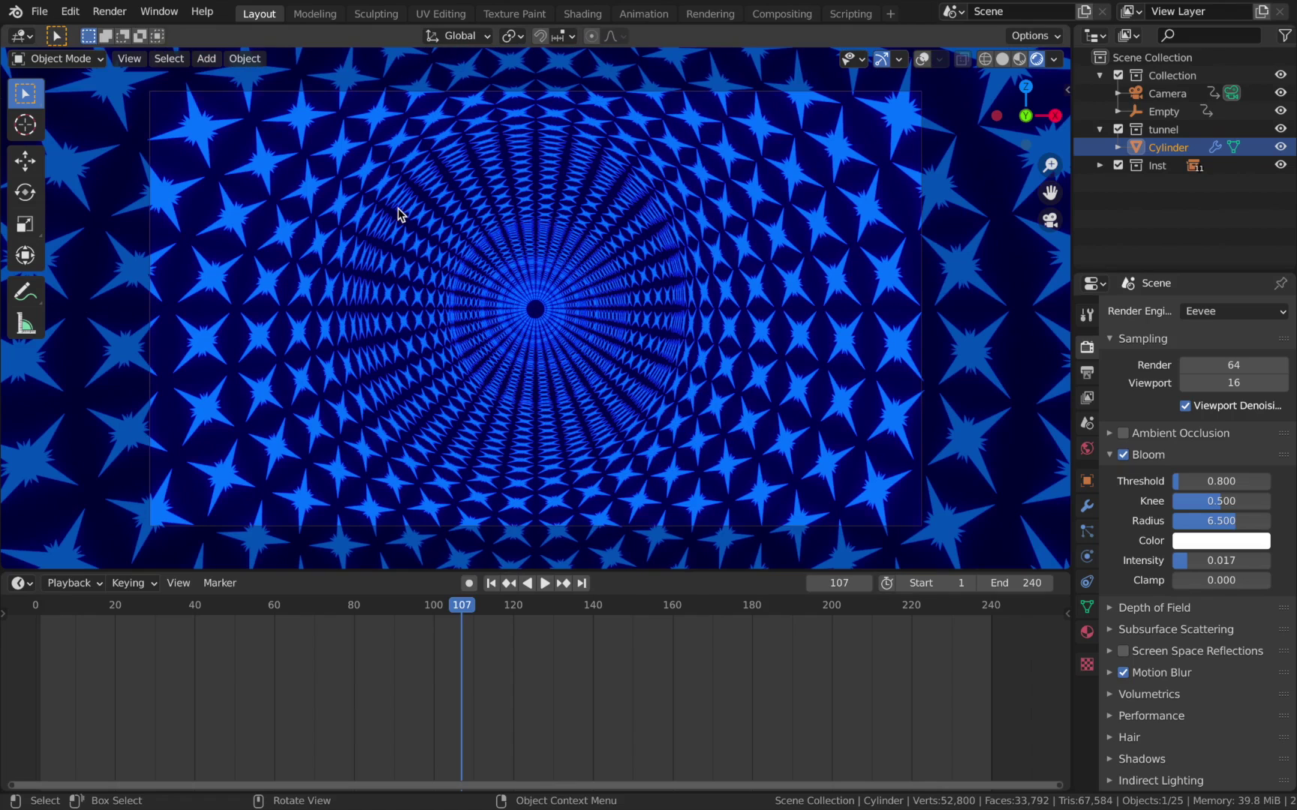
key(F12)
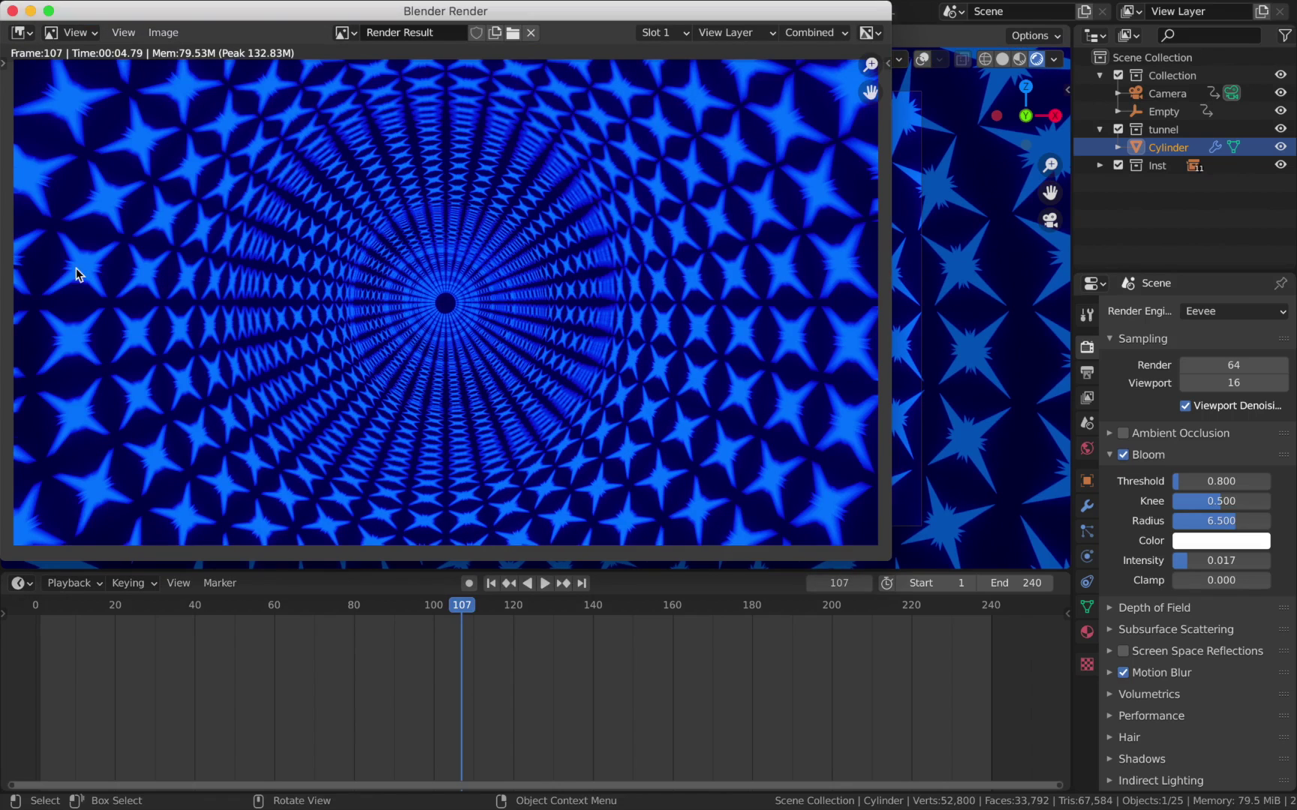
click(12, 11)
Set the Motion Blur shutter to 0.15 and render frame 107 again to compare
click(1111, 673)
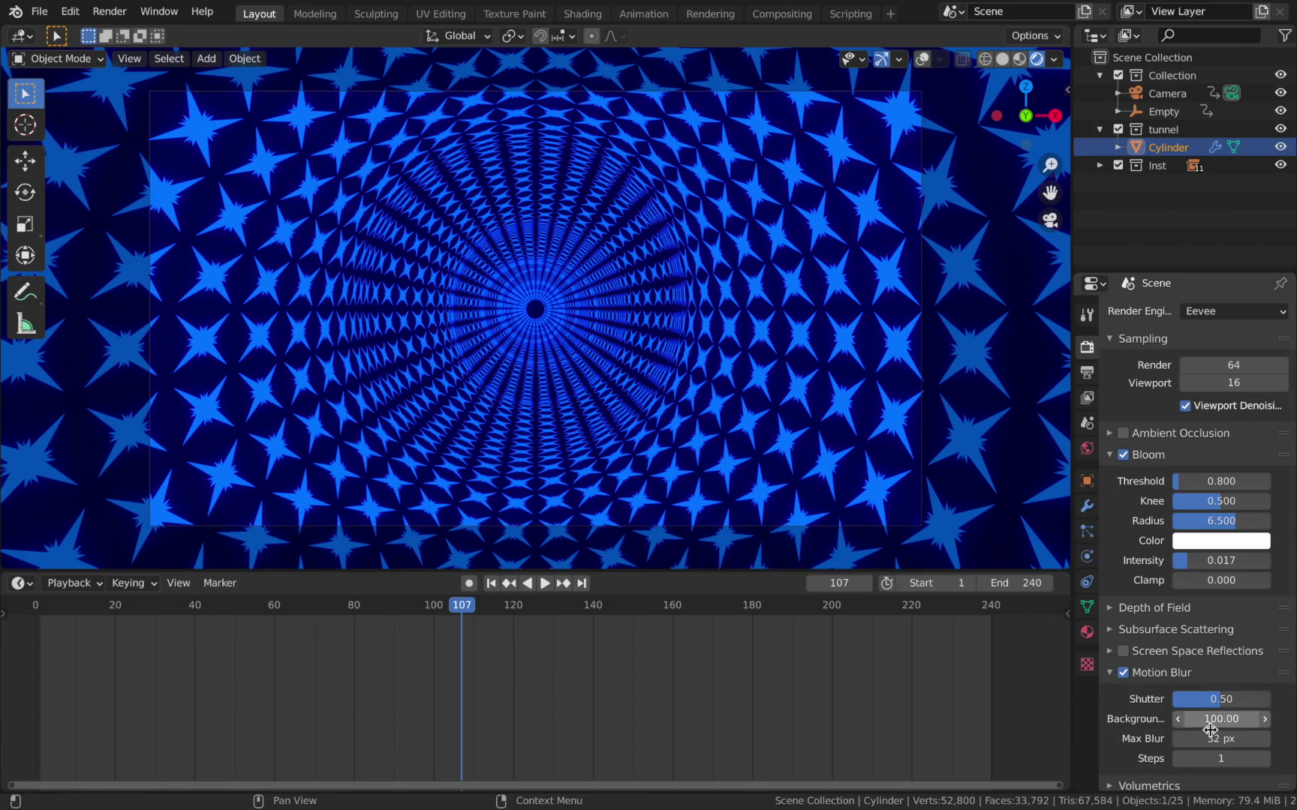
drag(1221, 699, 1183, 699)
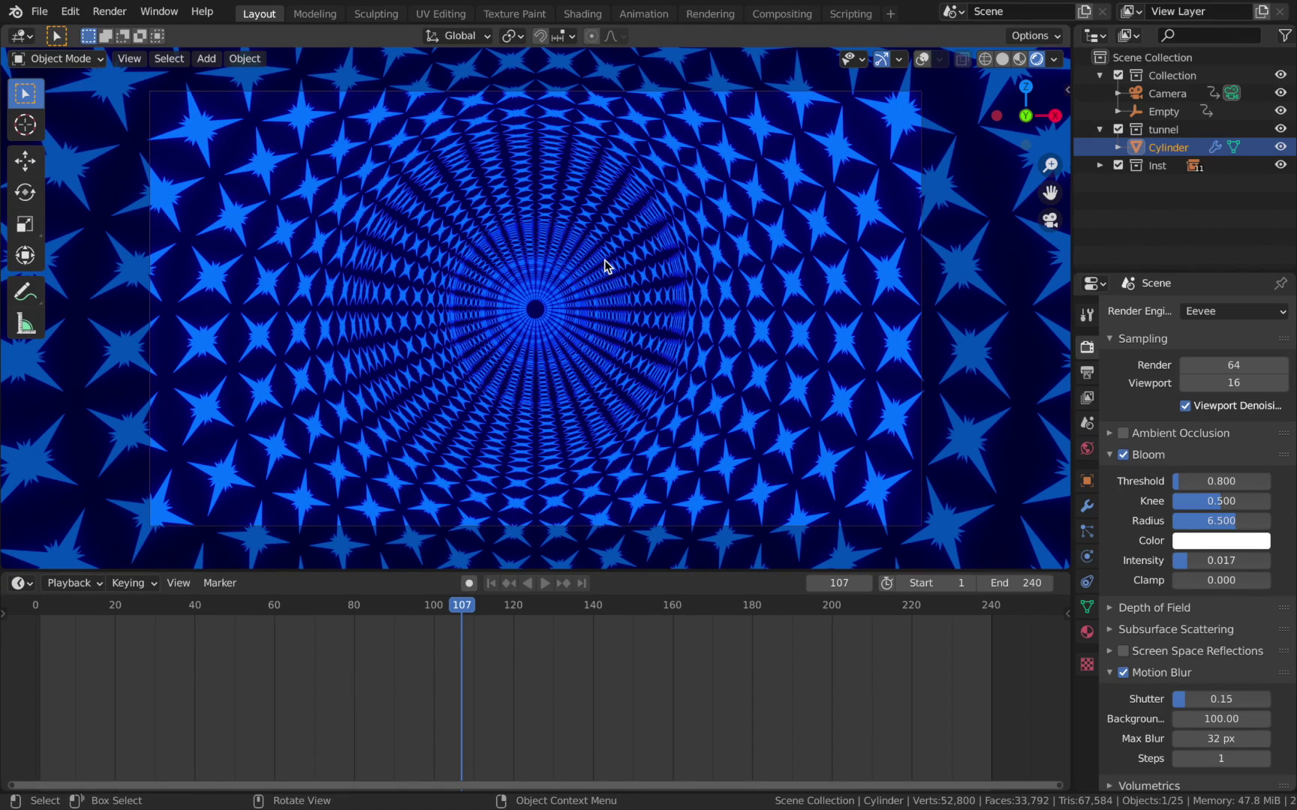
key(F12)
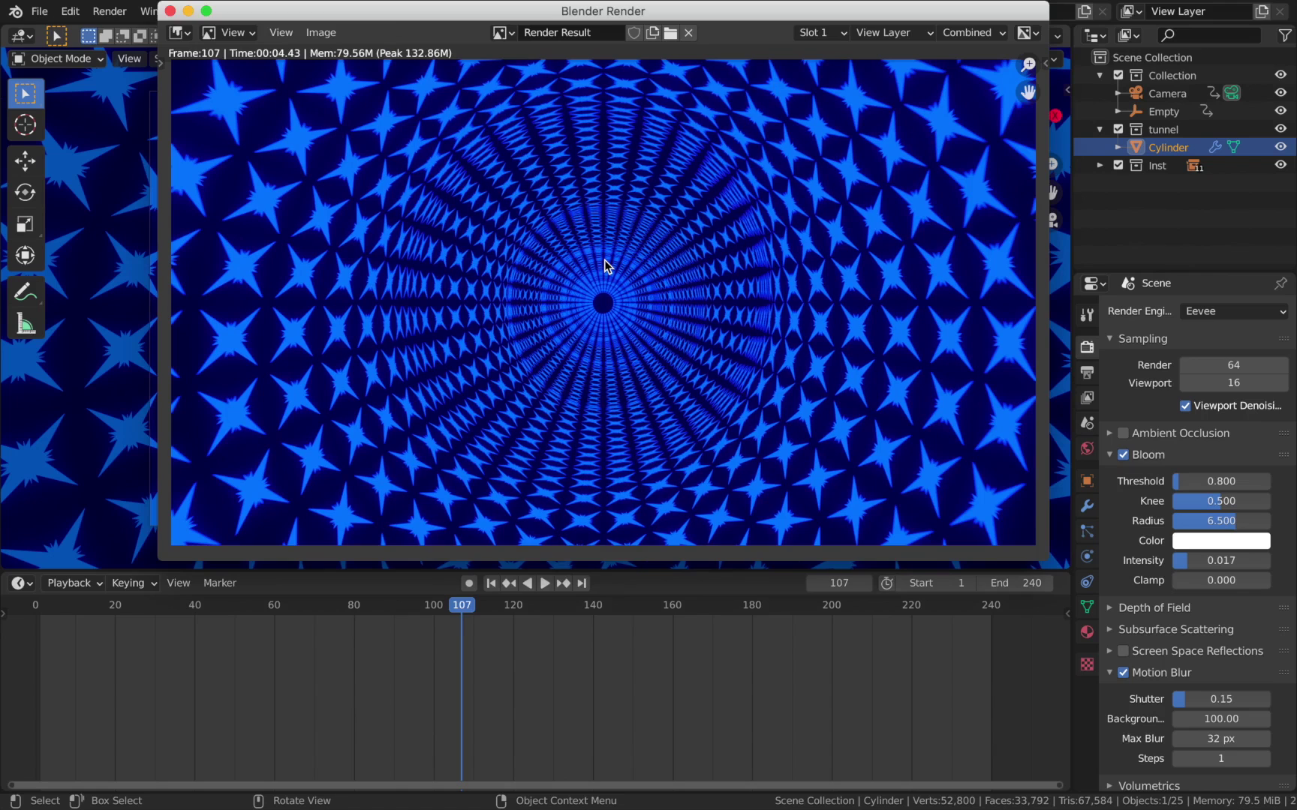
key(Escape)
Set the Cylinder's Subdivision levels to 1 for viewport and render, and its Smooth modifier factor to 3.097
click(1088, 506)
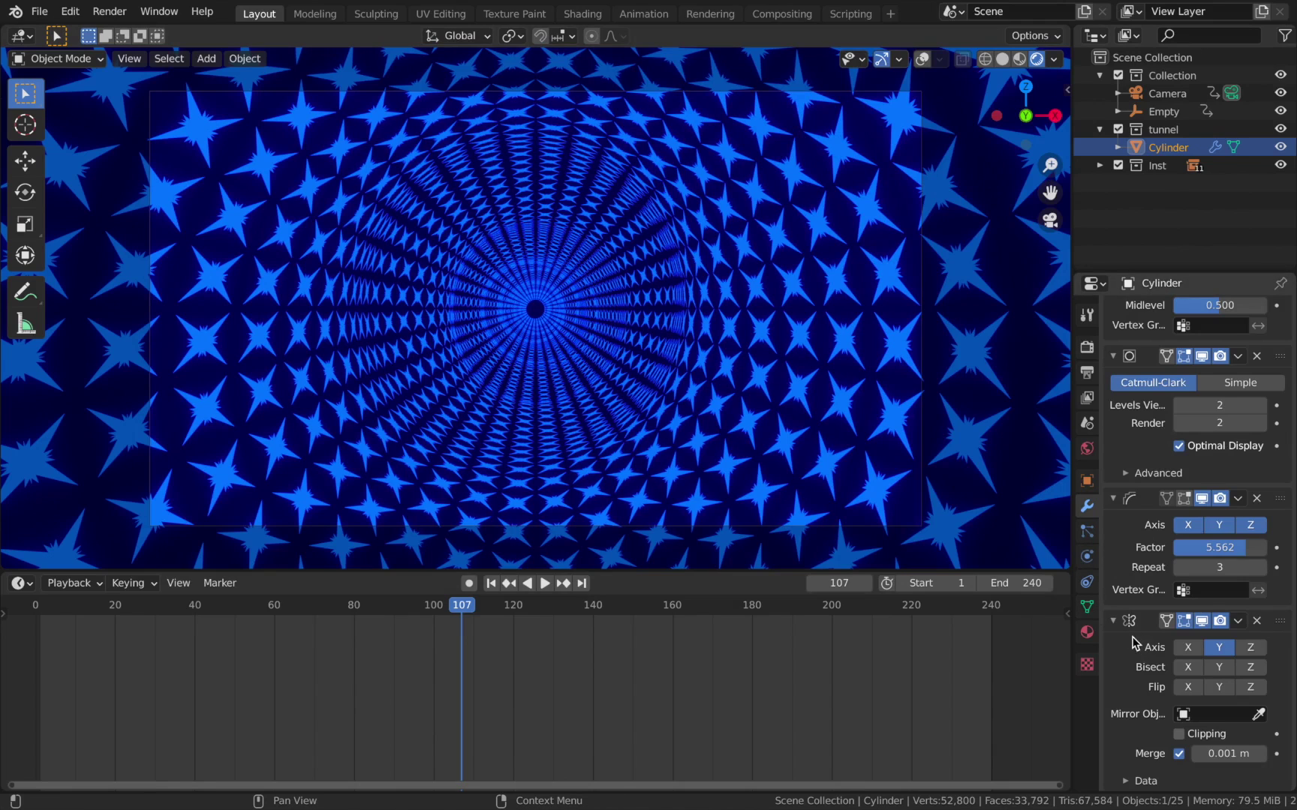
scroll(1165, 661, up, 6)
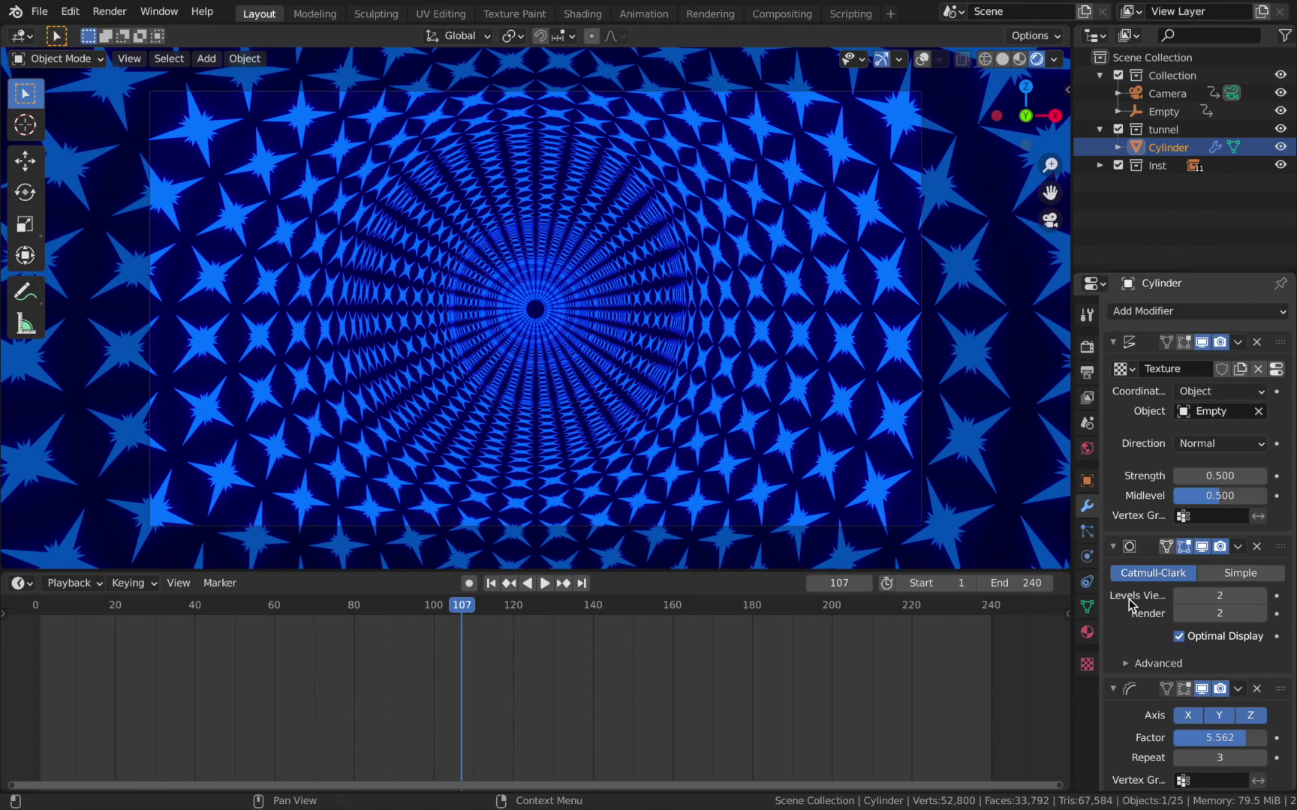
scroll(1171, 646, down, 4)
scroll(1145, 500, up, 2)
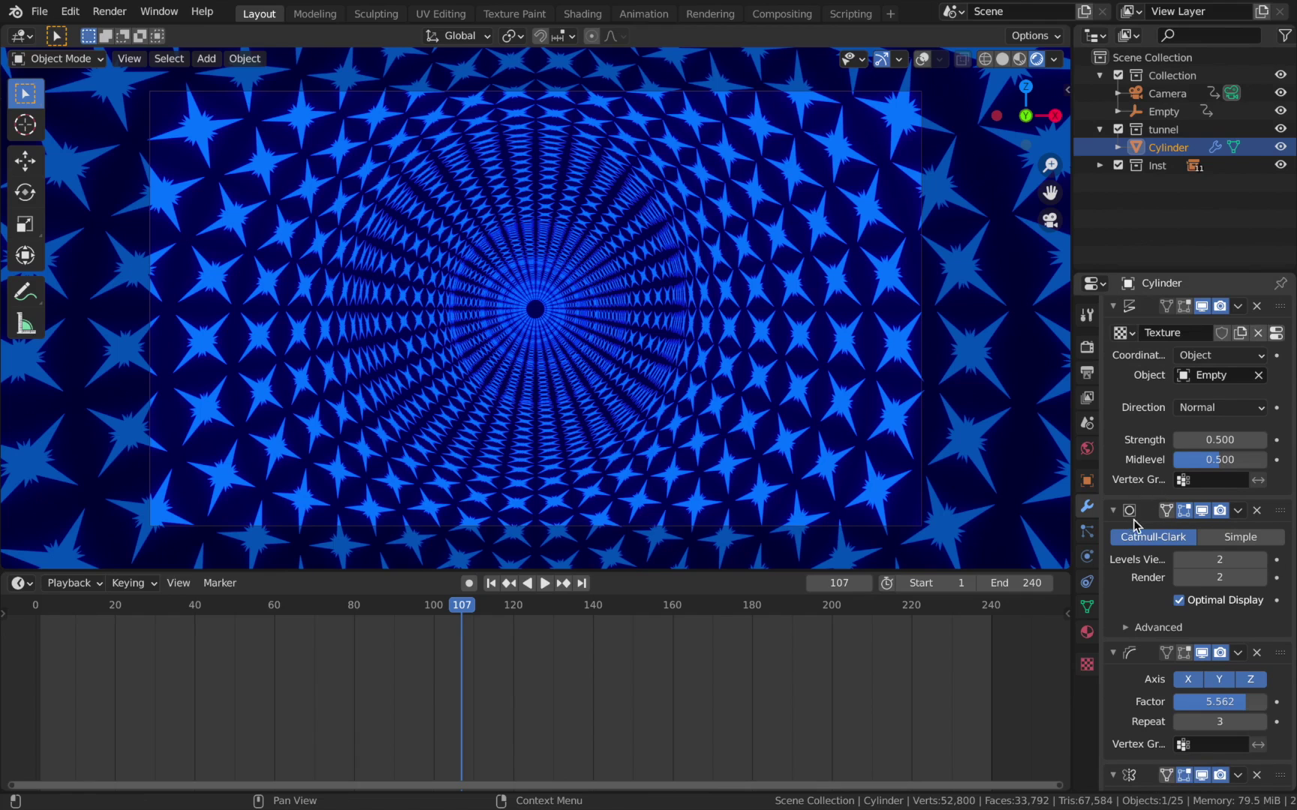
scroll(1171, 533, down, 1)
scroll(1171, 533, up, 2)
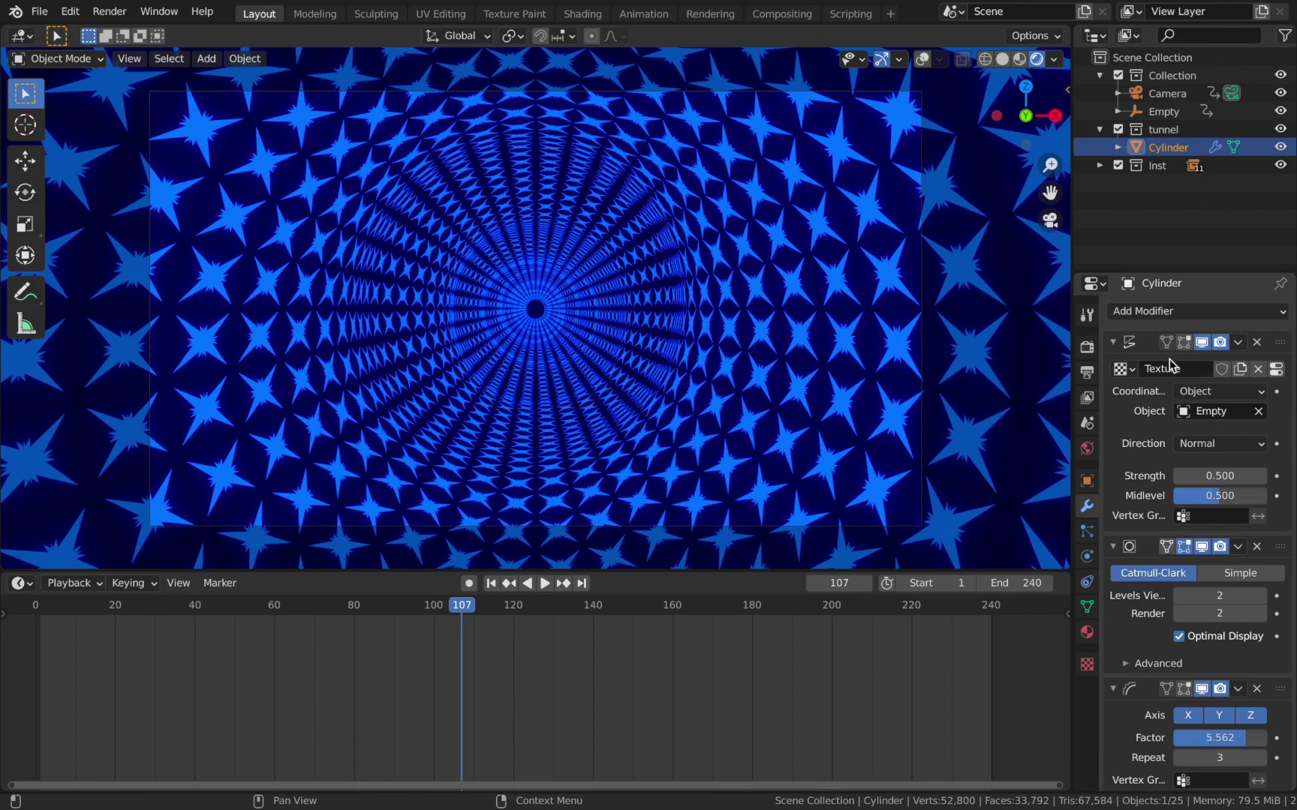
scroll(1219, 644, down, 3)
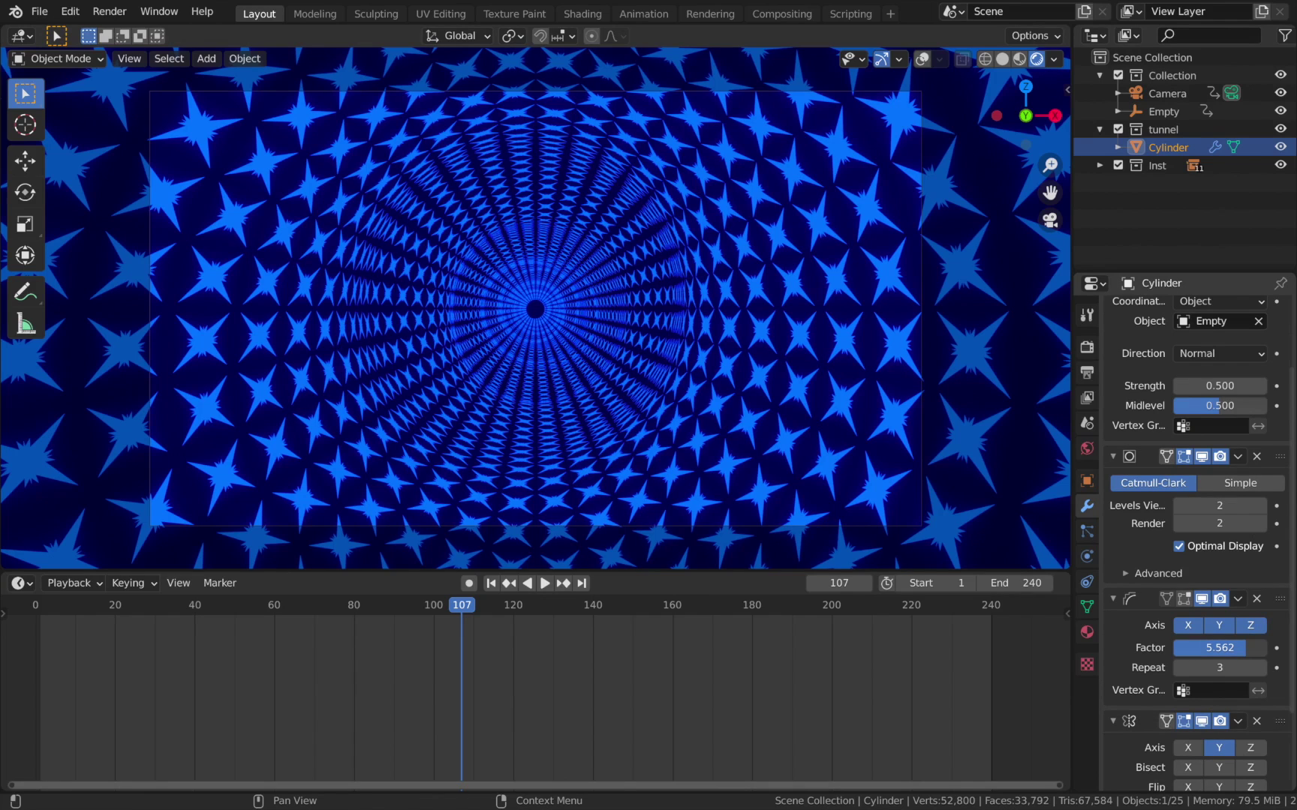
mouse_move(1219, 648)
mouse_down()
mouse_move(1235, 648)
mouse_move(1184, 648)
mouse_move(1197, 647)
mouse_up()
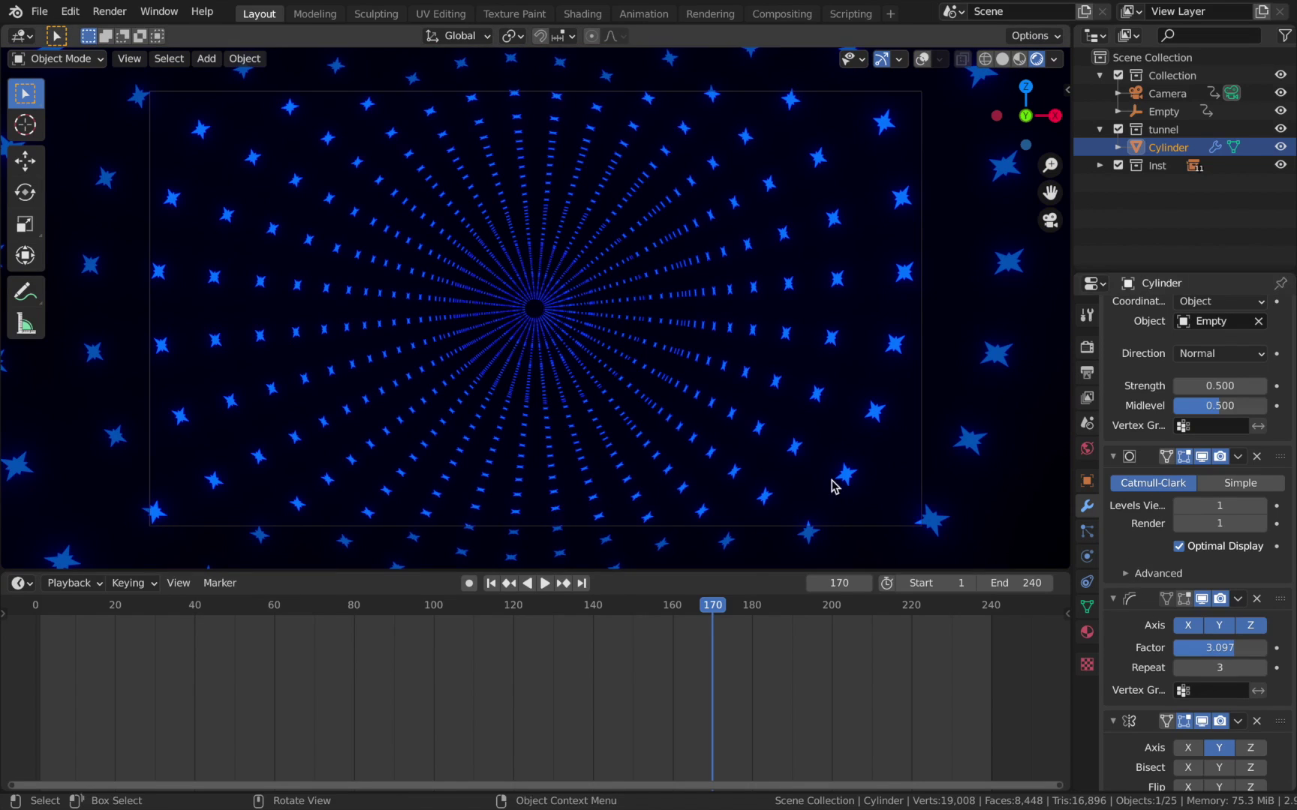
Set the camera's focal length to 17 mm and play the animation to check the wider flight through the tunnel
key(space)
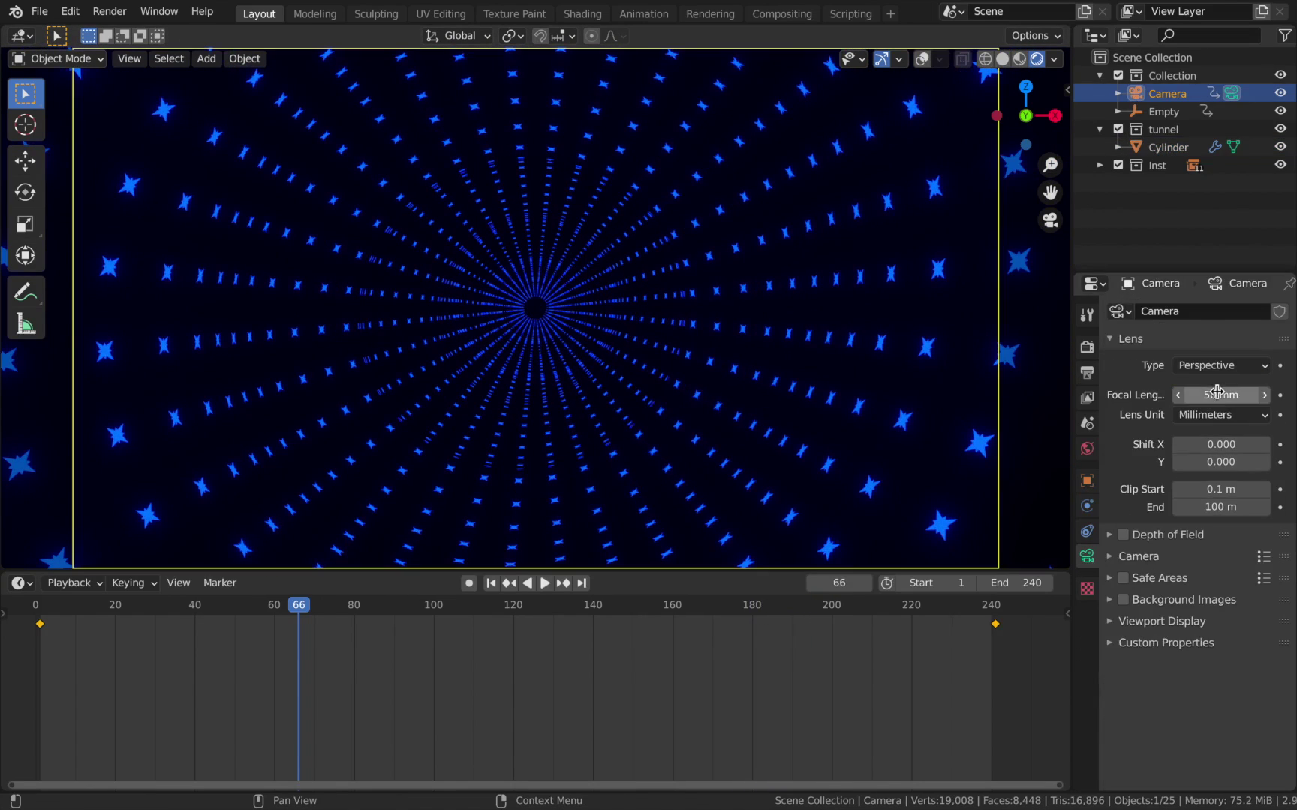
drag(1217, 391, 1137, 391)
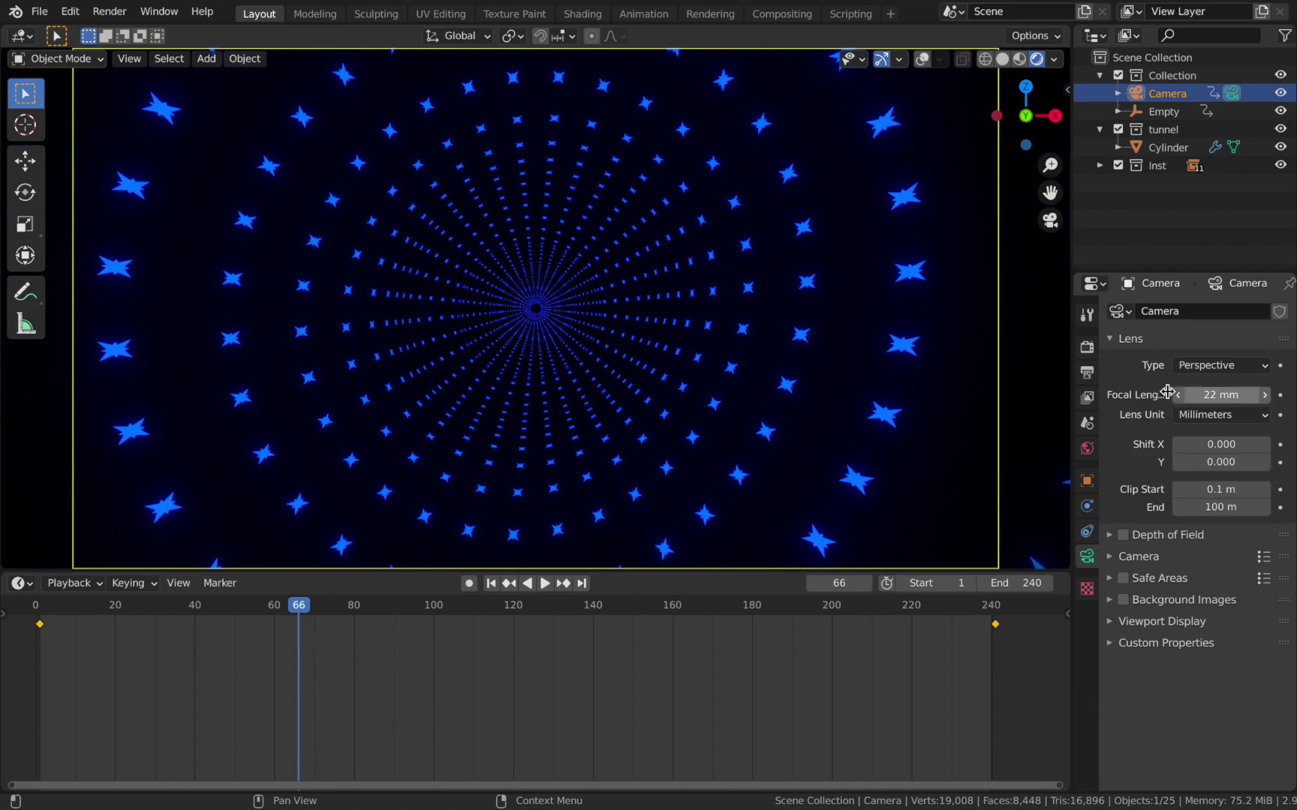
key(space)
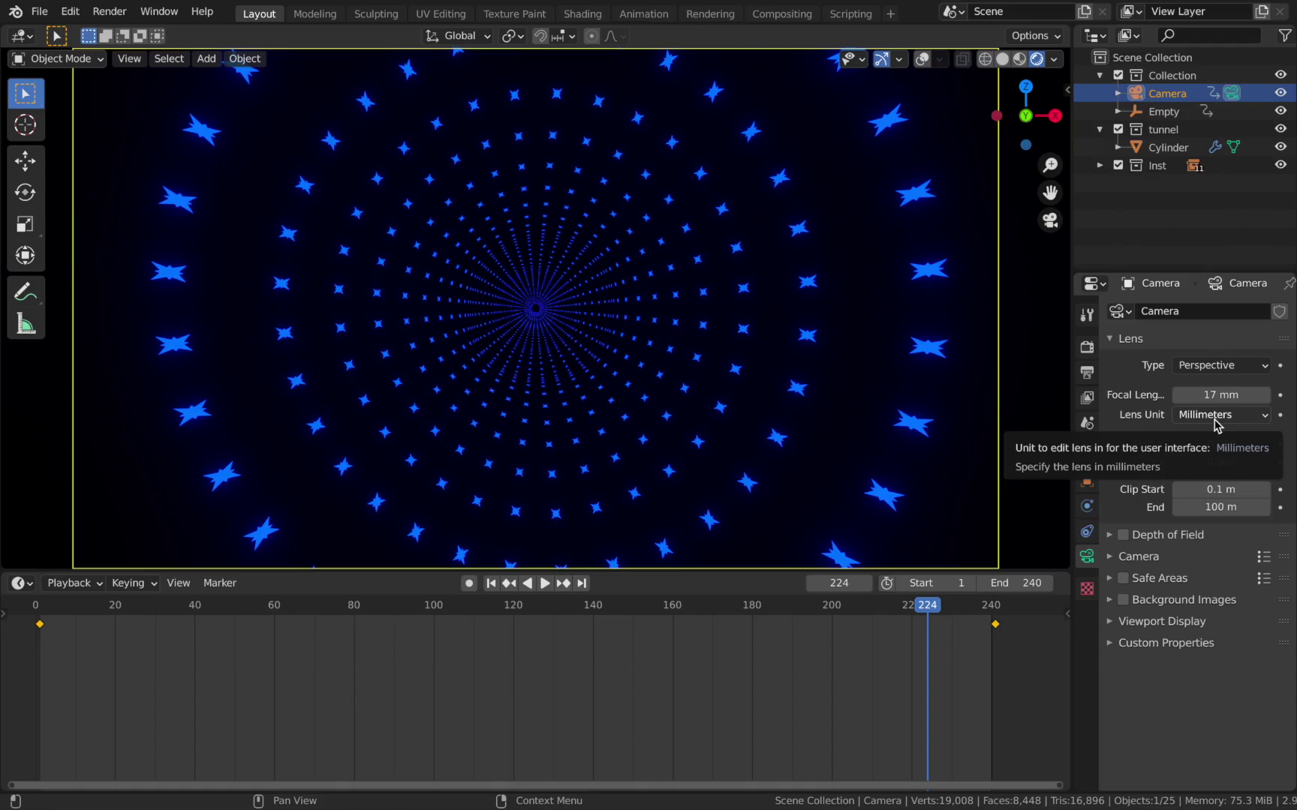
Try a much longer camera focal length during playback and undo the change
mouse_move(1206, 395)
mouse_down()
mouse_move(1260, 395)
mouse_move(1206, 398)
mouse_up()
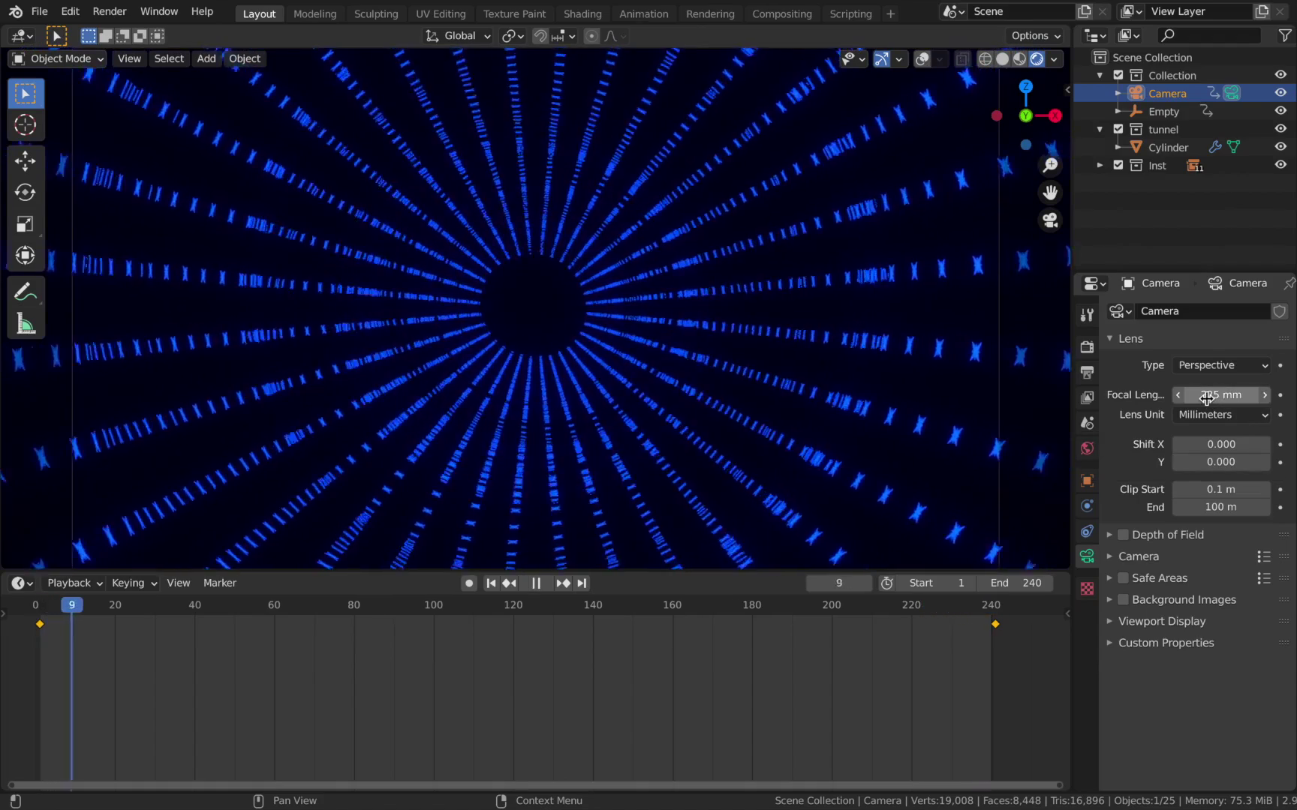
key(space)
key(ctrl+z)
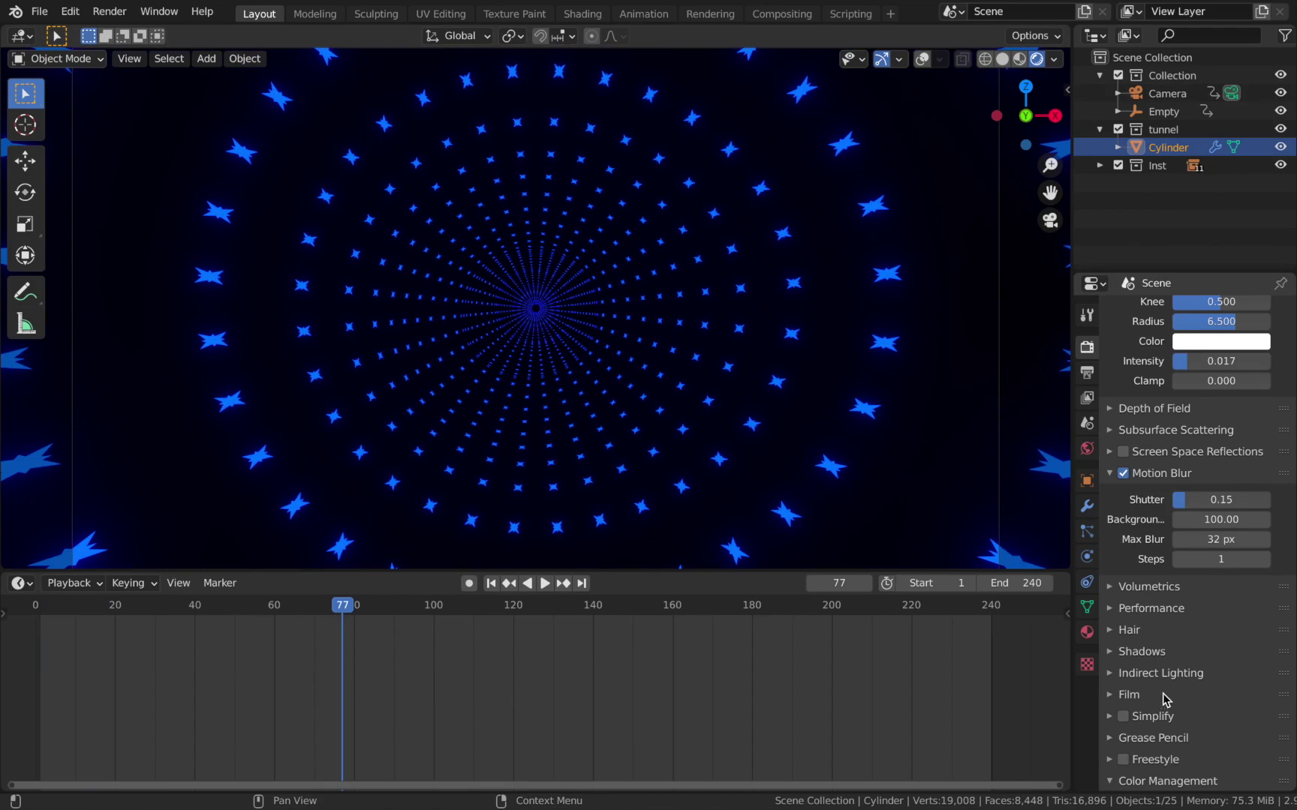
Set the Color Management Look to Very High Contrast and play the animation to check it
scroll(1163, 698, down, 3)
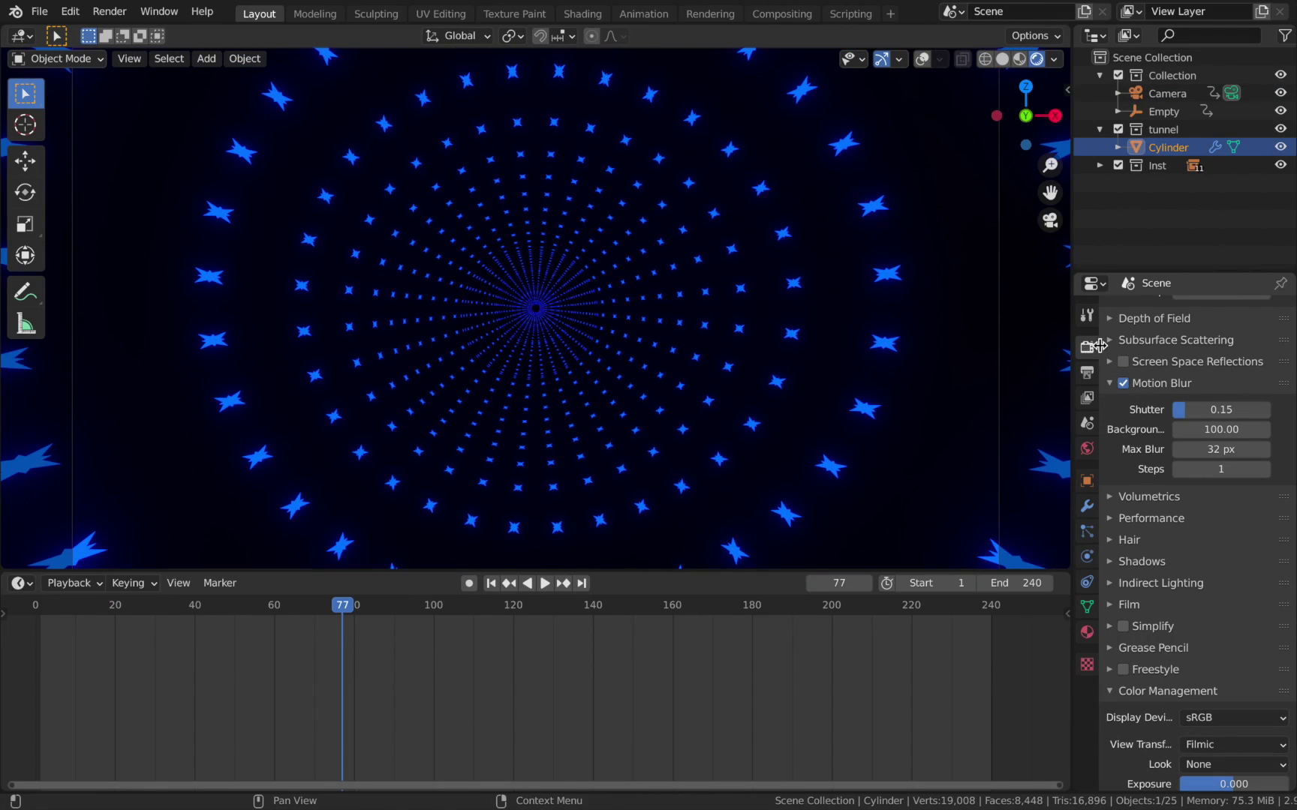
scroll(1219, 649, down, 2)
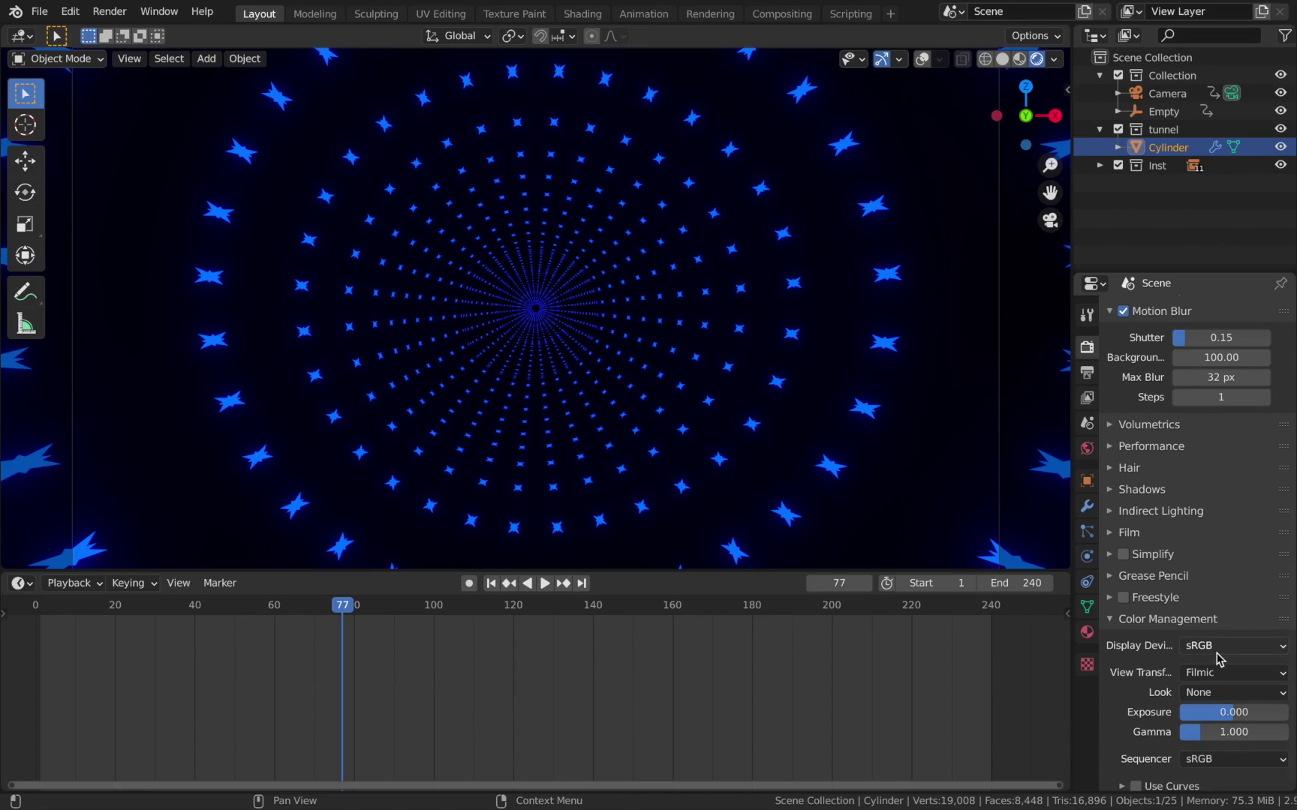
click(1216, 694)
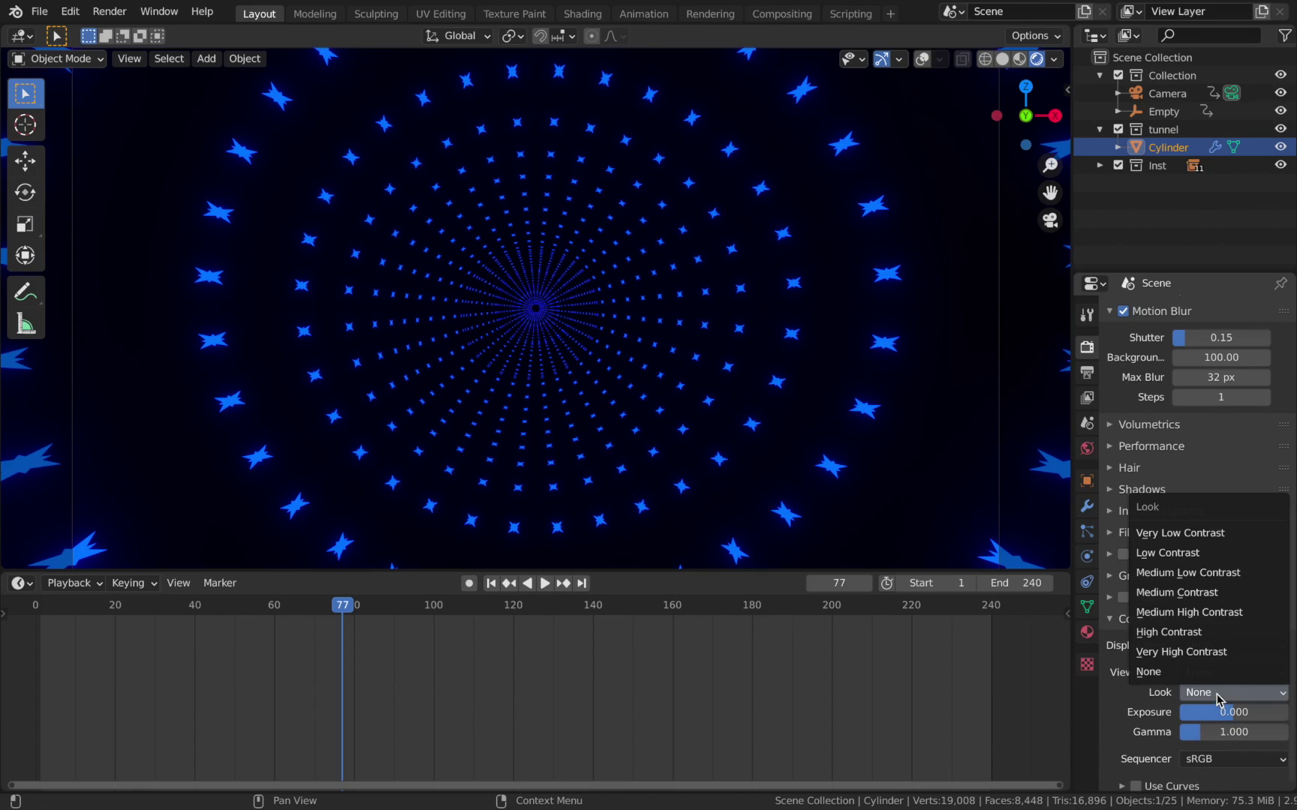
click(1207, 653)
key(space)
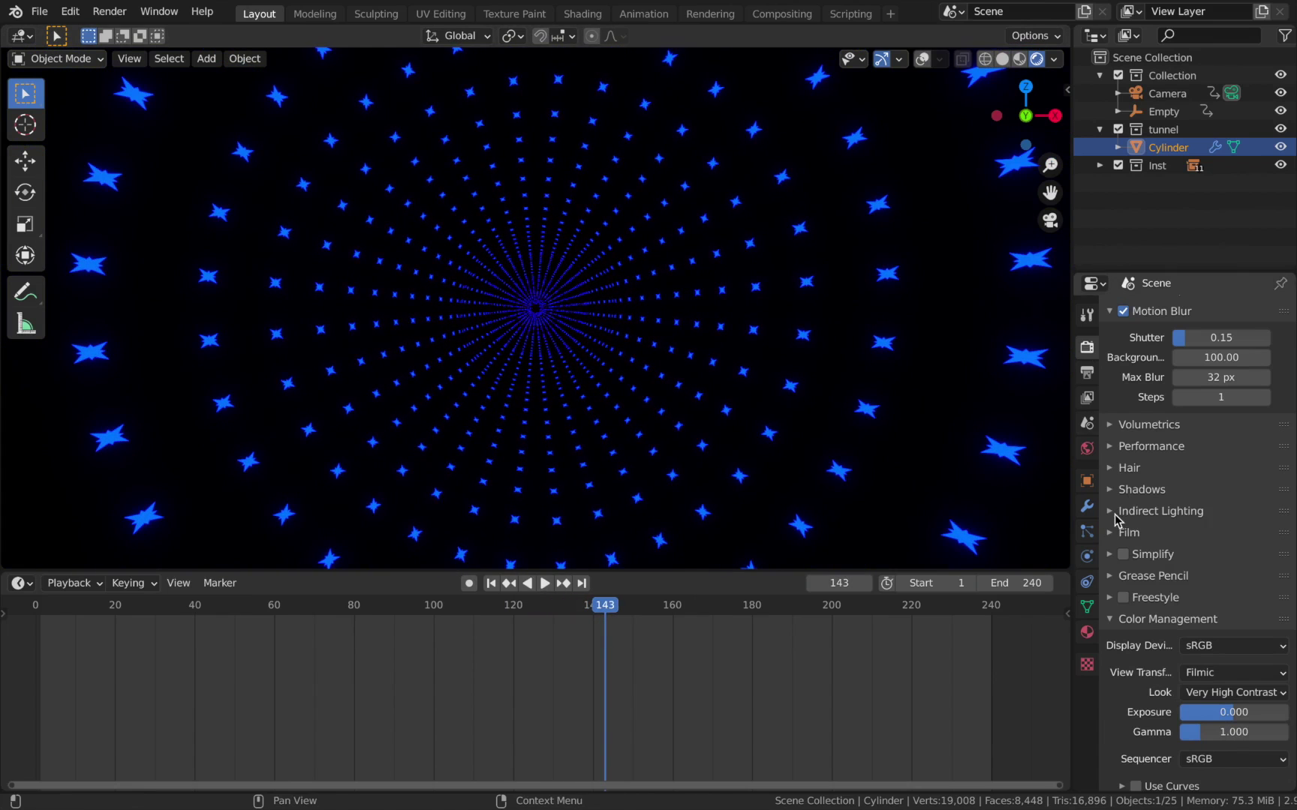
Shift the emission color of the Cylinder's Material.001 to a deeper blue and return the viewport to Rendered shading
click(1087, 506)
click(1087, 633)
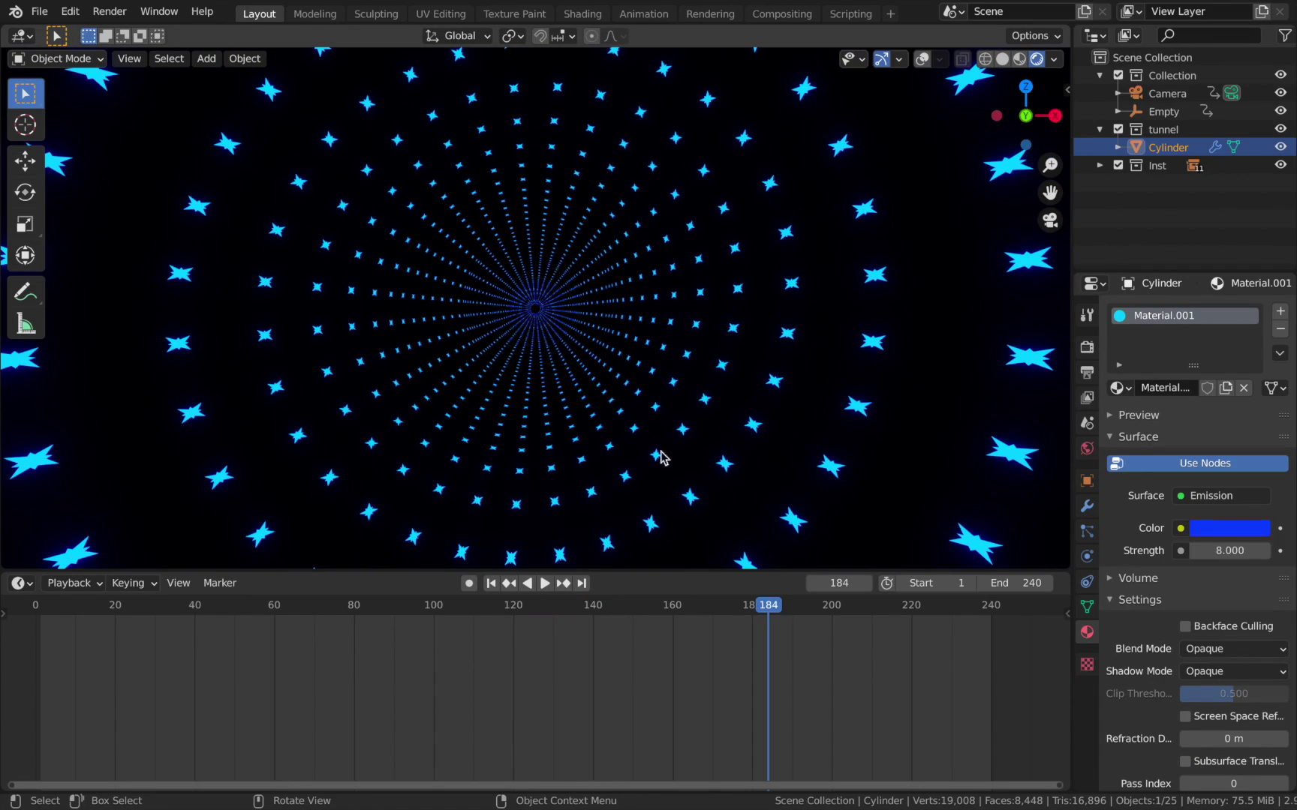
key(z)
click(705, 269)
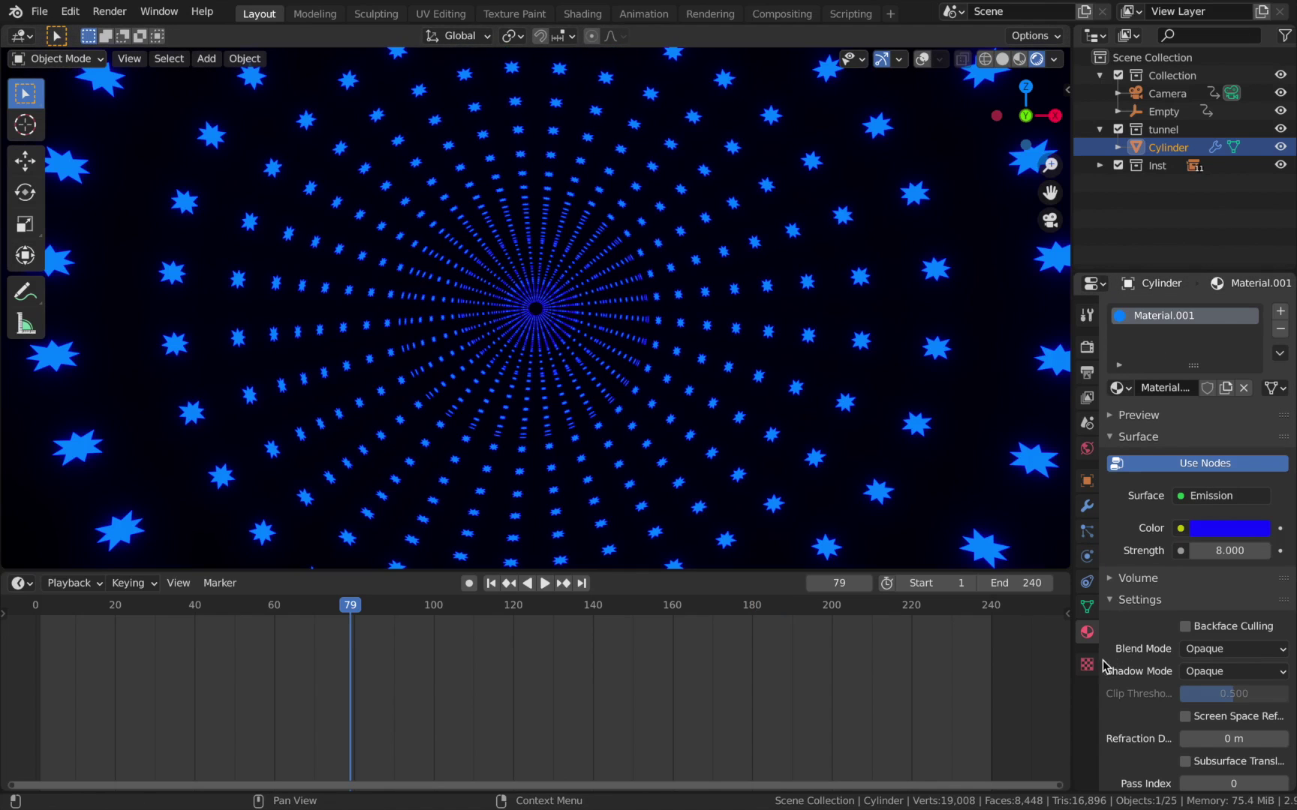
Change the Displace texture to Marble with size 2.00 and turbulence 0, and preview the animation inside and outside the camera view
click(1087, 665)
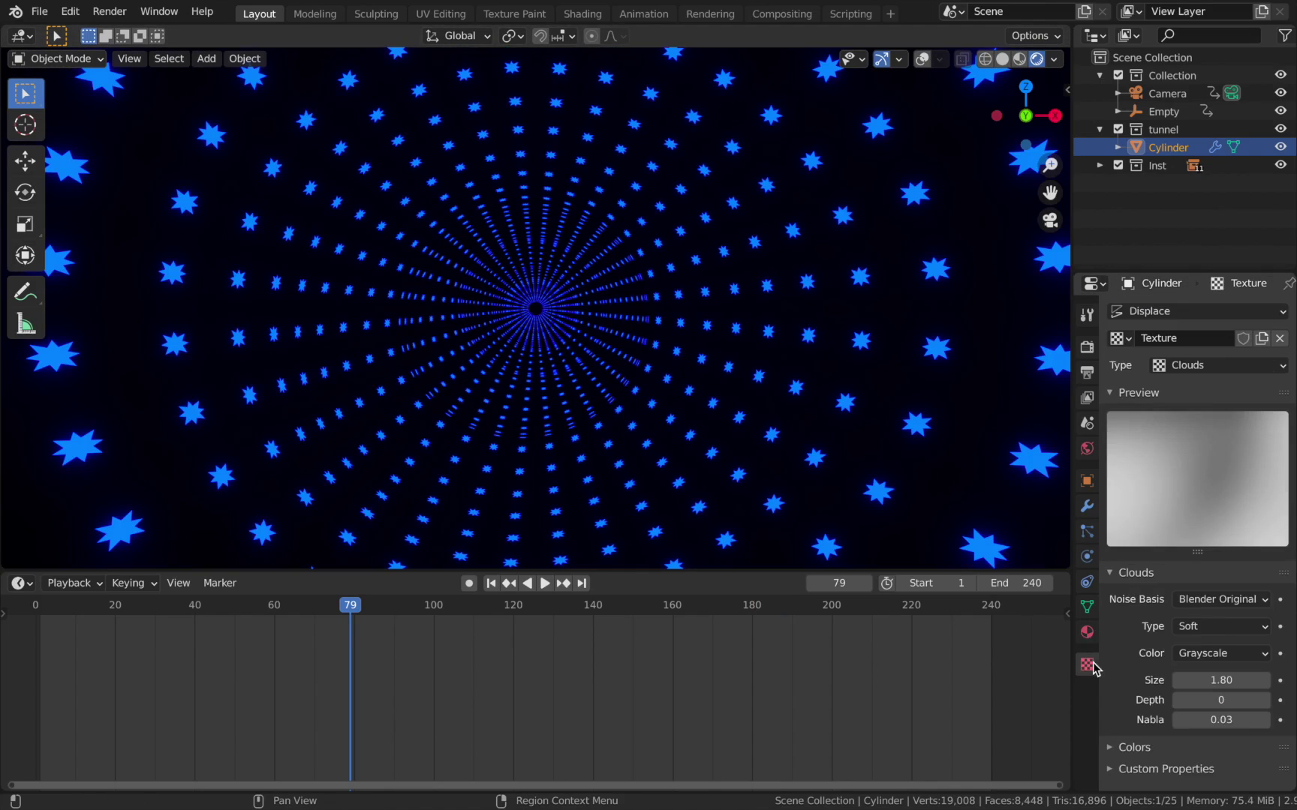
click(1196, 367)
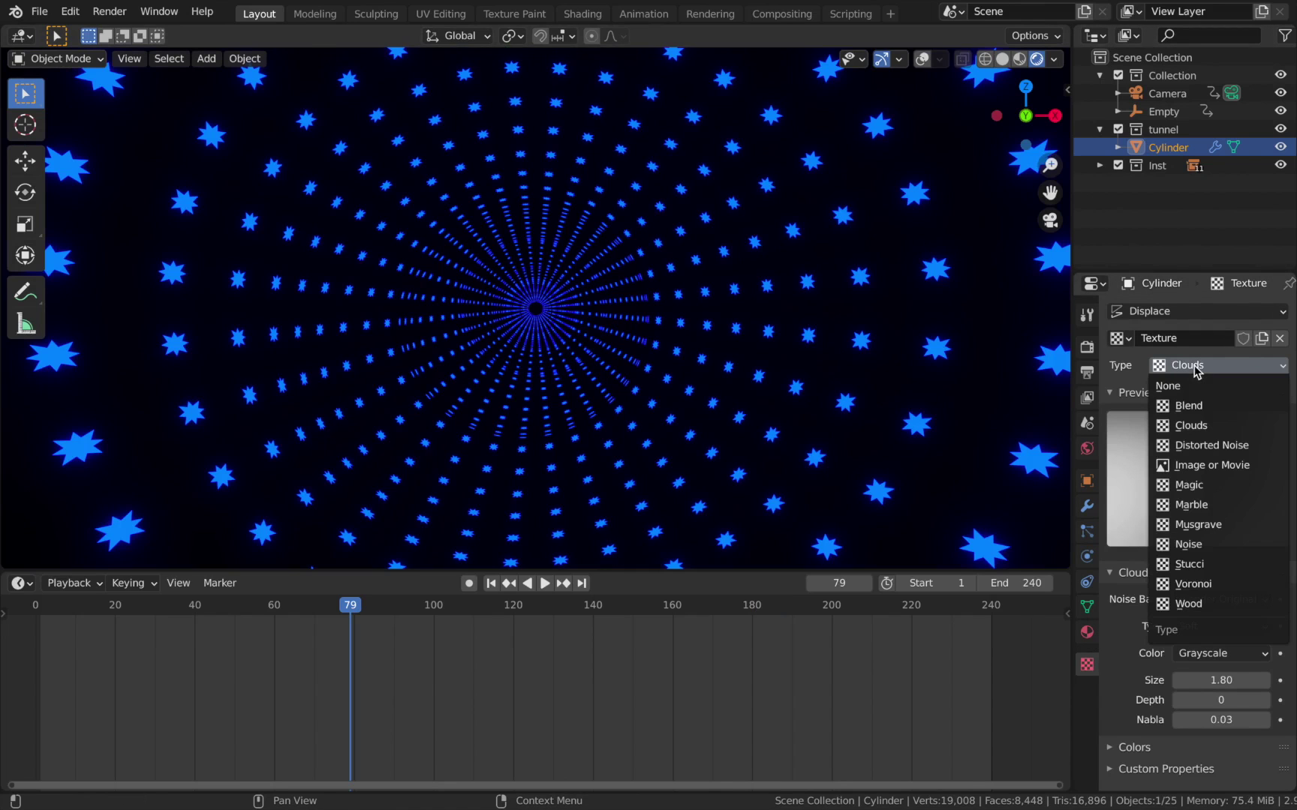
click(1201, 505)
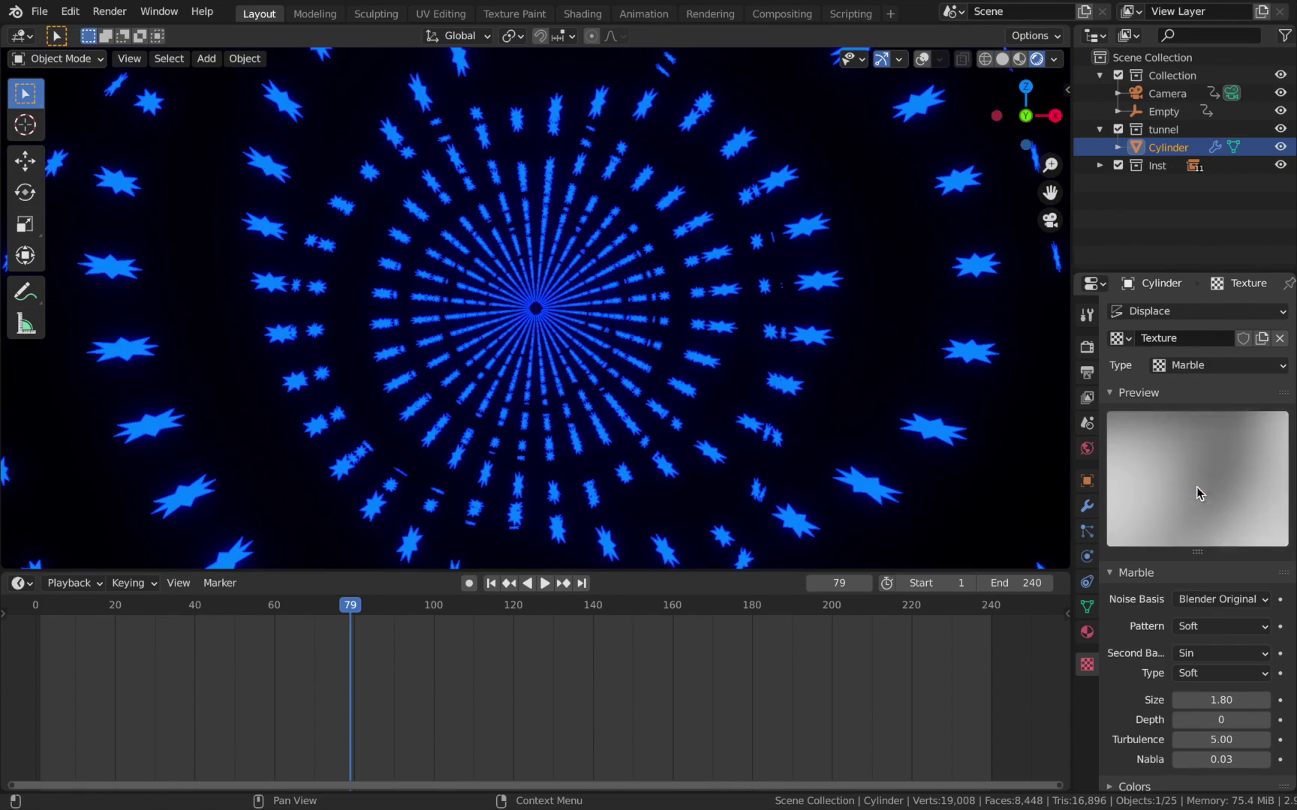
drag(1222, 740, 1171, 740)
key(space)
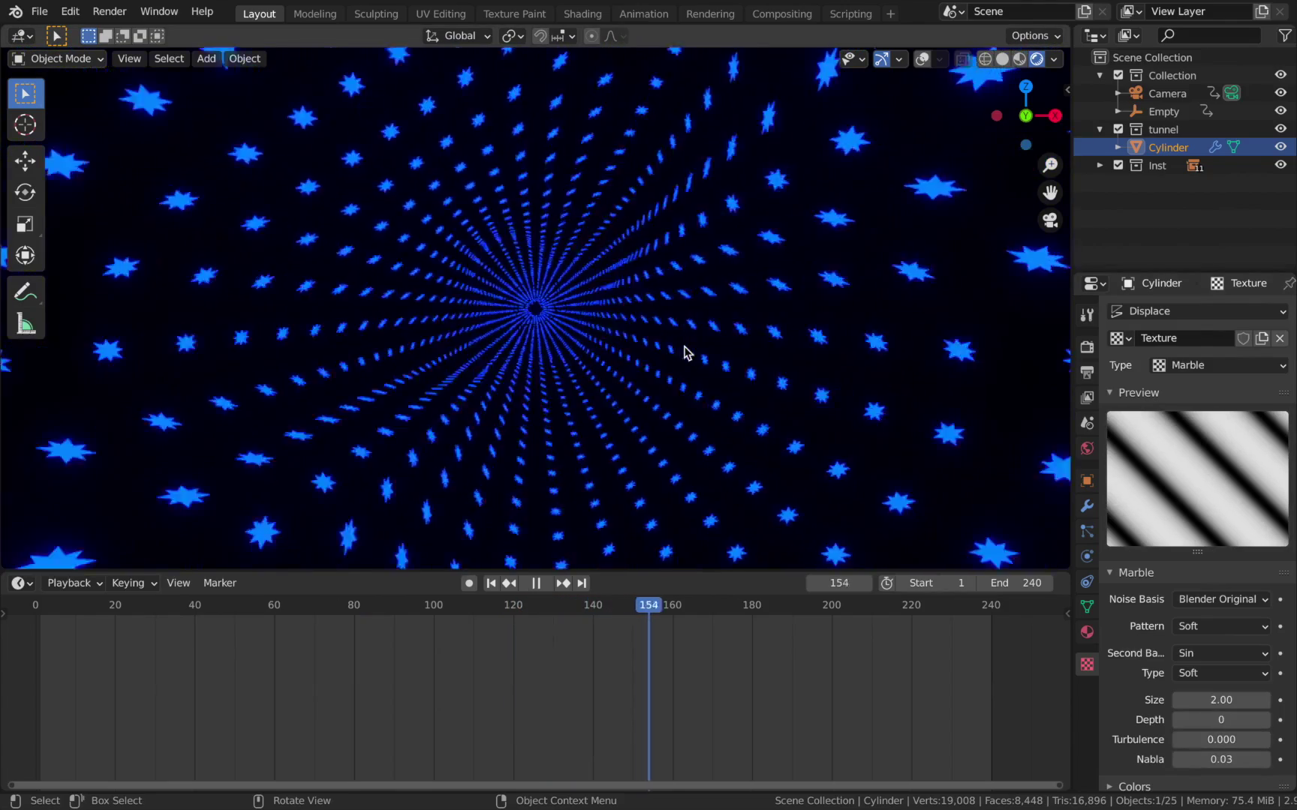
key(KP_0)
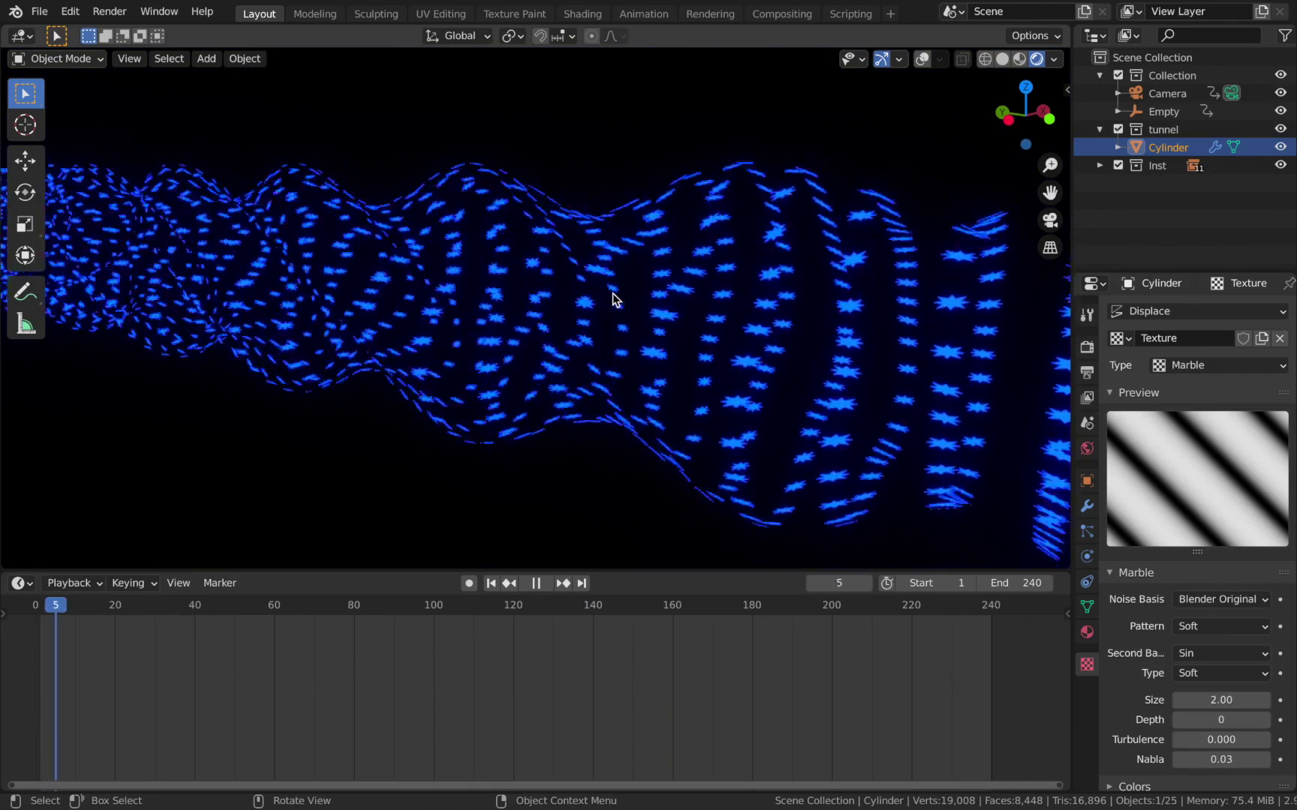
click(536, 583)
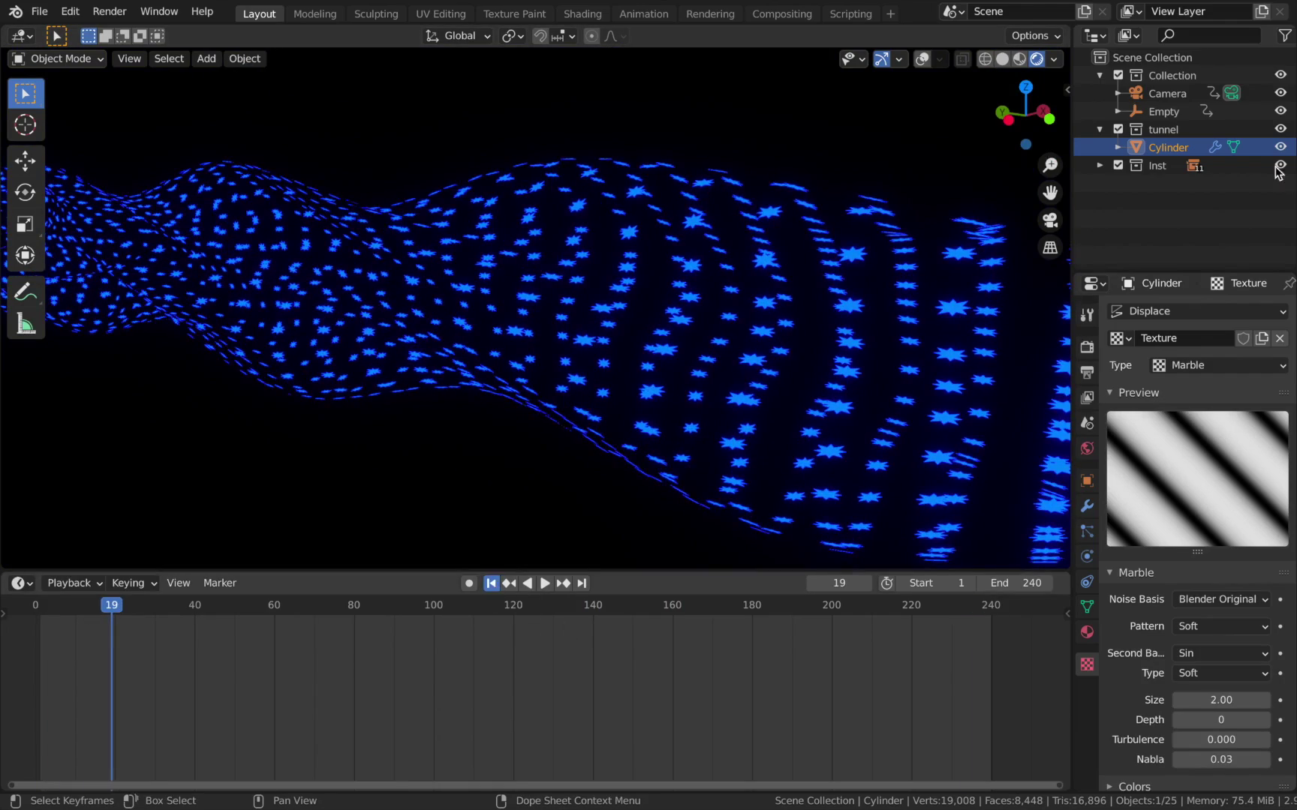
Try changing the Empty's Y and Z rotation at frame 1 and undo the changes
click(491, 583)
click(1163, 111)
click(1087, 481)
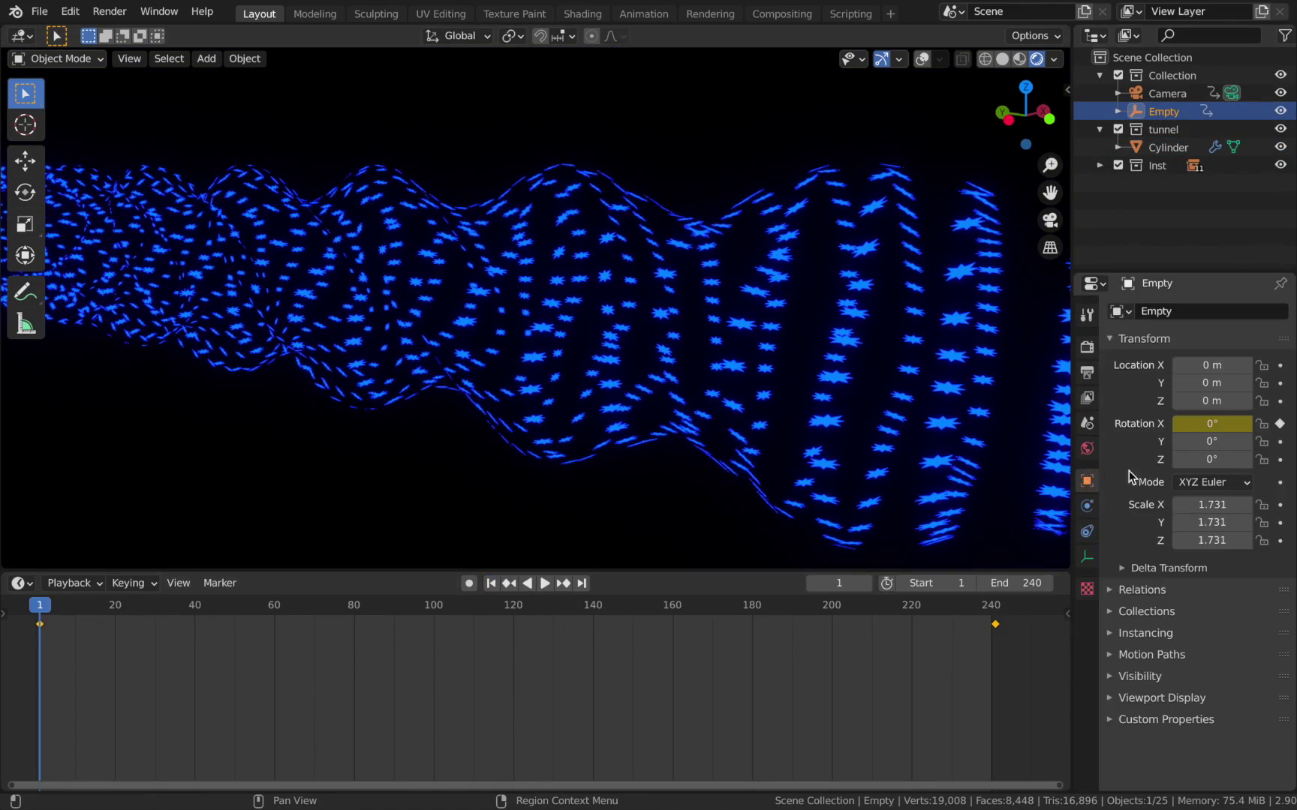
drag(1204, 457, 1248, 442)
key(ctrl+z)
key(ctrl+z)
key(ctrl+z)
click(1088, 665)
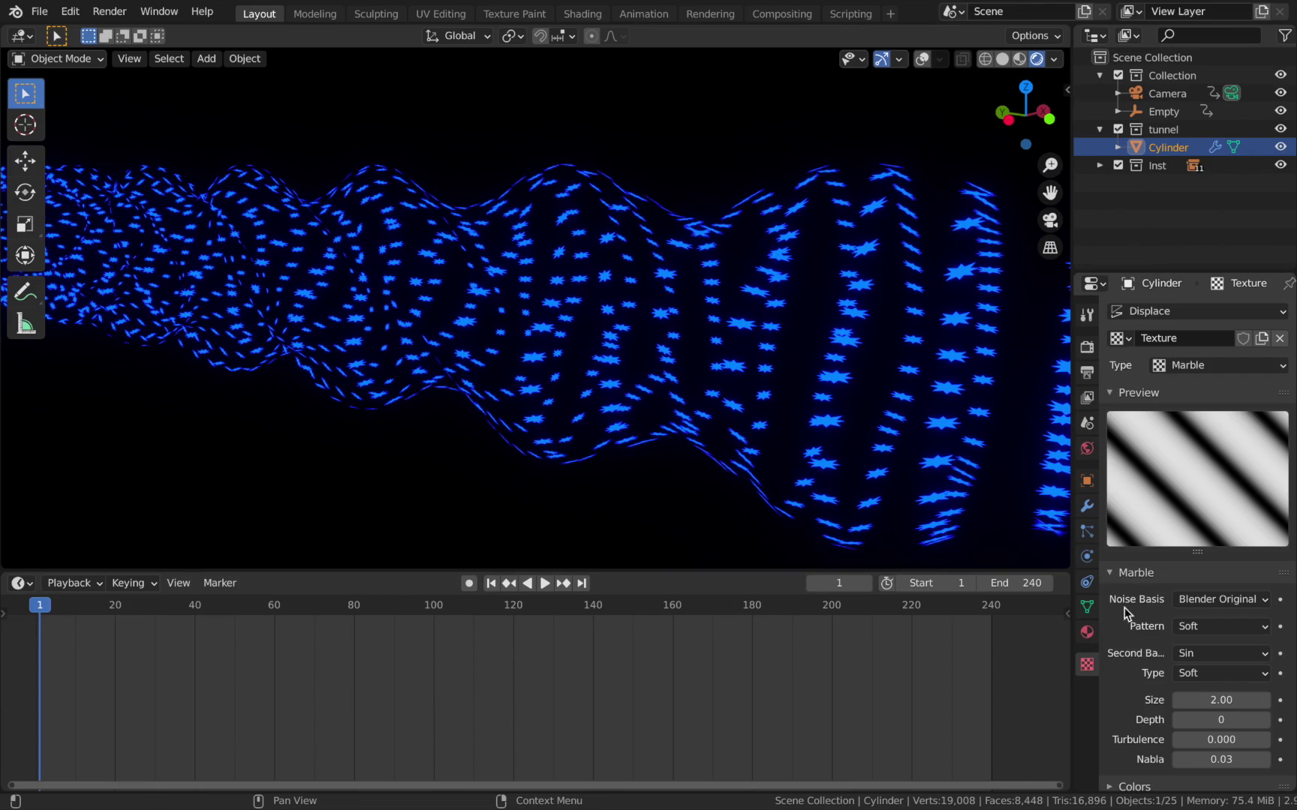
click(1186, 367)
Scale the Empty up uniformly to about 2.946 and briefly play the animation to preview the displacement
click(1172, 99)
click(1172, 110)
key(s)
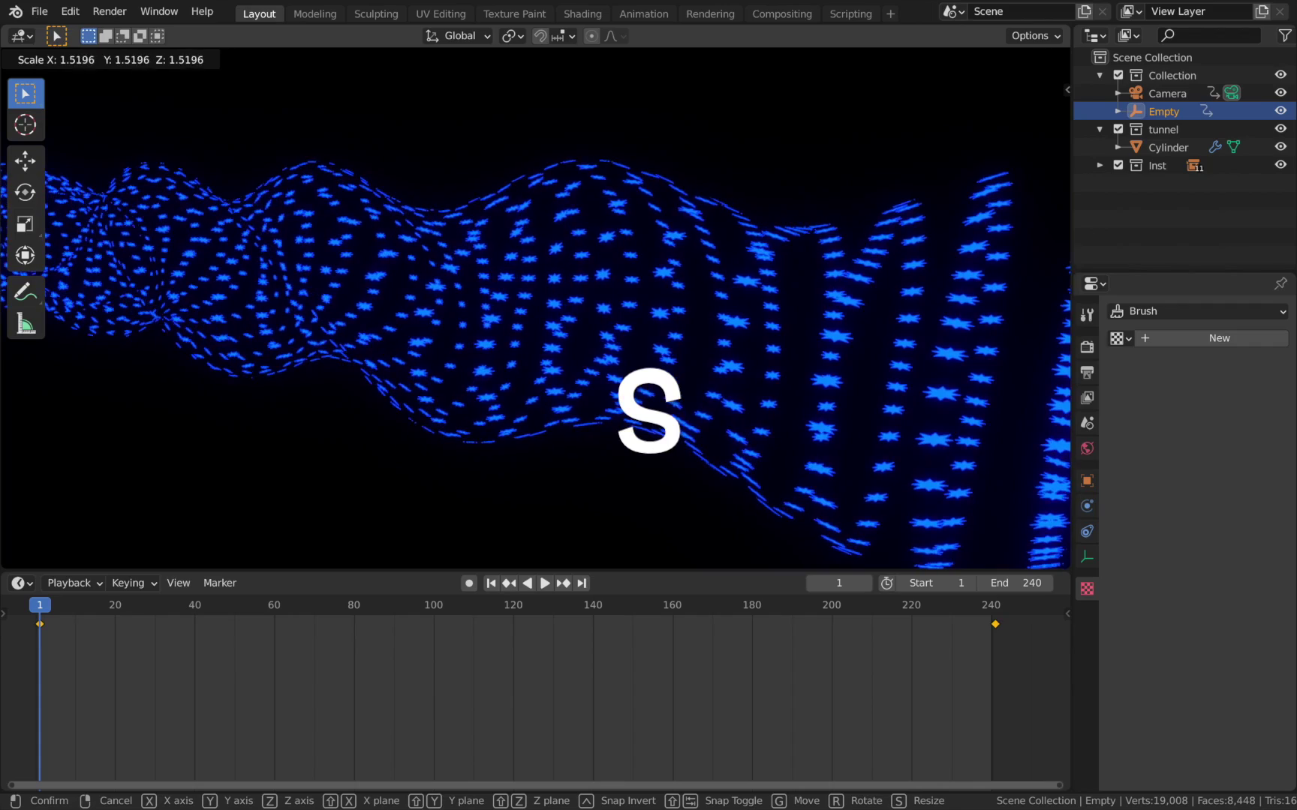
click(901, 304)
key(space)
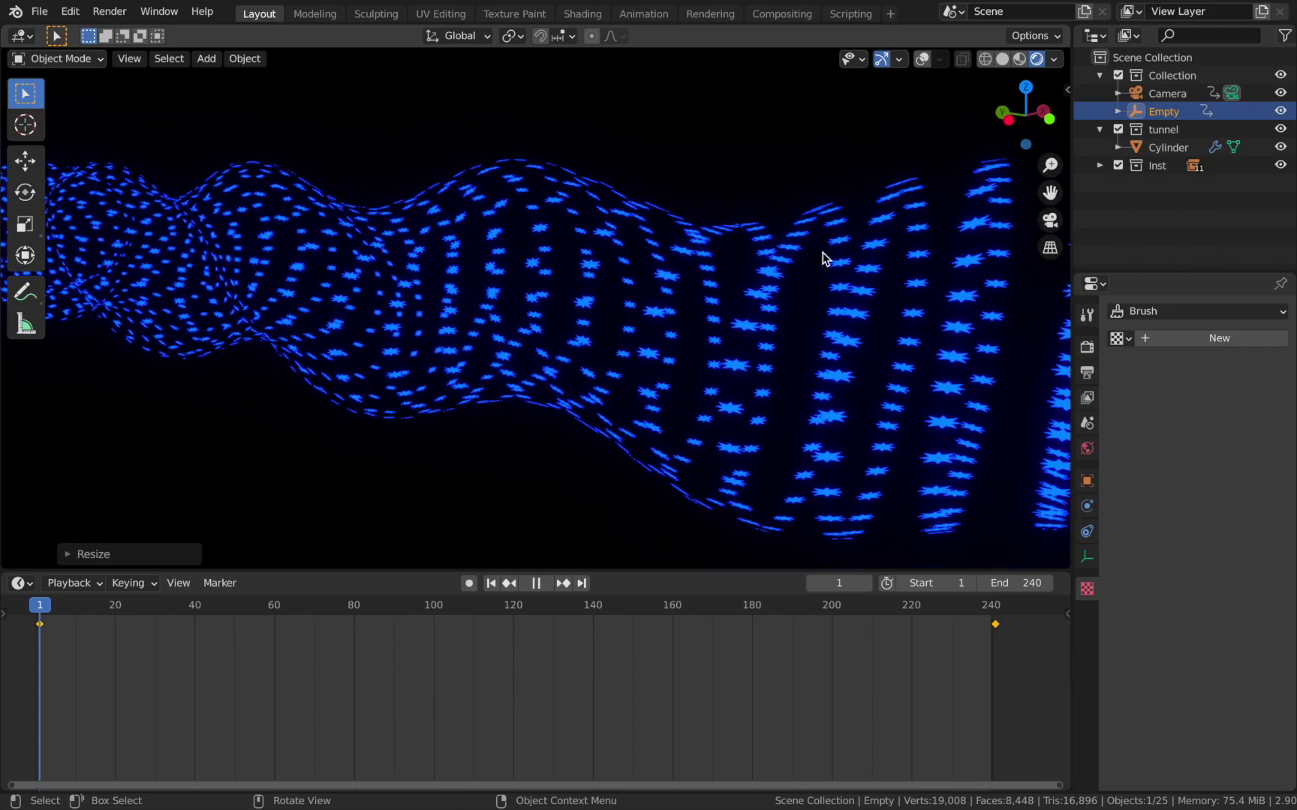
key(Escape)
Delete all of the Empty's X rotation keyframes
click(1087, 481)
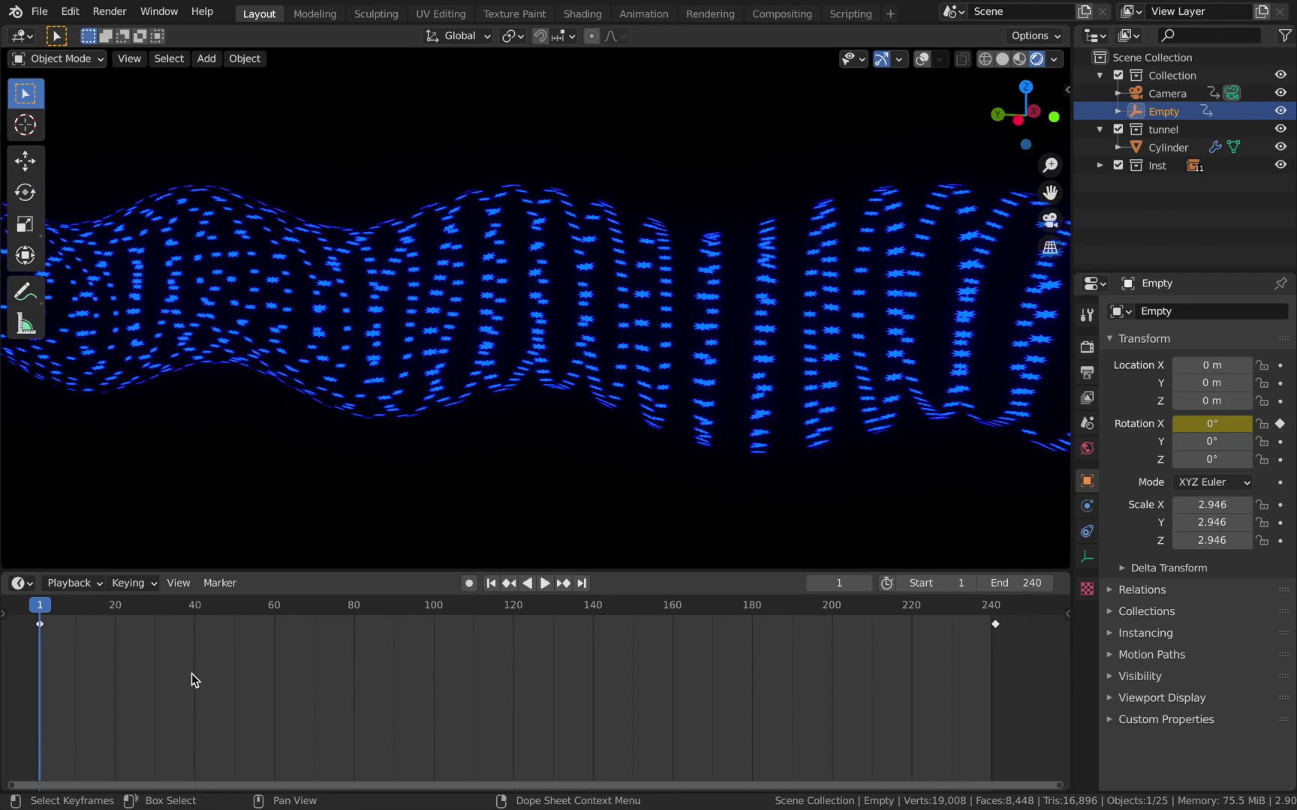
key(x)
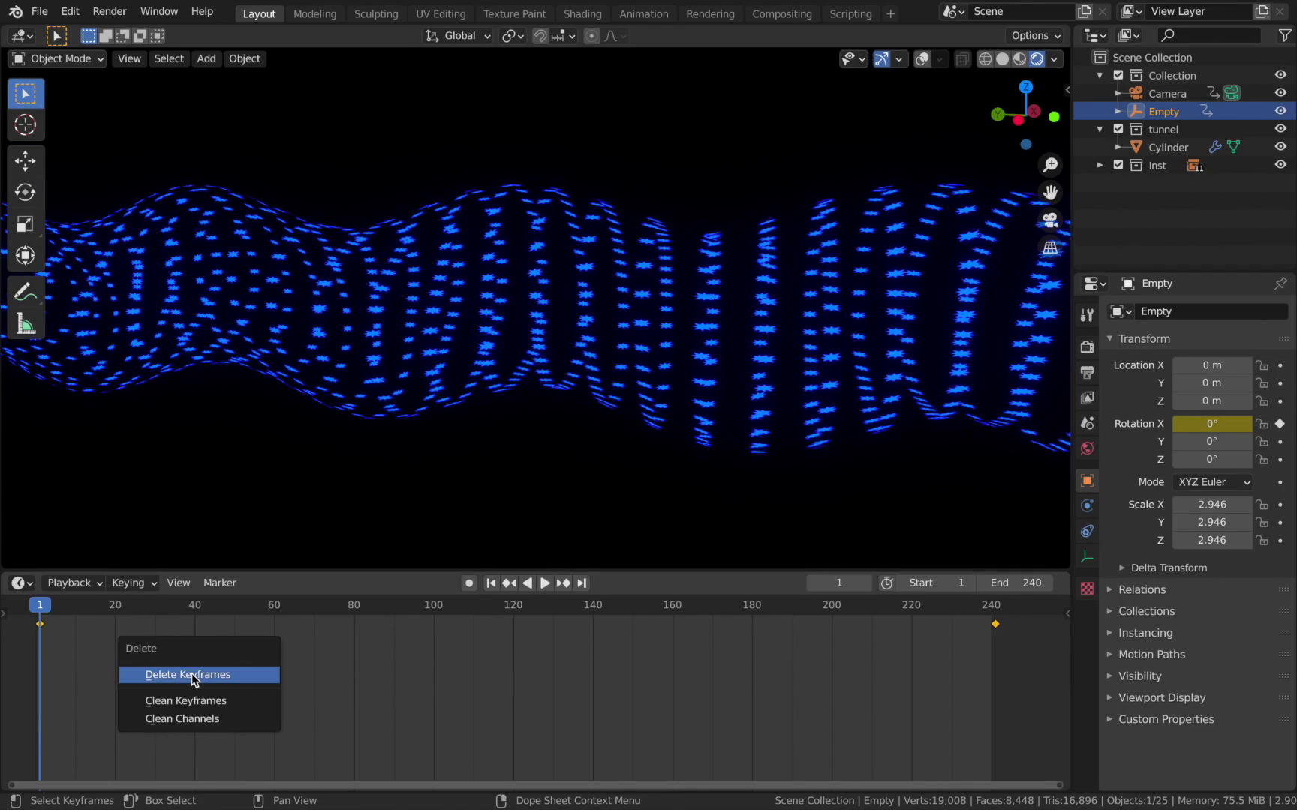
click(191, 674)
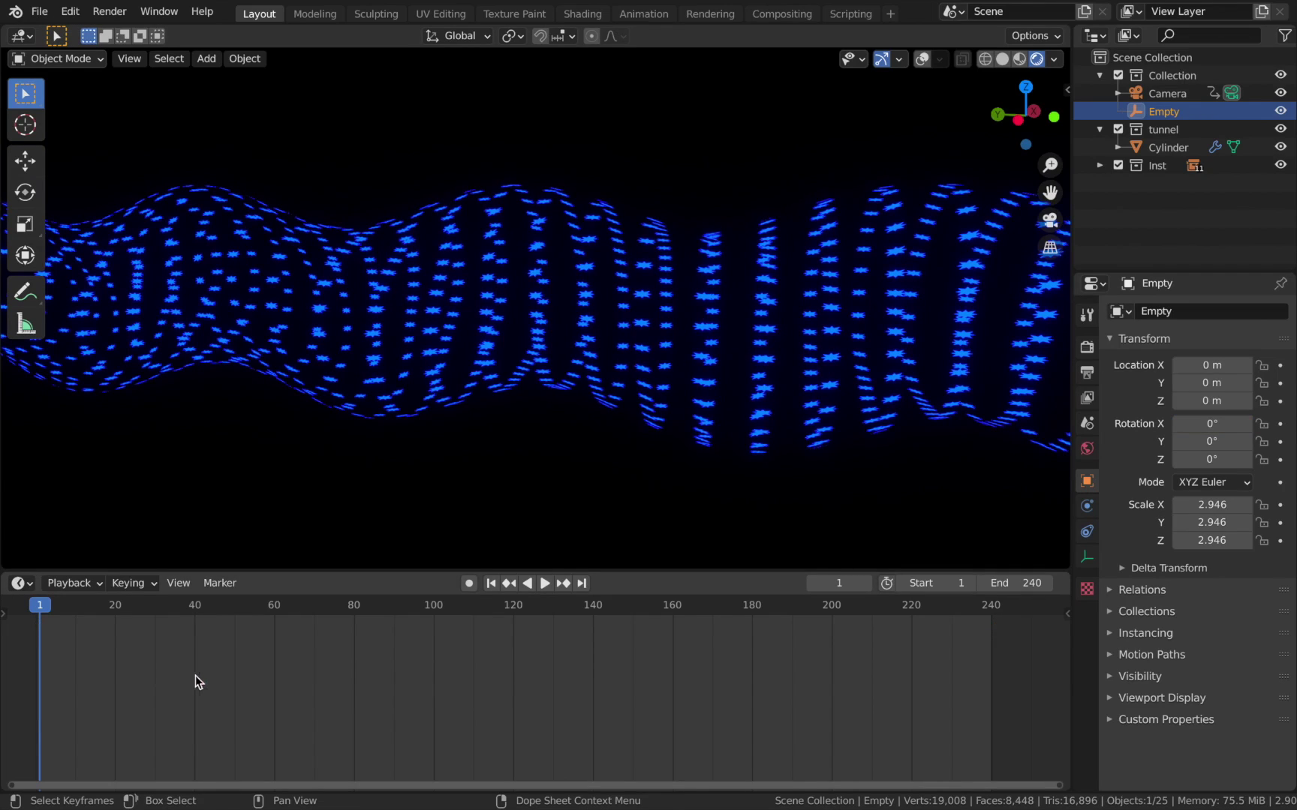
Keyframe the Empty's Y rotation at 0° on frame 1 and 360° on frame 241
click(1280, 441)
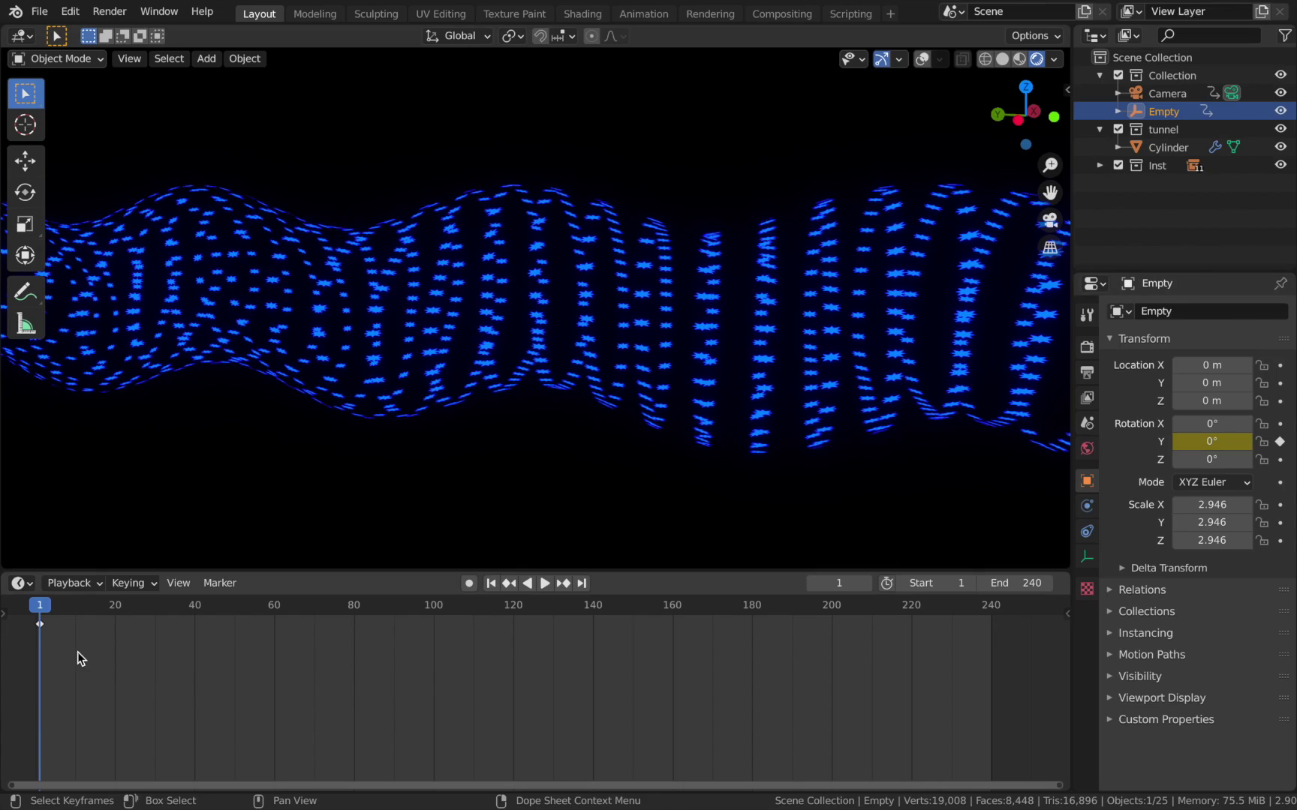
key(shift+Right)
key(Right)
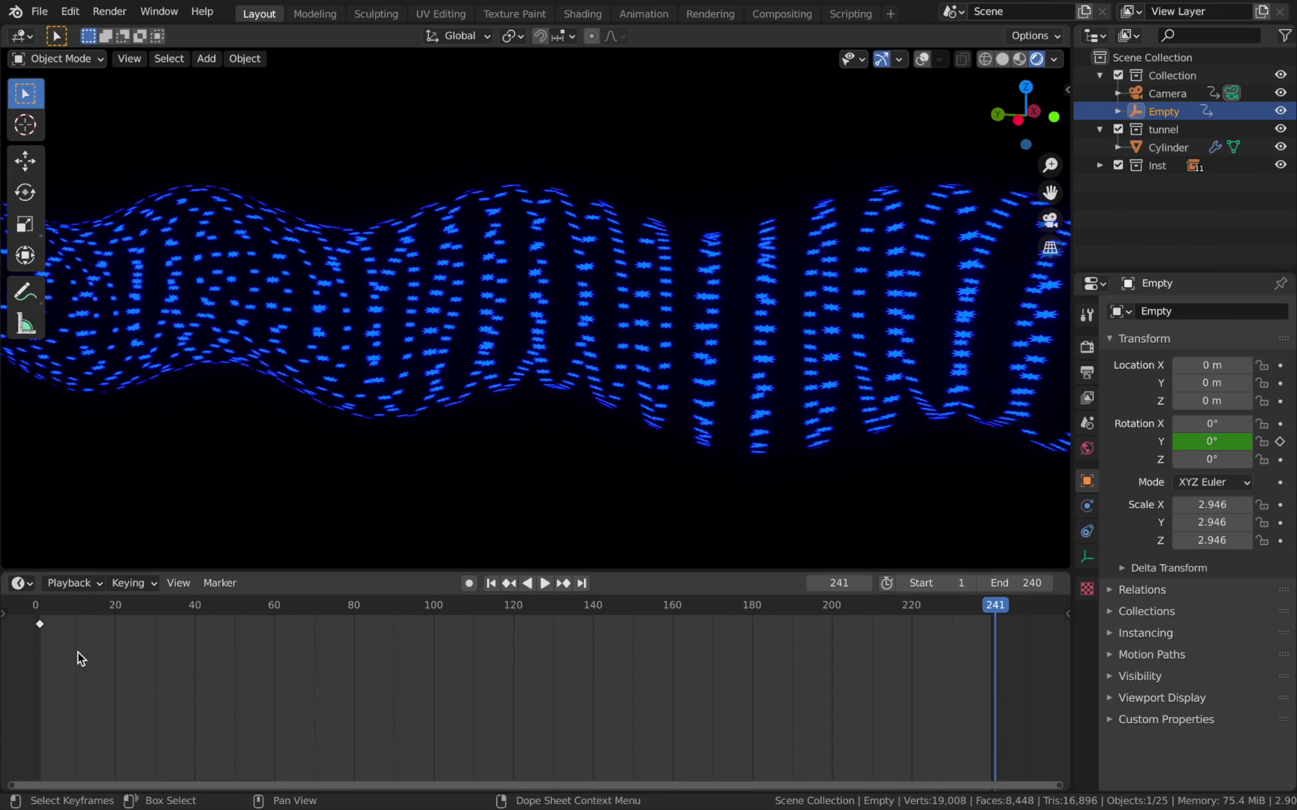
click(1220, 442)
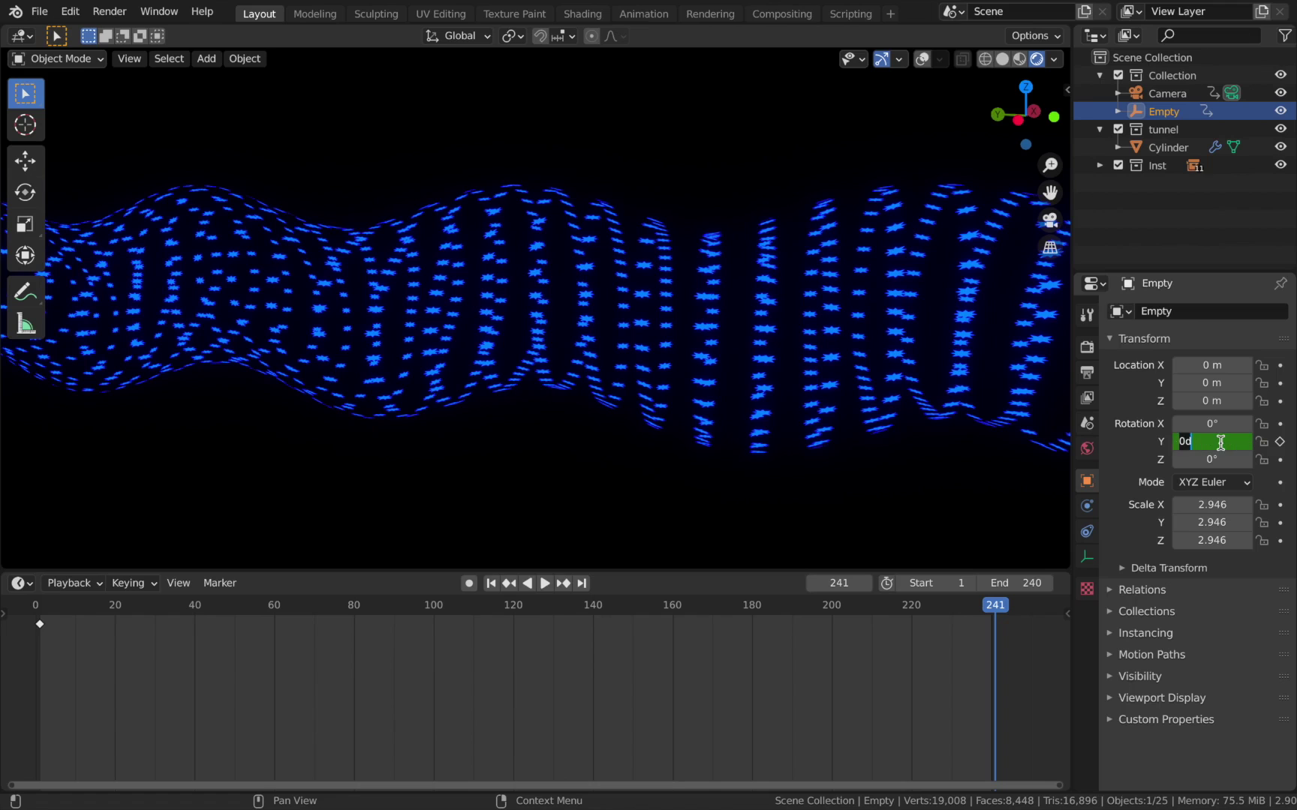
text(360)
key(Return)
click(1280, 442)
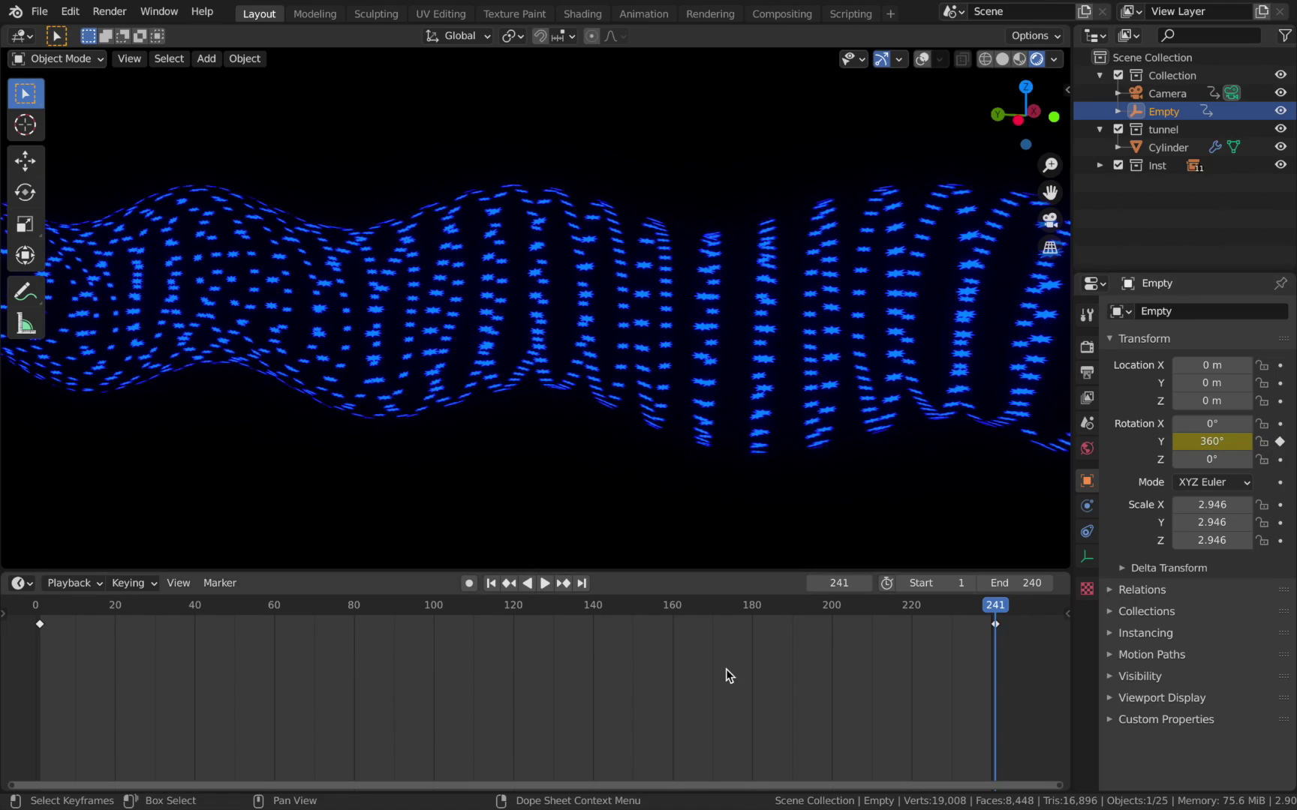
Set all of the Empty's Y rotation keyframes to Linear interpolation
key(a)
key(t)
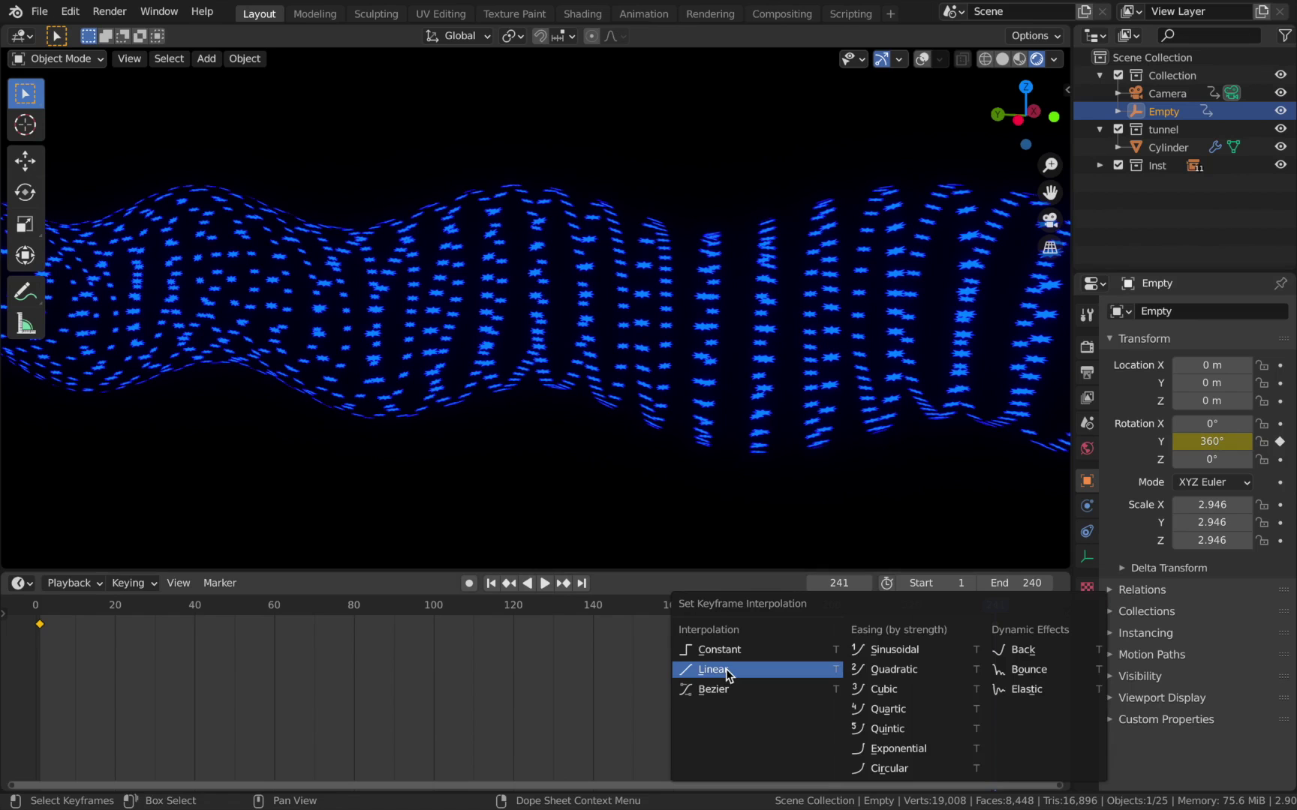
click(726, 668)
Play the animation from outside and through the camera to check the tunnel's displacement motion and framing
key(space)
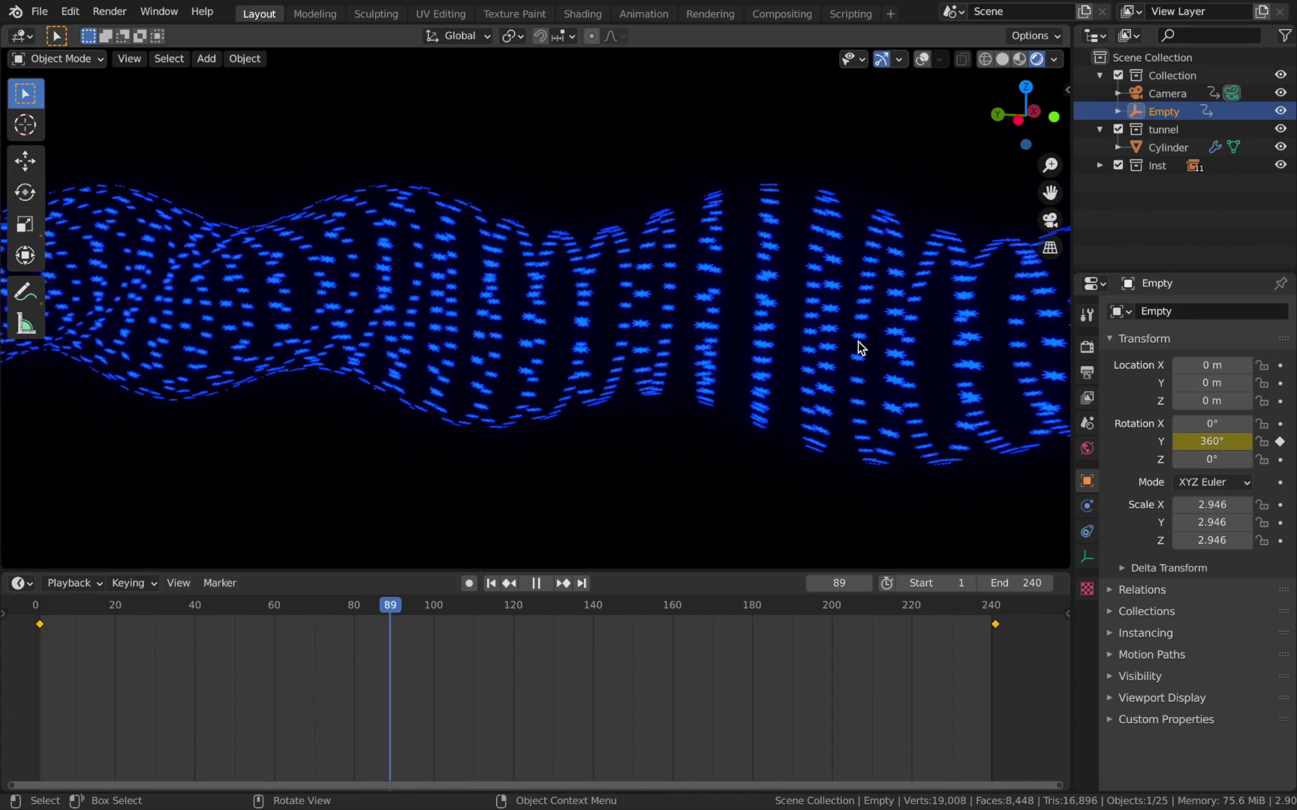
key(KP_0)
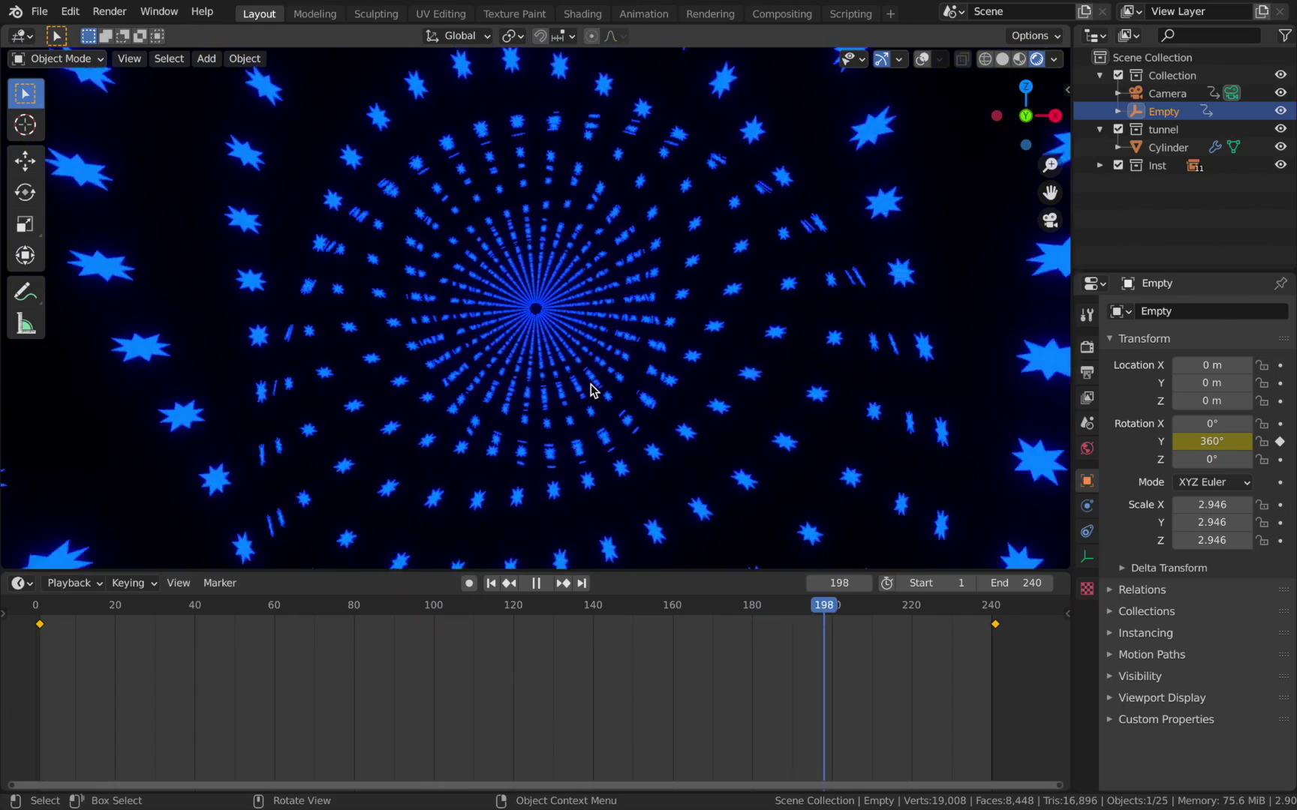
key(space)
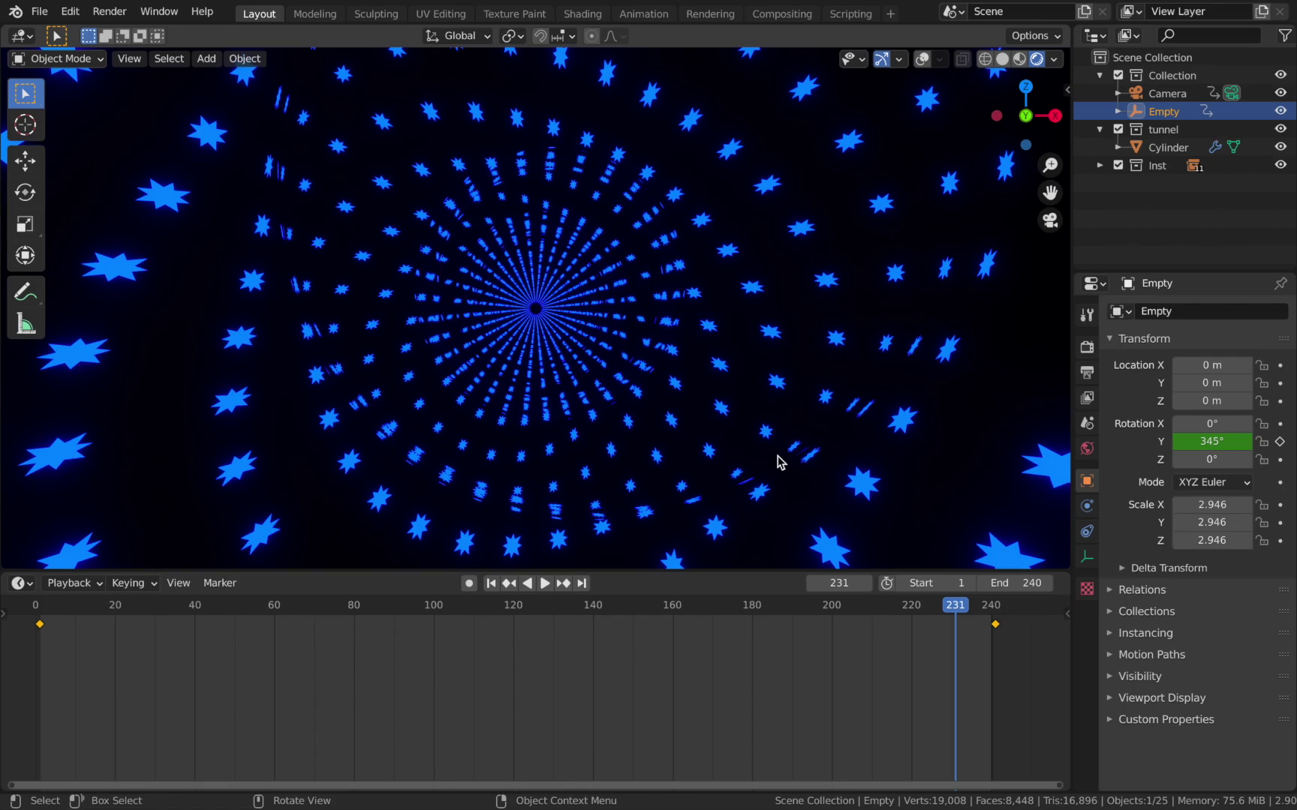
key(space)
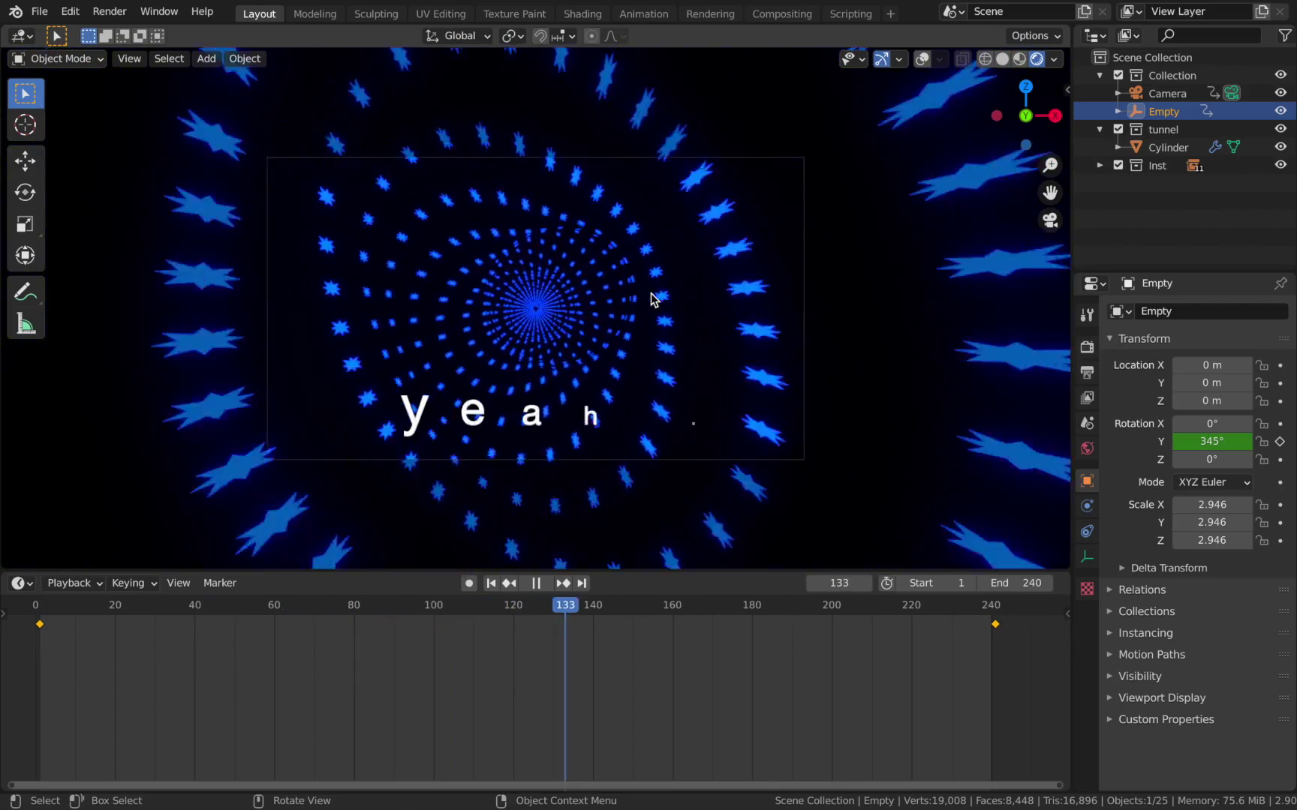
scroll(624, 317, up, 3)
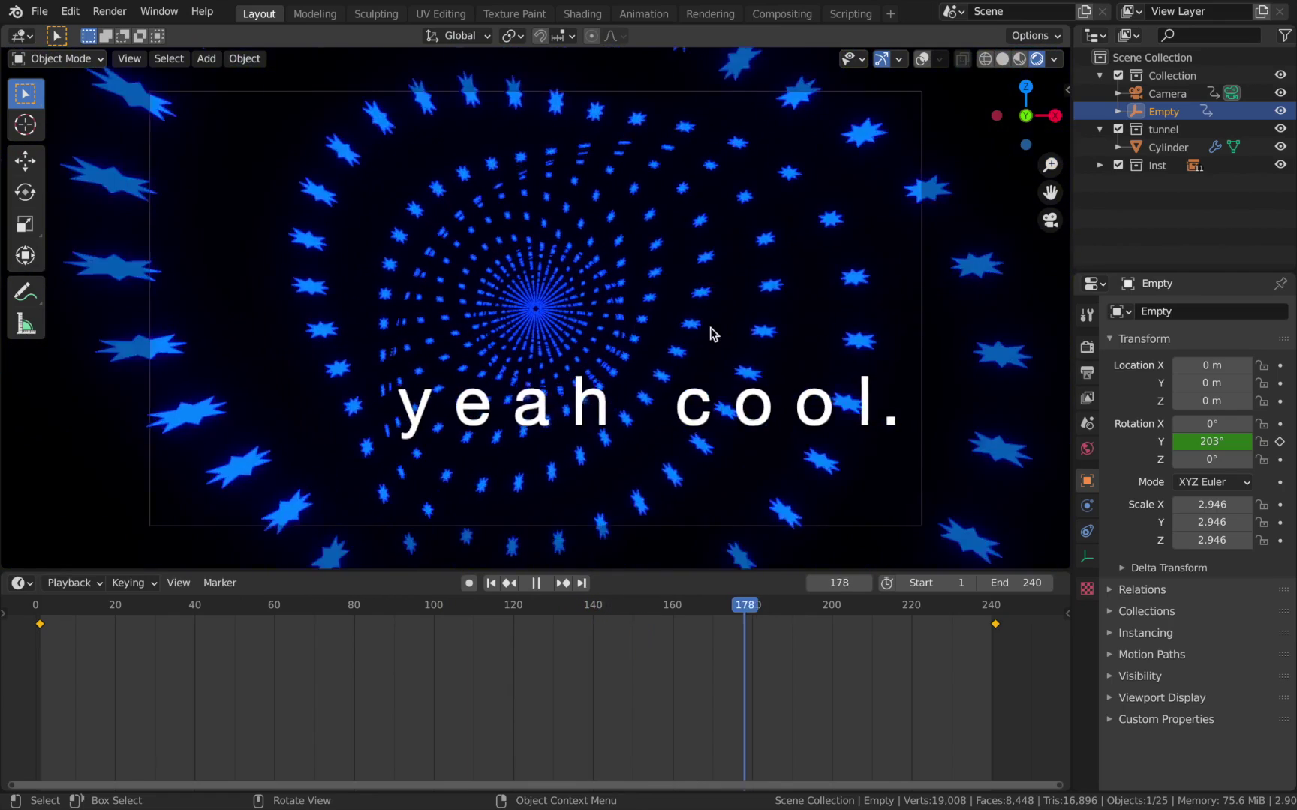
scroll(710, 327, down, 1)
key(space)
Set the camera's focal length to 13 mm and play the flight through the tunnel
click(1164, 93)
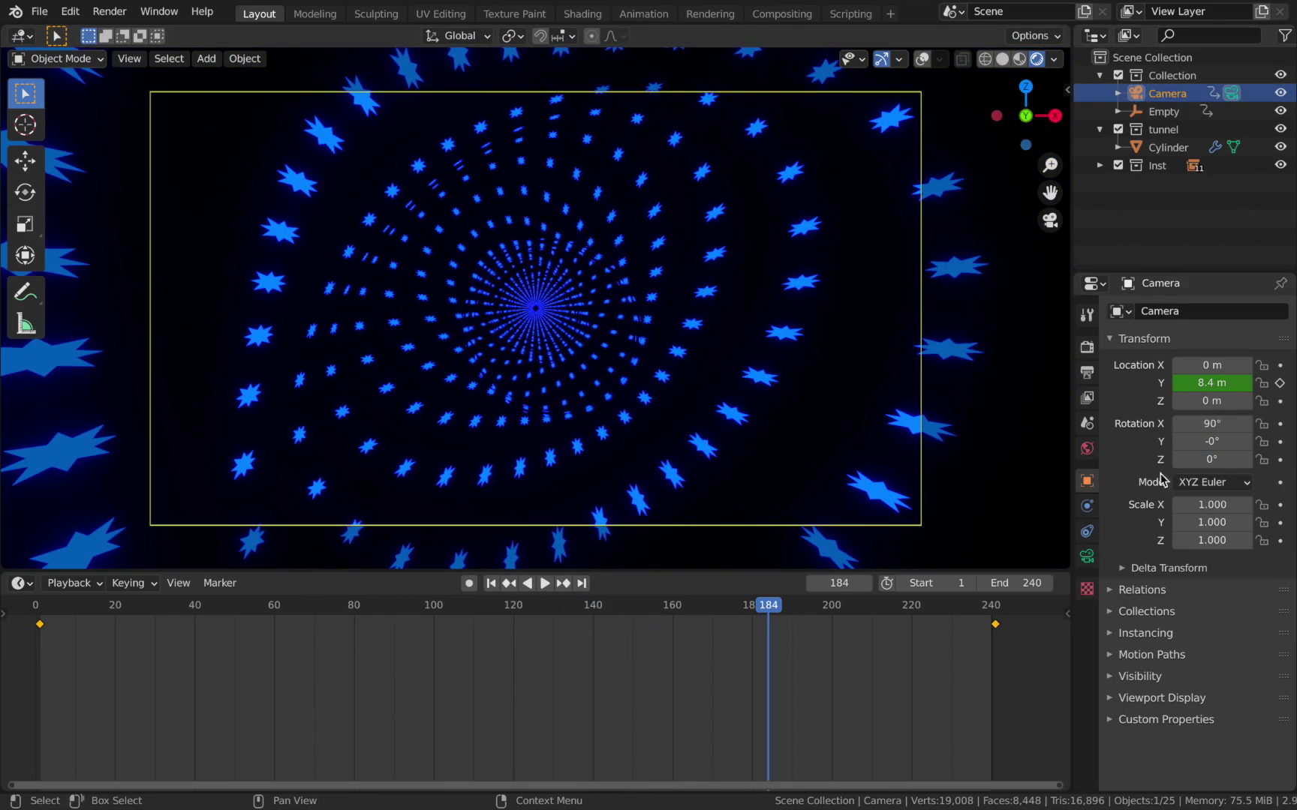
click(1086, 556)
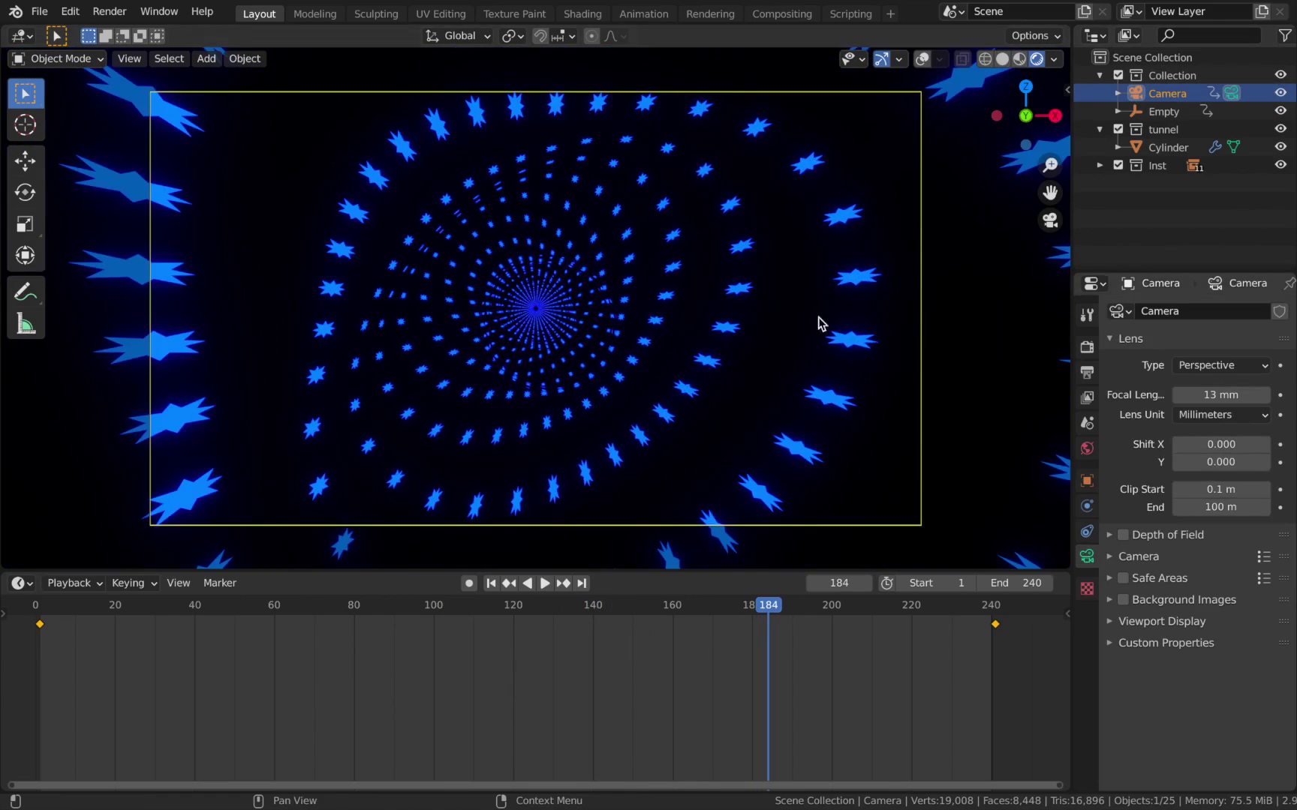
scroll(449, 318, up, 1)
key(space)
Stop playback, select the Cylinder with its modifiers shown, and inspect the tunnel in the camera view
click(448, 324)
key(Escape)
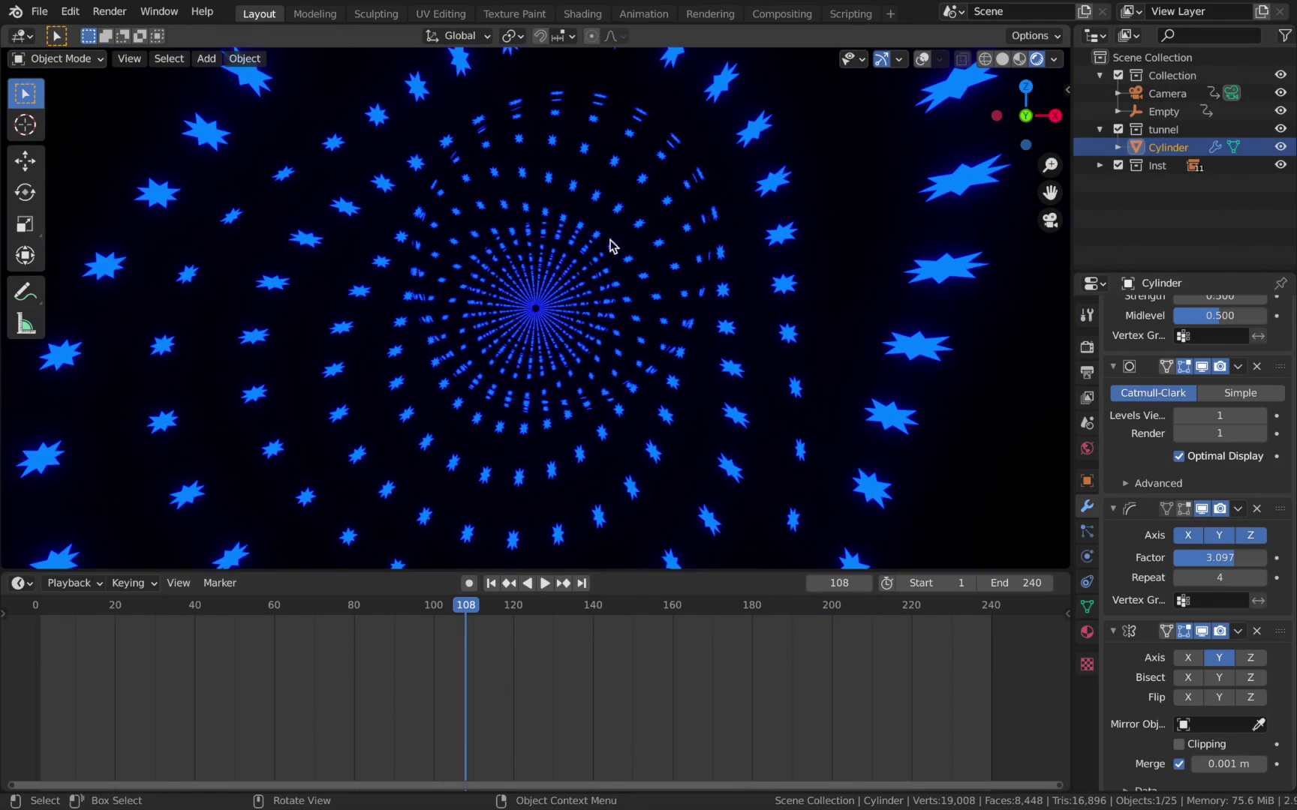
scroll(750, 321, down, 2)
scroll(750, 321, up, 1)
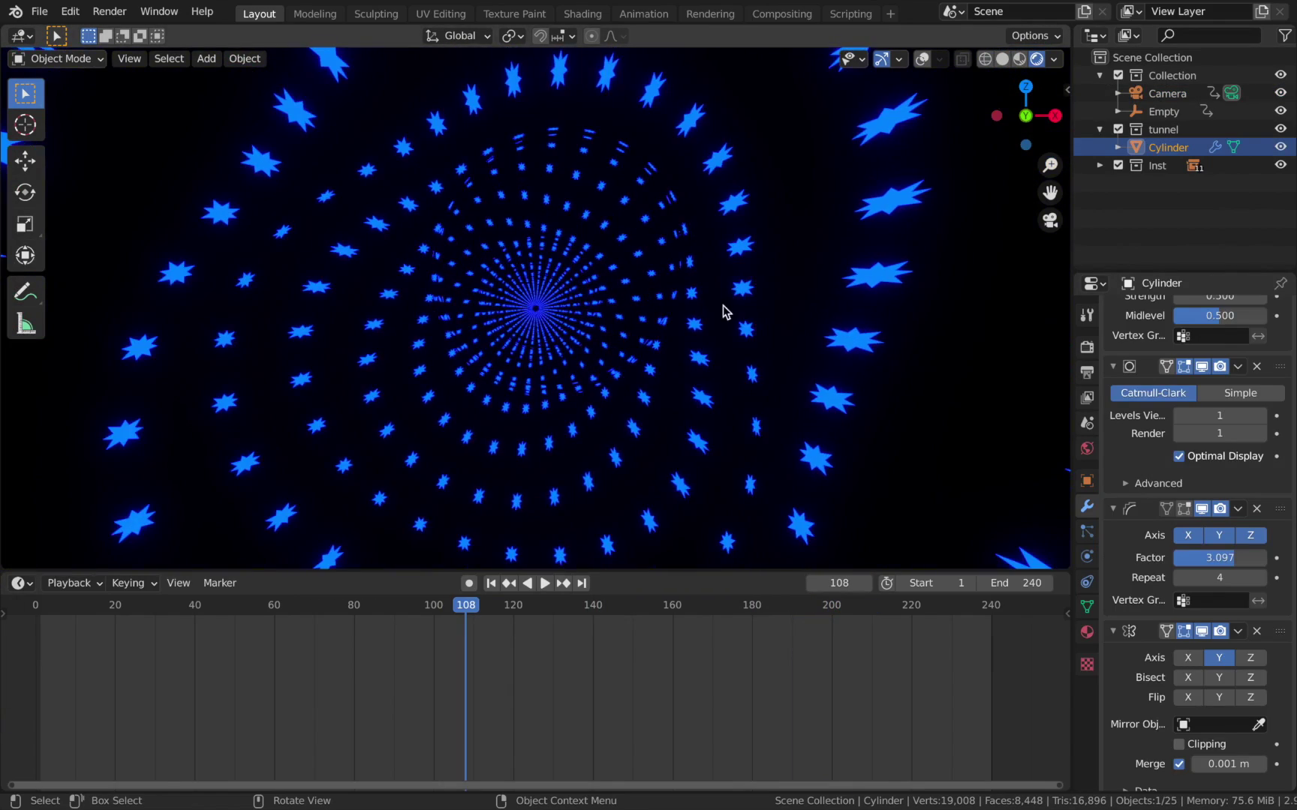
Render the current frame from the camera, and switch the viewport to Solid shading
scroll(723, 305, down, 3)
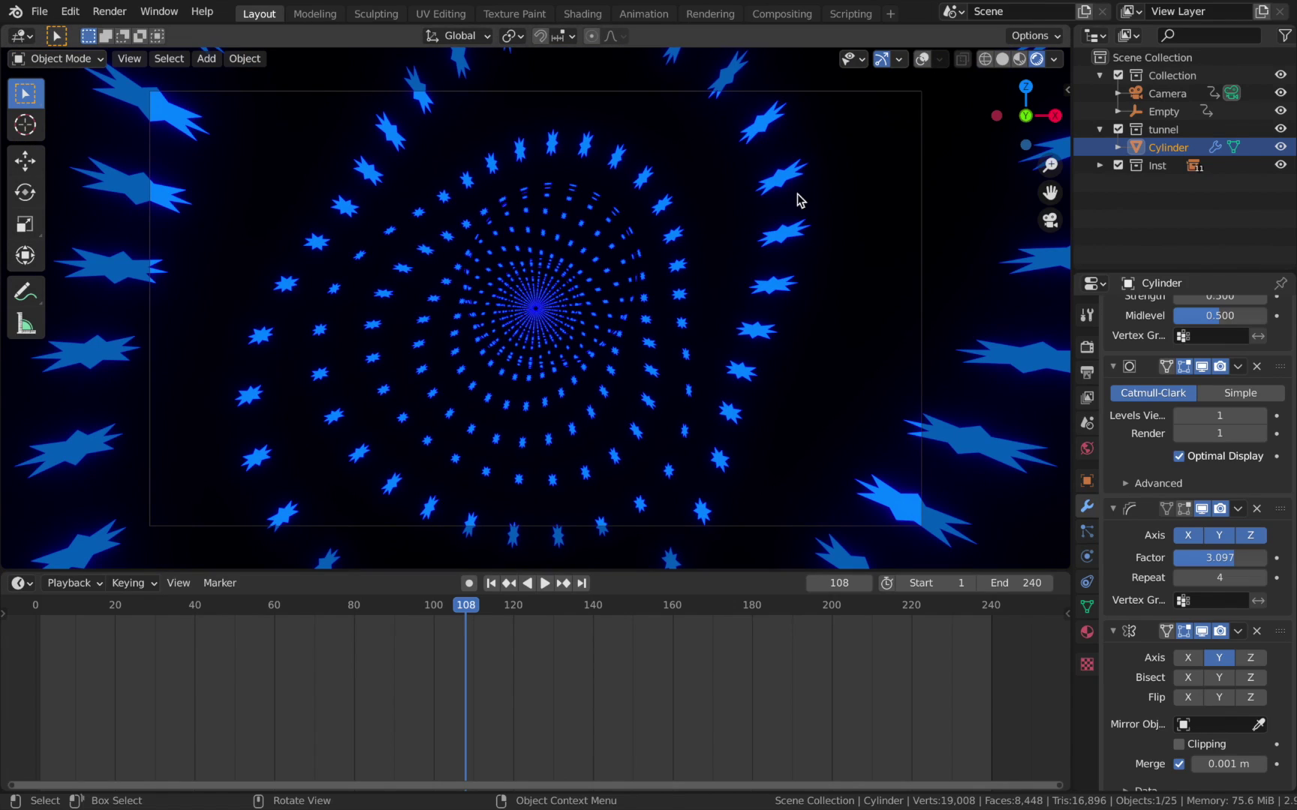
key(F12)
key(z)
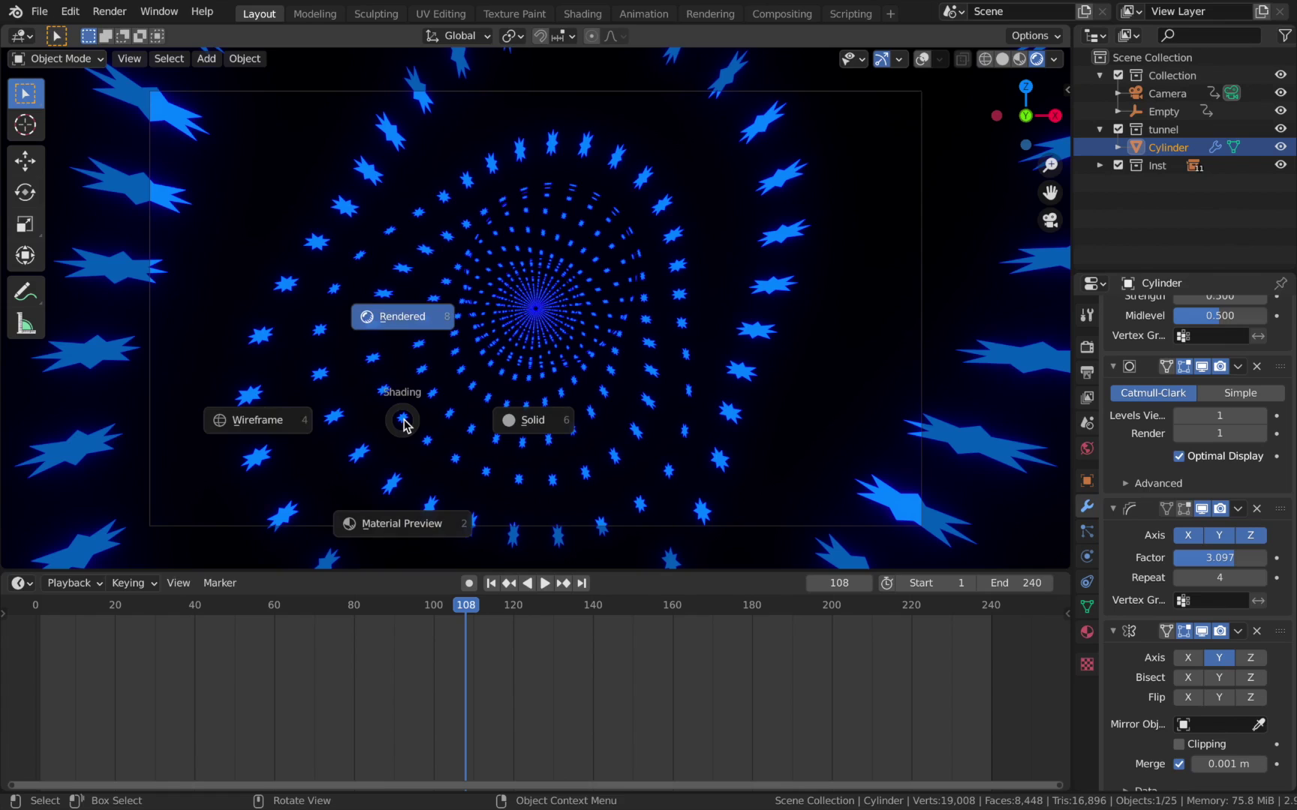
key(6)
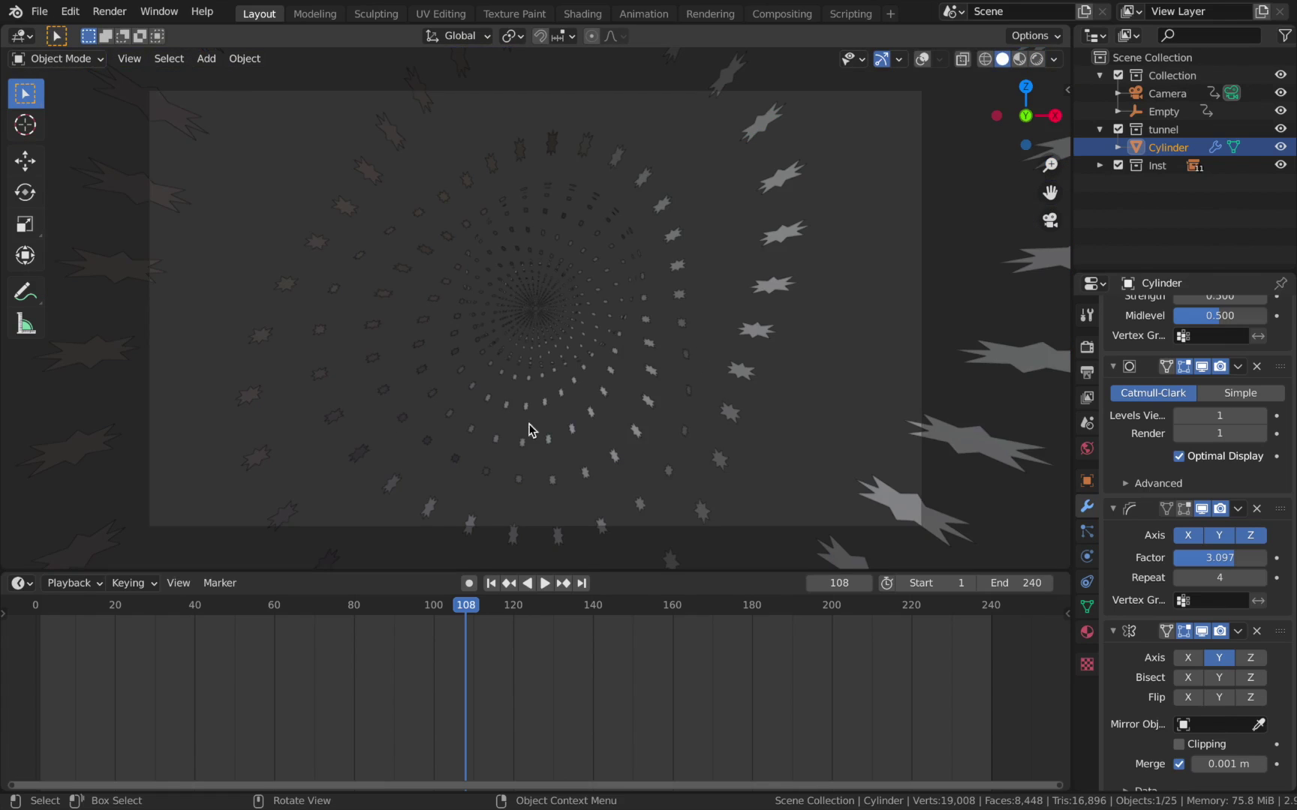
Switch to the Compositing workspace, enable Use Nodes, and hide the node editor's sidebar
click(762, 14)
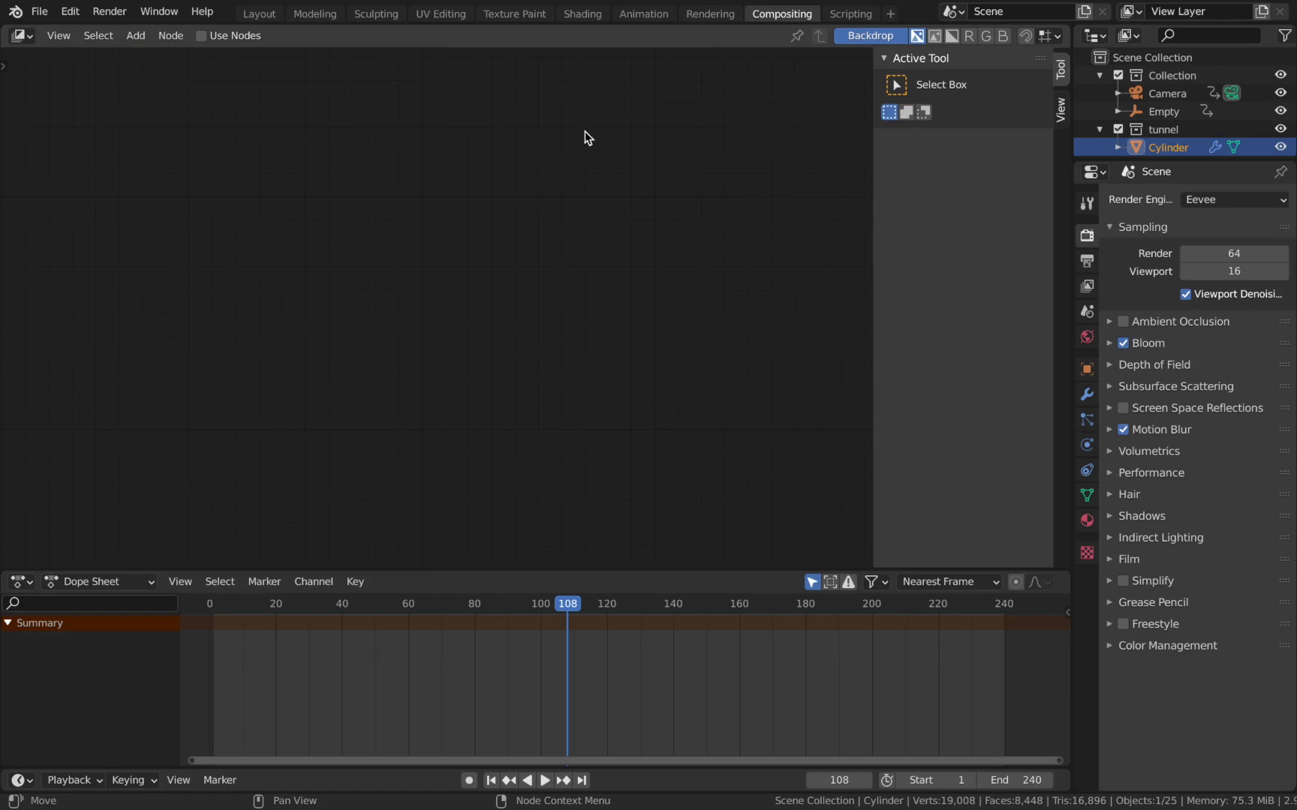
click(201, 35)
scroll(662, 289, down, 2)
key(n)
scroll(648, 283, down, 2)
middle_drag(718, 249, 443, 335)
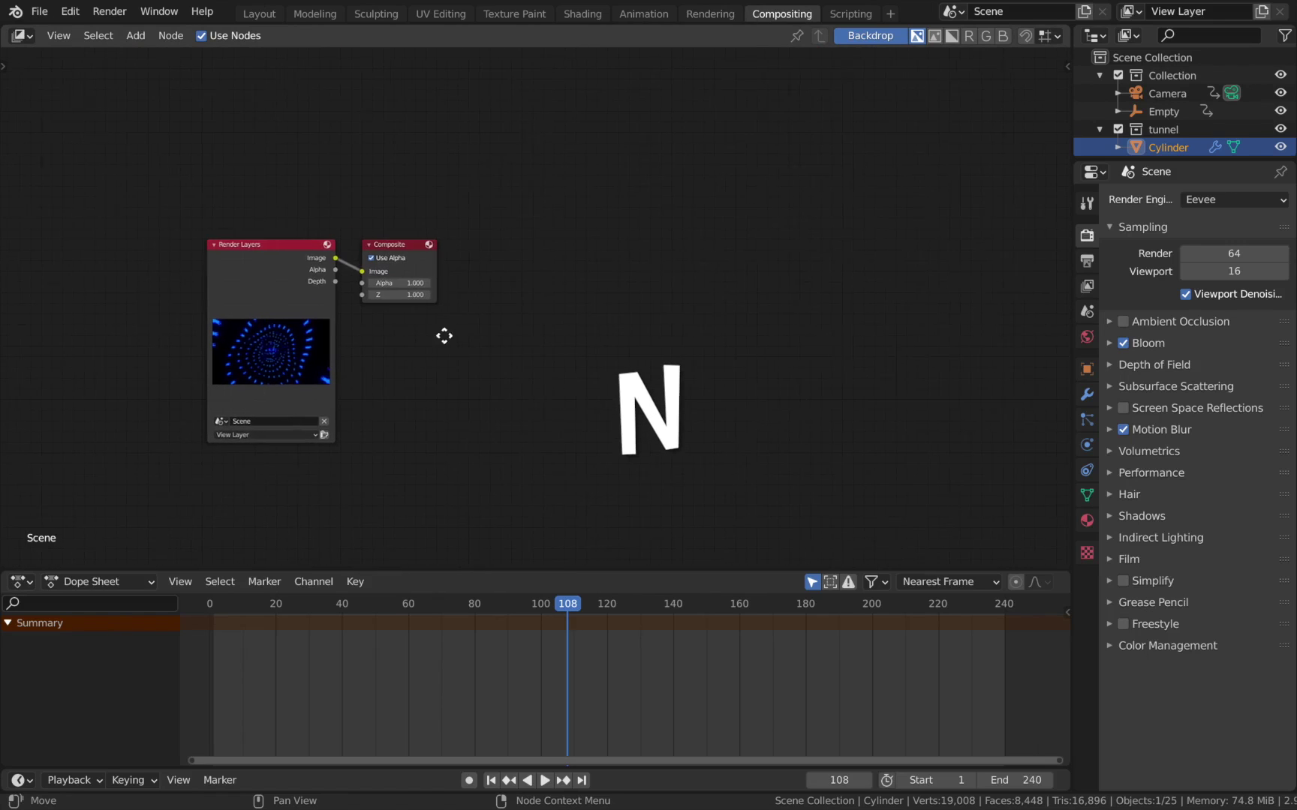
Move the Composite node away, add a Viewer node, and feed both from the Render Layers image through a shared reroute
click(408, 251)
drag(407, 251, 753, 250)
key(shift+a)
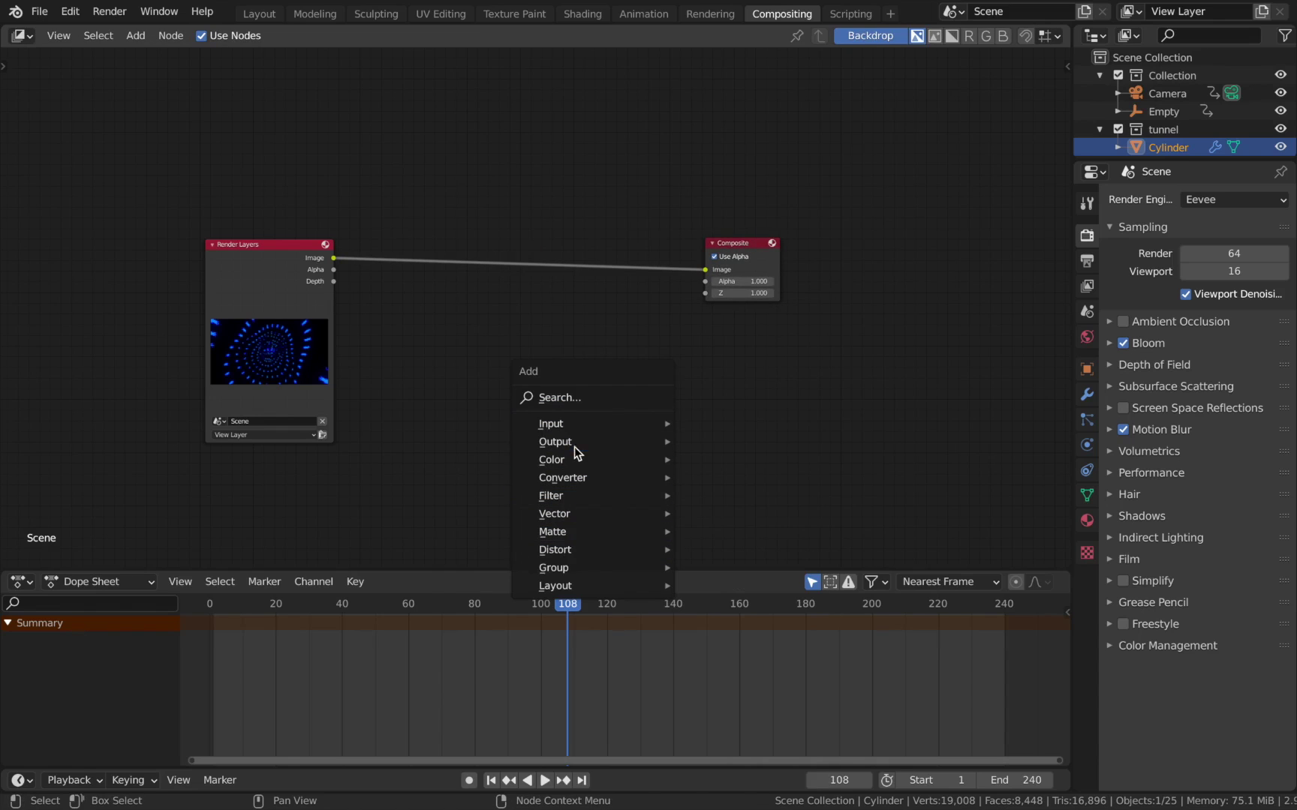
mouse_move(575, 444)
click(706, 520)
click(698, 379)
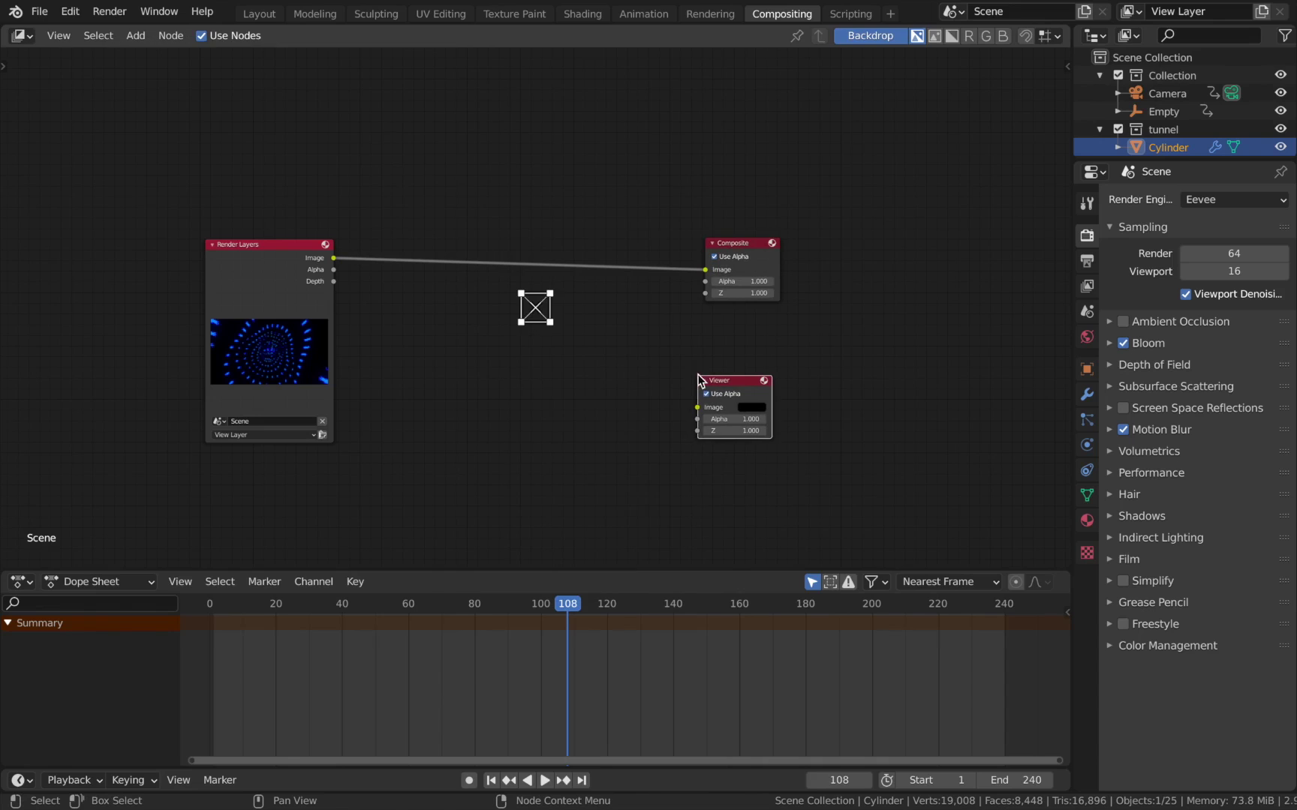
drag(332, 260, 697, 407)
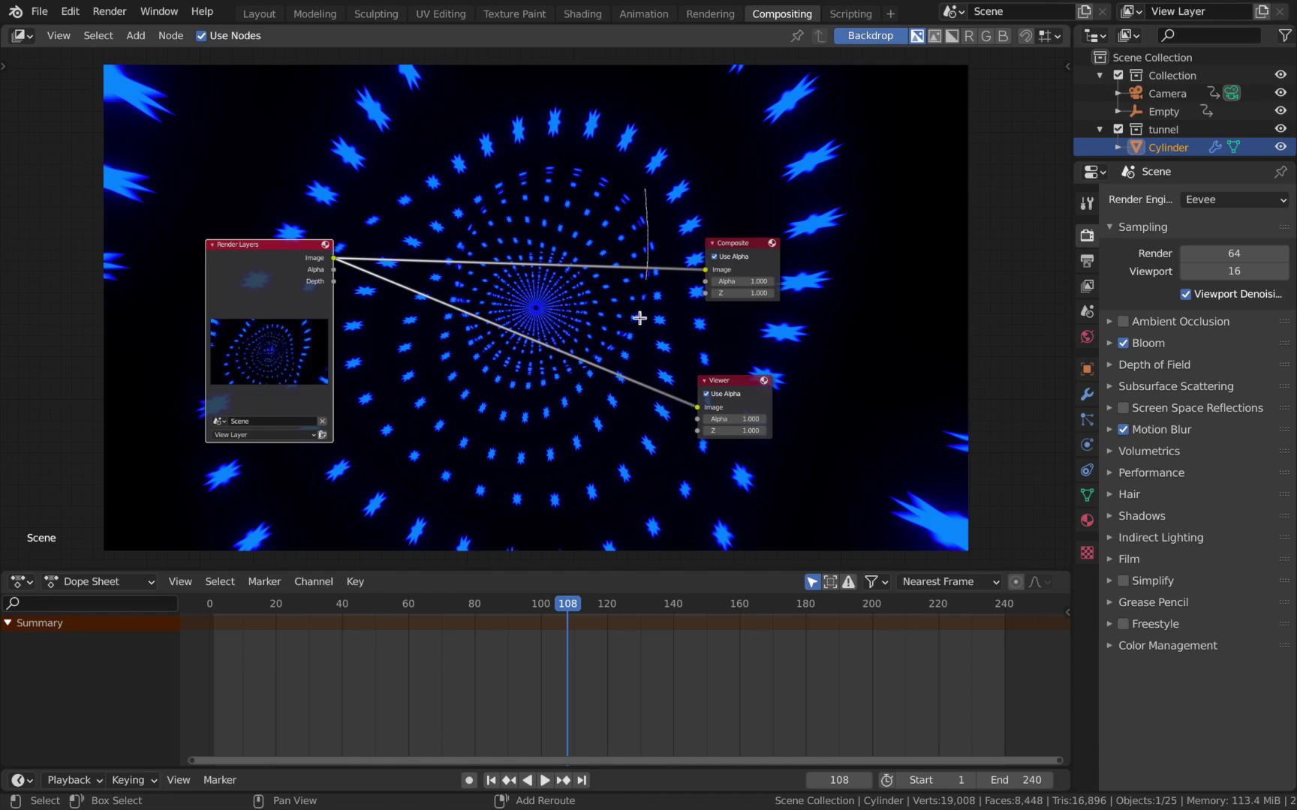
shift+right_drag(619, 431, 619, 431)
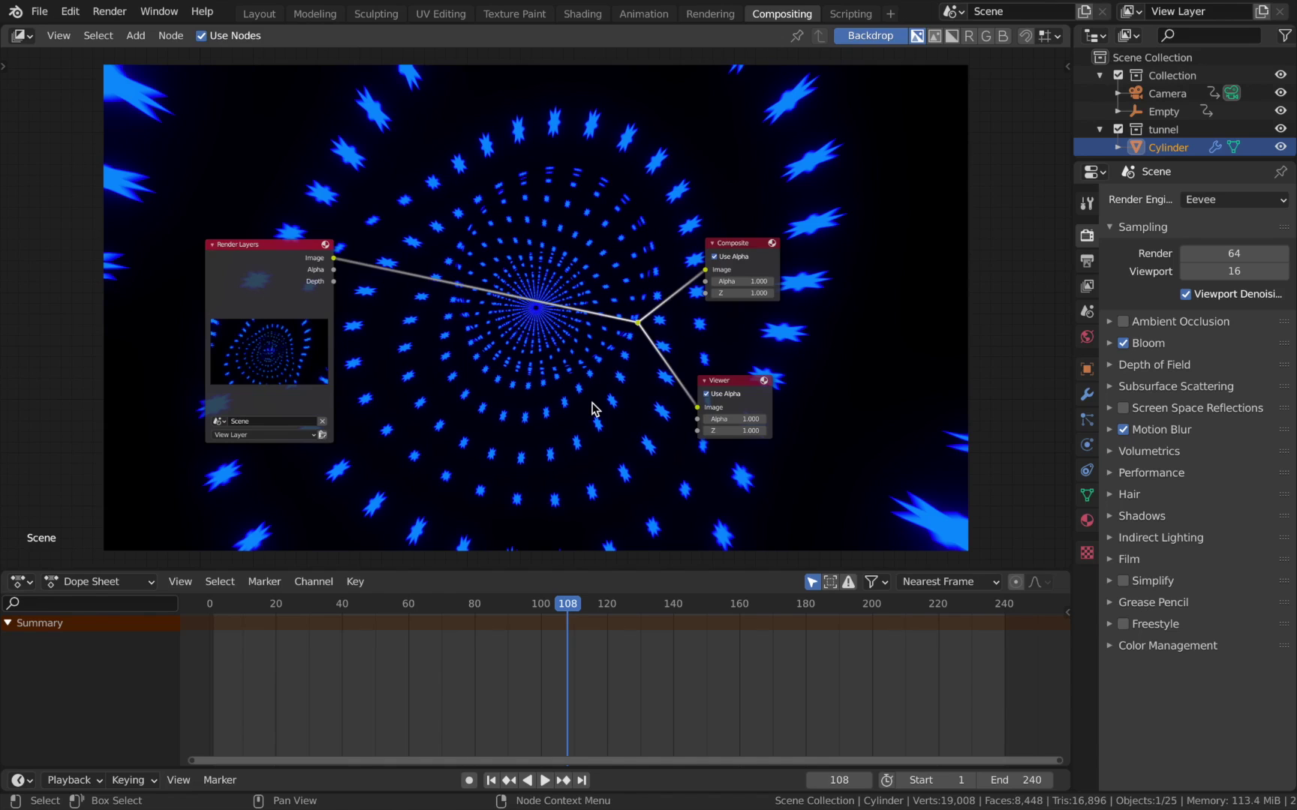
Insert a Glare node on the link between the Render Layers image and the reroute
middle_drag(593, 408, 290, 289)
scroll(290, 289, down, 2)
key(shift+a)
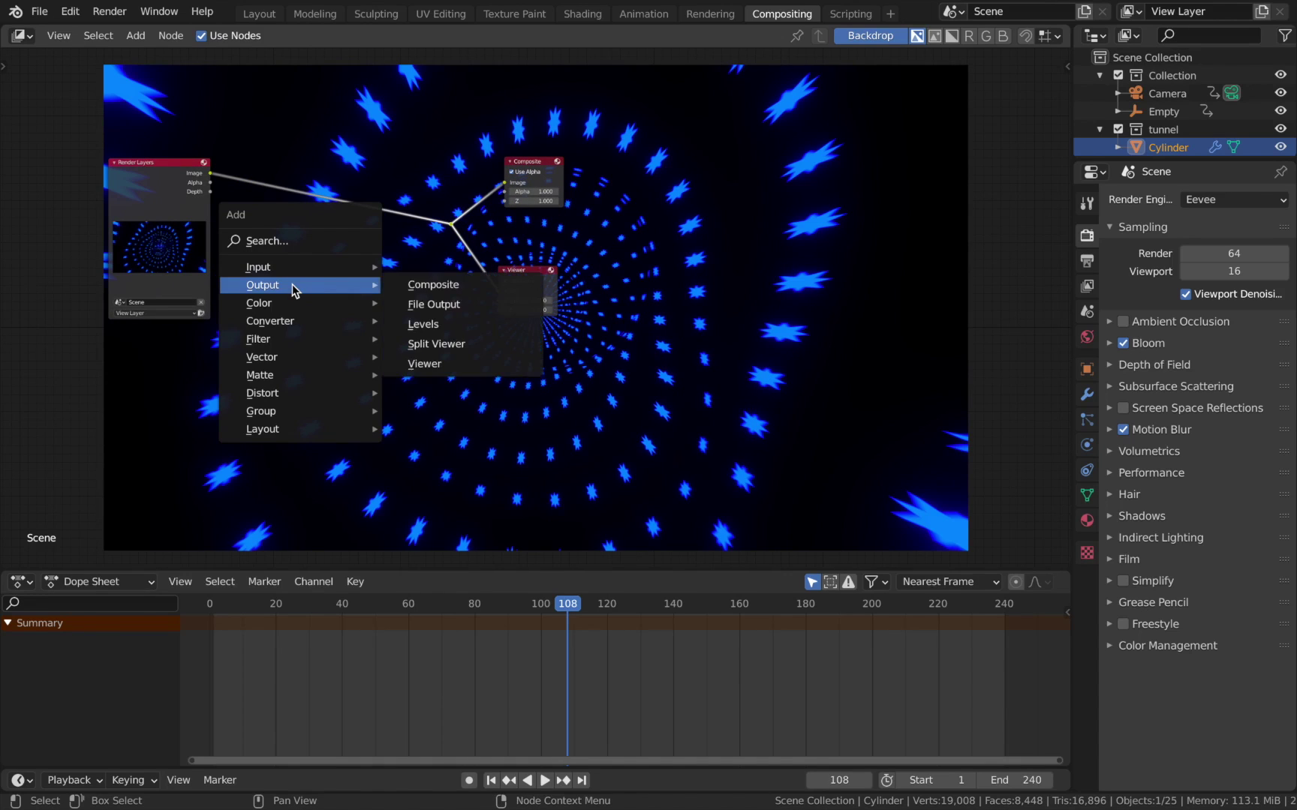
mouse_move(300, 339)
click(447, 523)
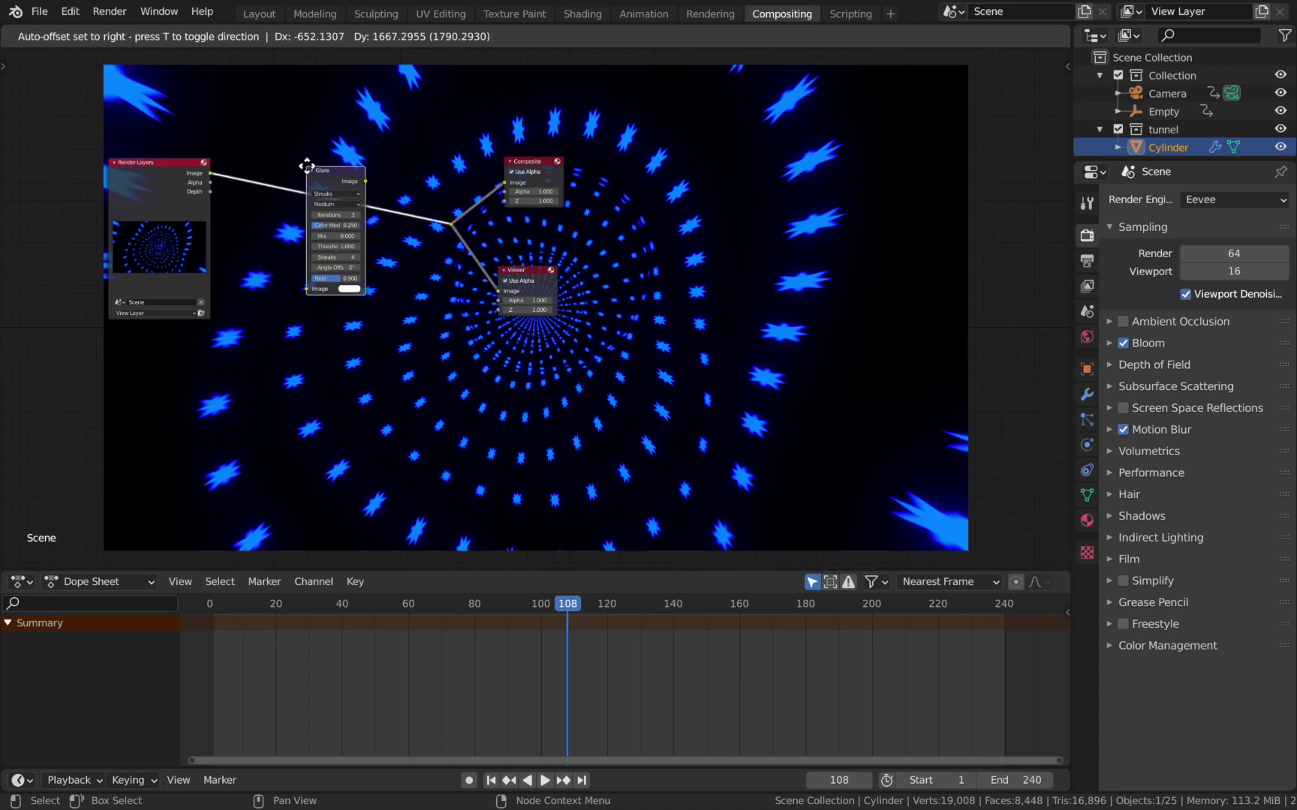
click(298, 156)
middle_drag(298, 156, 507, 421)
scroll(506, 420, up, 2)
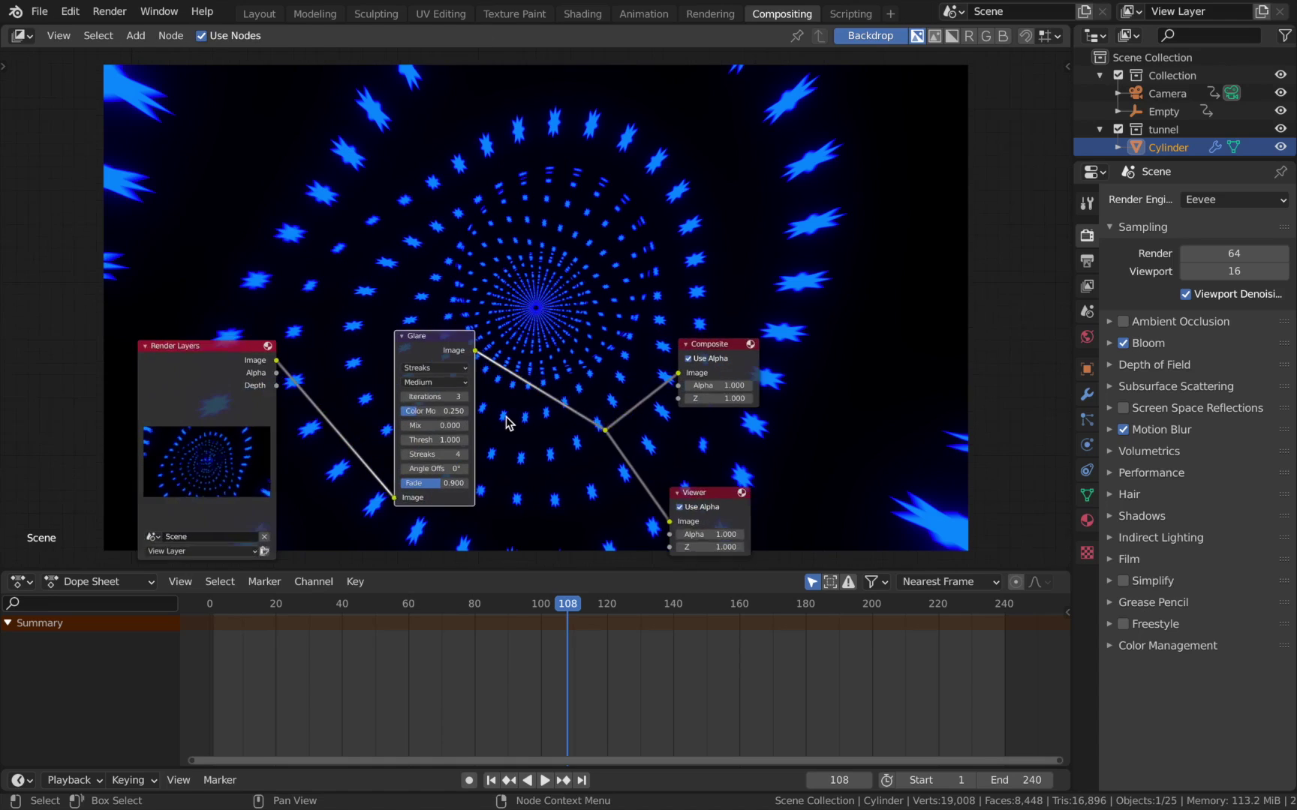
Configure the Streaks glare with High quality, 4 iterations, color modulation 0.6, mix -0.5, threshold 0.1, 4 streaks and fade 0.9
click(439, 395)
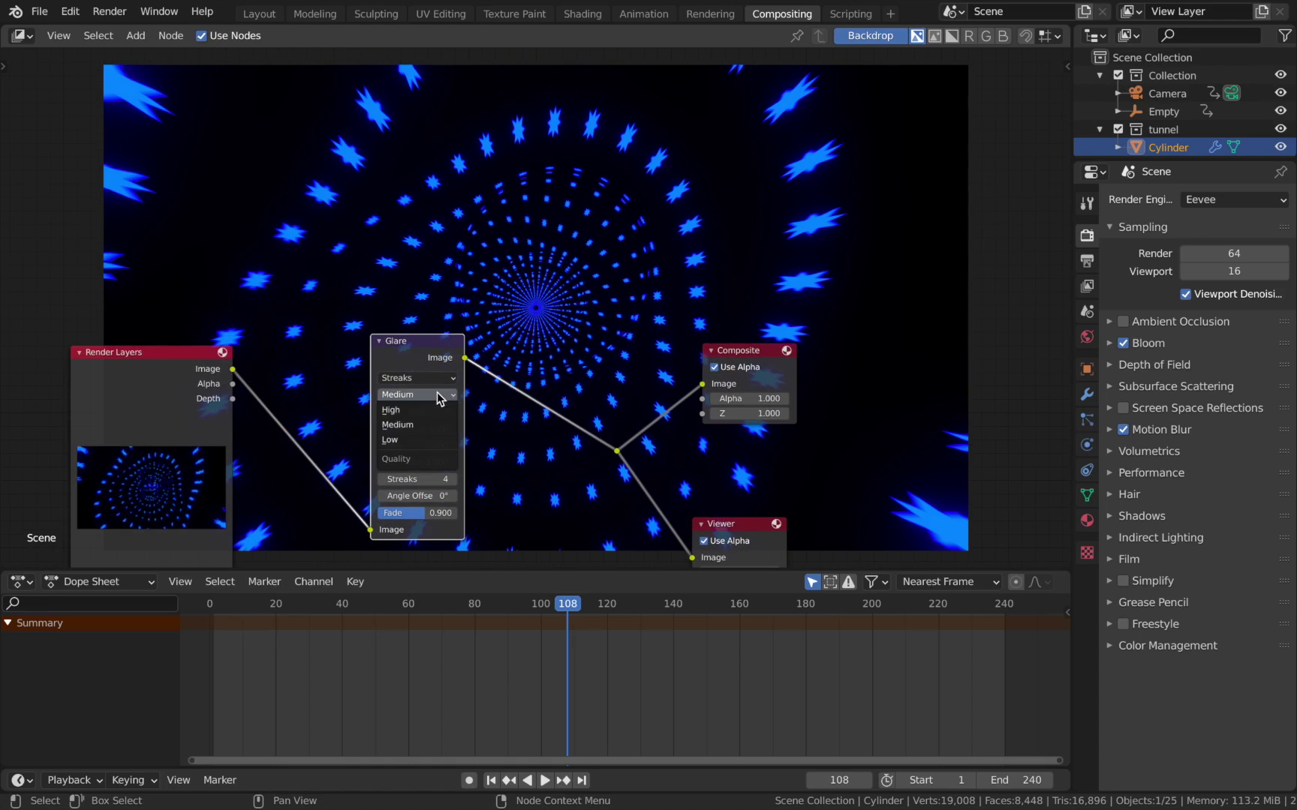
click(426, 410)
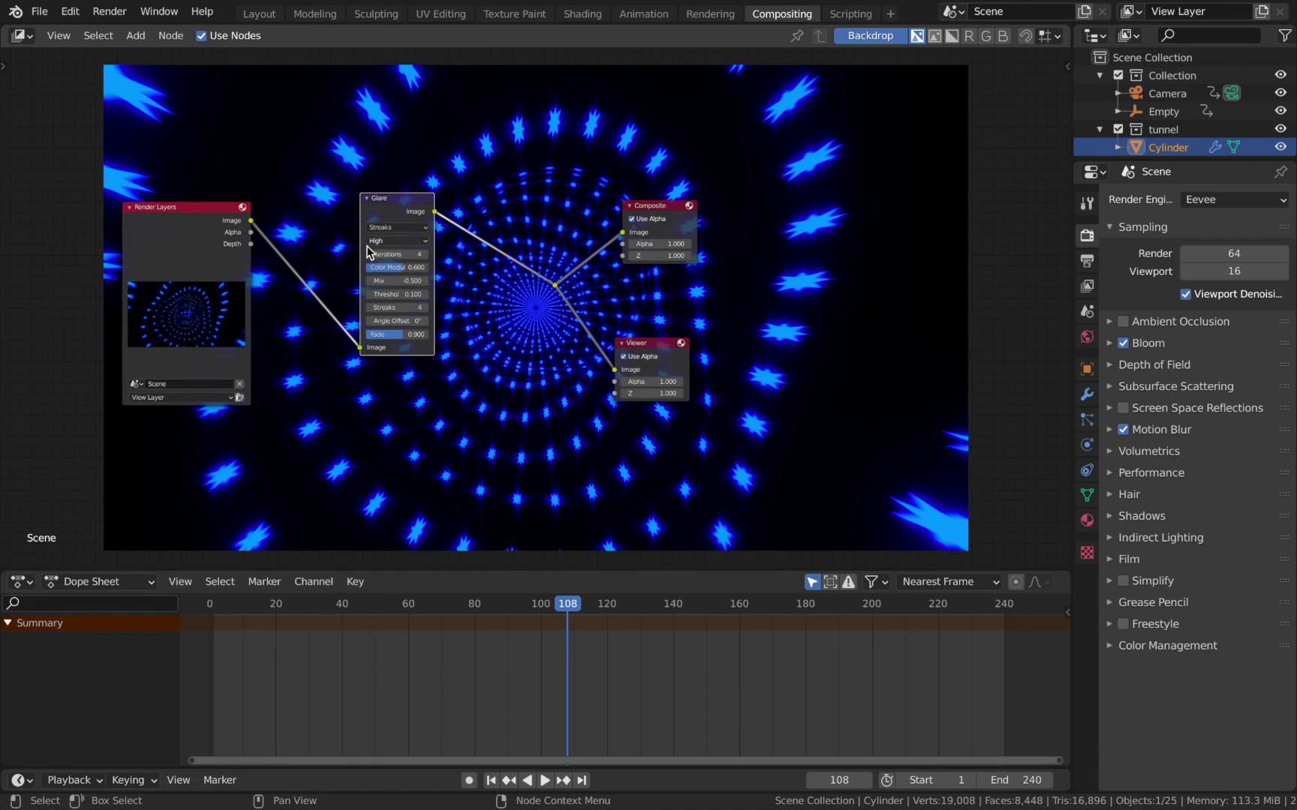
scroll(385, 258, down, 1)
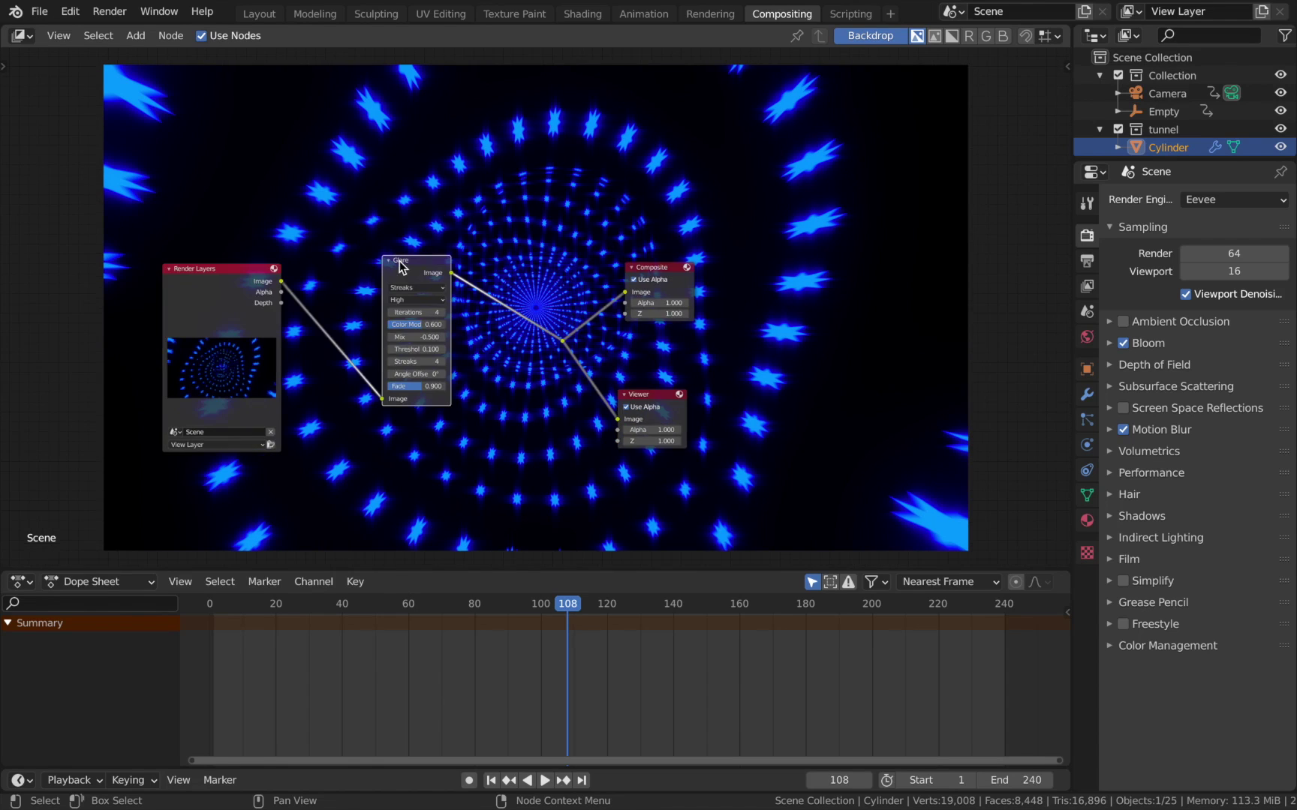
click(414, 287)
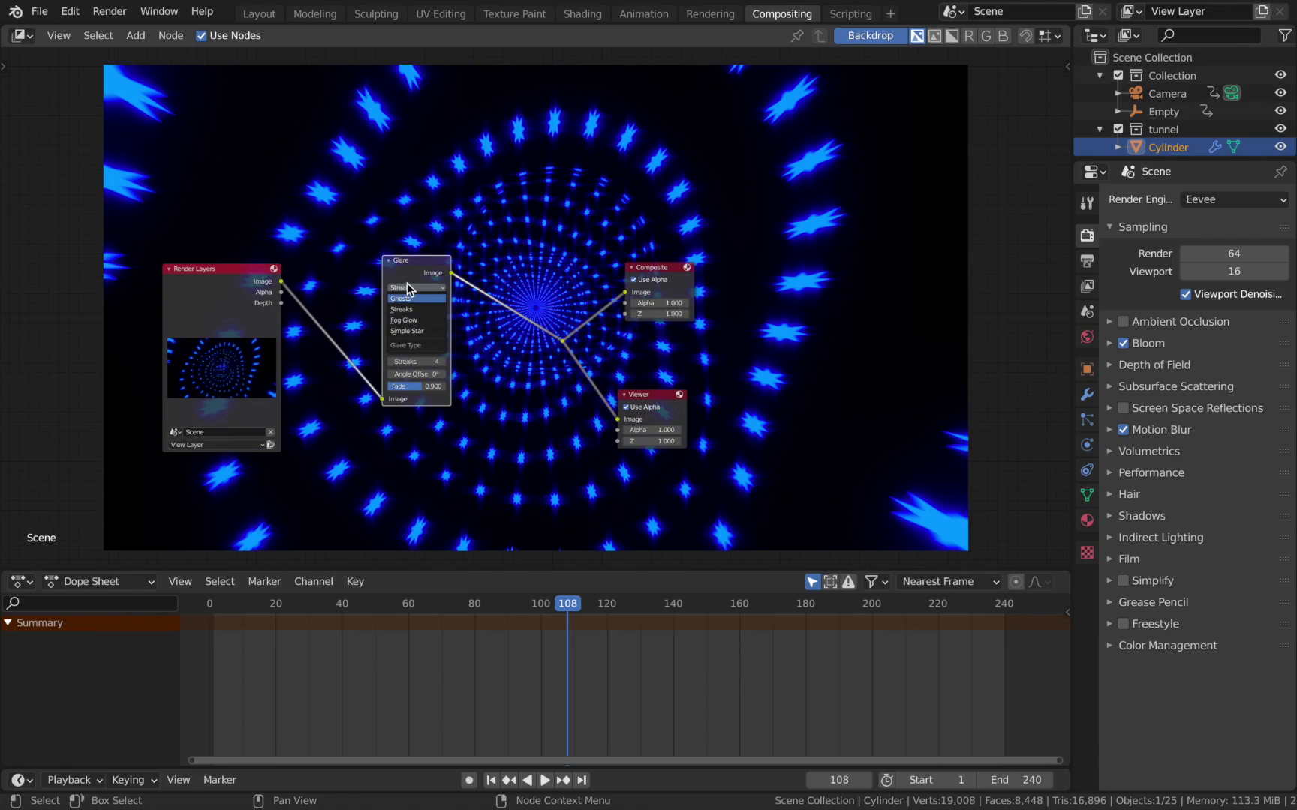
click(411, 288)
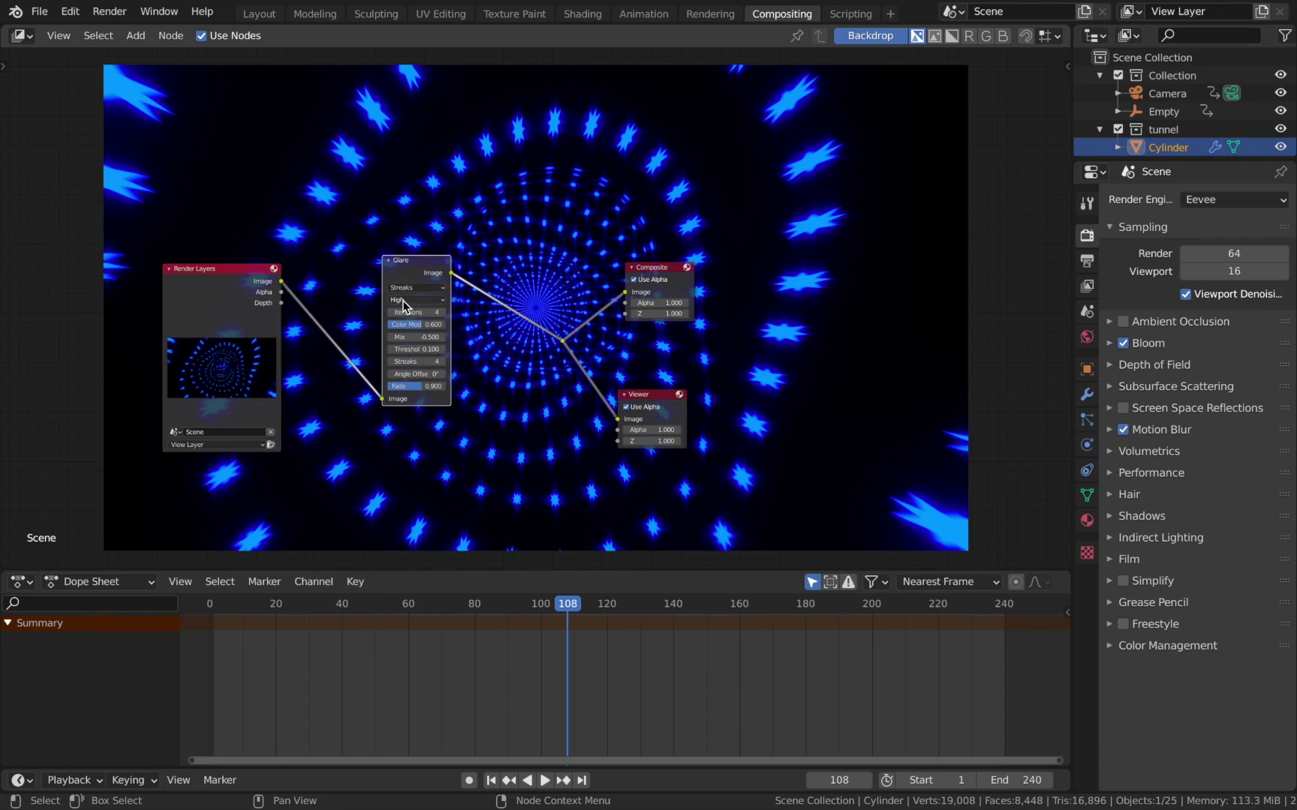
click(403, 300)
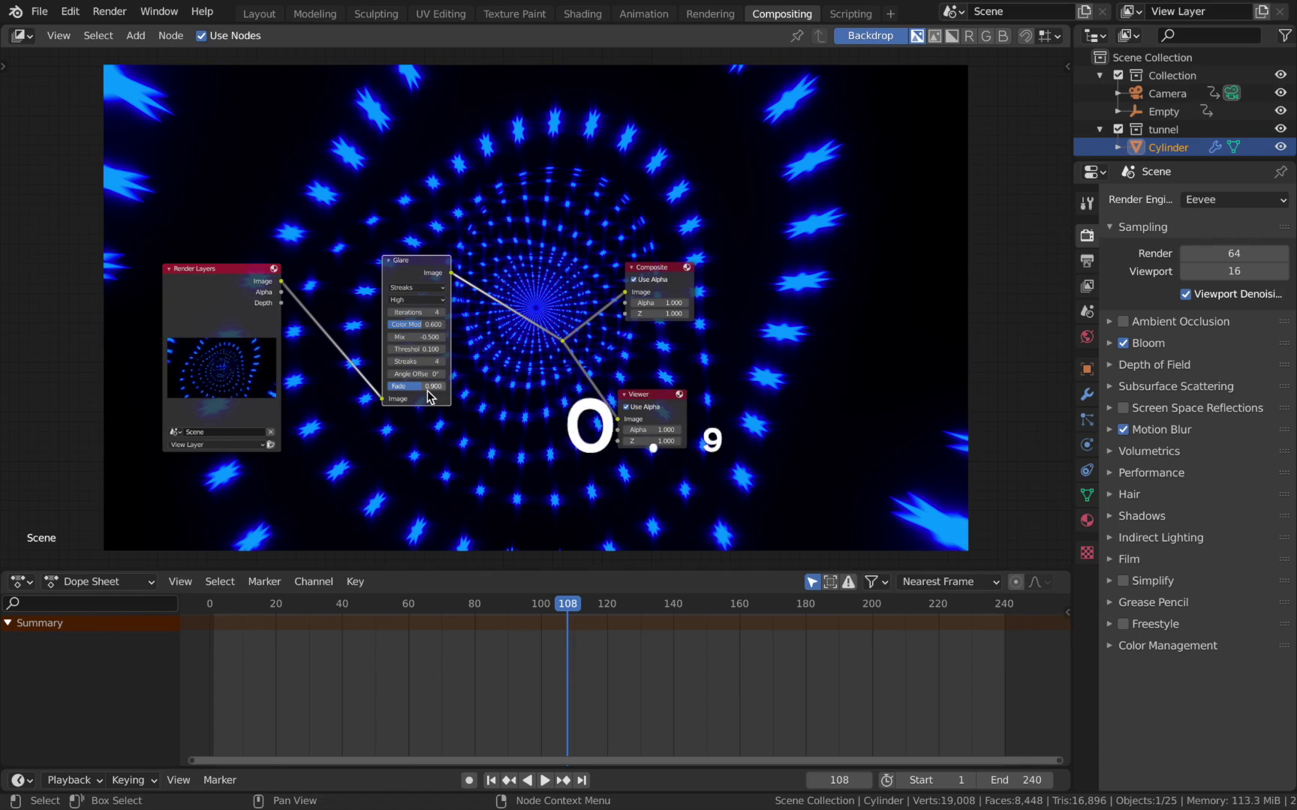
scroll(432, 397, down, 1)
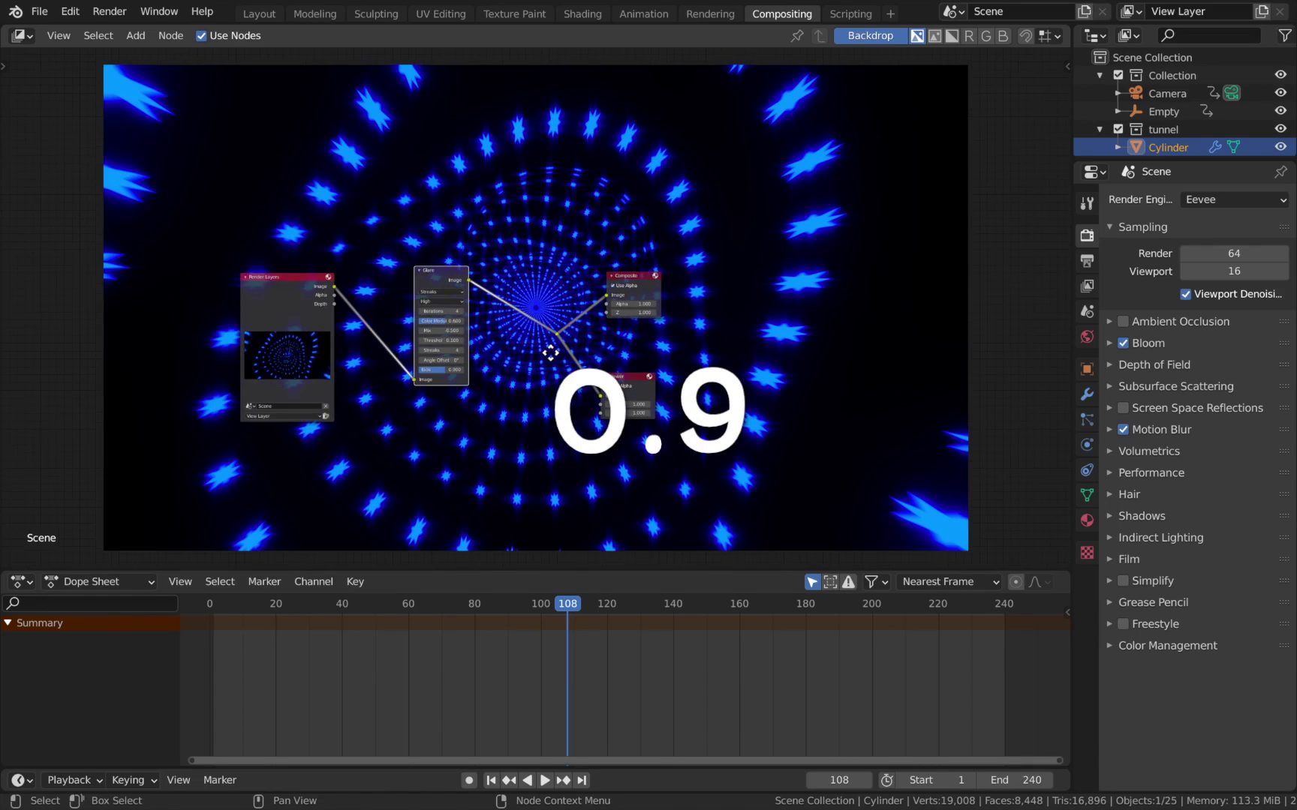
middle_drag(550, 353, 481, 371)
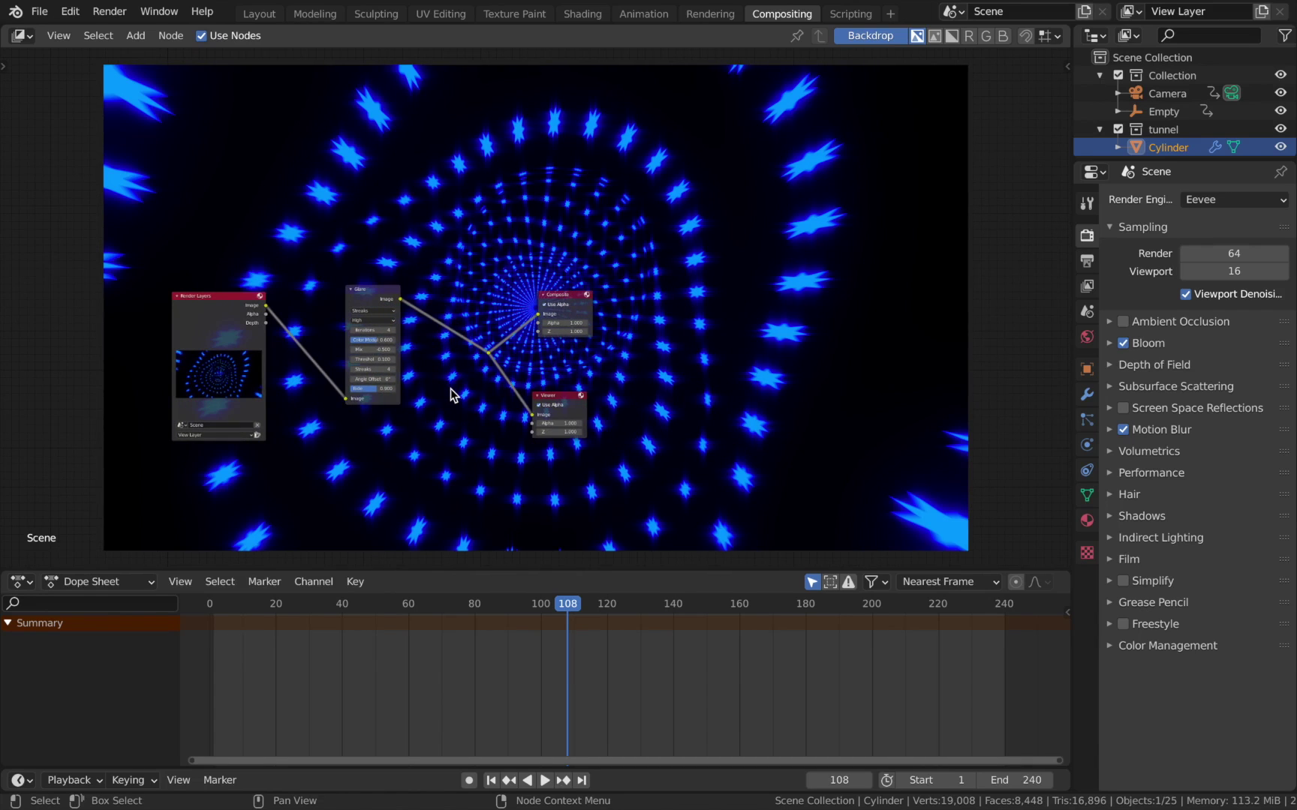
key(shift+a)
mouse_move(436, 388)
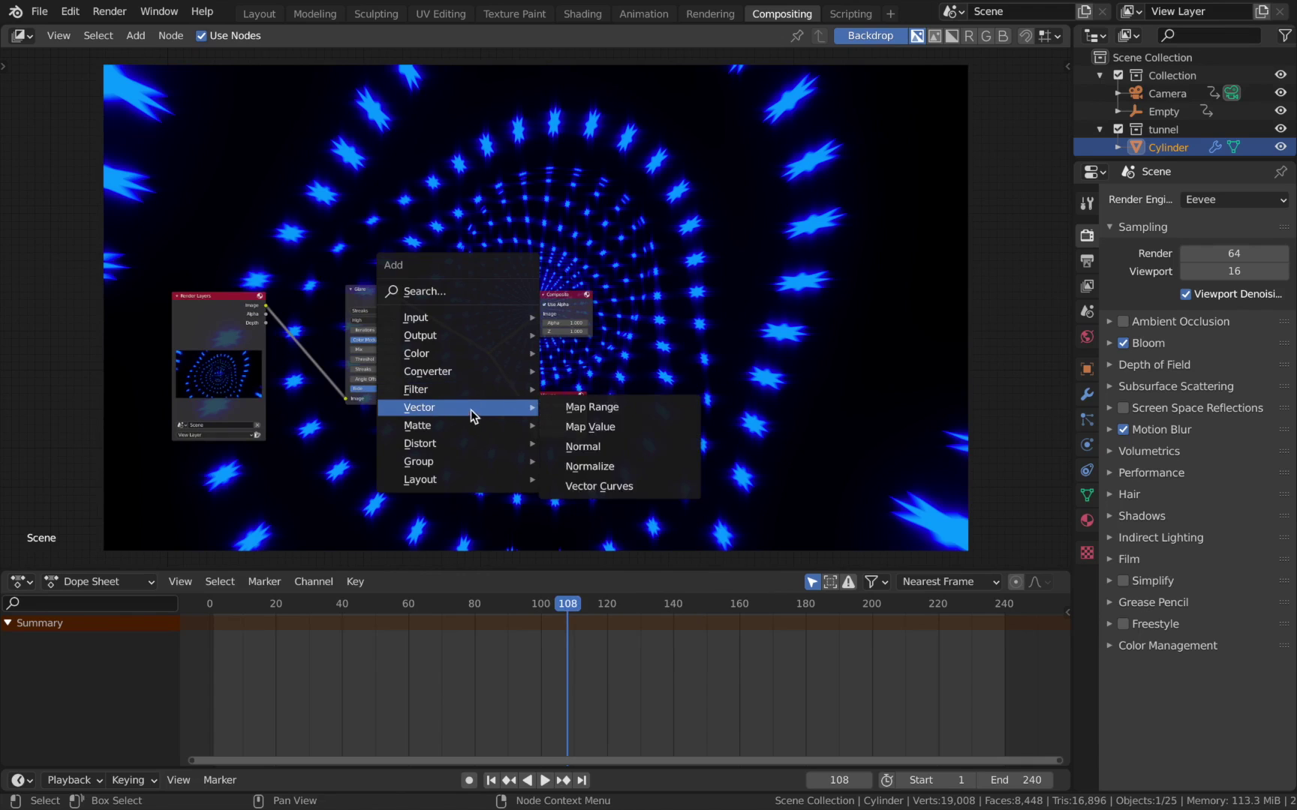
mouse_move(466, 350)
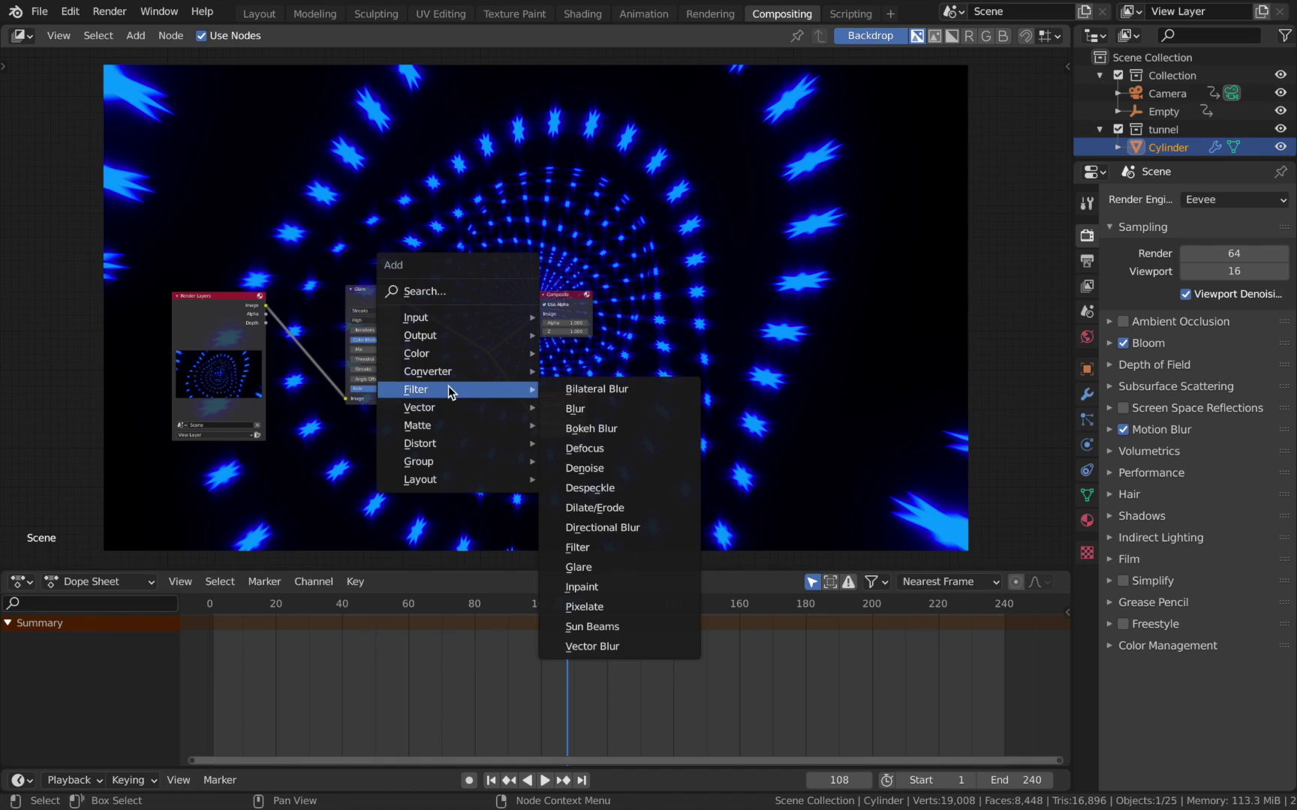
key(Escape)
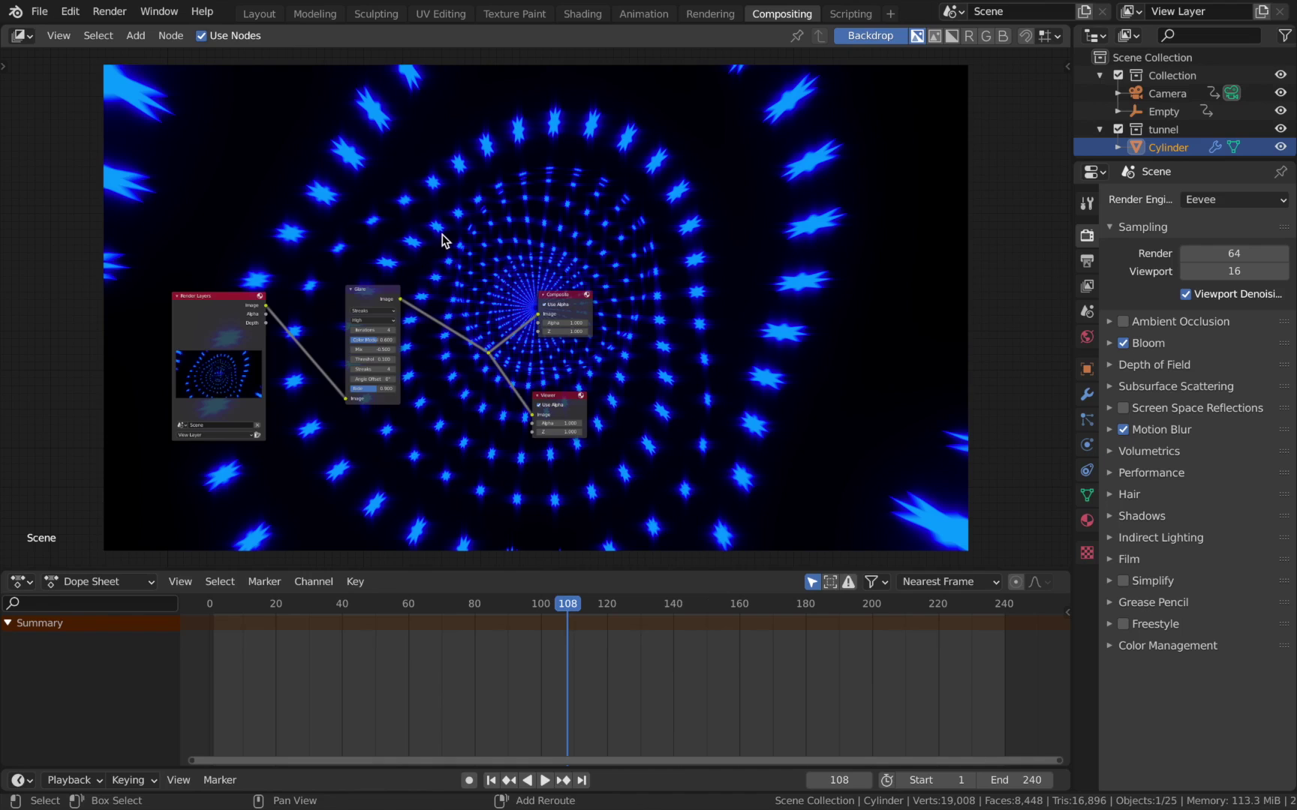
Insert a Lens Distortion node between the Glare node and the reroute, and add dispersion for colour fringing
key(shift+a)
mouse_move(435, 289)
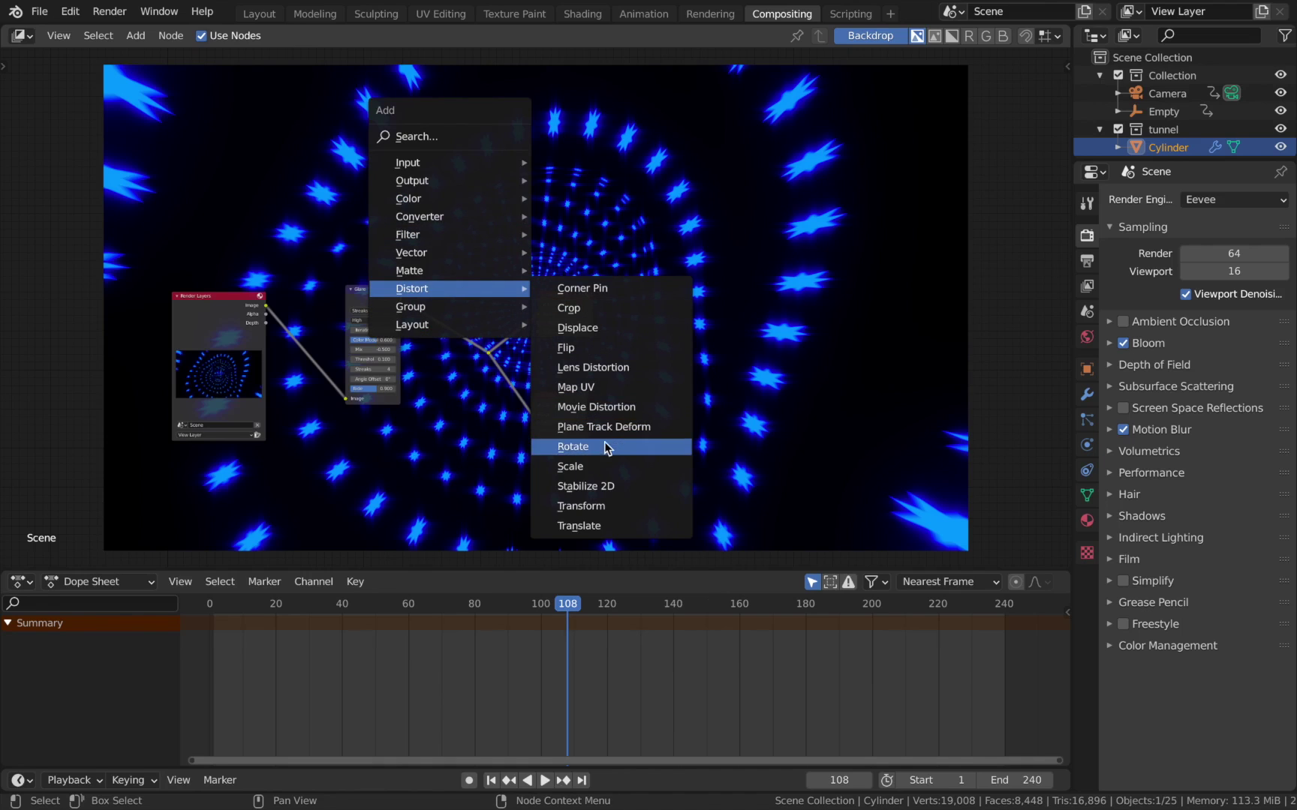
click(593, 367)
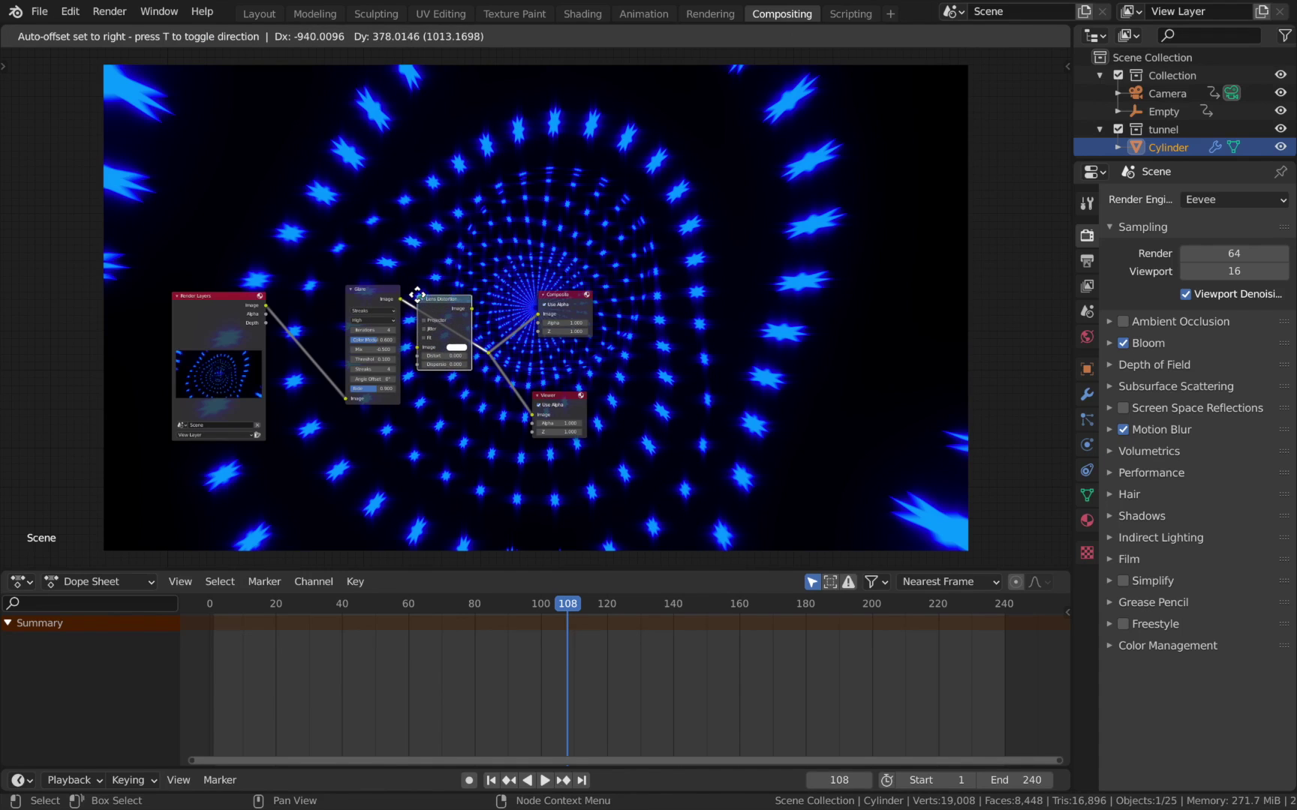
click(419, 296)
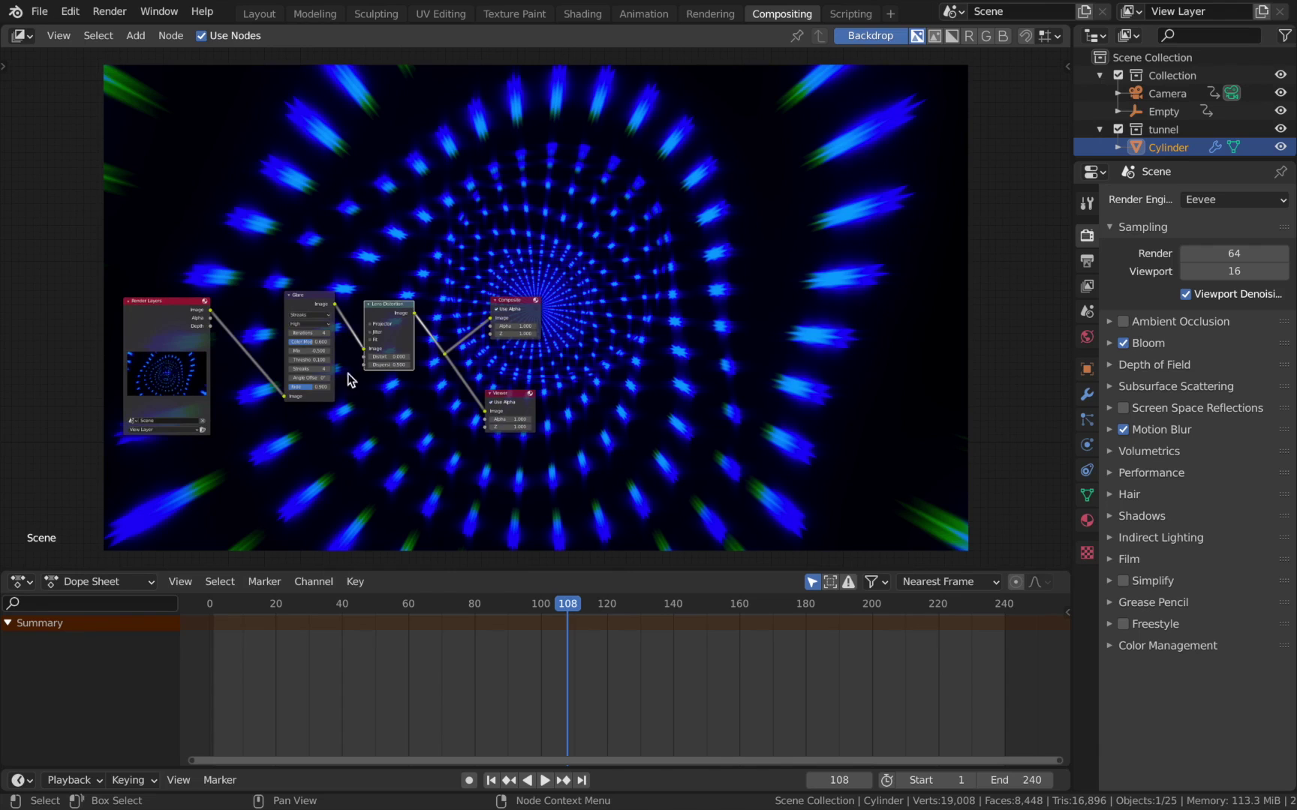
scroll(428, 364, down, 1)
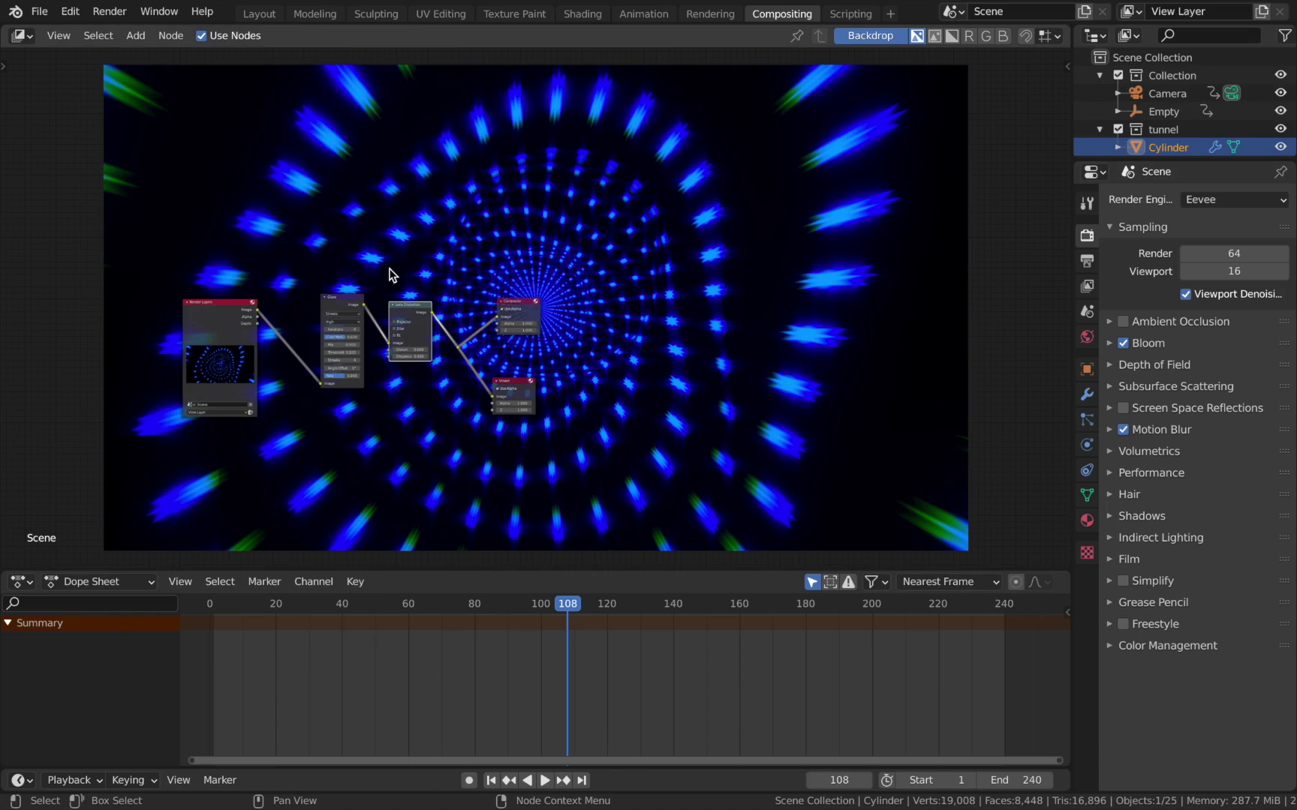
Set the render output path, starting from the Tutorials folder, with a file name ending in "Tunnel Tutorial"
click(1086, 260)
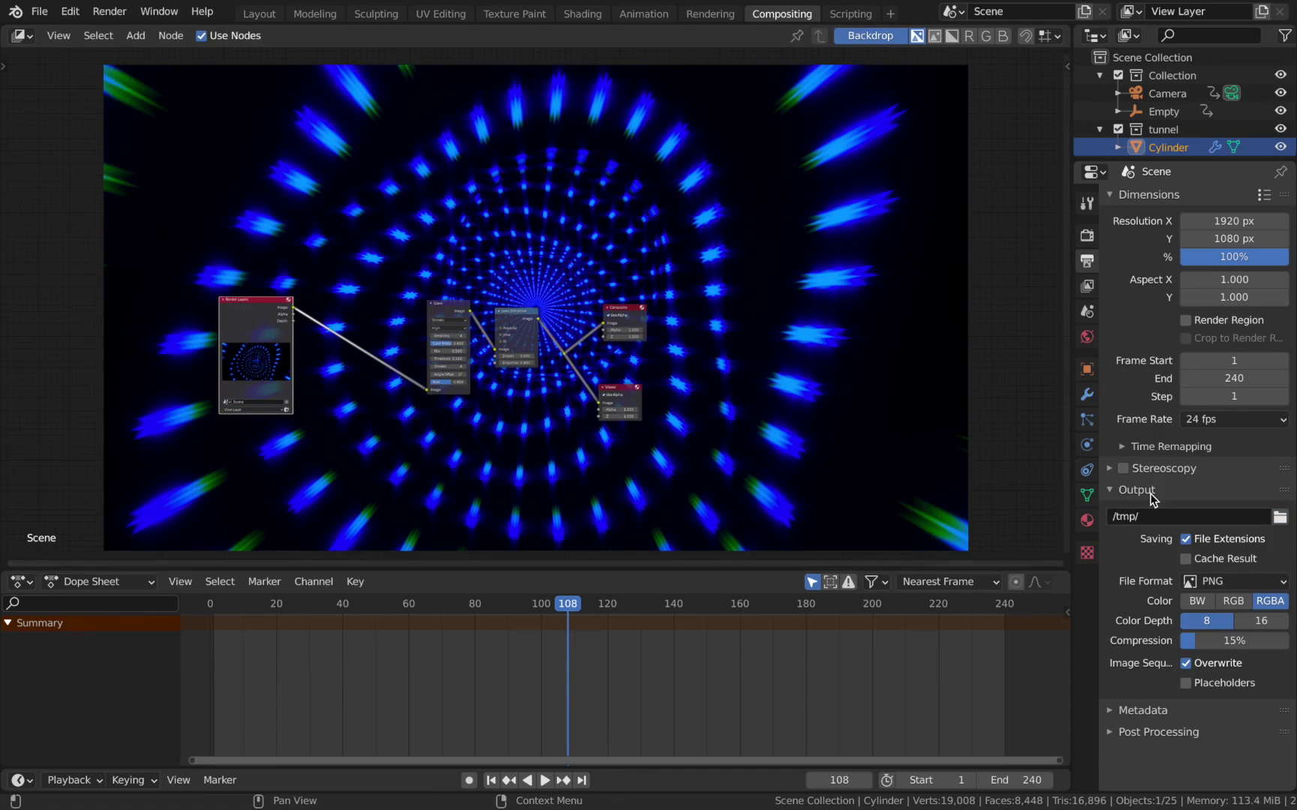
click(1223, 422)
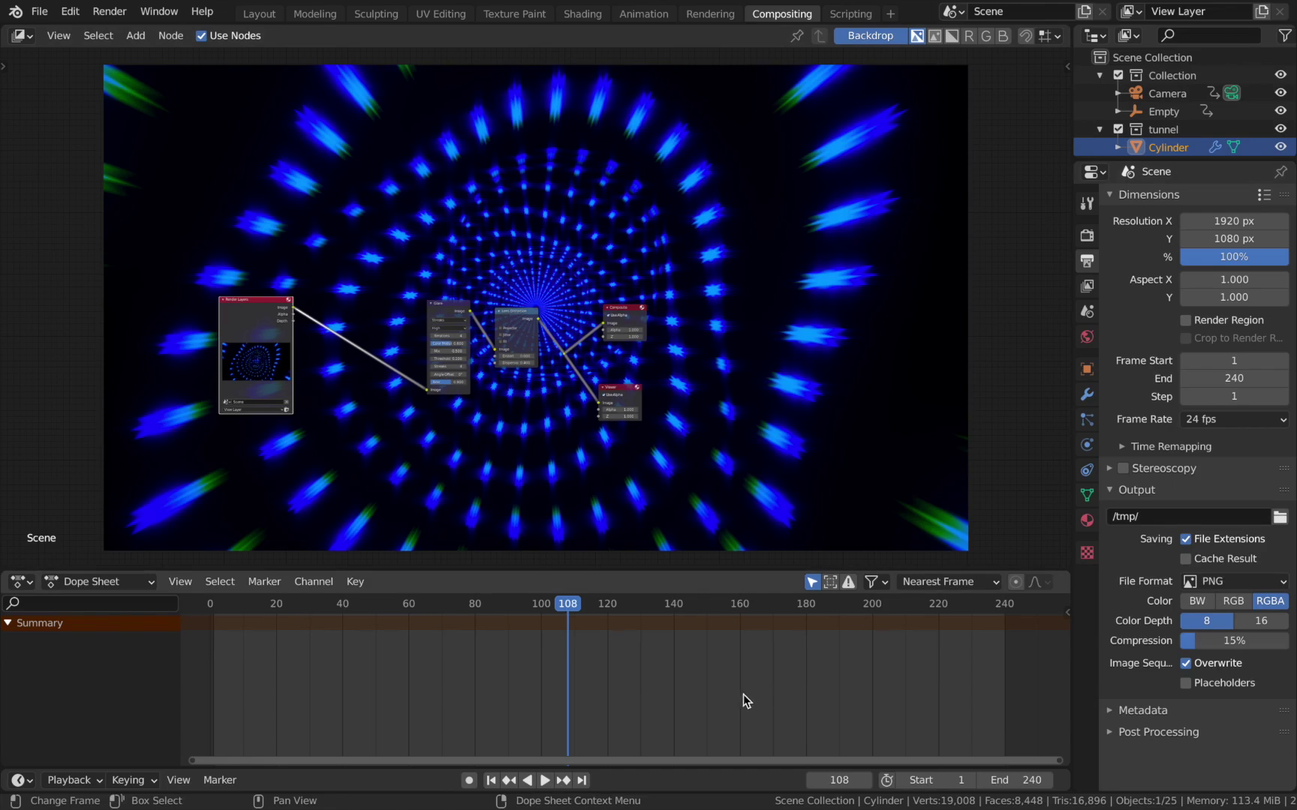
click(1275, 519)
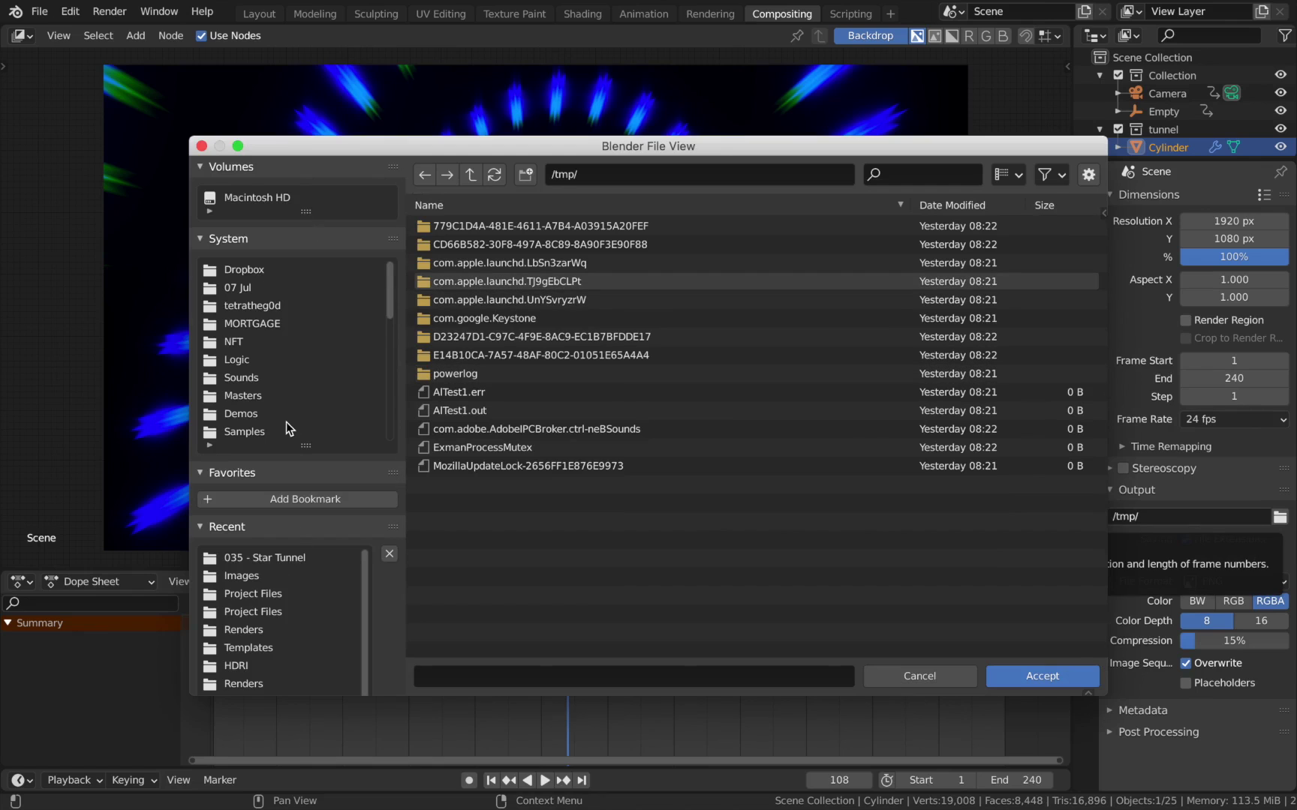
scroll(268, 442, down, 3)
click(247, 378)
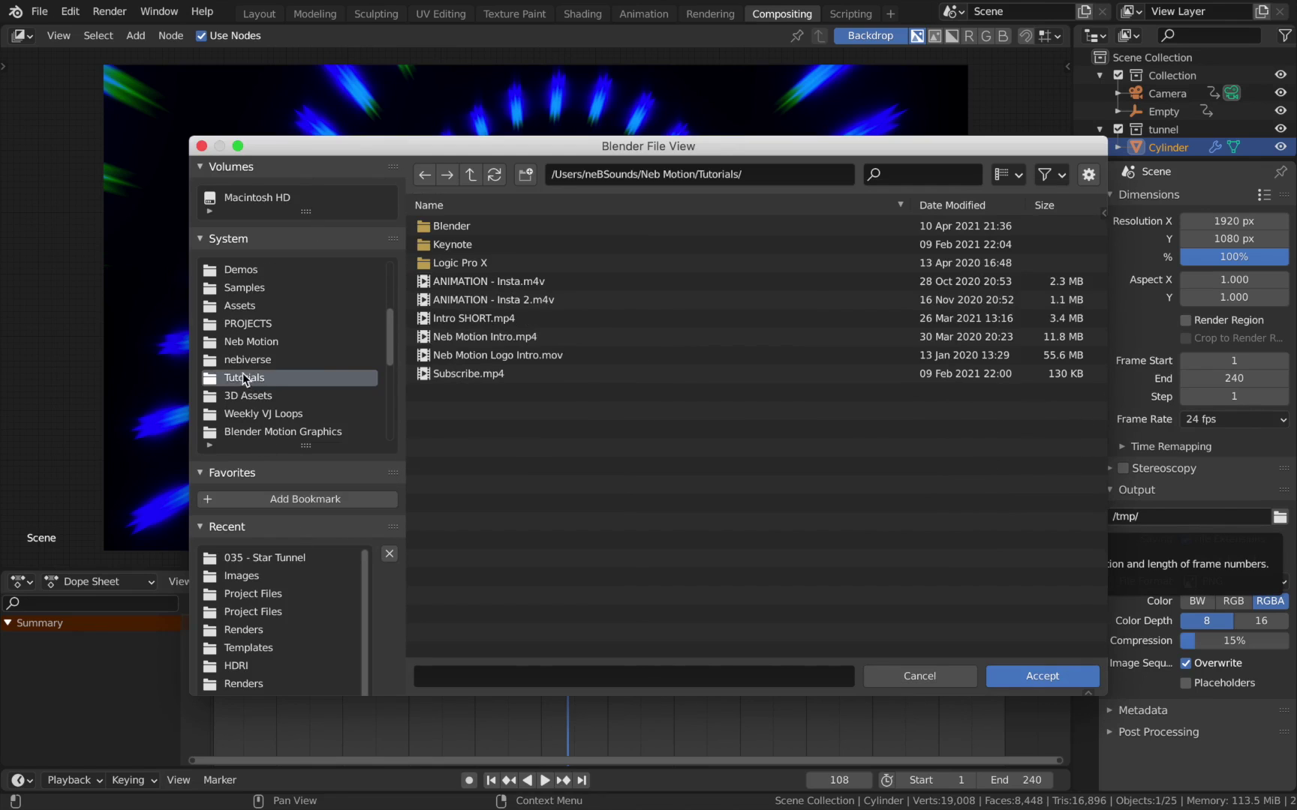
Set the render output to FFmpeg video in an MPEG-4 container with perceptually lossless output quality
click(1231, 582)
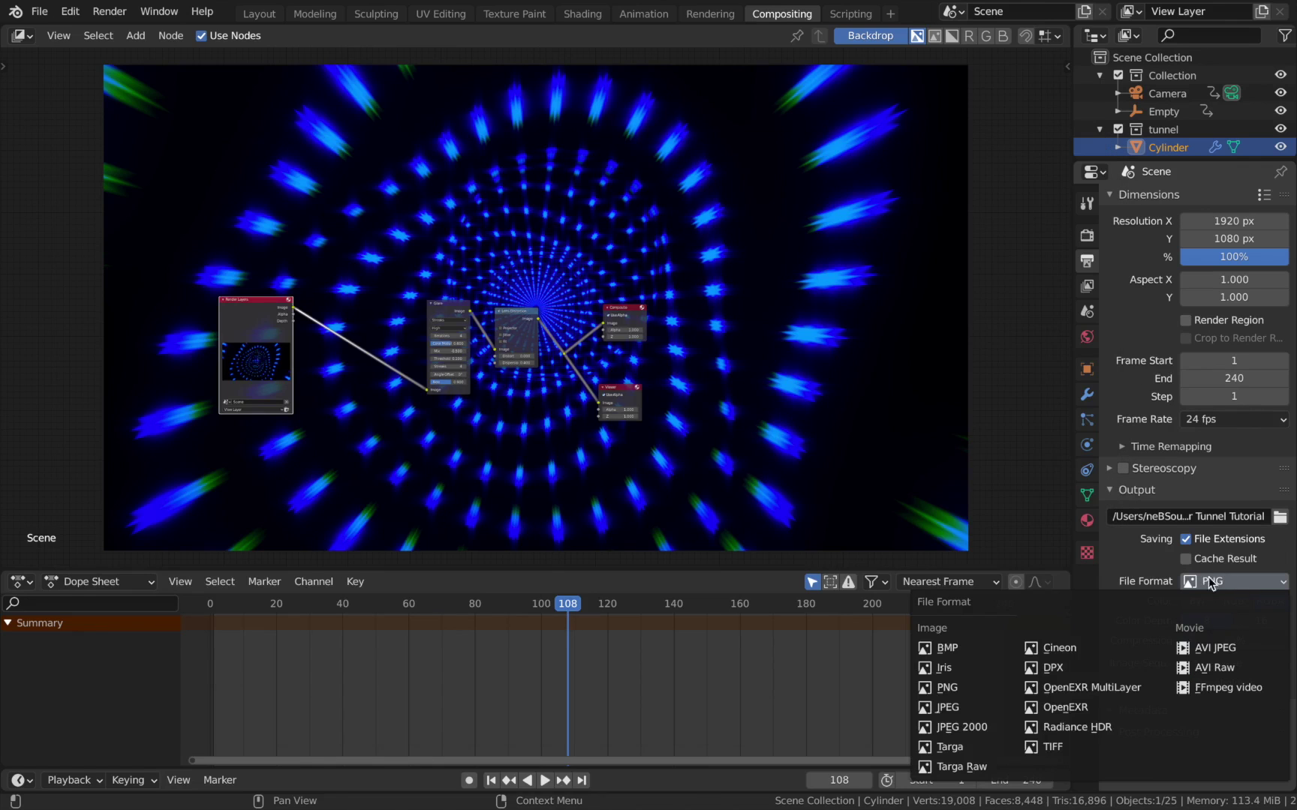
click(1207, 688)
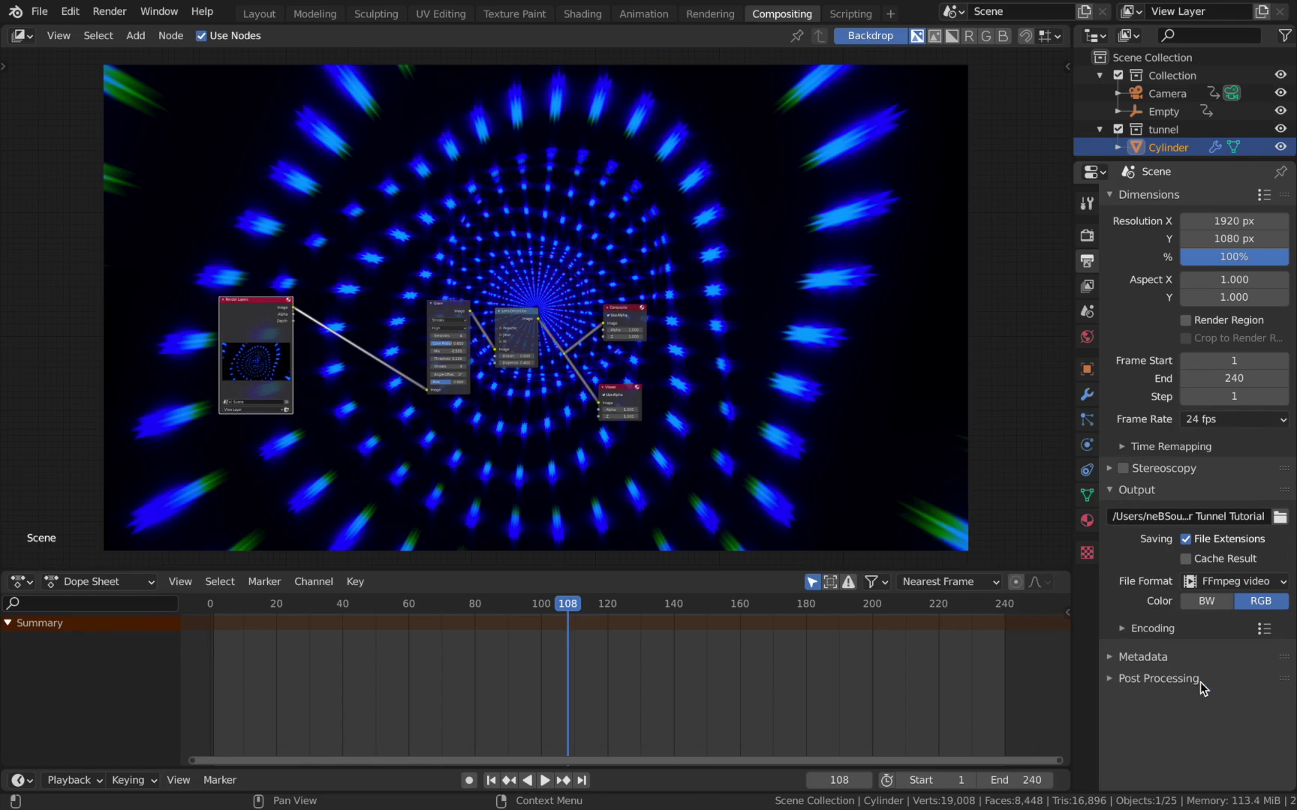
click(1129, 631)
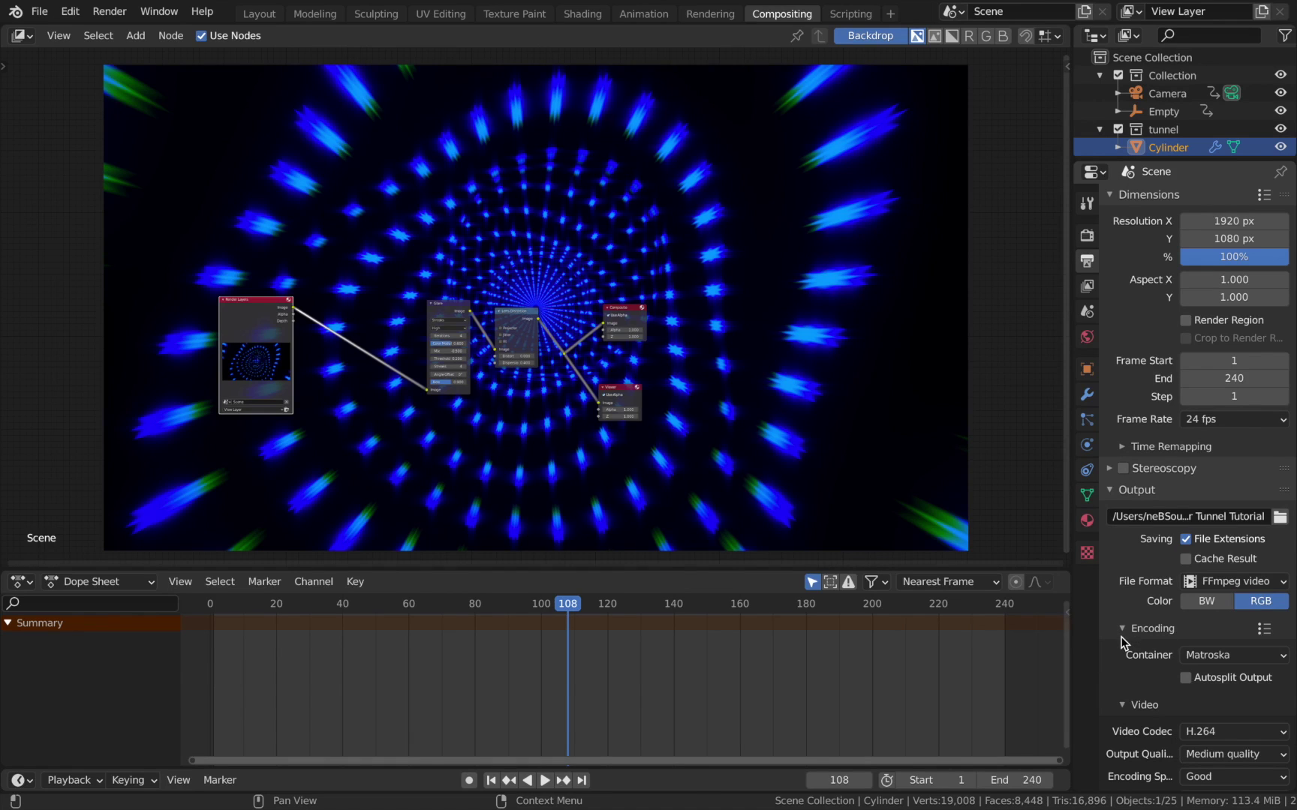
click(1216, 656)
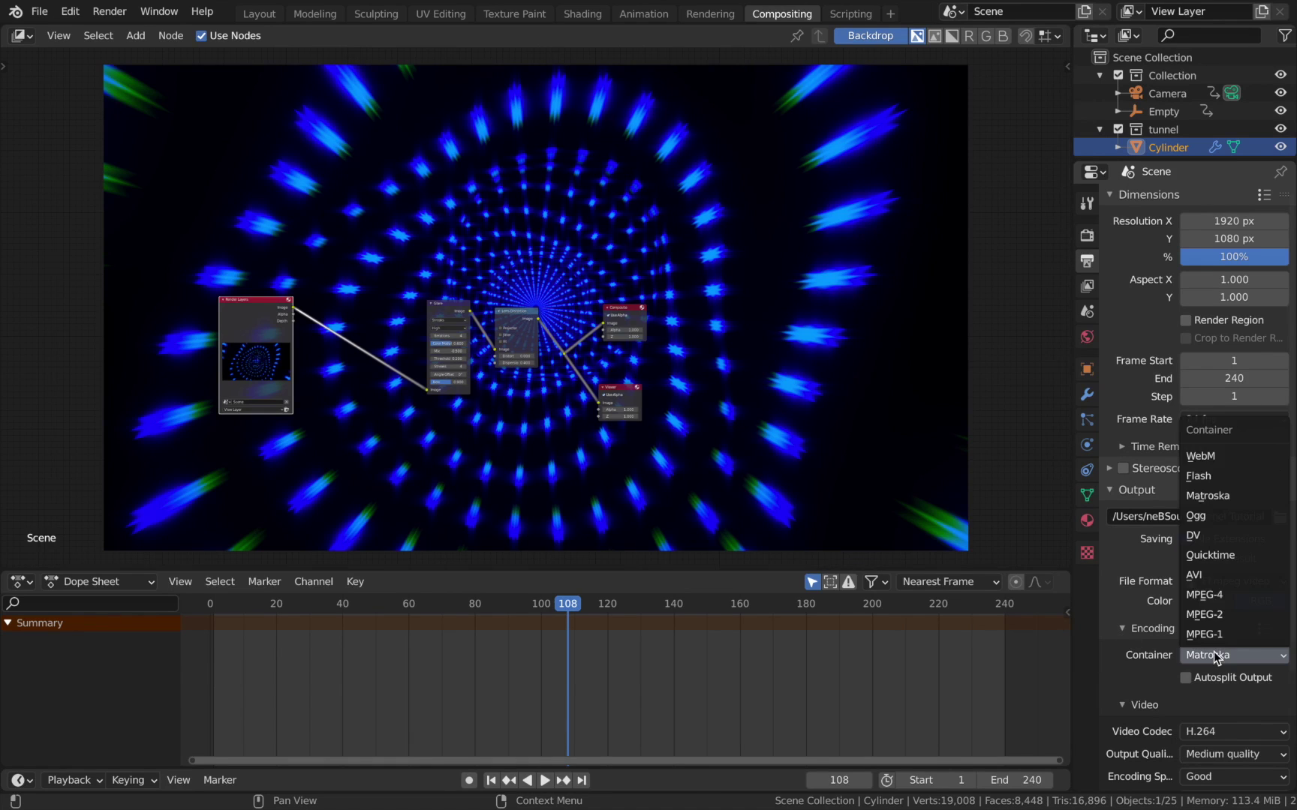
click(1208, 596)
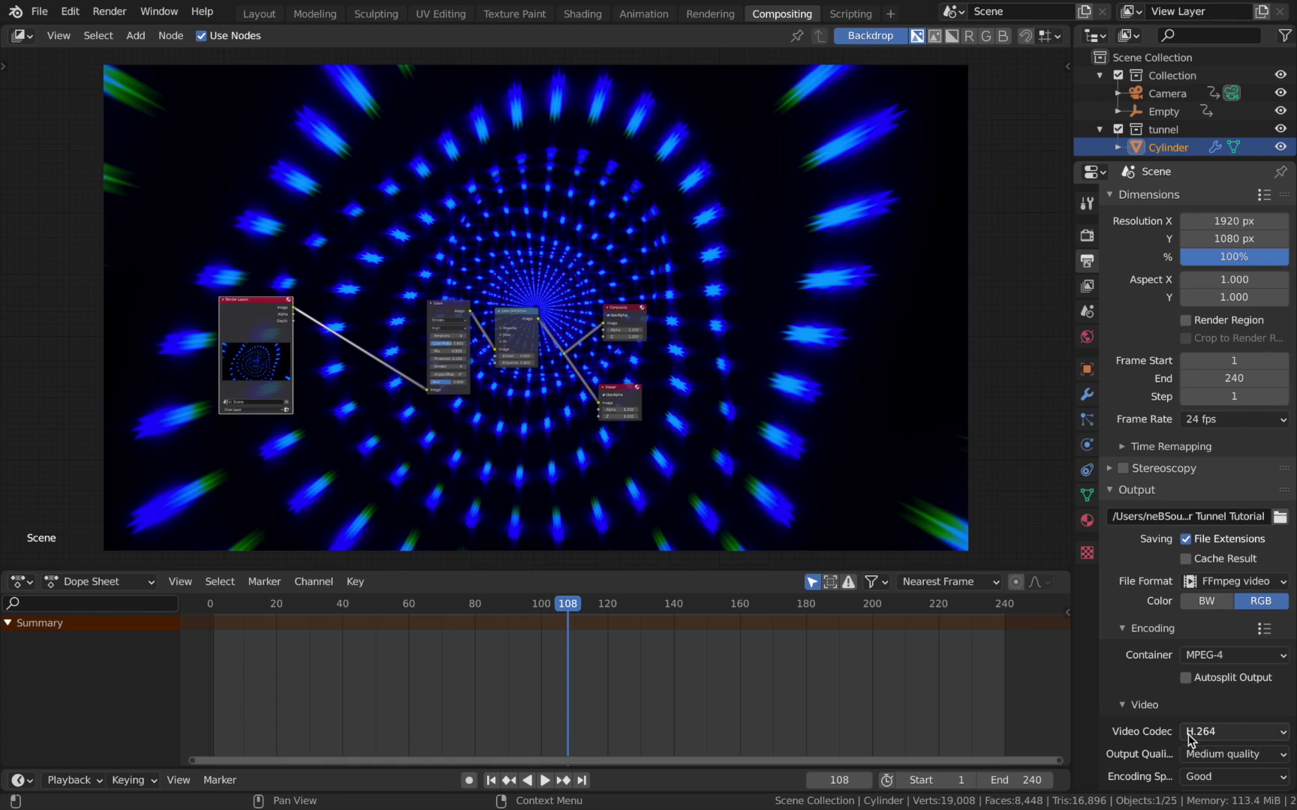
click(1218, 754)
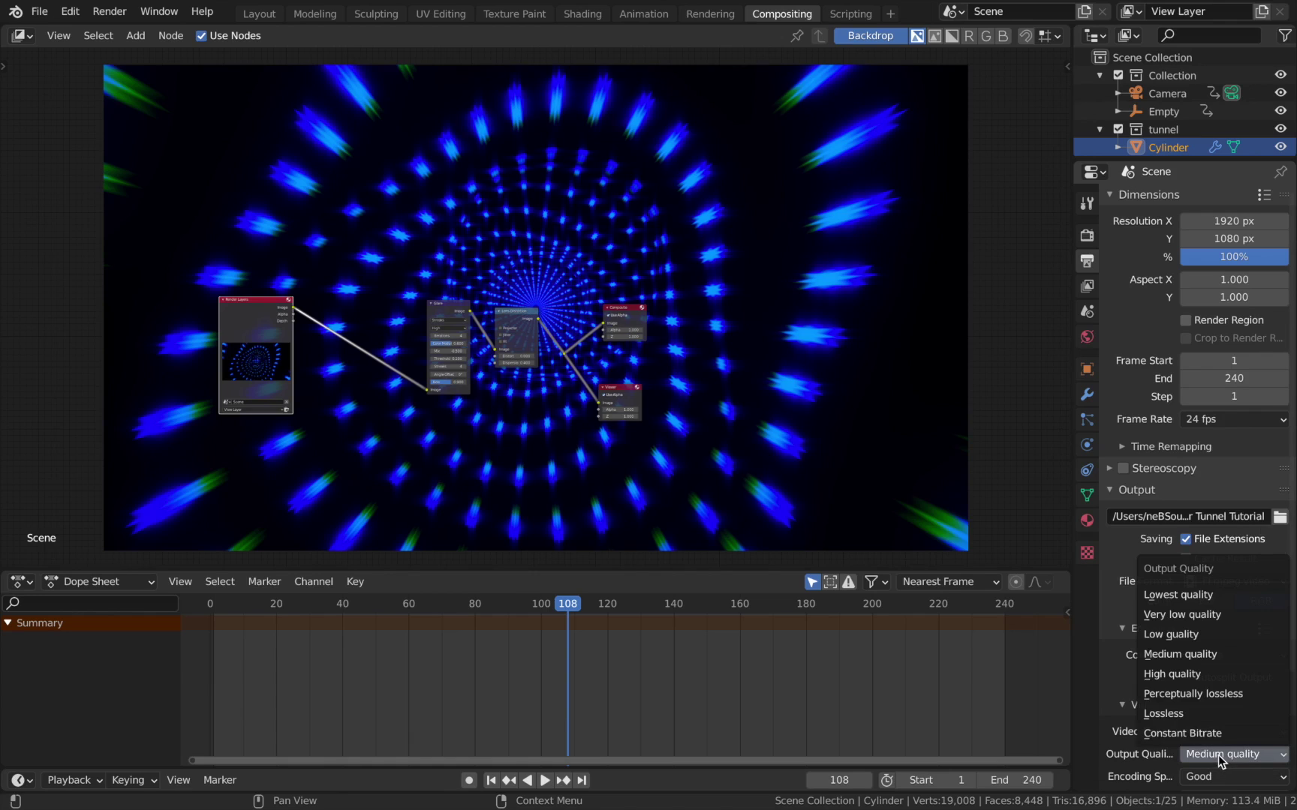
click(1194, 693)
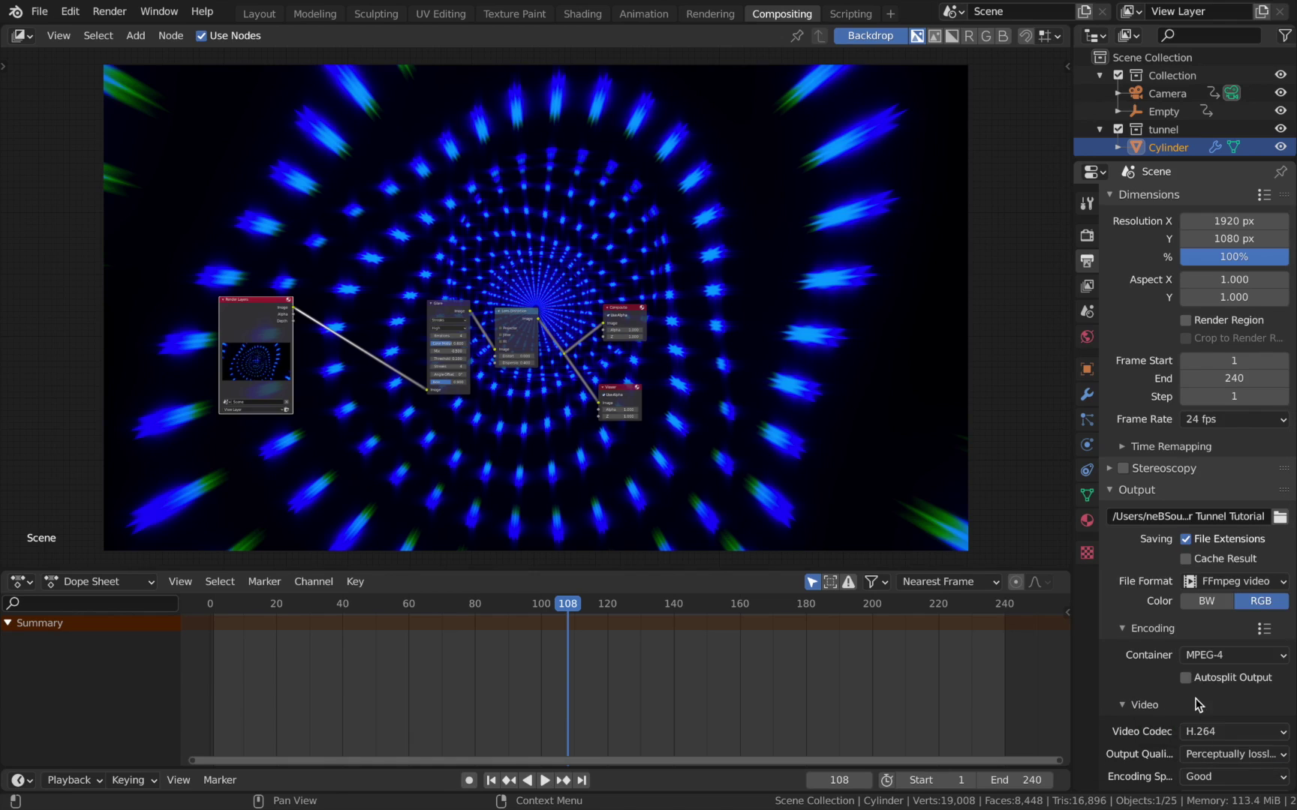
scroll(1198, 704, down, 3)
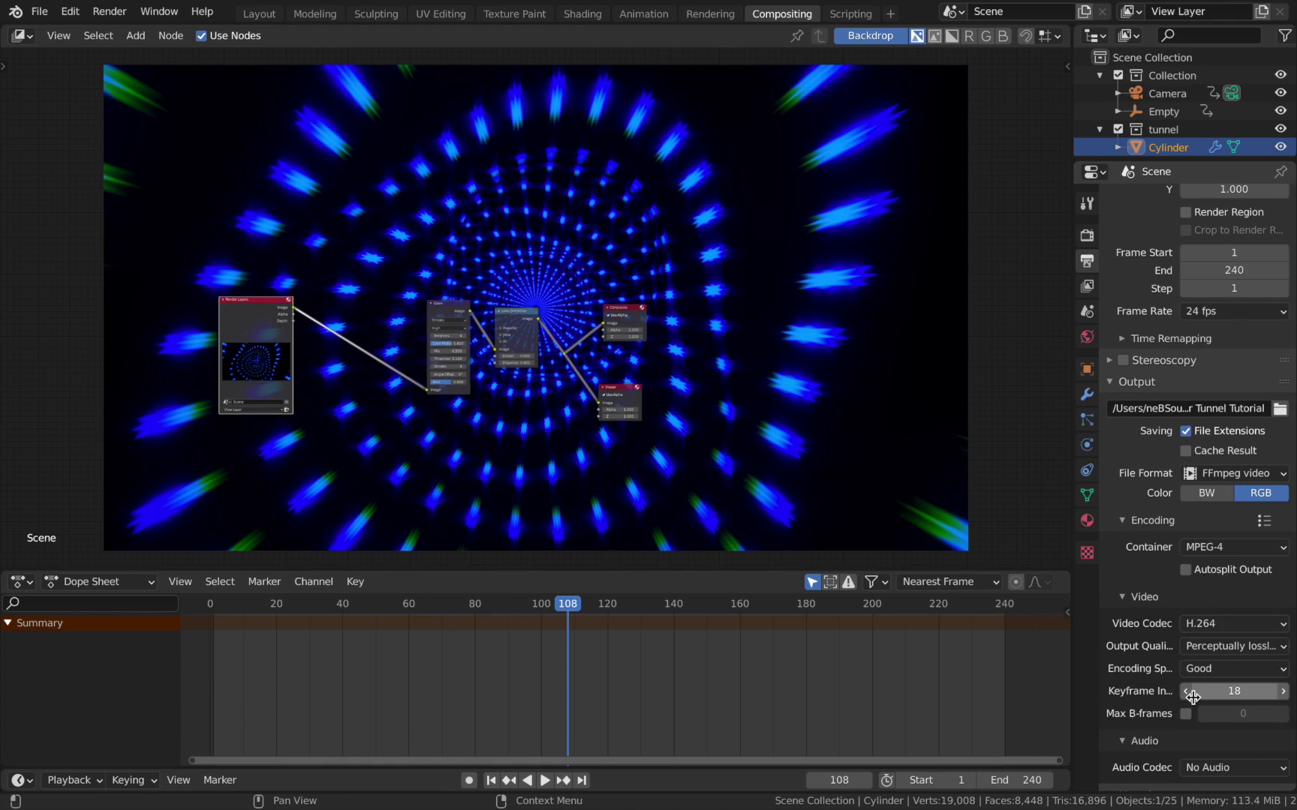
click(111, 12)
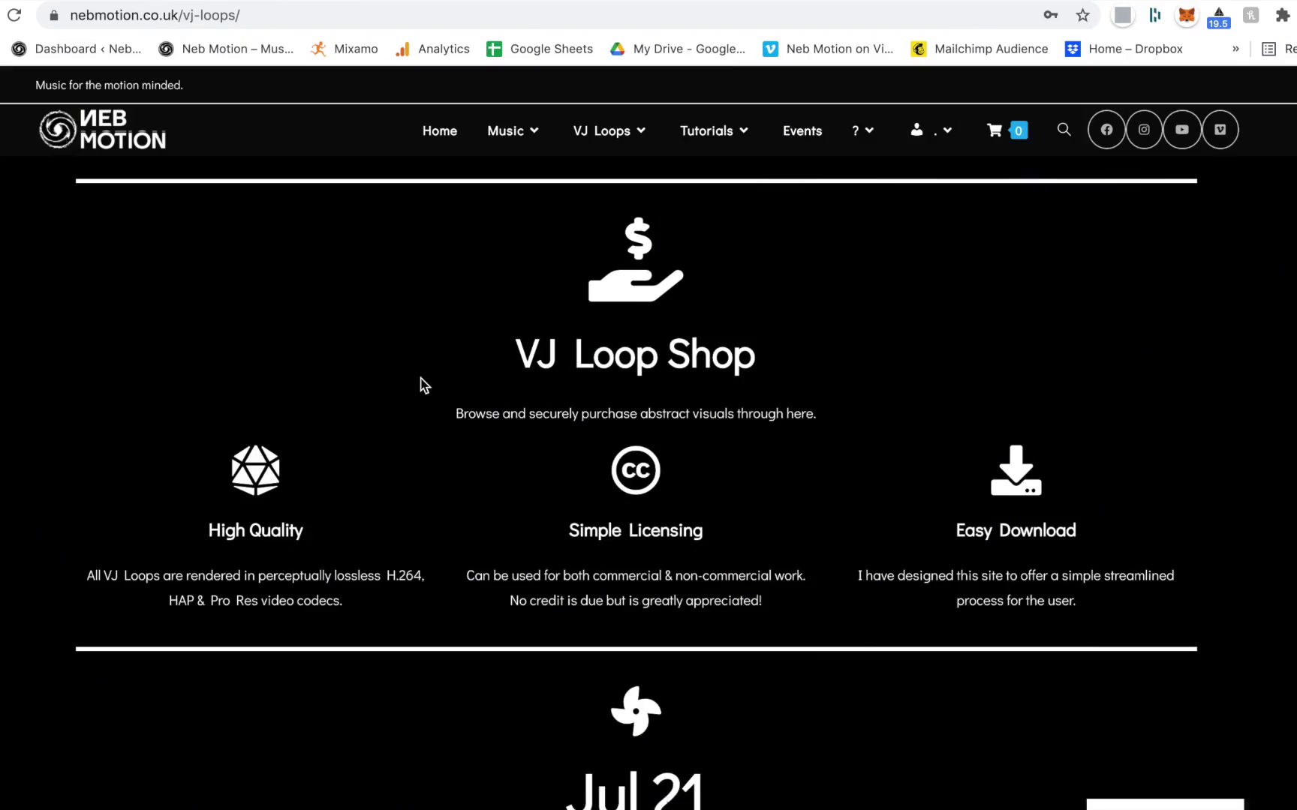
Switch to the browser and look through the VJ loops for sale in the Neb Motion VJ Loop Shop
scroll(424, 385, down, 3)
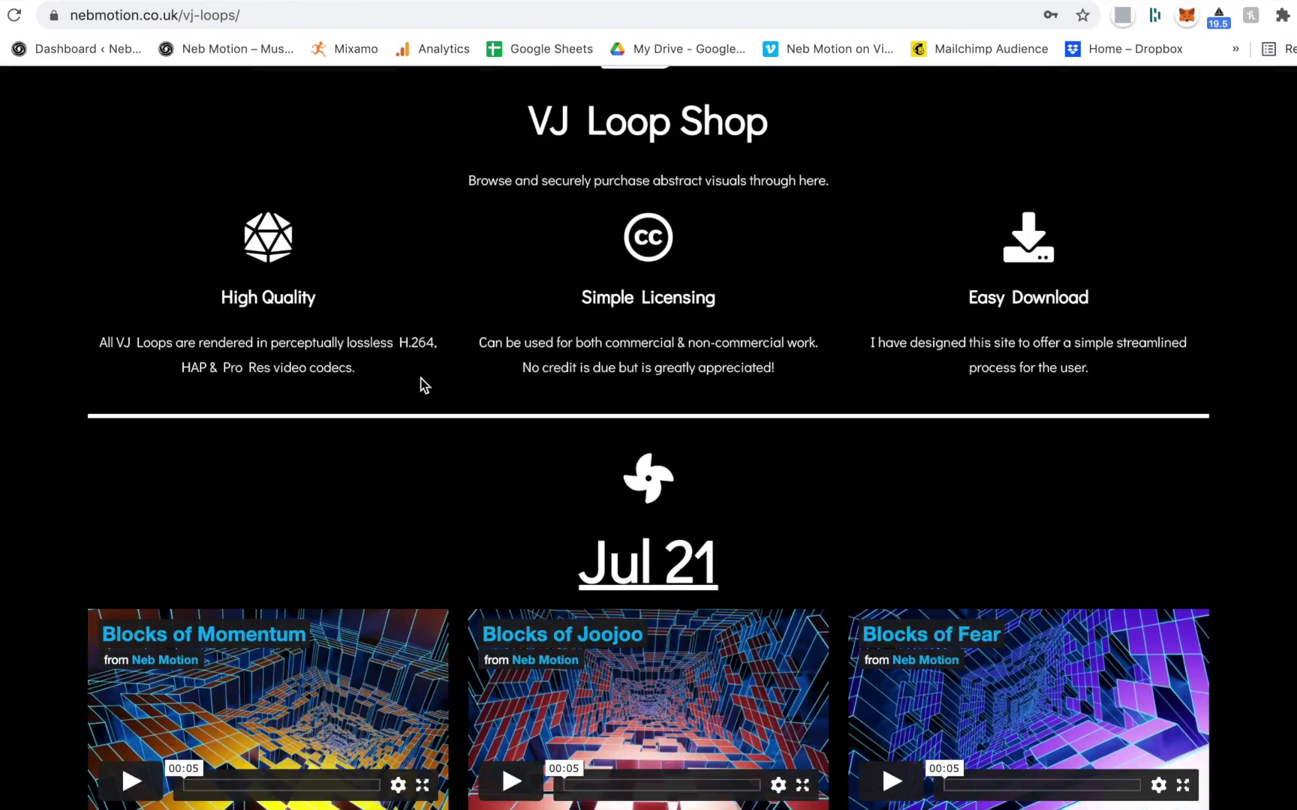
scroll(424, 385, down, 2)
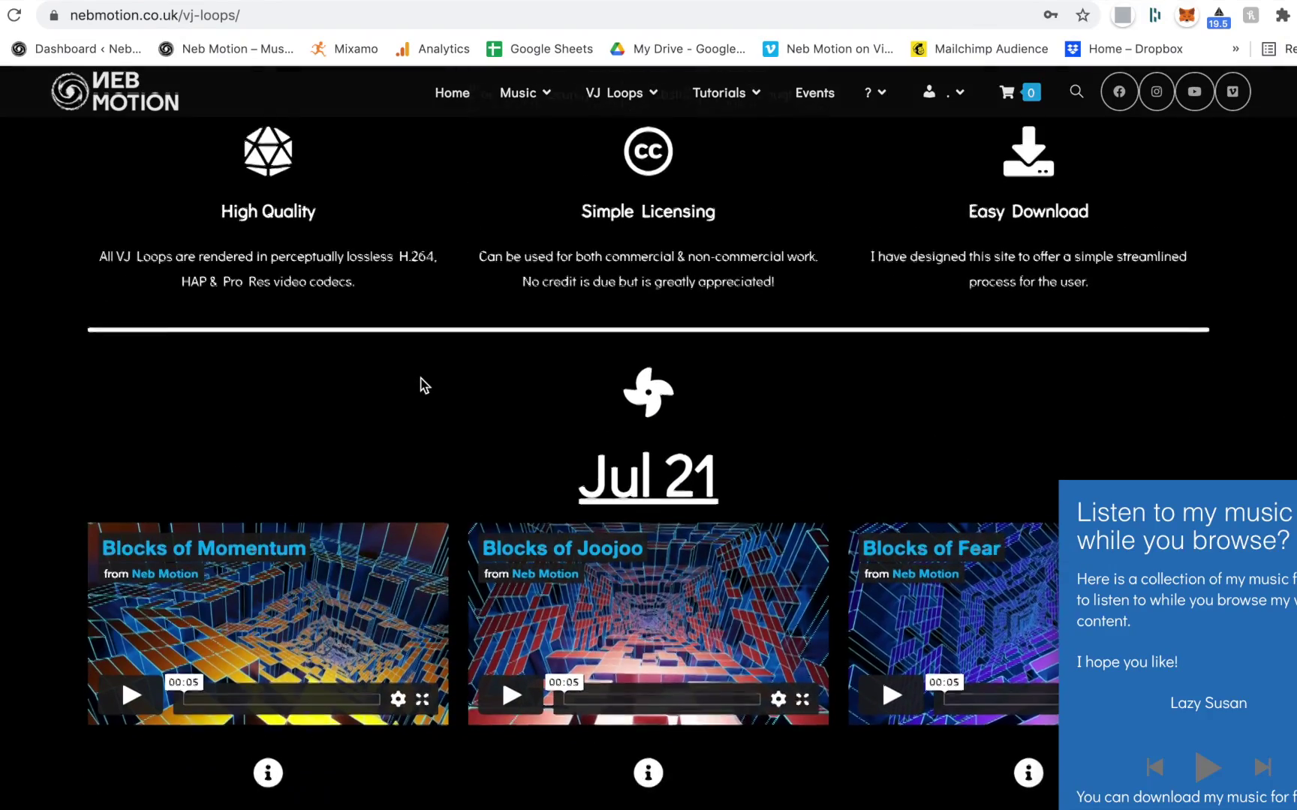
scroll(424, 385, down, 5)
scroll(421, 379, down, 5)
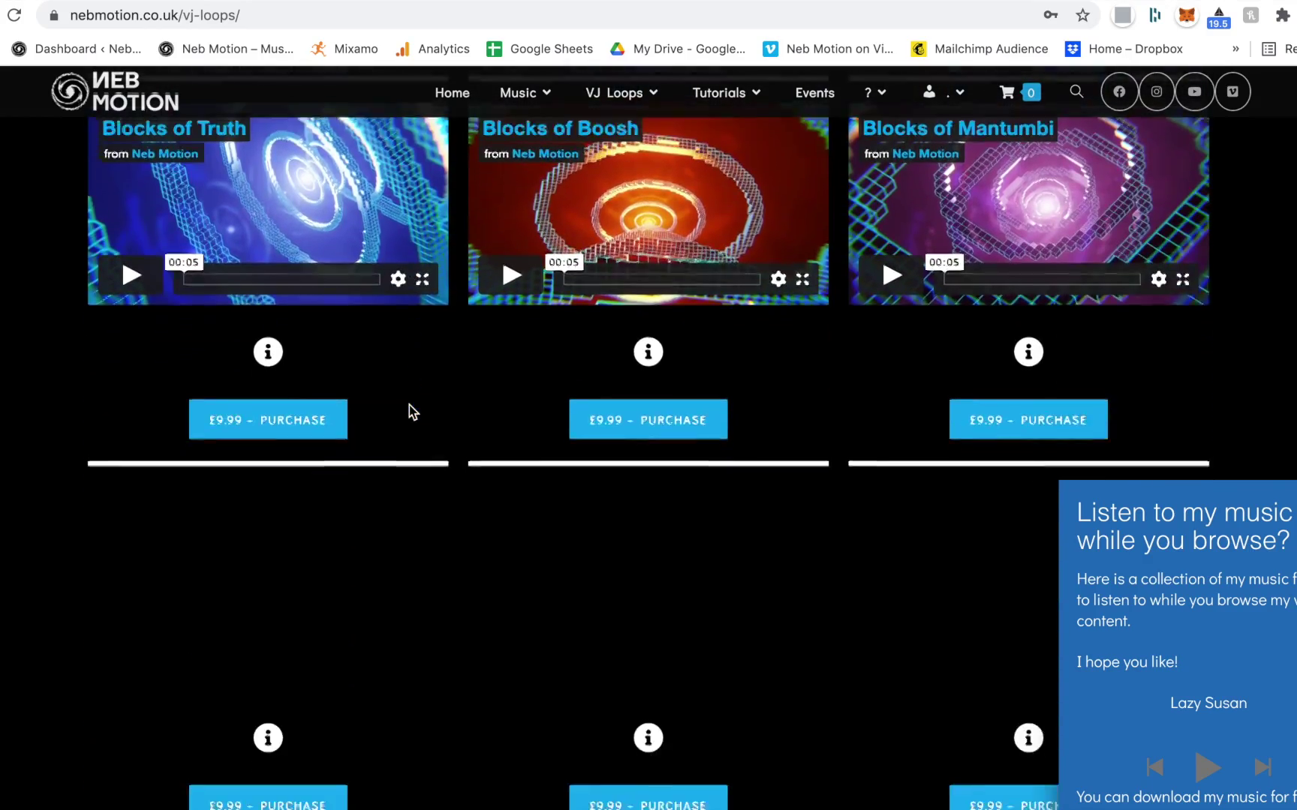
scroll(409, 404, down, 2)
scroll(412, 412, down, 2)
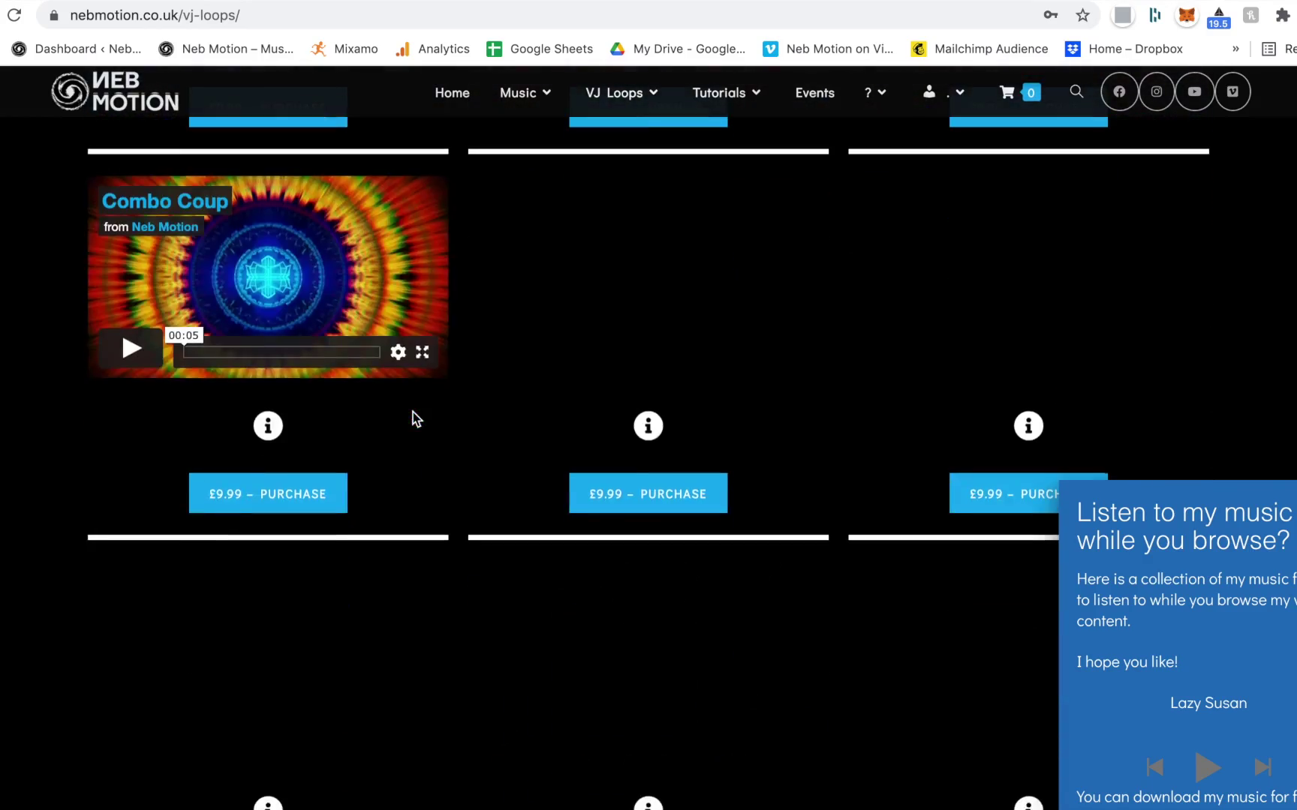
mouse_move(642, 437)
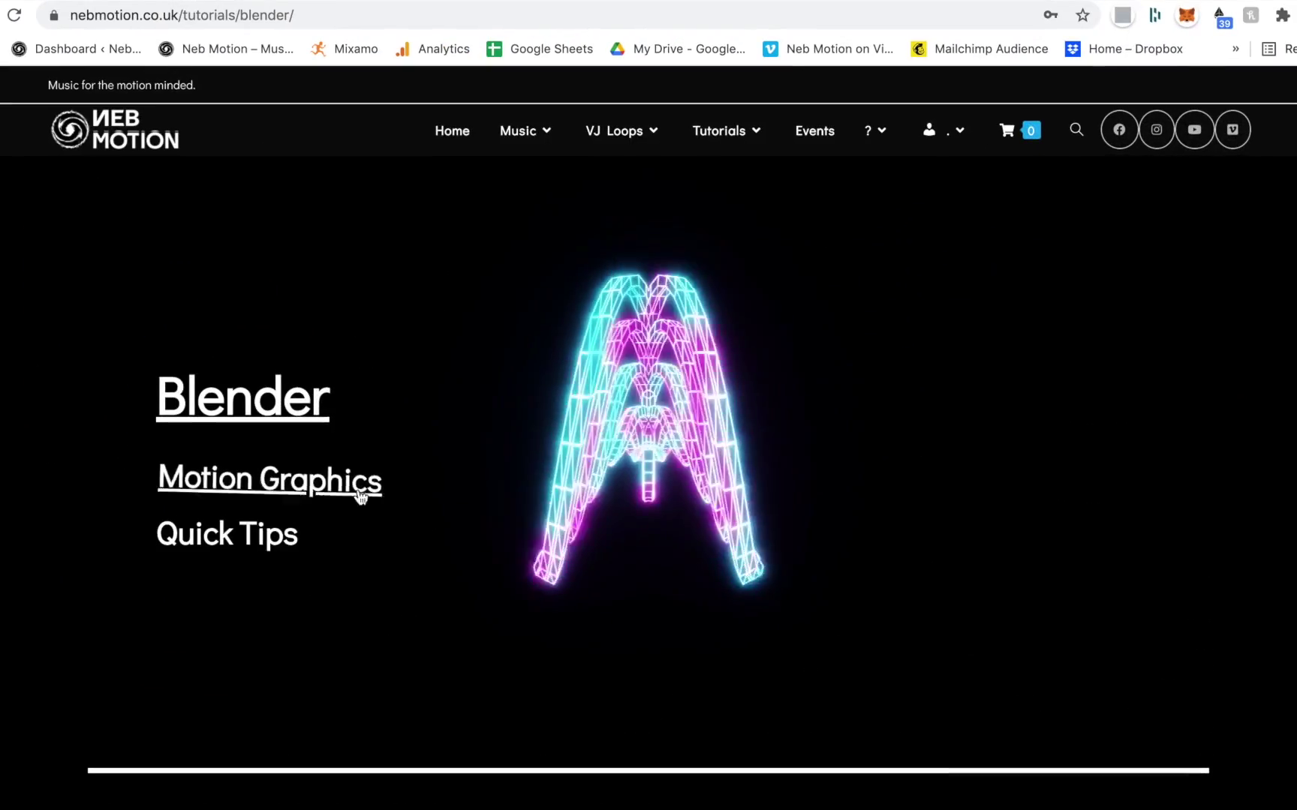
Go to the Motion Graphics section of the Blender tutorials page and look through the tutorials and their downloads
click(348, 495)
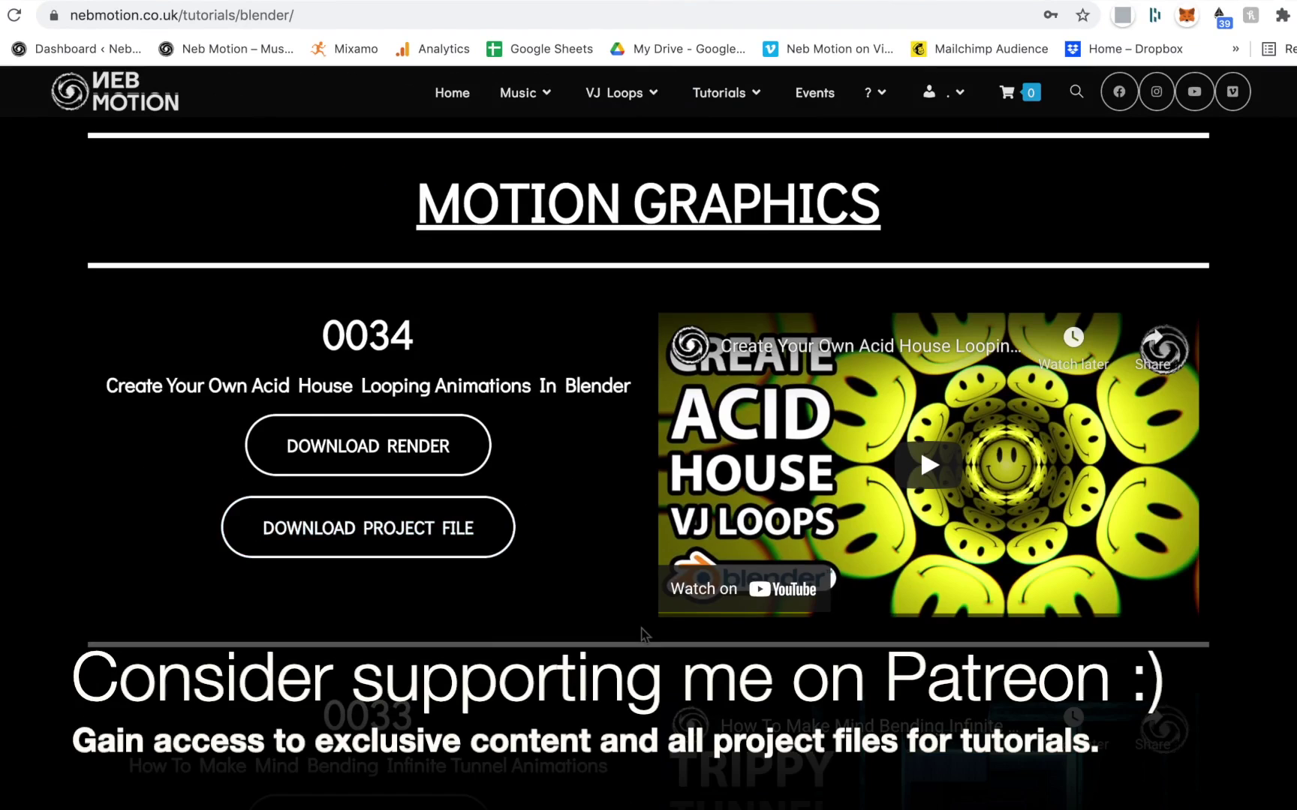
scroll(631, 629, down, 2)
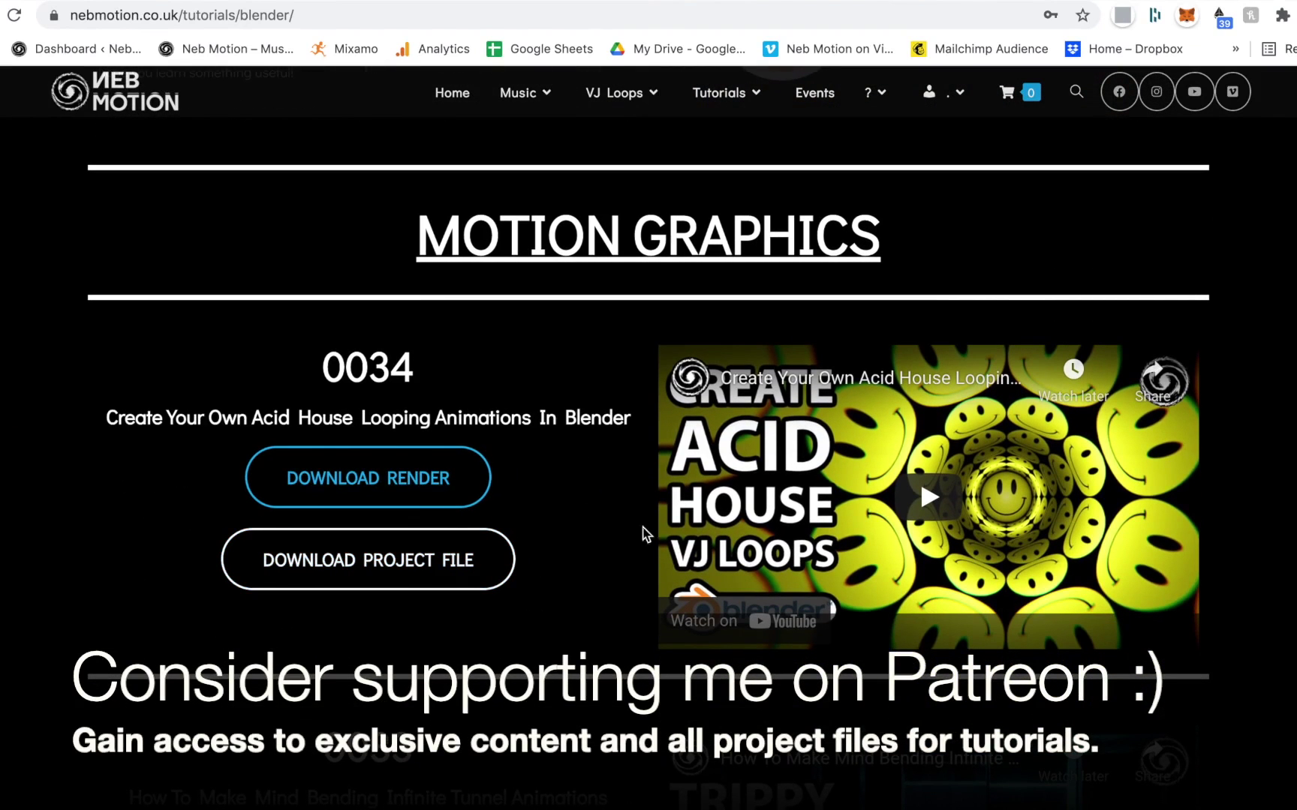
scroll(657, 539, down, 10)
scroll(657, 539, down, 10)
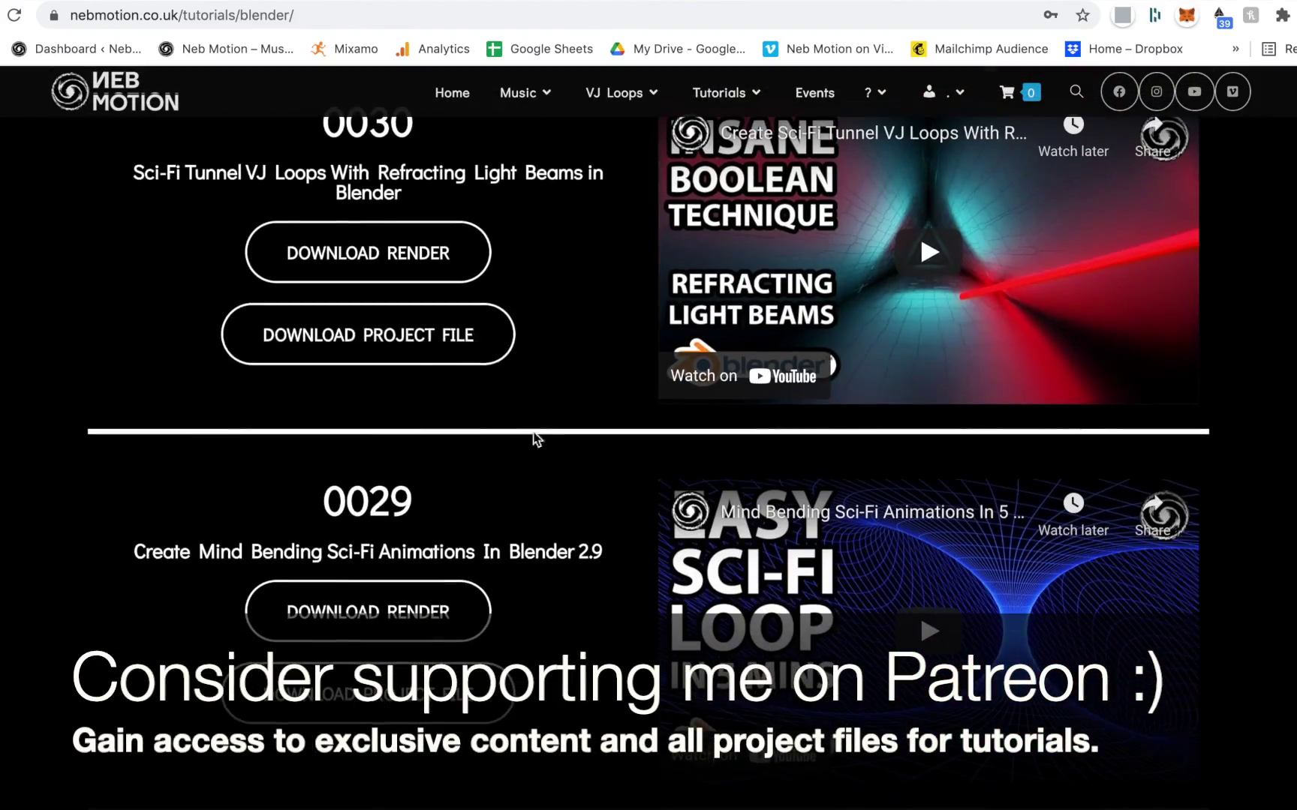
Review the membership levels on the Neb Motion Patreon page, including the full description and perks of the Neb Head tier
click(427, 348)
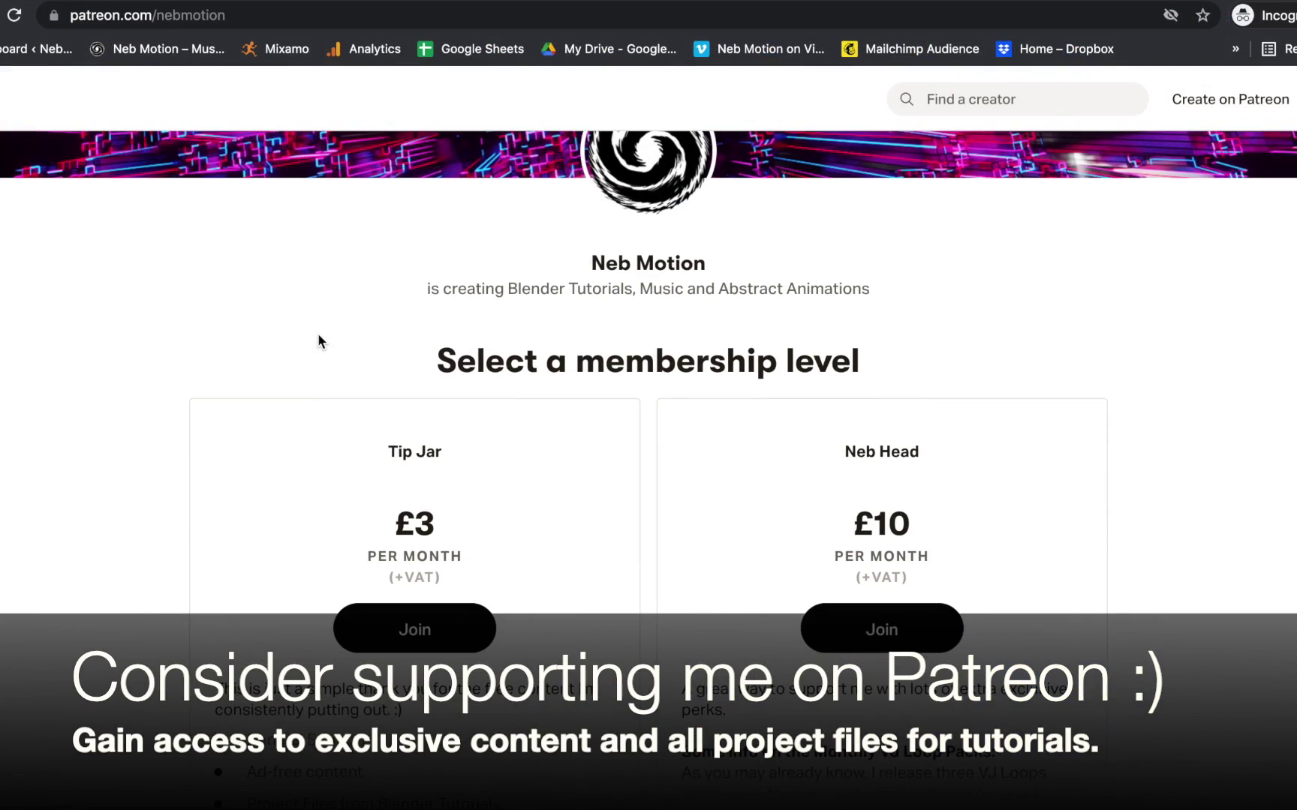
scroll(318, 341, down, 5)
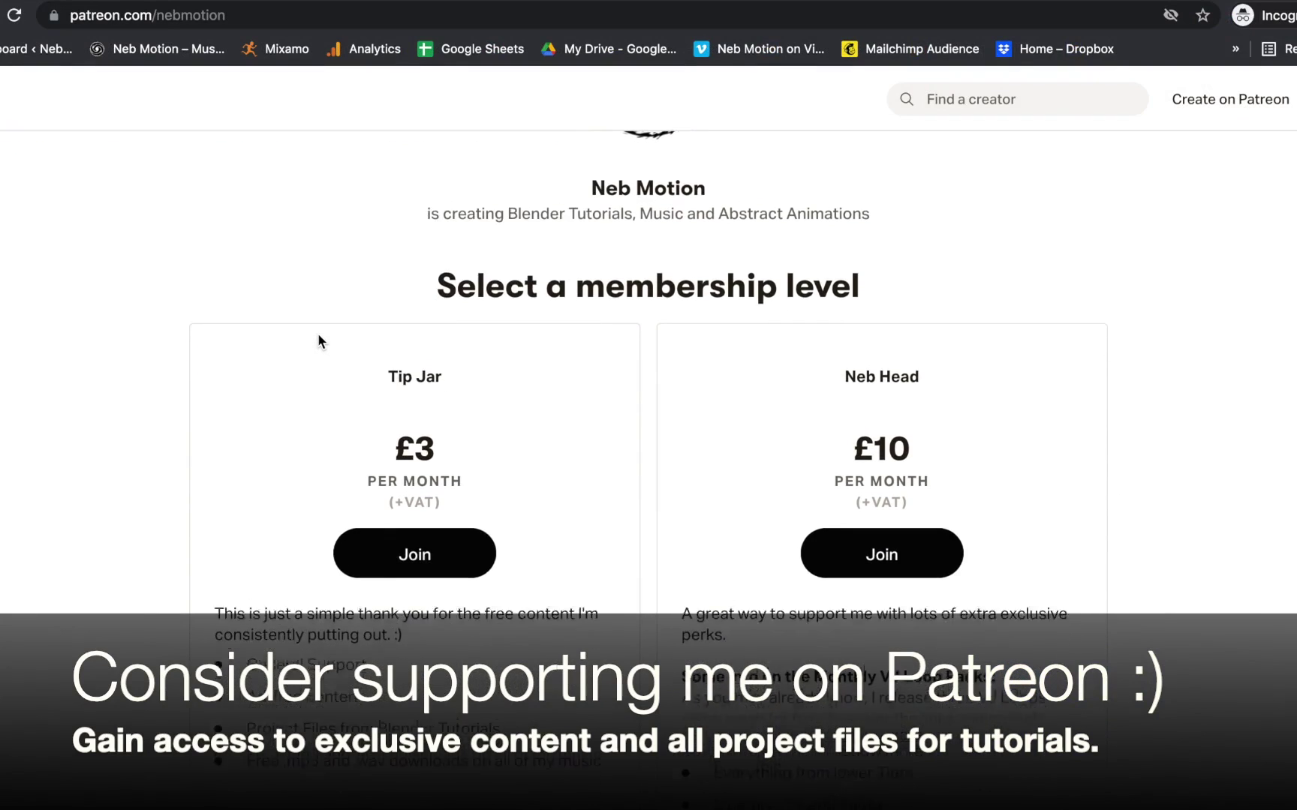
scroll(318, 341, down, 3)
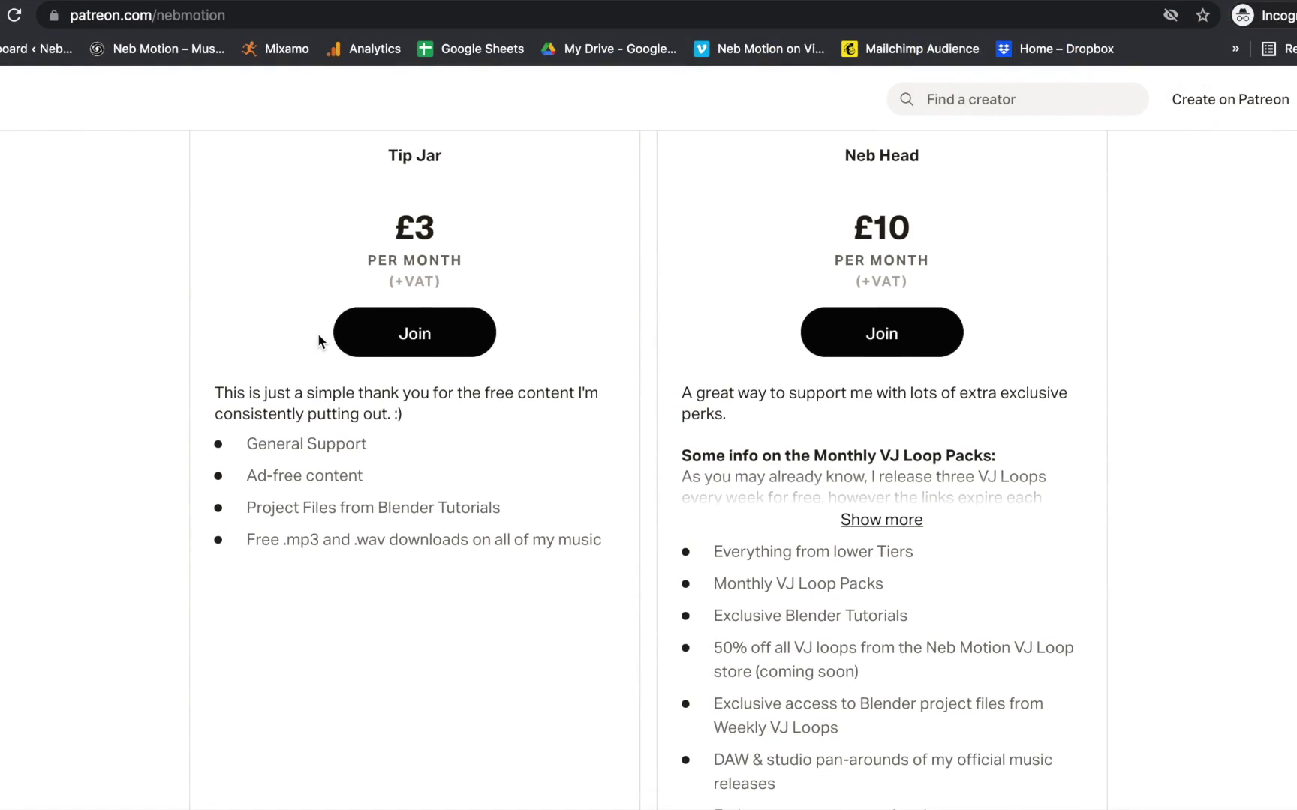
click(903, 488)
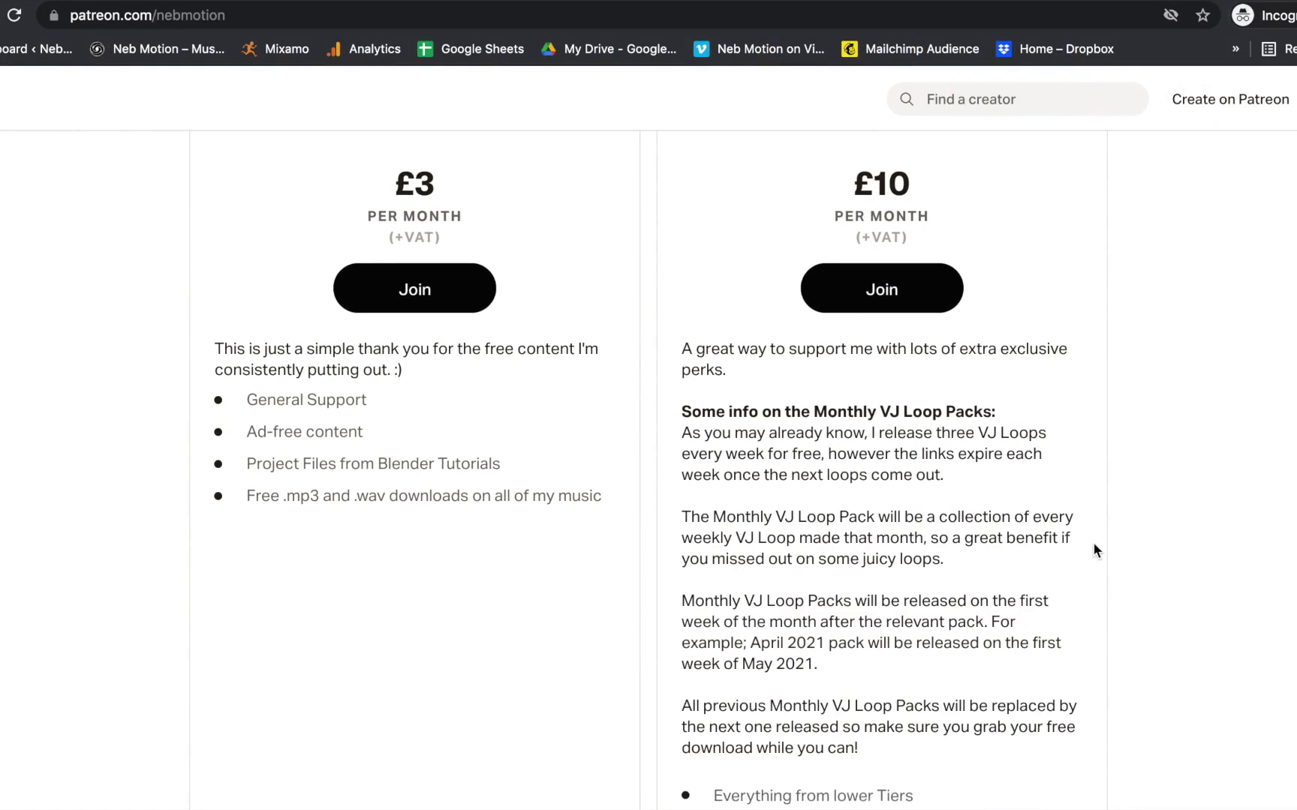
scroll(1094, 550, down, 7)
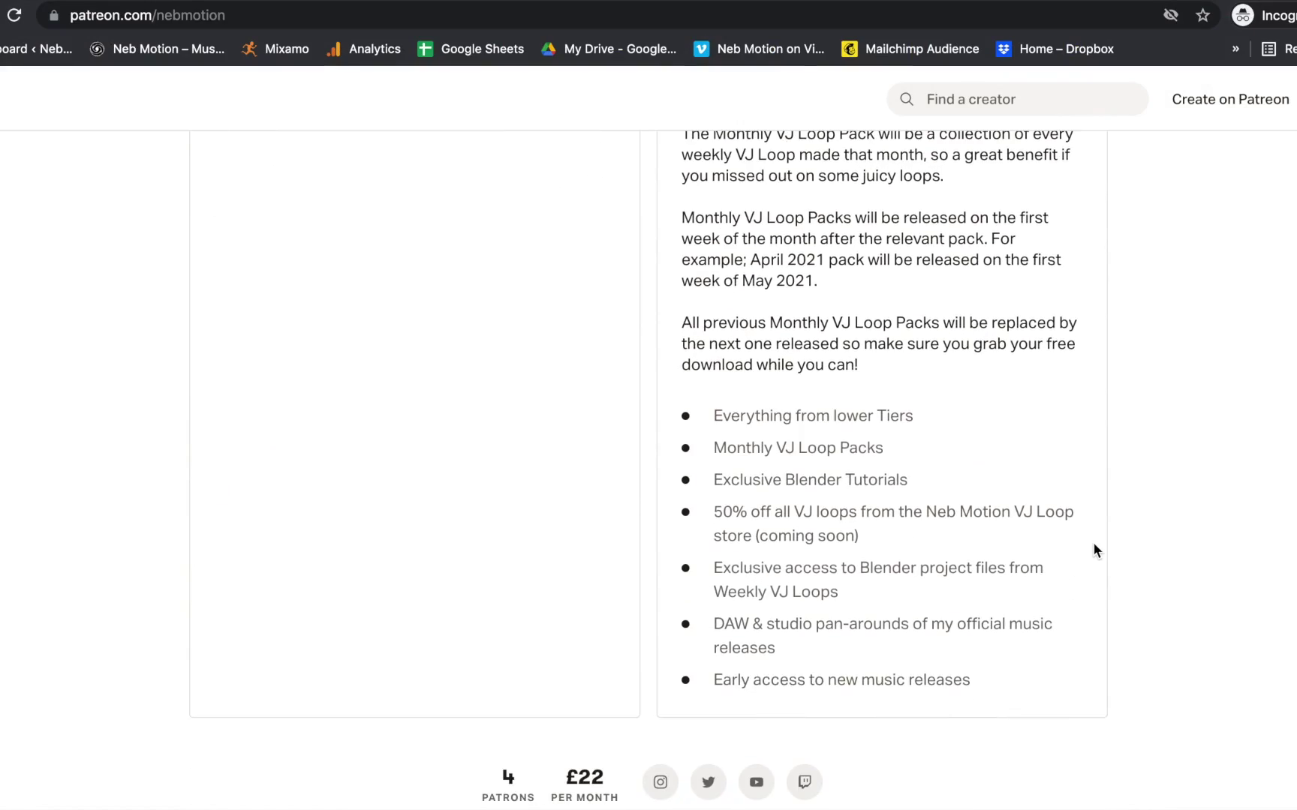
scroll(1093, 546, up, 15)
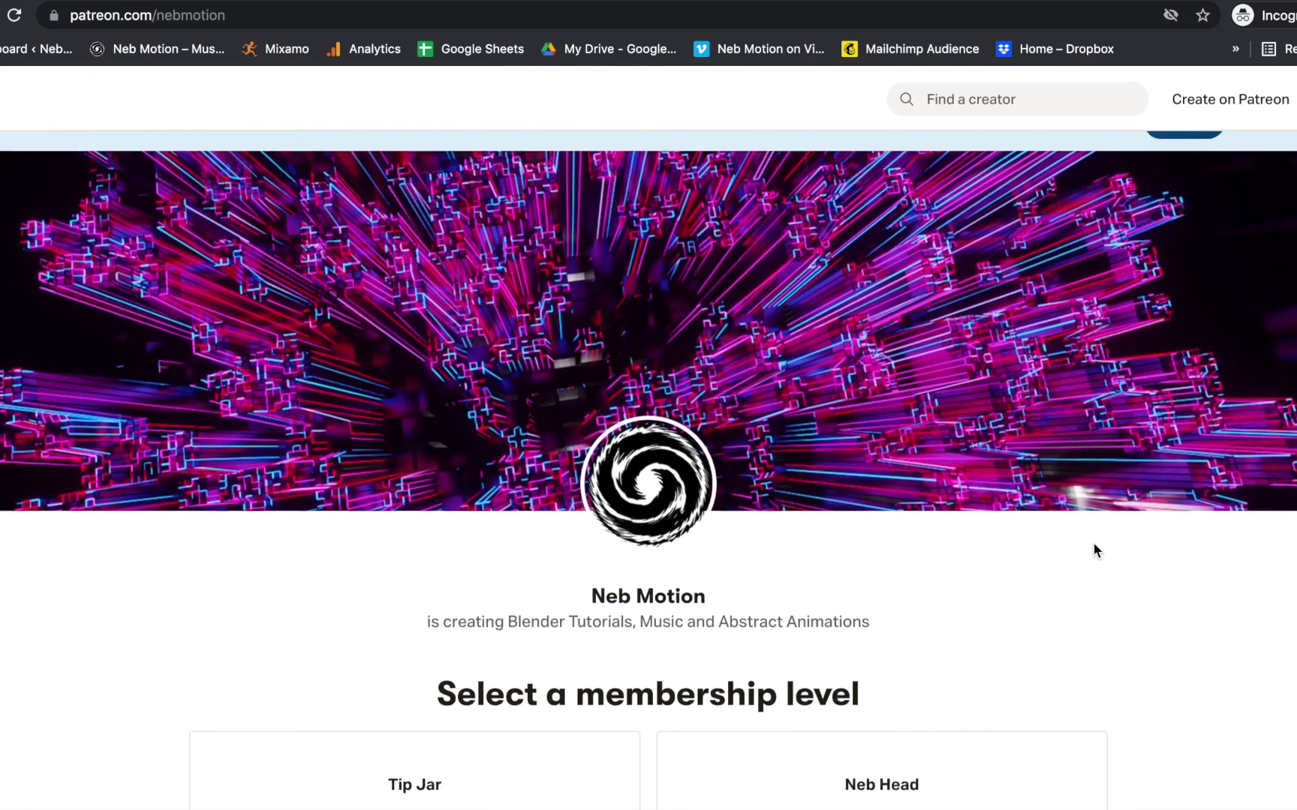
scroll(1089, 534, down, 5)
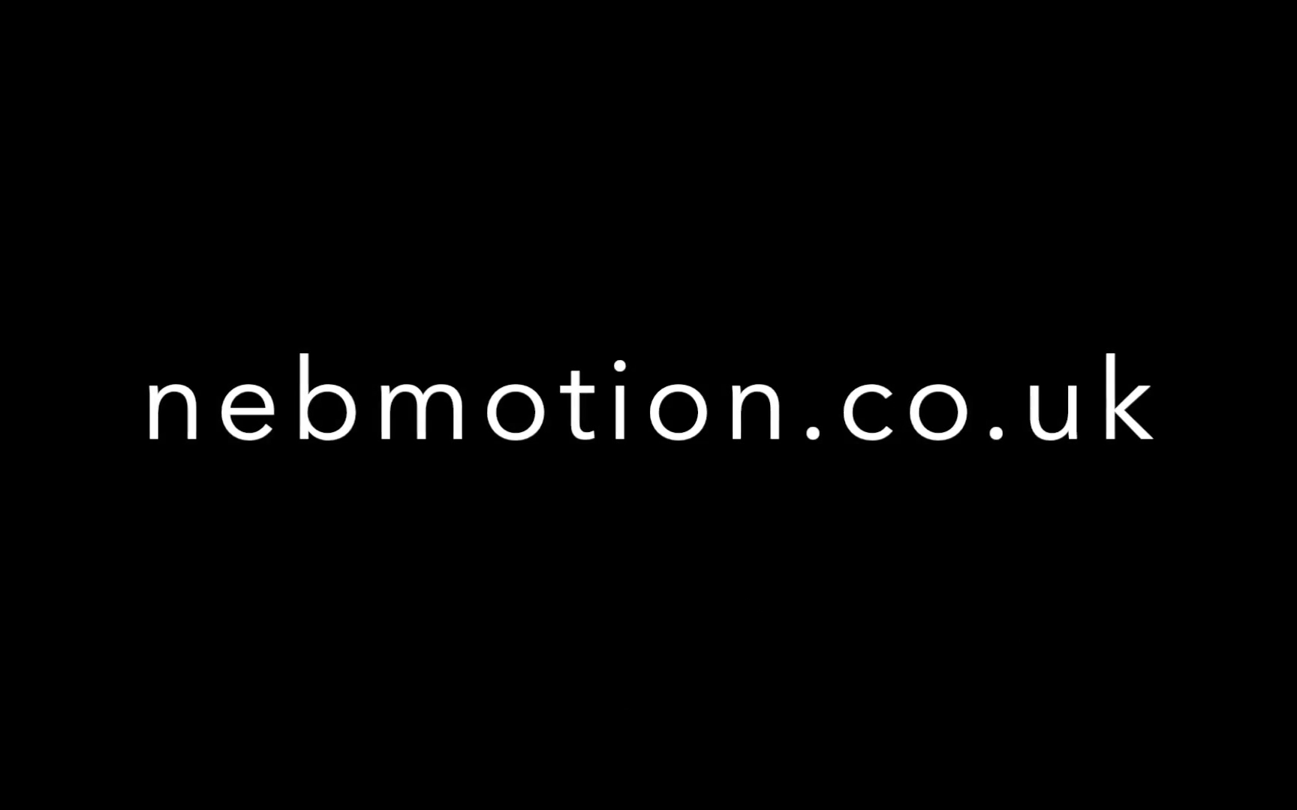